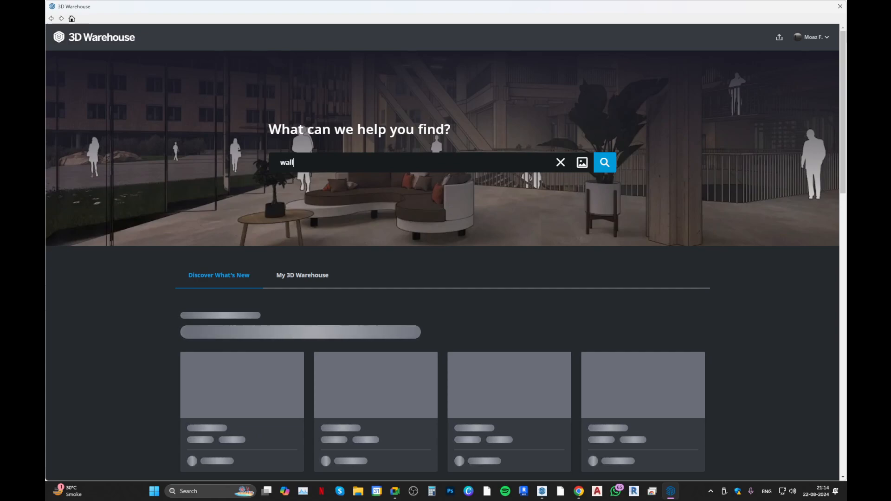
Search the model library for "wall mouldings" and inspect the first Wall Moulding model before returning to the results.
type("dings")
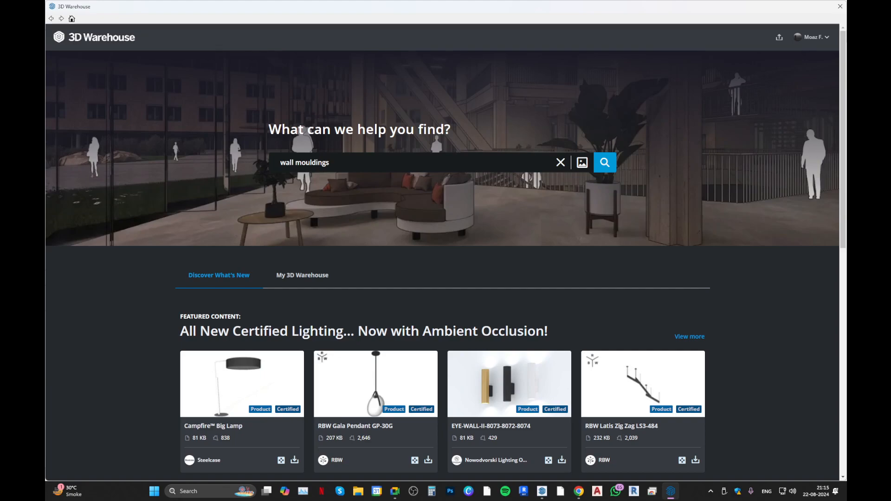
key("Return")
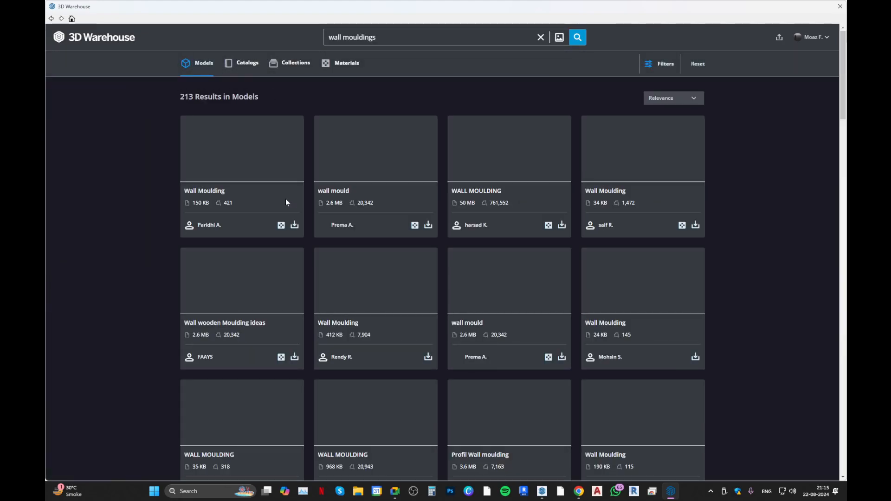
left_click(265, 148)
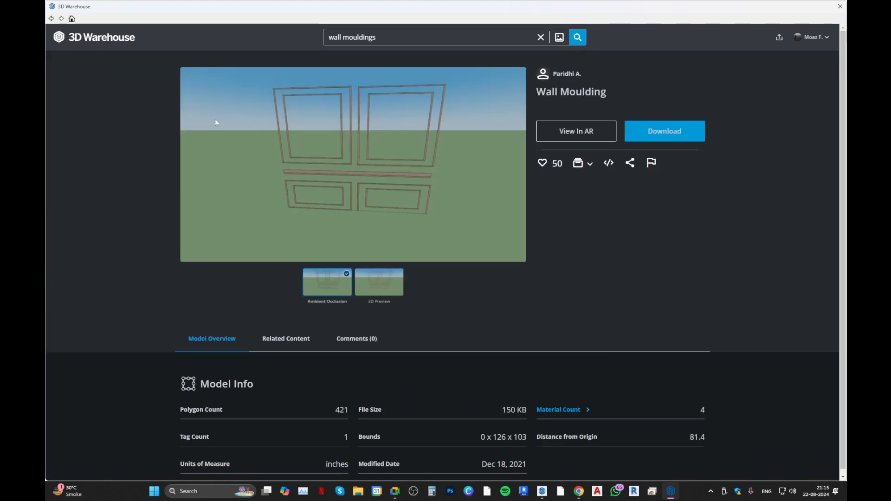
left_click(51, 18)
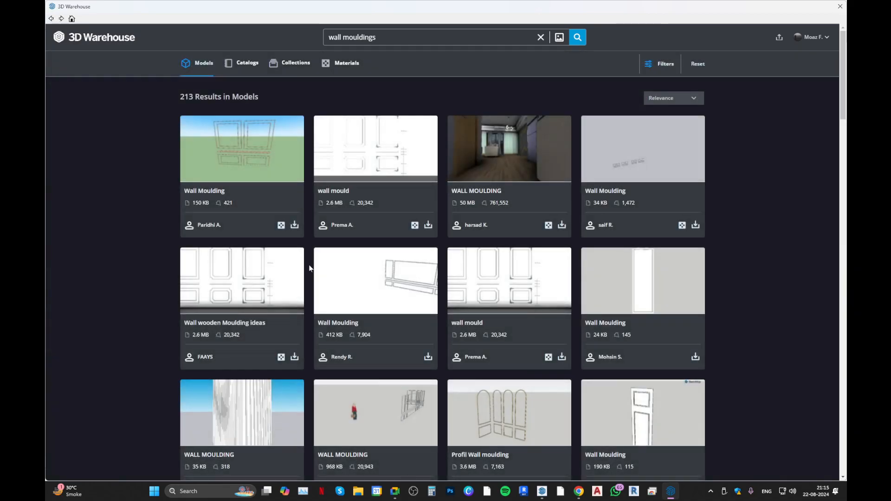
Look through the wall mouldings results, including the additionally loaded ones, for a suitable moulding model.
scroll(310, 269, "down", 5)
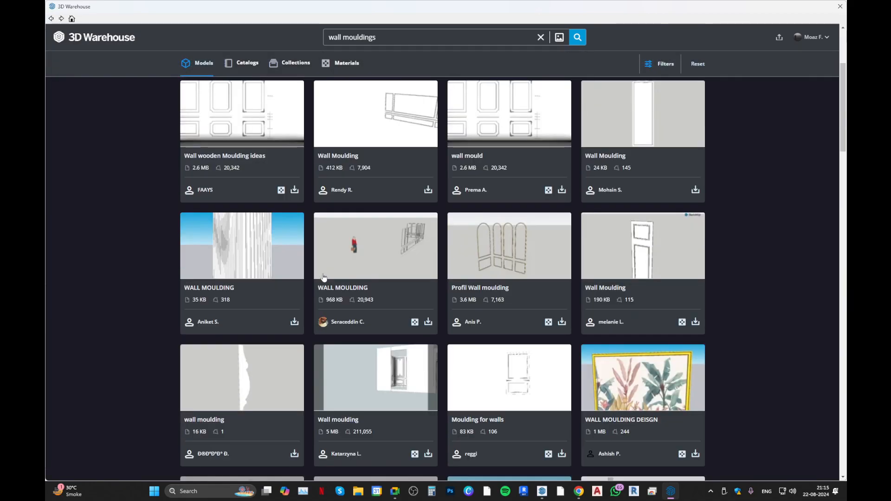
scroll(324, 277, "down", 8)
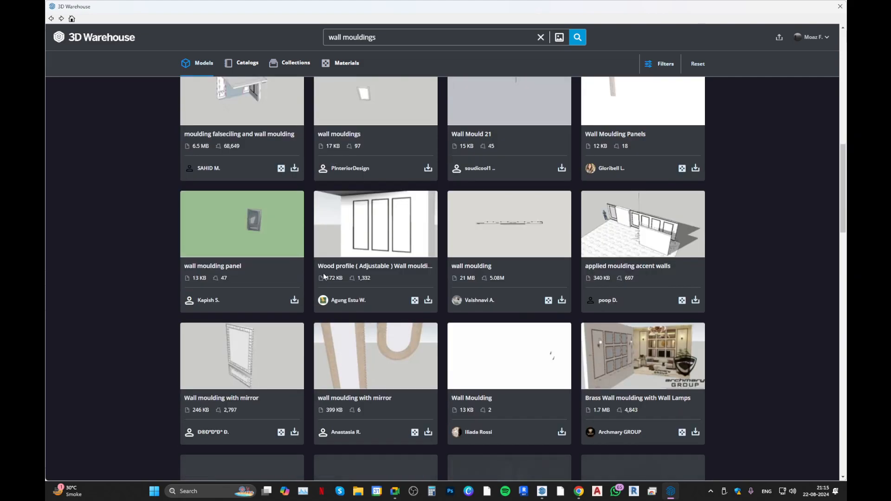
scroll(324, 277, "down", 5)
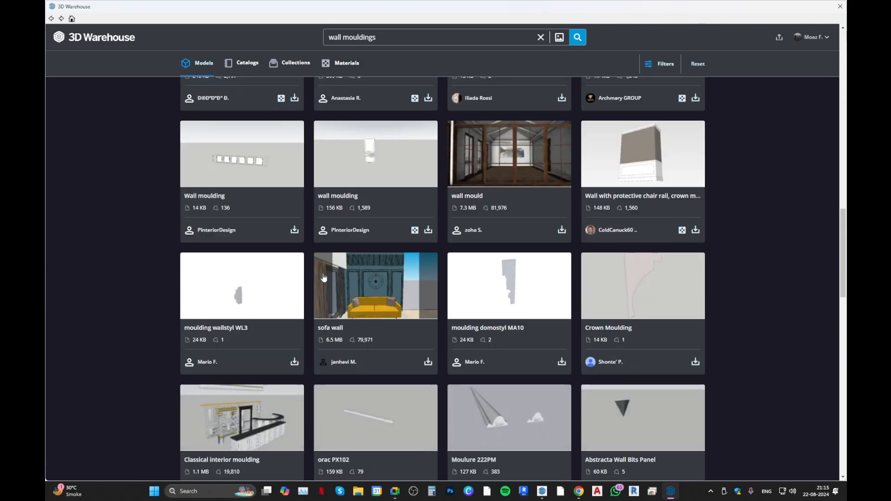
scroll(323, 277, "down", 12)
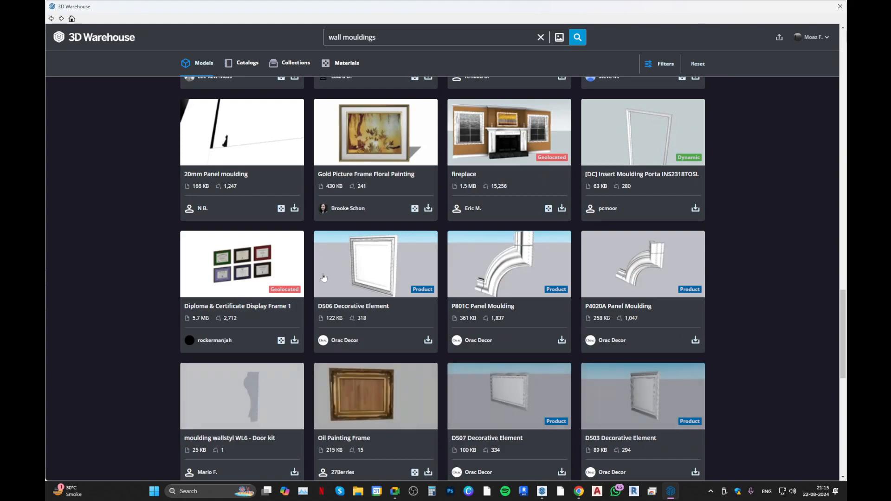
scroll(324, 277, "down", 5)
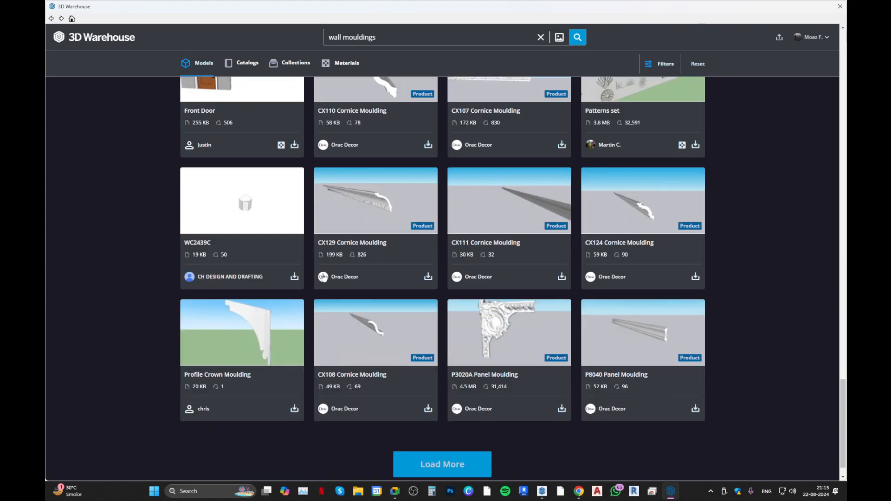
left_click(455, 434)
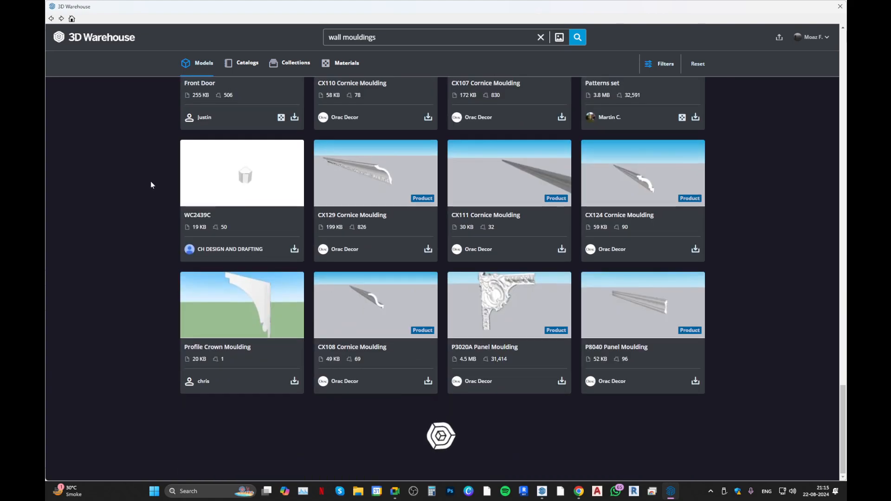
scroll(152, 180, "down", 4)
scroll(152, 184, "down", 12)
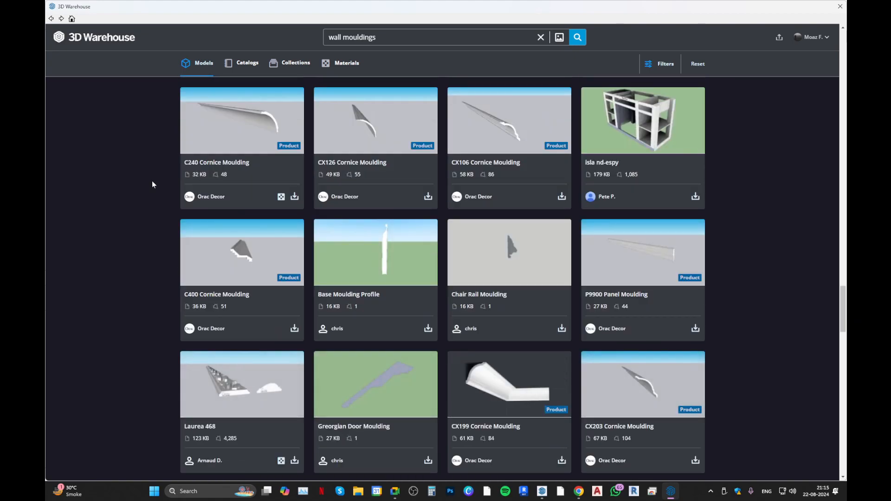
scroll(152, 184, "down", 13)
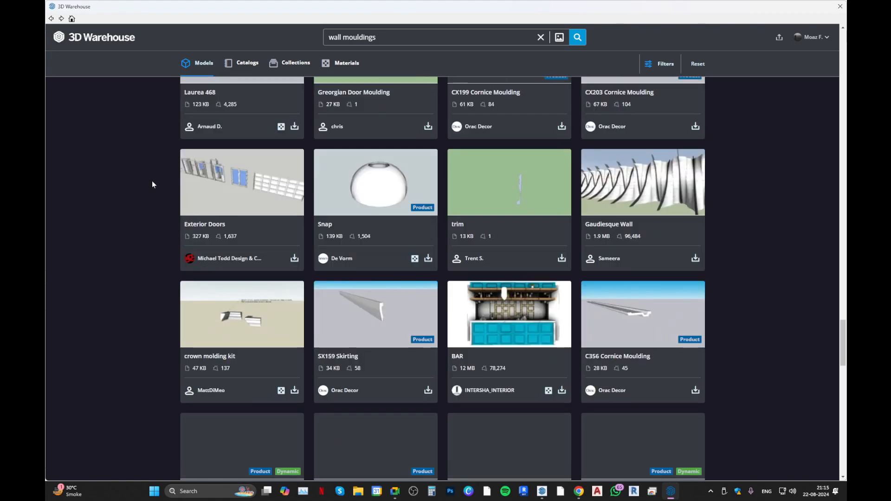
scroll(152, 184, "down", 1)
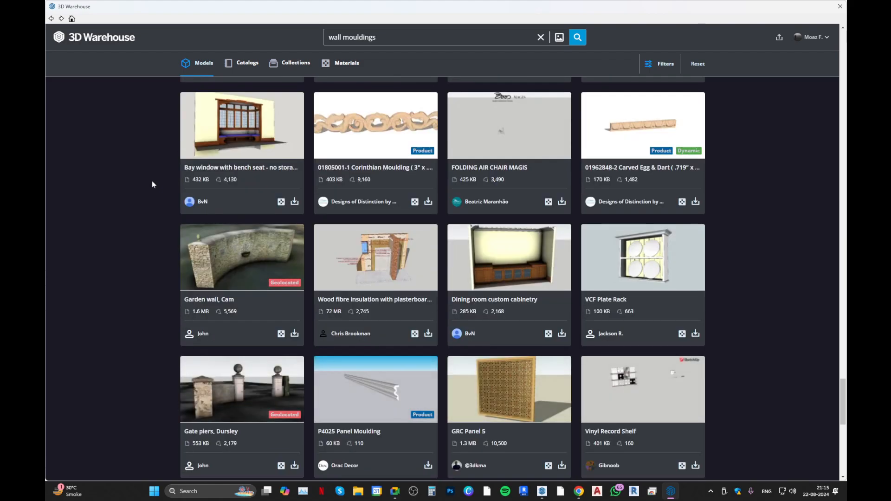
Change the search term to "mouldings" and look through the model results back to the first row.
double_click(334, 37)
key("BackSpace")
key("Delete")
key("Return")
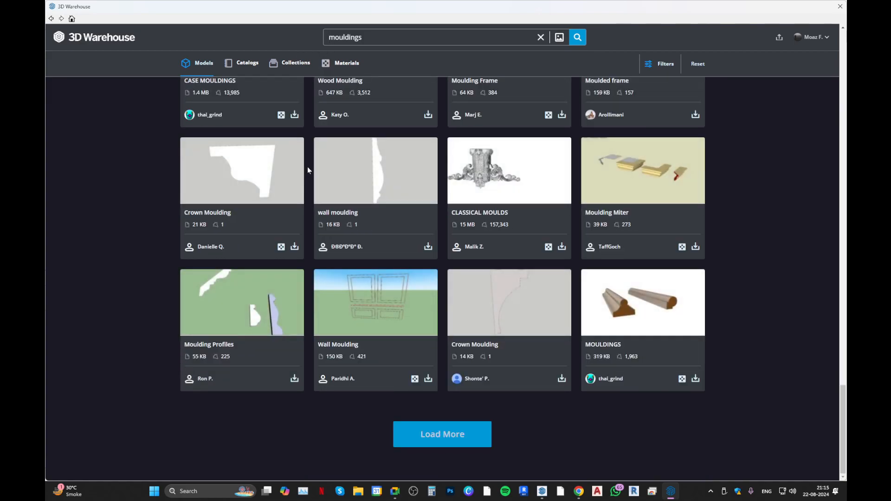
scroll(307, 166, "up", 8)
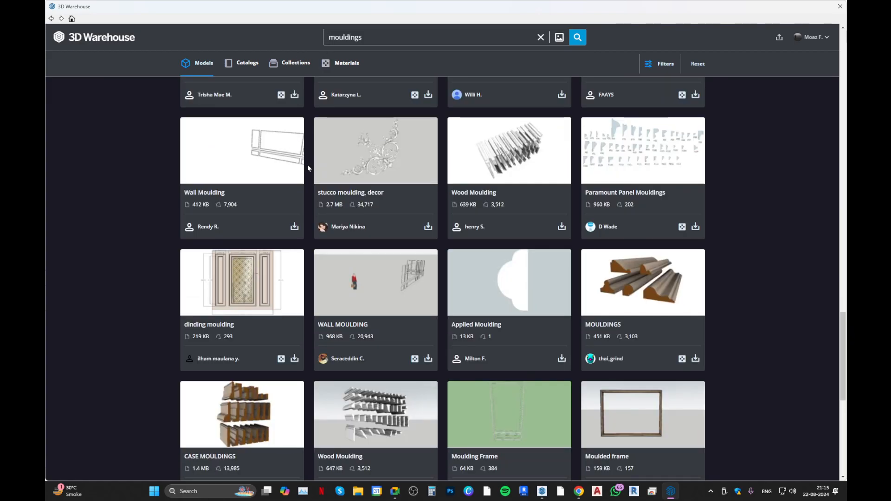
scroll(307, 166, "up", 15)
scroll(308, 165, "up", 15)
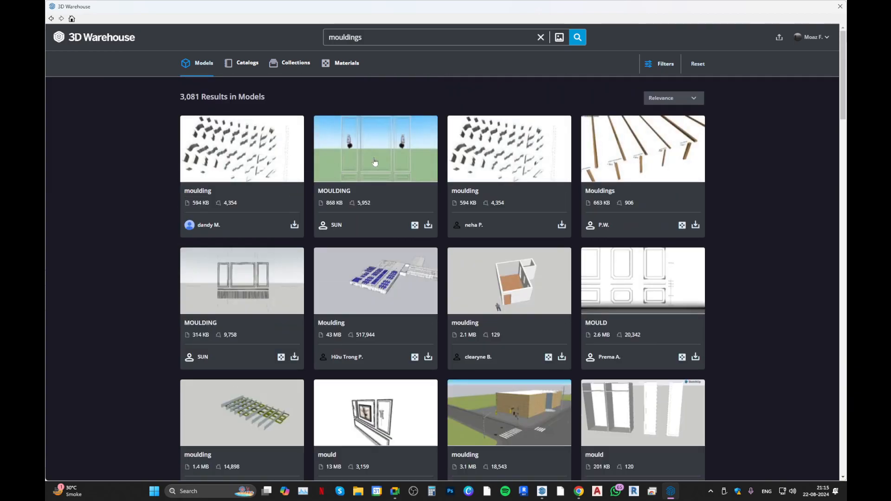
Inspect the 594 KB moulding profile set and the 617 KB Wood Moulding model, returning to the results after each.
left_click(272, 159)
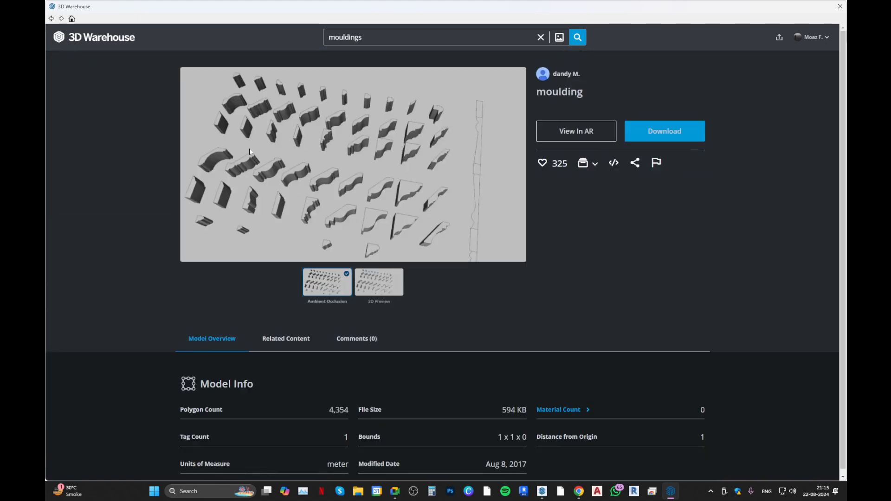
key("alt+Left")
scroll(353, 192, "down", 2)
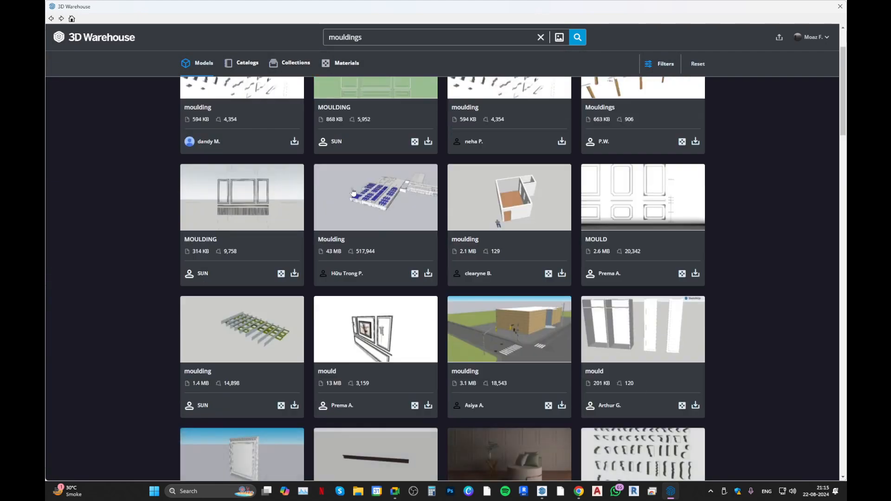
scroll(353, 192, "down", 2)
left_click(388, 260)
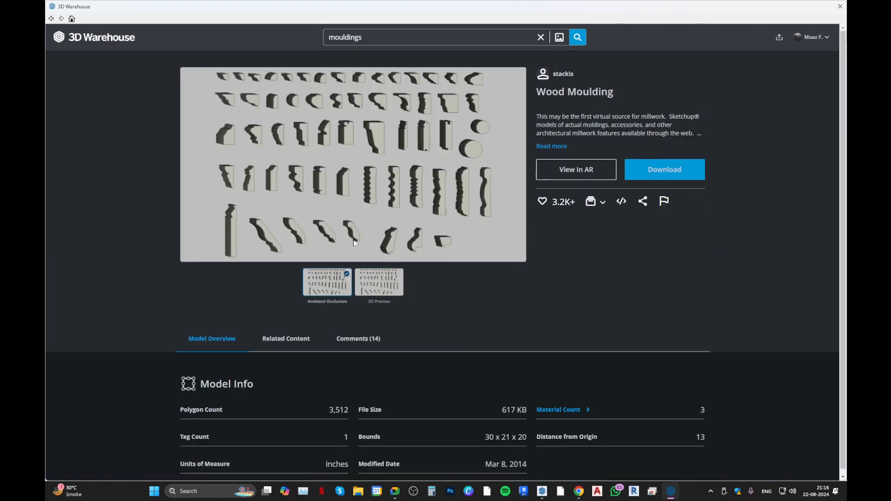
key("alt+Left")
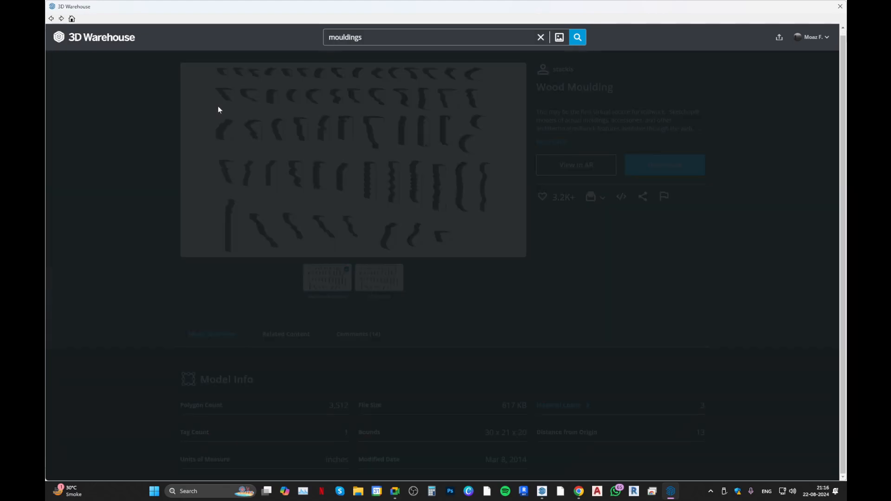
Download the 594 KB moulding profile set from the first results row and load it directly into the SketchUp model.
scroll(344, 279, "down", 3)
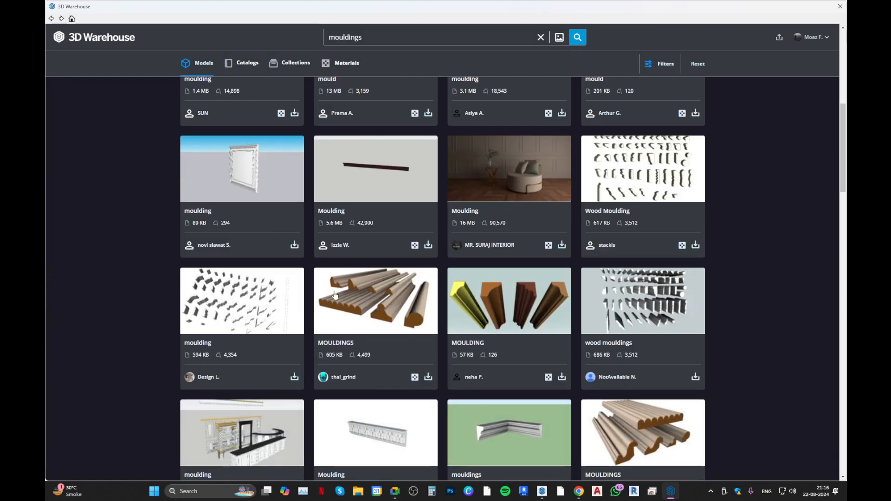
scroll(359, 260, "down", 3)
scroll(359, 260, "down", 3)
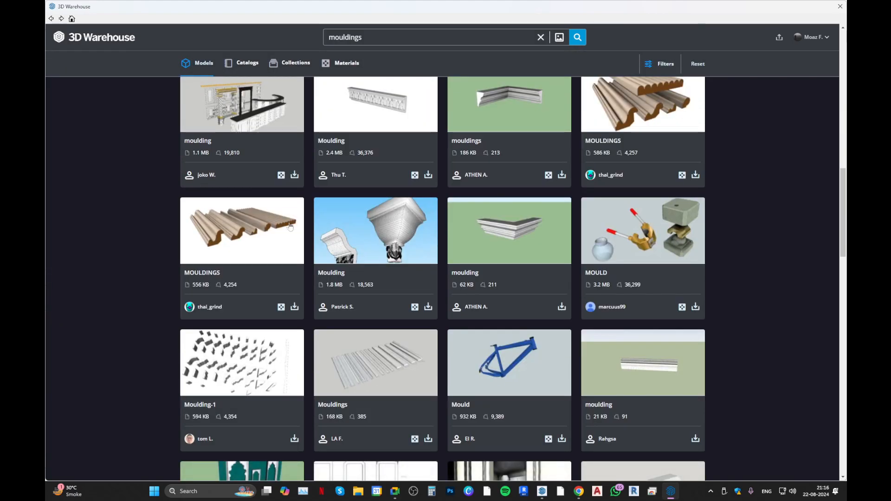
scroll(199, 190, "up", 10)
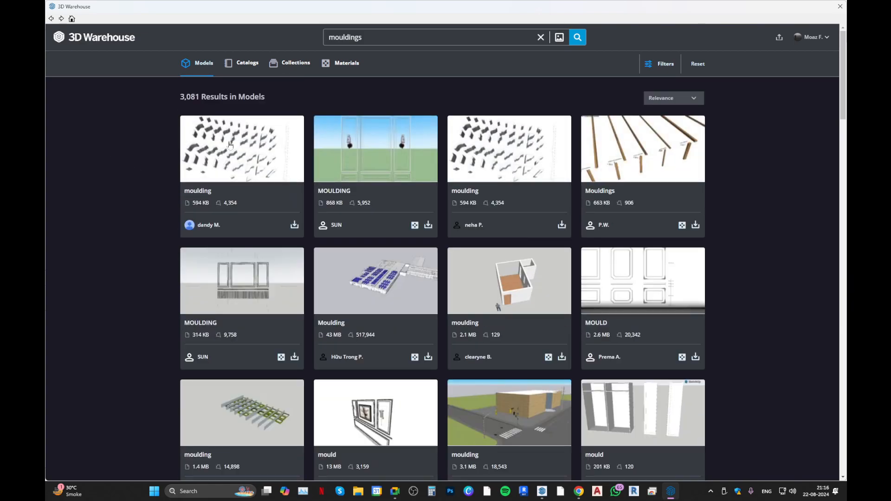
left_click(230, 145)
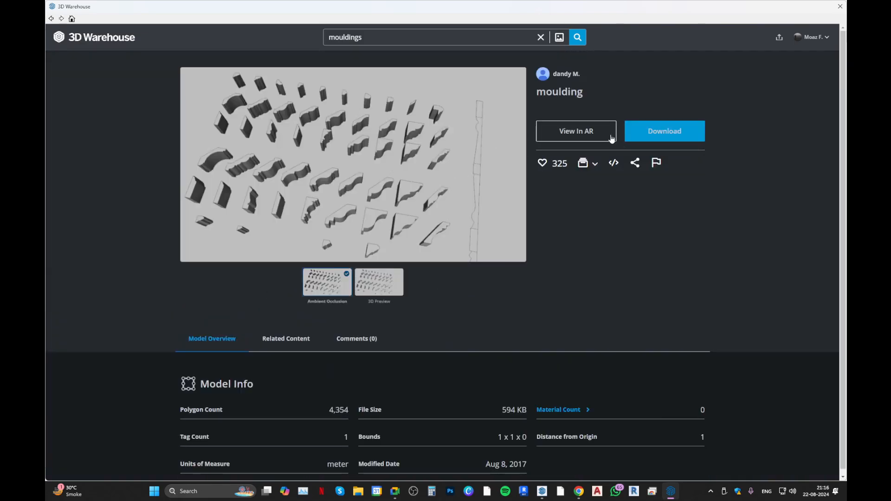
left_click(666, 133)
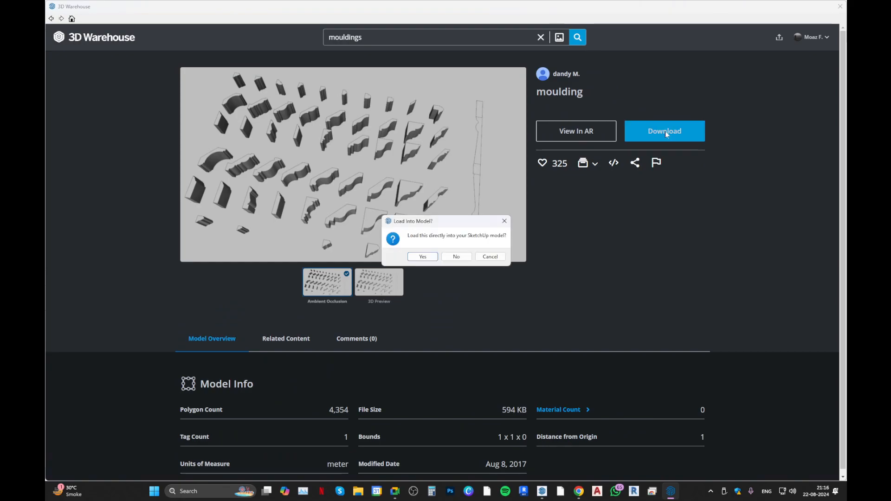
left_click(422, 257)
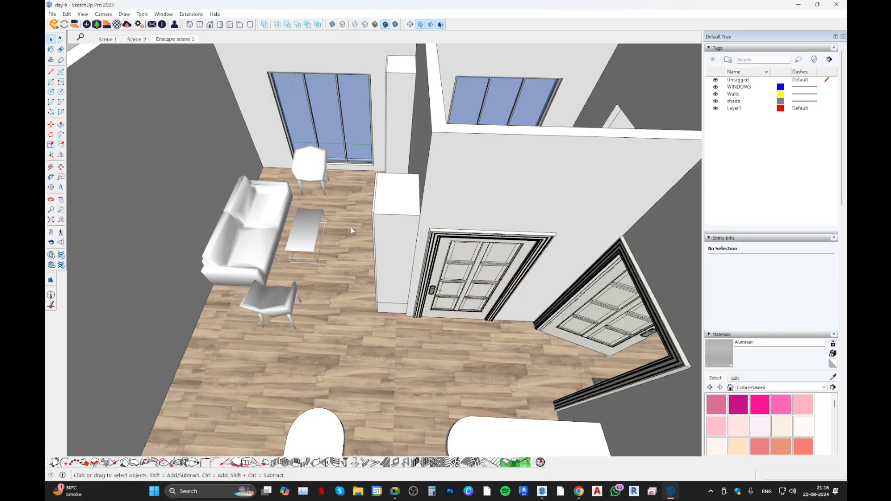
Place the loaded moulding component in the apartment model near the living room sofa.
scroll(286, 226, "down", 10)
left_click(219, 223)
scroll(299, 260, "up", 3)
middle_click_drag(290, 236, 214, 213)
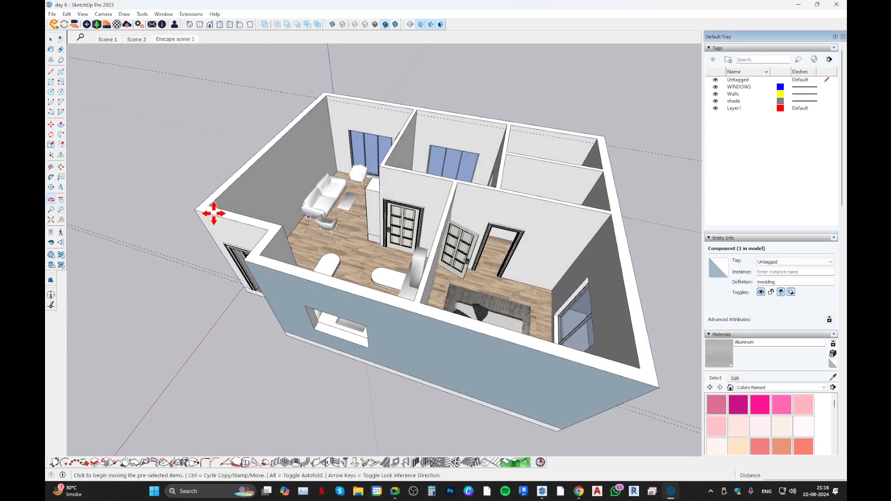
Switch to Chrome, open the 3D Warehouse website in a new tab and search for "moulding".
left_click(579, 491)
left_click(755, 10)
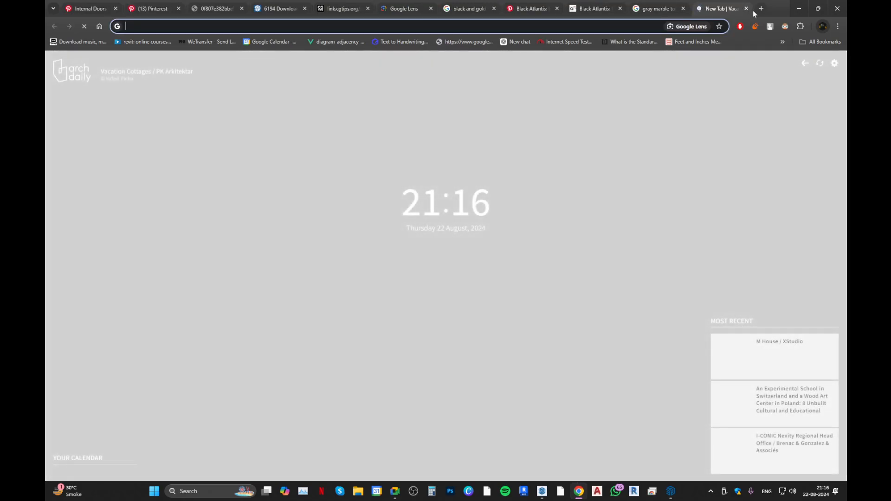
type("3dwarehouse.sketchup.com")
key("Return")
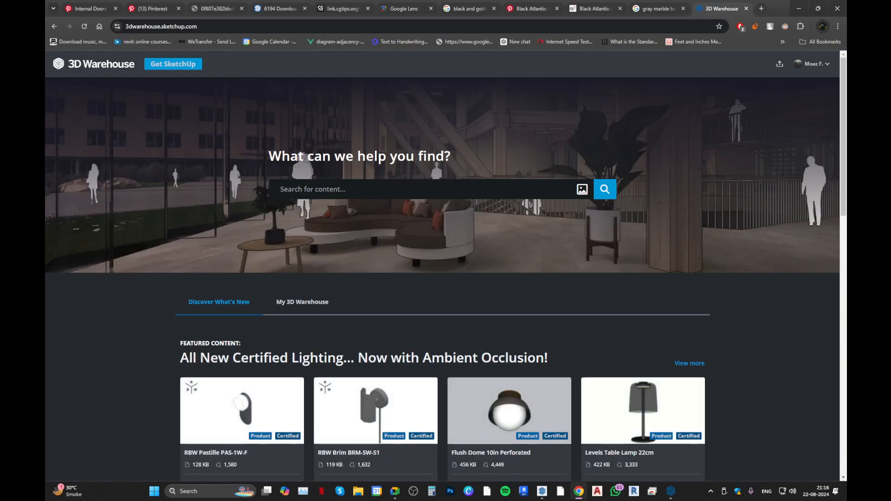
left_click(281, 189)
type("moulding")
key("Return")
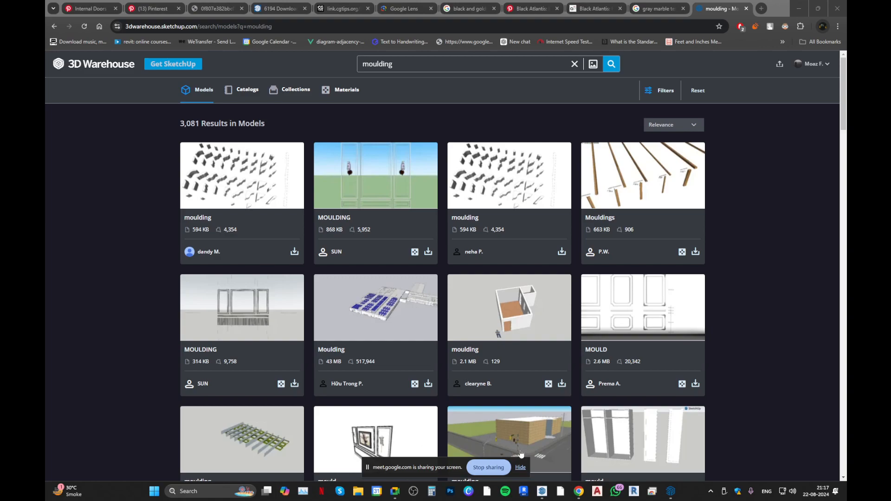
left_click(520, 468)
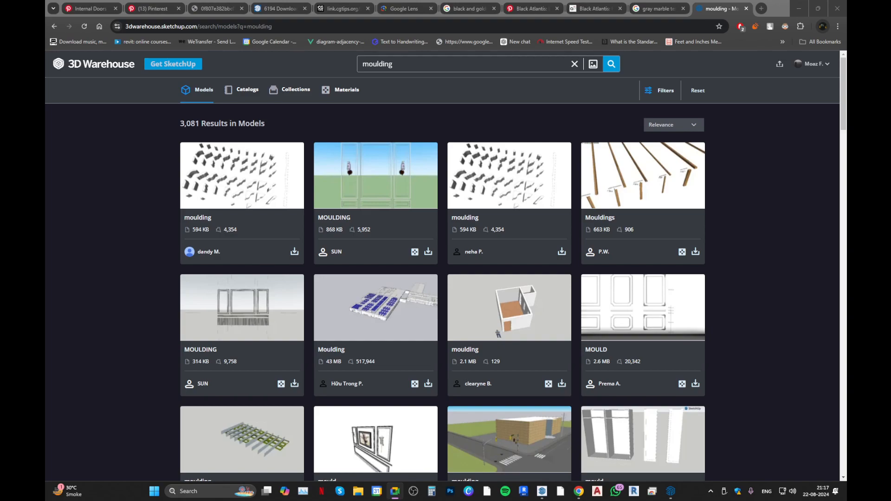
key("alt+Tab")
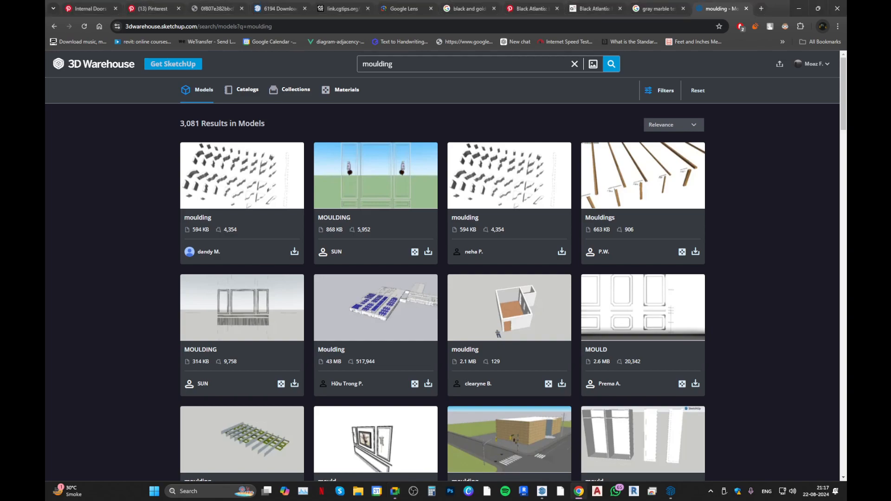
key("alt+Tab")
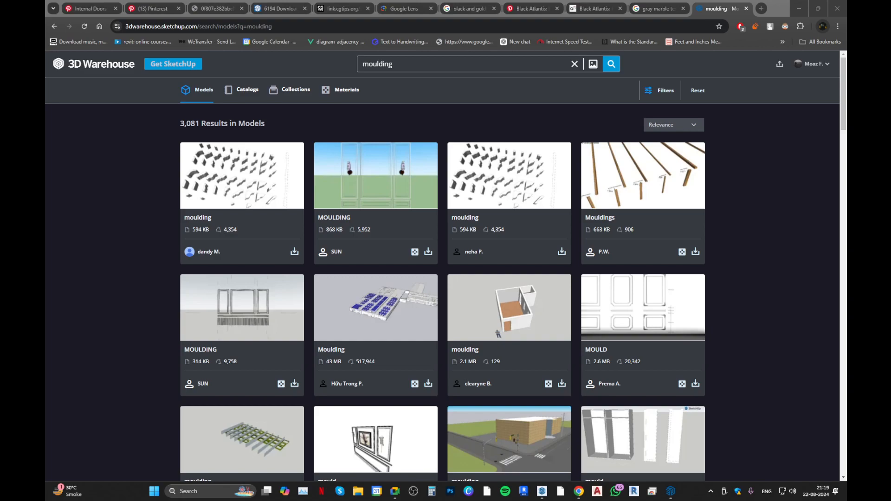
Reposition the WhatsApp photo viewer over the browser and maximize it to view the picture of the shared screen.
left_click_drag(45, 39, 340, 103)
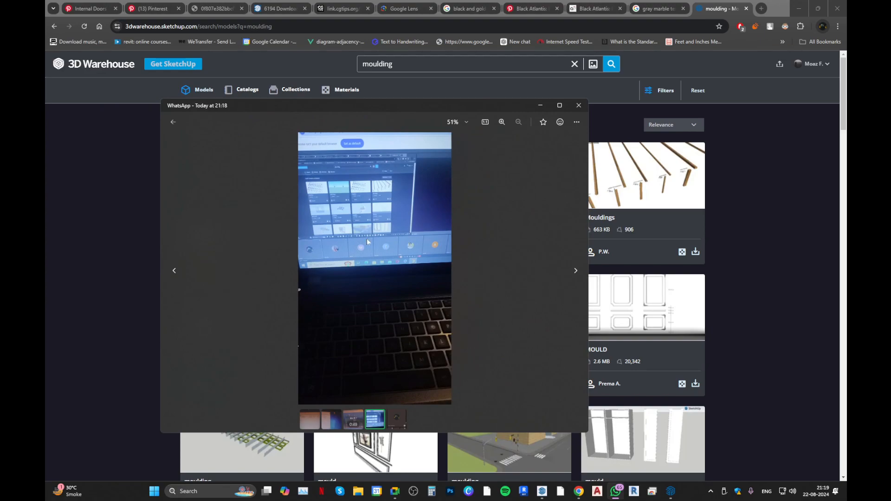
double_click(348, 105)
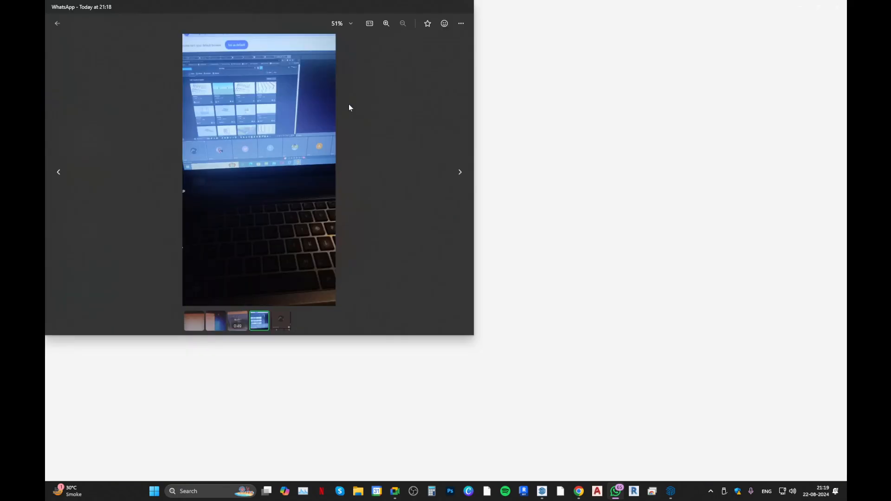
Examine the enlarged photo of the shared screen and move its viewer out of the way.
scroll(407, 141, "up", 2)
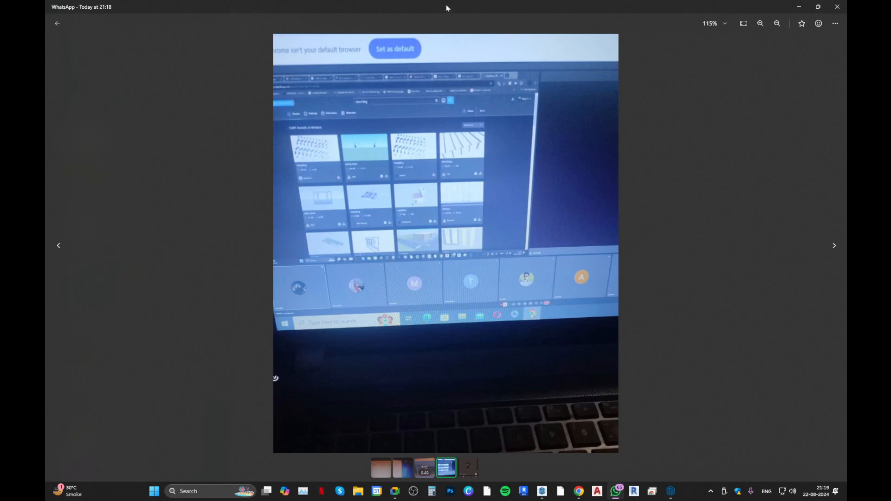
left_click_drag(461, 3, 21, 160)
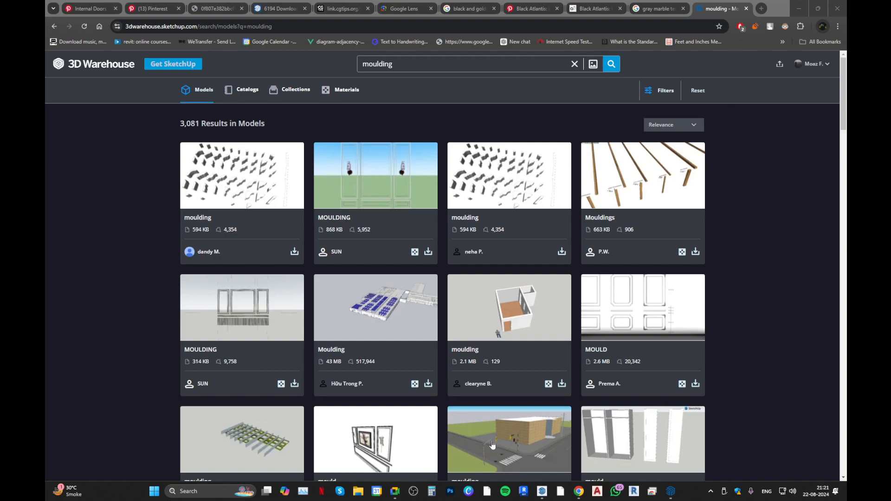
Open the page of the first 594 KB moulding model in the 3D Warehouse results and show its download formats.
left_click(249, 198)
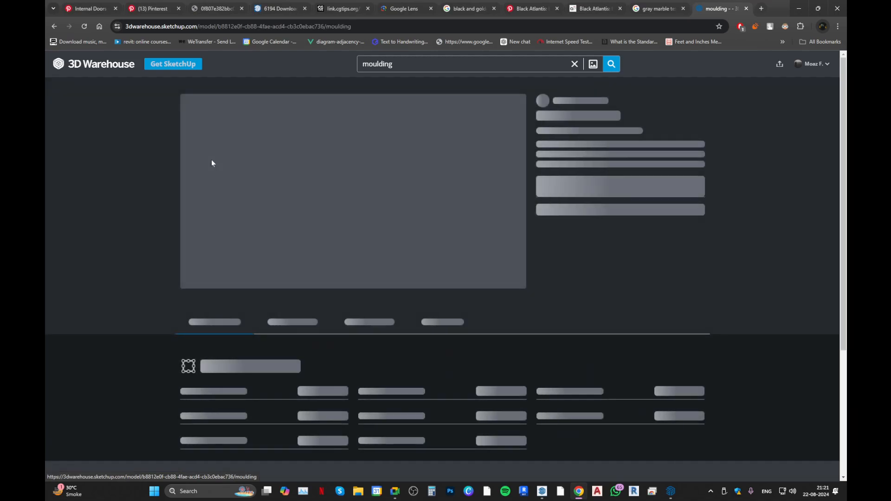
left_click(637, 166)
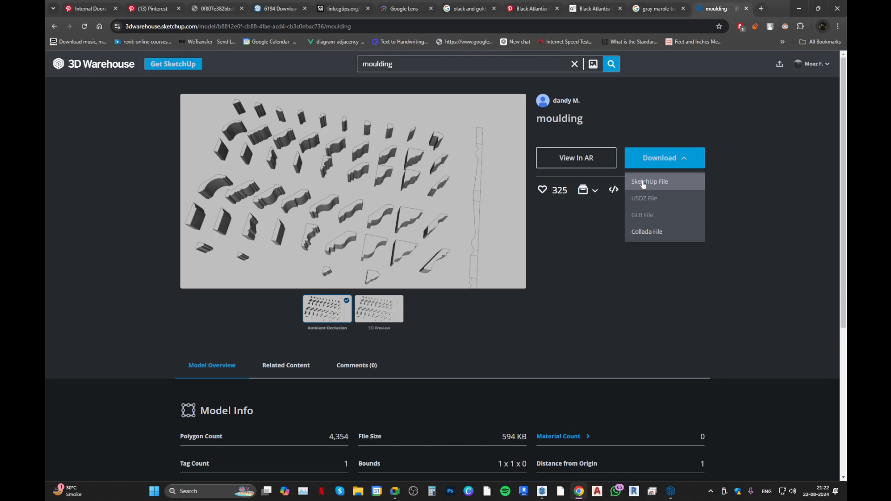
middle_click(725, 11)
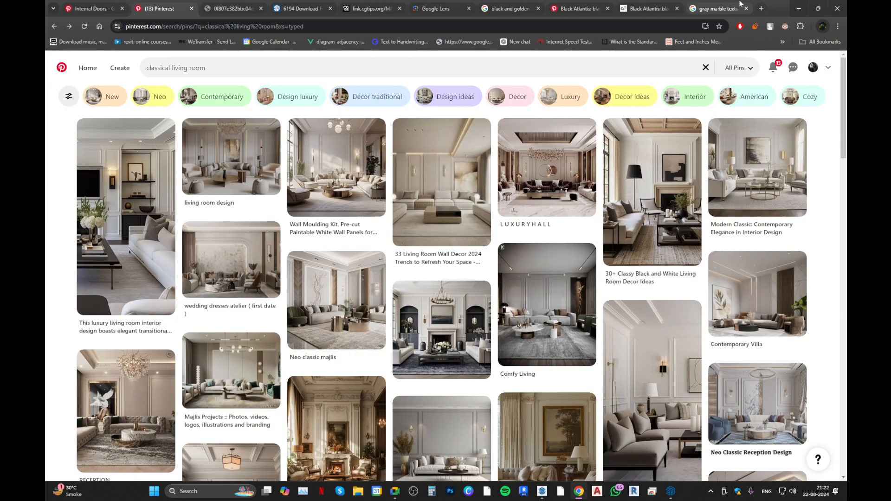
right_click(768, 6)
left_click(789, 65)
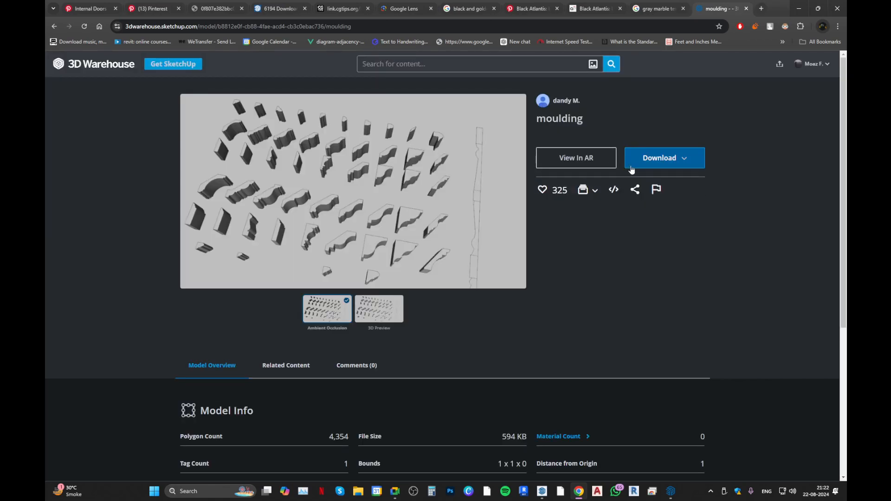
Download the moulding model as a SketchUp file, save it as moulding.skp in the 7. ArchConceito folder and show it in File Explorer.
left_click(631, 167)
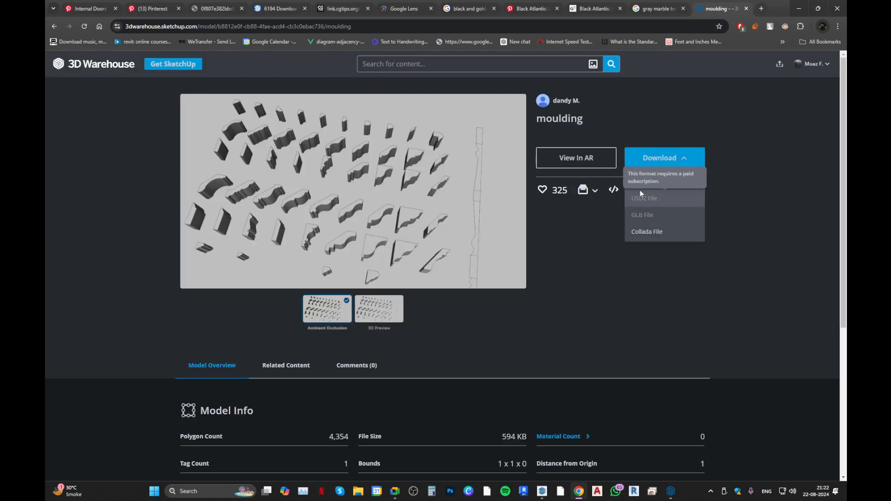
left_click(640, 187)
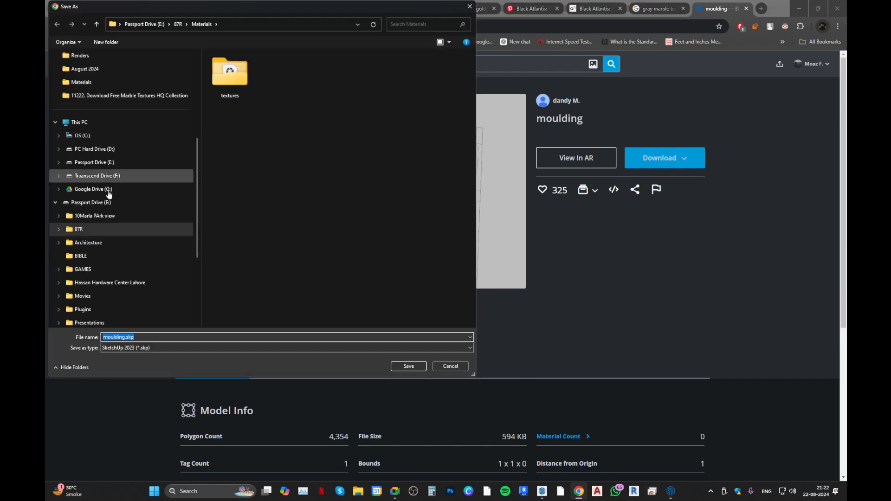
scroll(113, 213, "up", 5)
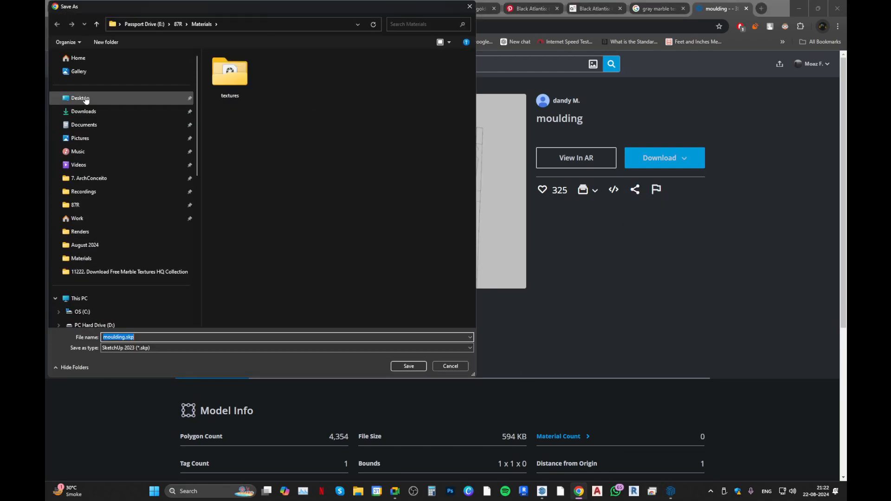
left_click(115, 98)
left_click(123, 177)
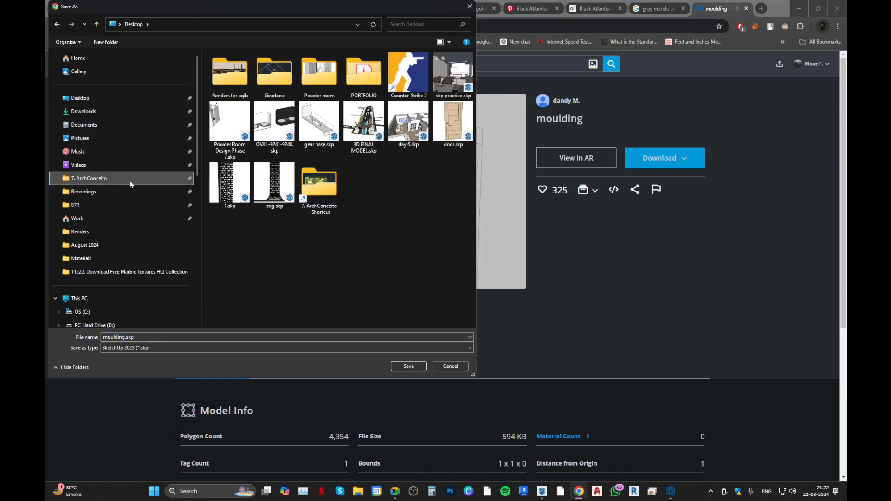
left_click(407, 366)
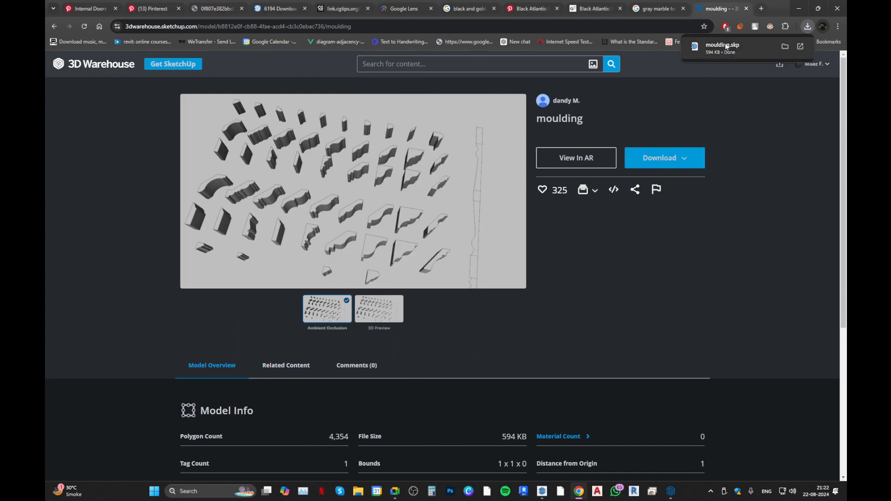
left_click(787, 49)
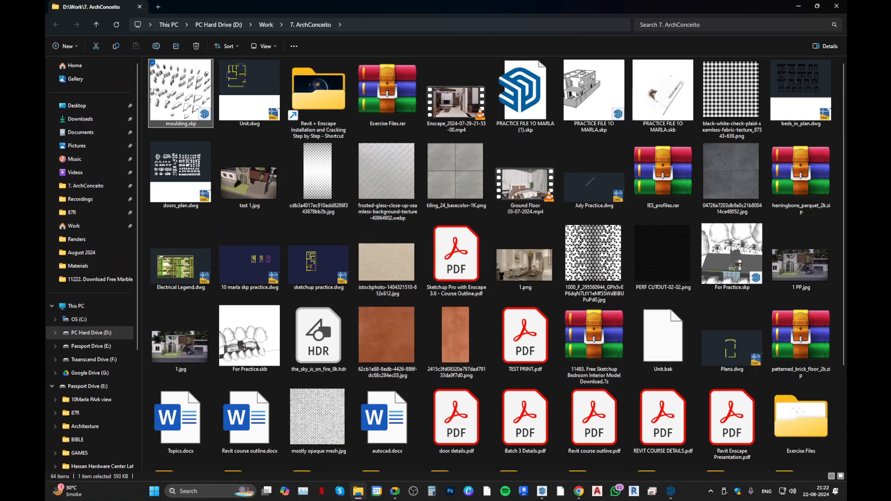
Switch to SketchUp and delete the two previously placed moulding sets outside the apartment walls.
left_click(670, 490)
scroll(451, 271, "down", 6)
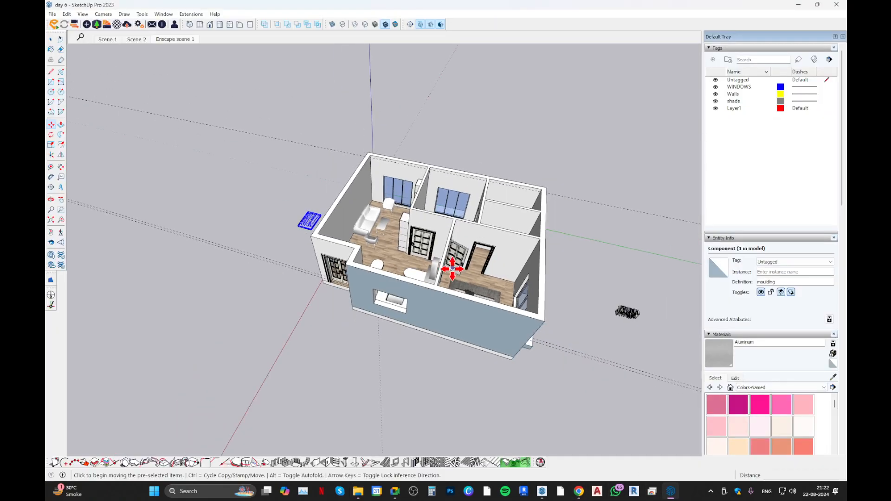
scroll(569, 304, "up", 5)
middle_click_drag(535, 269, 561, 279)
key("space")
left_click_drag(586, 238, 512, 310)
middle_click_drag(479, 308, 246, 291)
key("Delete")
left_click_drag(302, 266, 256, 300)
key("Delete")
scroll(279, 293, "up", 3)
mouse_move(355, 267)
middle_mouse_down()
mouse_move(165, 253)
mouse_move(324, 421)
middle_mouse_up()
Bring moulding.skp from the File Explorer folder into the SketchUp model and place it on the ground beside the apartment.
left_click(358, 491)
mouse_move(181, 93)
left_mouse_down()
mouse_move(489, 234)
mouse_move(626, 436)
mouse_move(647, 495)
mouse_move(670, 490)
mouse_move(502, 299)
mouse_move(624, 339)
left_mouse_up()
scroll(441, 311, "down", 4)
scroll(567, 351, "up", 3)
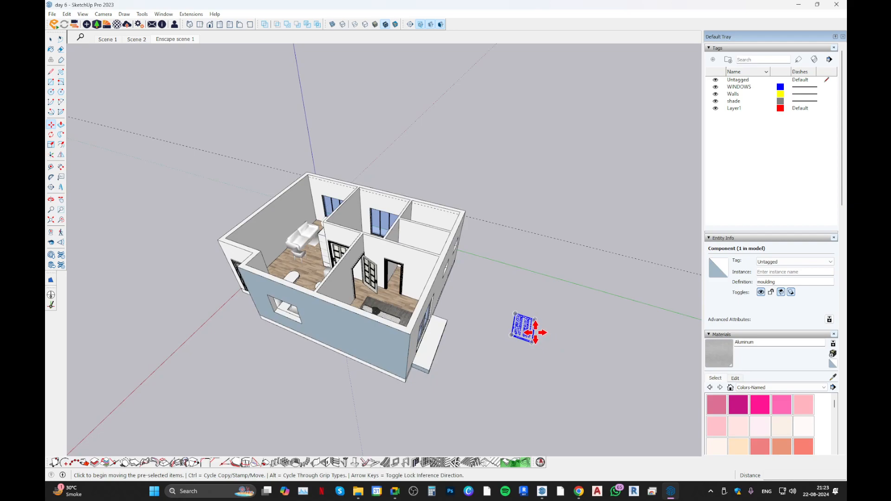
Rotate the imported moulding set 90 degrees so it stands upright with its profiles facing outward.
scroll(428, 282, "up", 2)
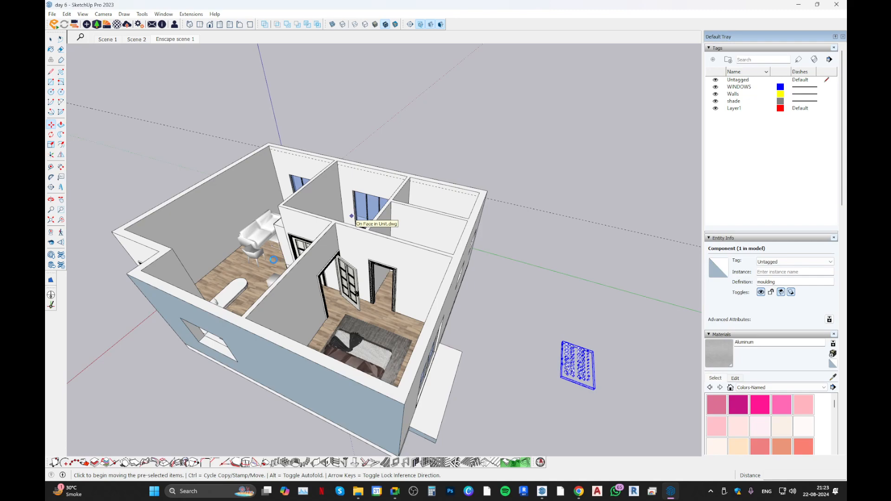
scroll(264, 259, "down", 1)
scroll(495, 380, "up", 5)
middle_click_drag(451, 353, 203, 213)
scroll(378, 235, "up", 2)
scroll(227, 306, "up", 4)
middle_click_drag(227, 307, 368, 298)
scroll(404, 323, "up", 4)
key("q")
scroll(413, 308, "up", 6)
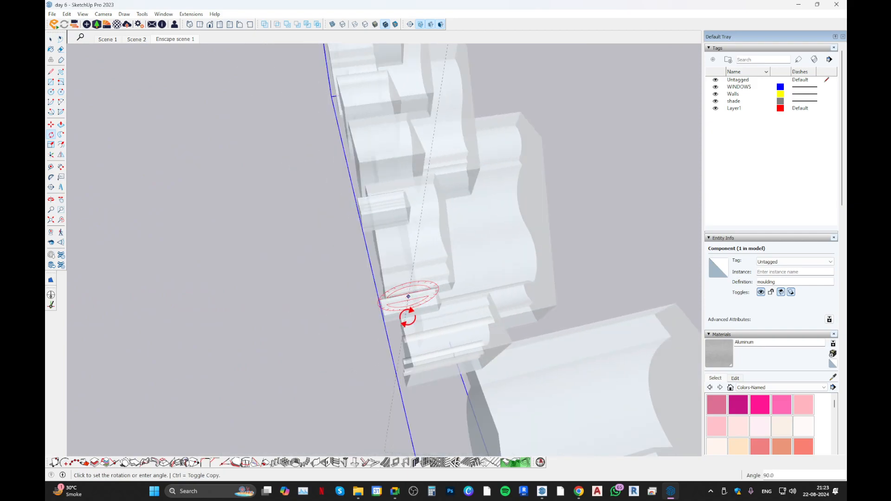
scroll(353, 244, "down", 10)
middle_click_drag(354, 248, 609, 192)
scroll(501, 207, "up", 4)
scroll(383, 253, "up", 4)
middle_click_drag(383, 253, 441, 267)
key("space")
scroll(455, 181, "up", 2)
middle_click_drag(342, 213, 429, 153)
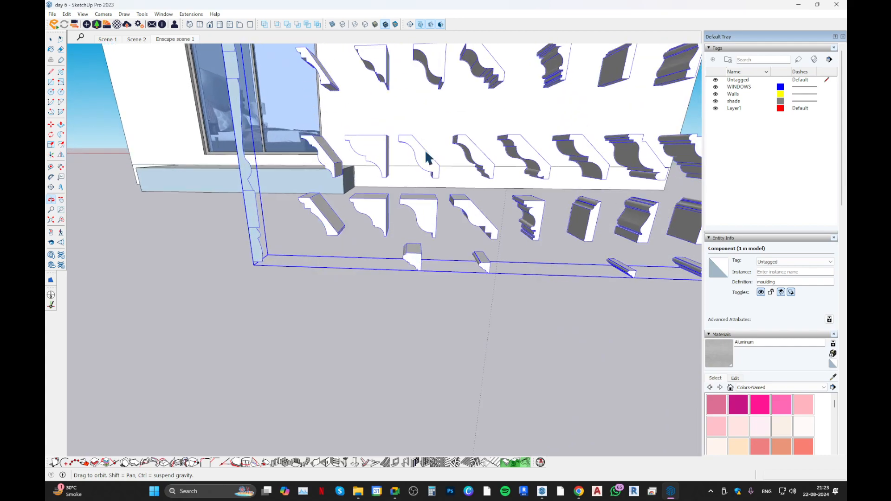
Switch to the Pinterest classical living room results in Chrome and open the Wall Moulding Kit pin to view its panelled wall.
left_click(578, 491)
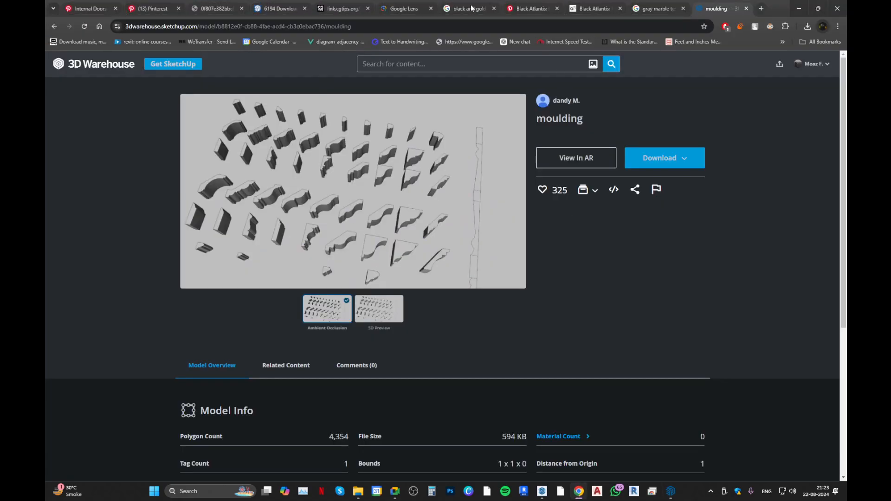
left_click(142, 5)
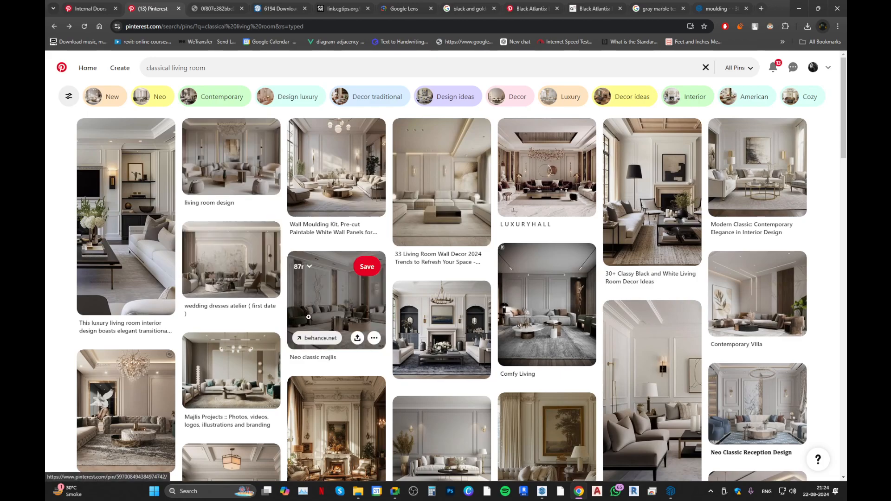
left_click(325, 176)
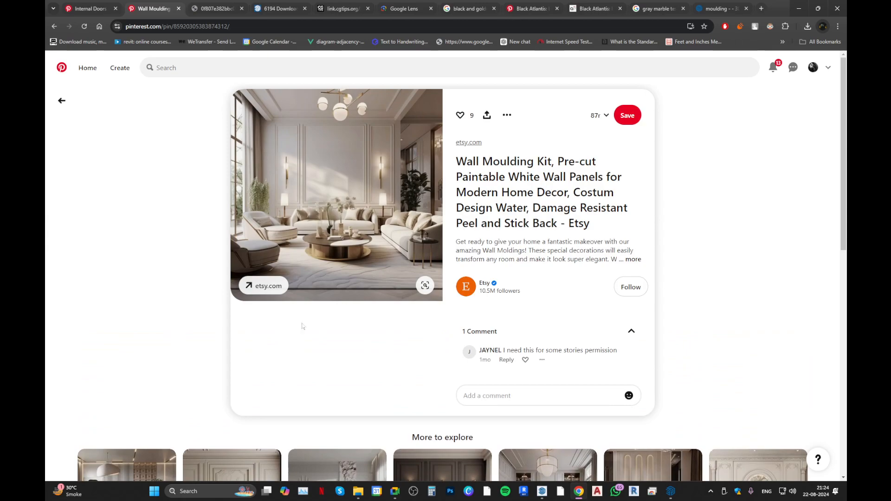
scroll(306, 311, "down", 2)
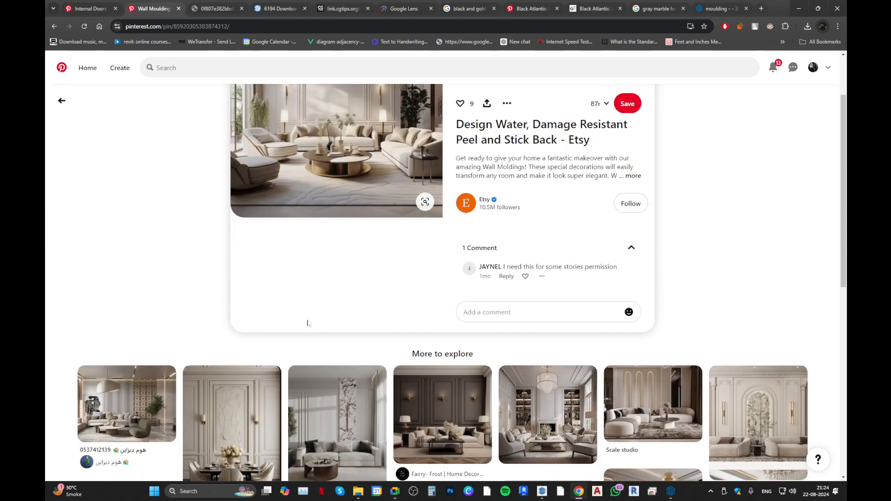
Examine the related dark panelled living room pin and its similar wall moulding ideas, then return to SketchUp.
left_click(450, 399)
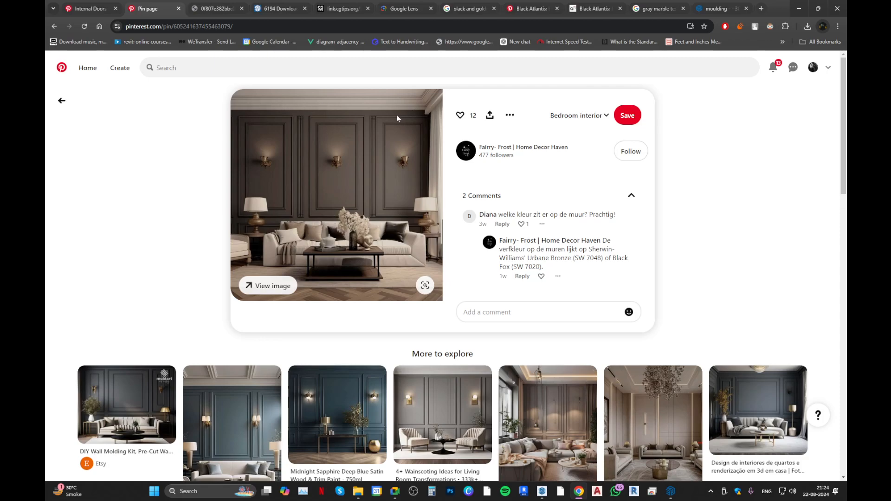
scroll(248, 271, "down", 3)
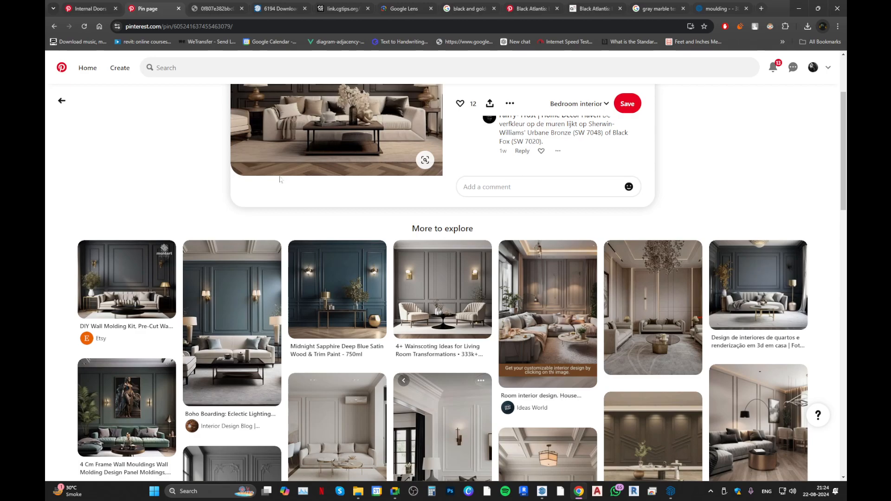
scroll(280, 173, "down", 3)
scroll(280, 173, "up", 6)
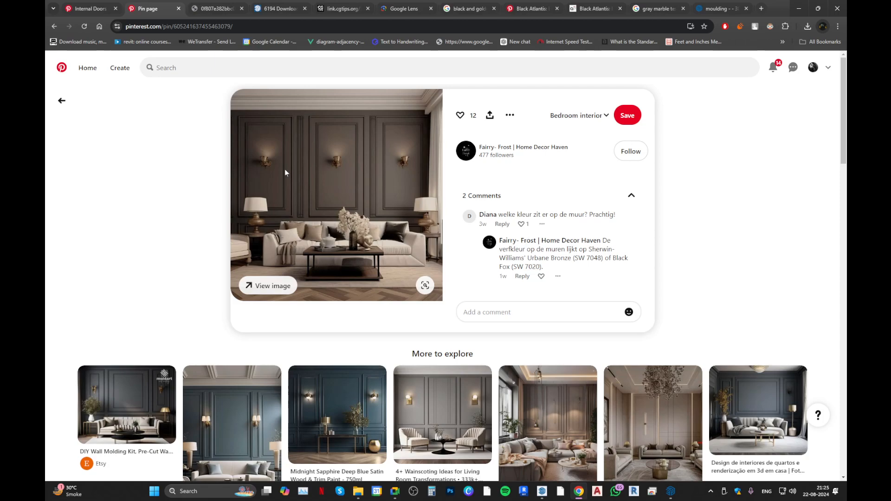
key("alt+Left")
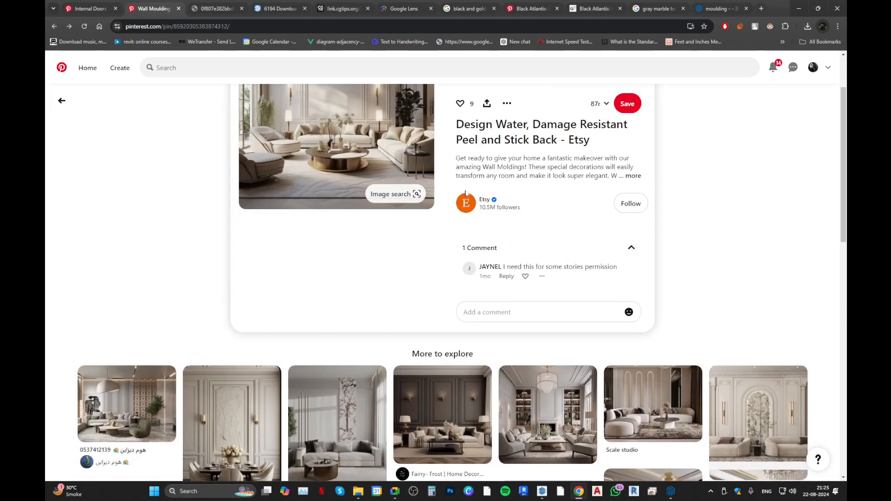
left_click(798, 9)
Copy the leftmost crown profile in the third row from the bottom of the moulding set and paste it beside the set.
mouse_move(348, 283)
middle_mouse_down()
mouse_move(362, 264)
mouse_move(363, 226)
mouse_move(408, 207)
mouse_move(397, 229)
mouse_move(332, 206)
middle_mouse_up()
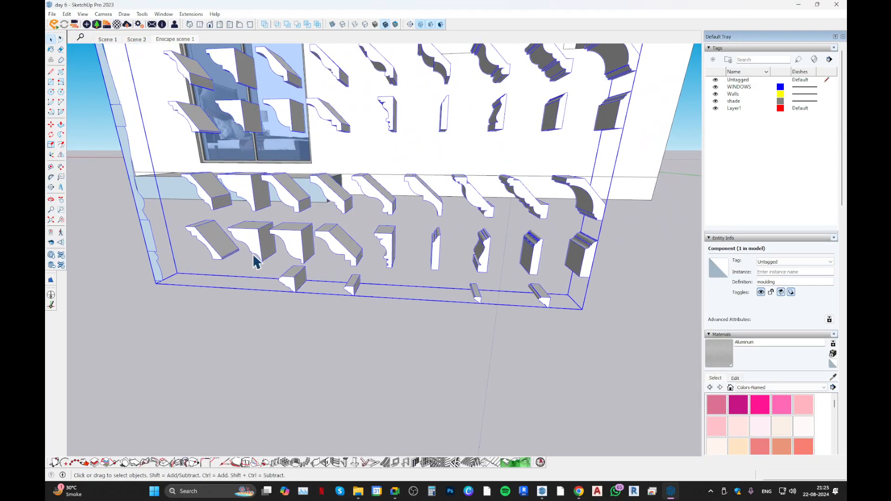
double_click(206, 201)
double_click(207, 200)
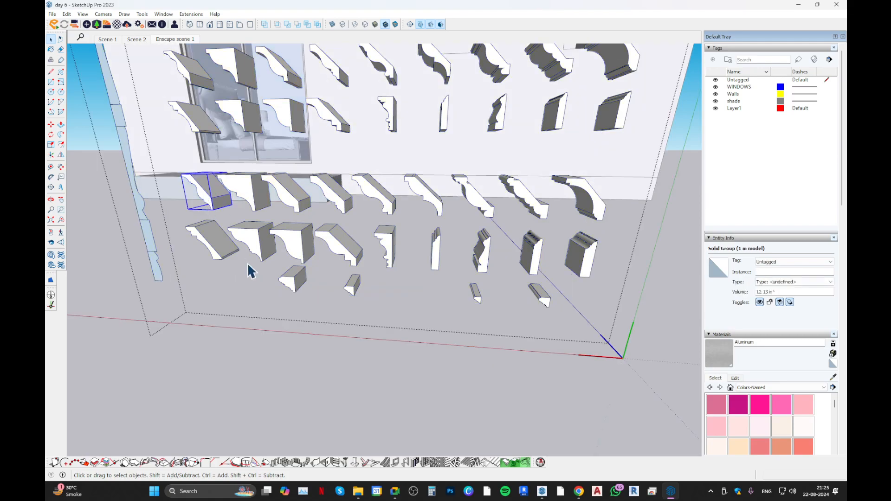
scroll(242, 258, "down", 8)
left_click(264, 282)
left_click(264, 282)
scroll(257, 229, "up", 1)
scroll(258, 231, "up", 3)
key("ctrl+v")
scroll(238, 293, "down", 4)
left_click(543, 337)
Rotate the pasted crown profile into its upright mounting orientation.
scroll(506, 358, "up", 2)
middle_click_drag(504, 358, 418, 286)
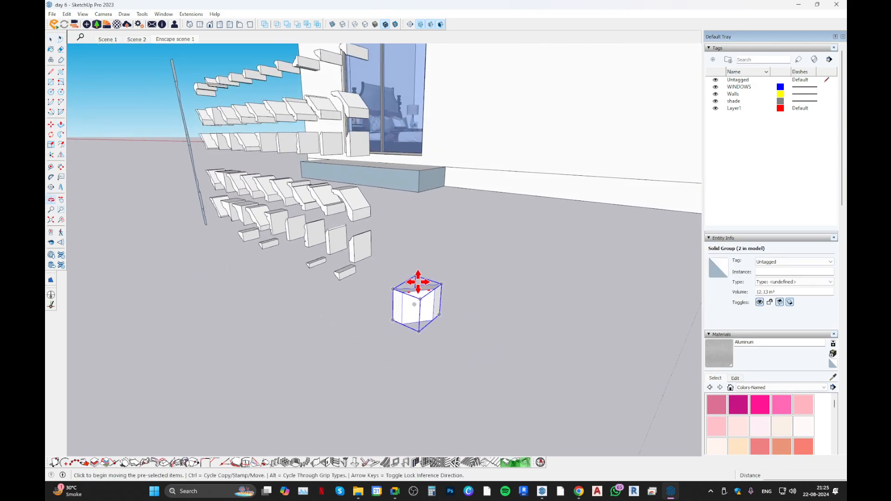
scroll(450, 312, "up", 4)
key("q")
left_click(431, 306)
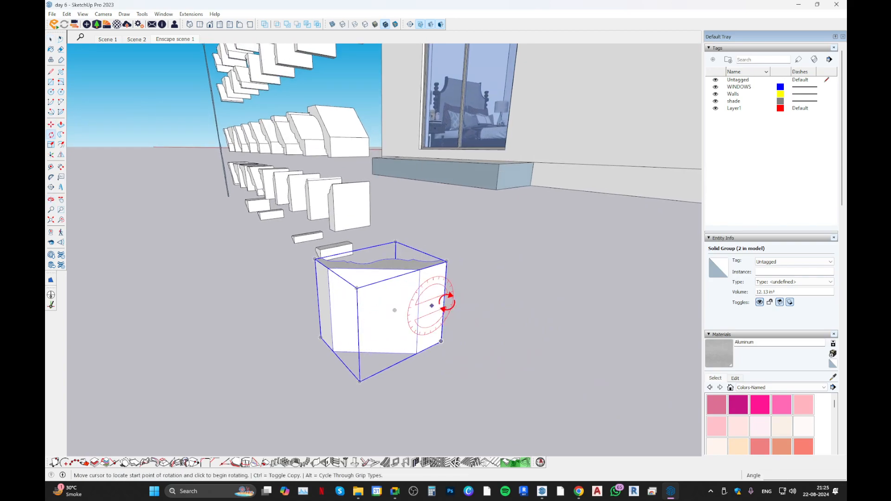
left_click(447, 304)
left_click(424, 354)
middle_click_drag(390, 329, 434, 312)
Move the crown profile onto the top inner edge of the living room wall behind the sofa.
key("m")
left_click(416, 335)
scroll(316, 334, "down", 10)
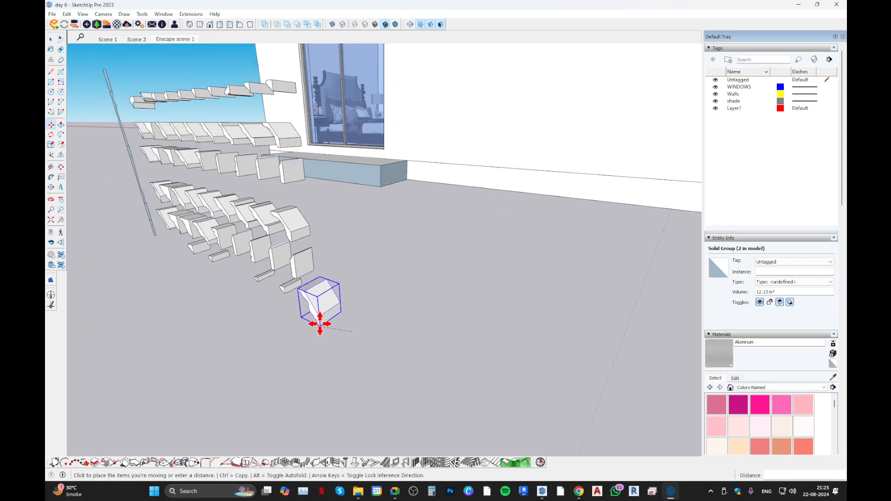
middle_click_drag(467, 277, 404, 202)
scroll(402, 201, "up", 4)
scroll(480, 342, "down", 5)
scroll(456, 296, "up", 6)
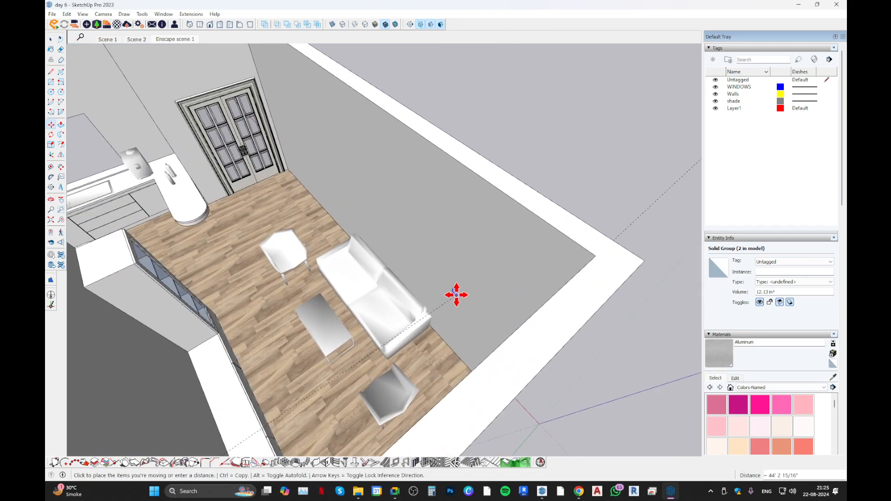
middle_click_drag(407, 127, 295, 151)
scroll(414, 193, "up", 3)
scroll(389, 228, "up", 2)
middle_click_drag(390, 230, 481, 221)
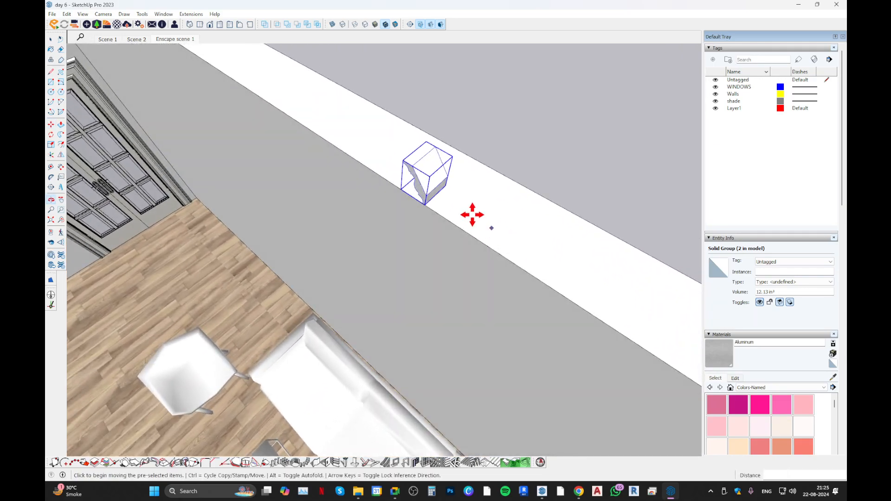
Rotate the crown profile about the vertical axis on the wall's top edge so its moulded face points into the living room.
scroll(481, 221, "up", 2)
key("q")
left_click(403, 202)
left_click(426, 217)
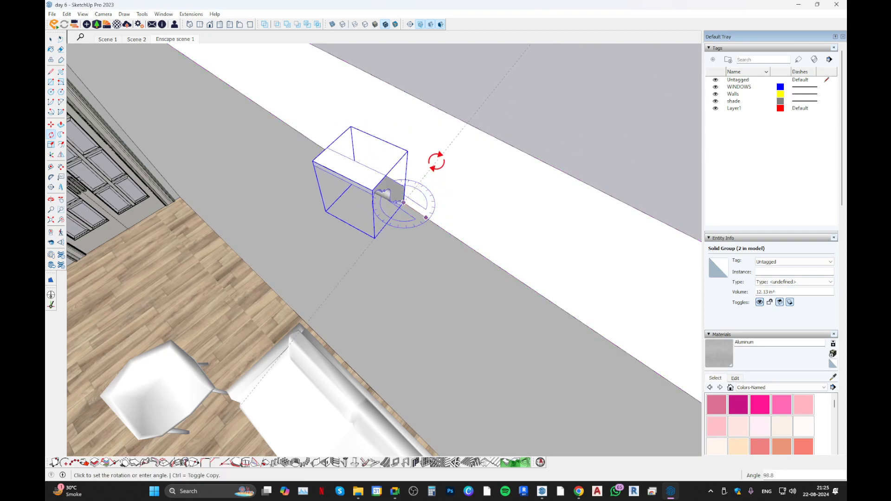
left_click(446, 166)
middle_click_drag(431, 171, 366, 3)
scroll(403, 249, "down", 2)
key("space")
Place a guide line on the wall behind the sofa, parallel to its floor edge and 10' above it.
middle_click_drag(403, 300, 464, 233)
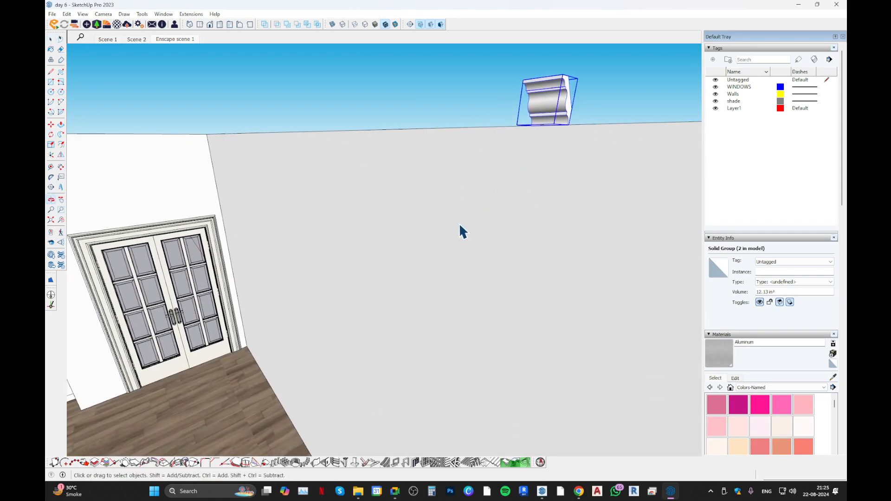
scroll(432, 278, "down", 2)
key("t")
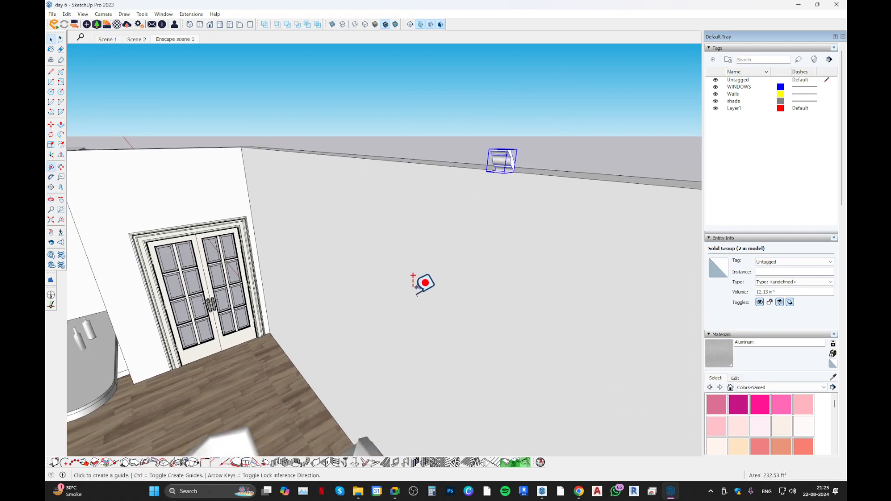
left_click(318, 398)
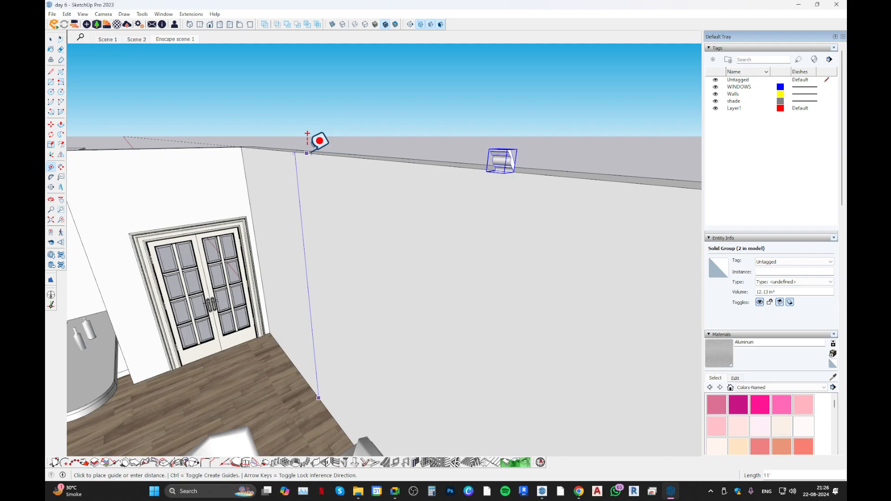
key("Return")
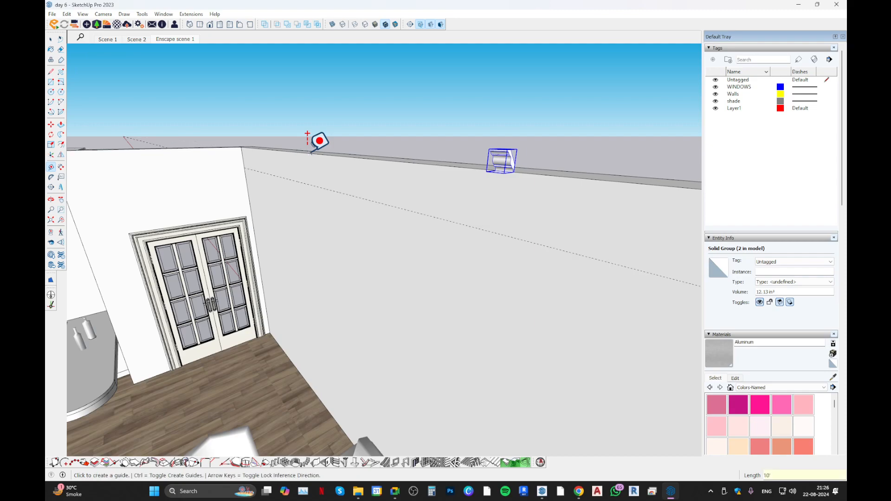
scroll(346, 179, "down", 2)
key("space")
scroll(434, 183, "up", 1)
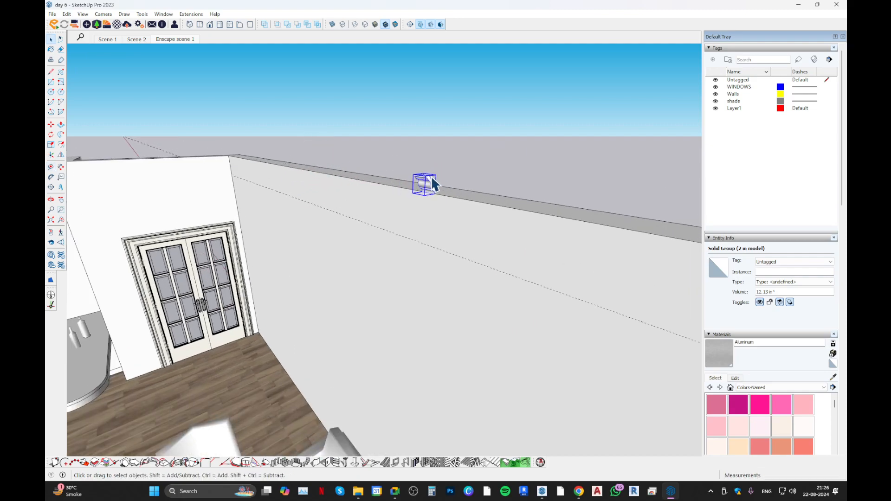
key("m")
scroll(432, 183, "up", 3)
middle_click_drag(417, 204, 386, 232)
scroll(426, 141, "up", 3)
scroll(418, 161, "down", 5)
scroll(421, 168, "up", 1)
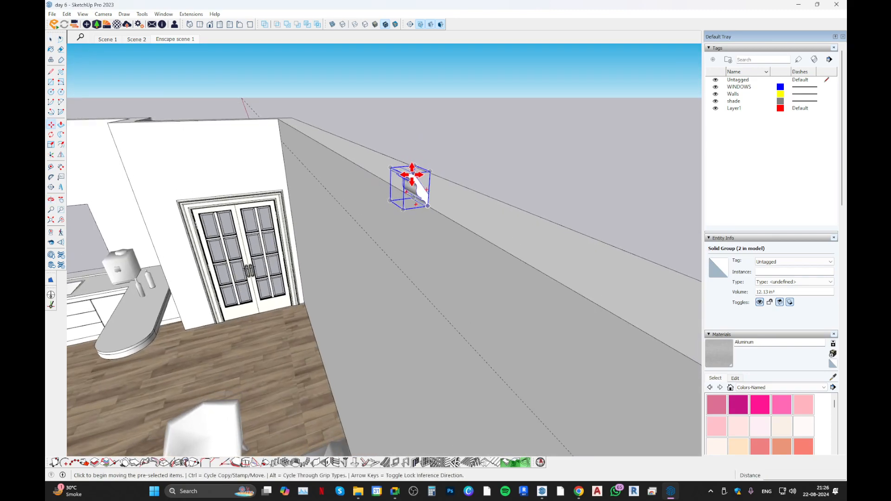
left_click(413, 180)
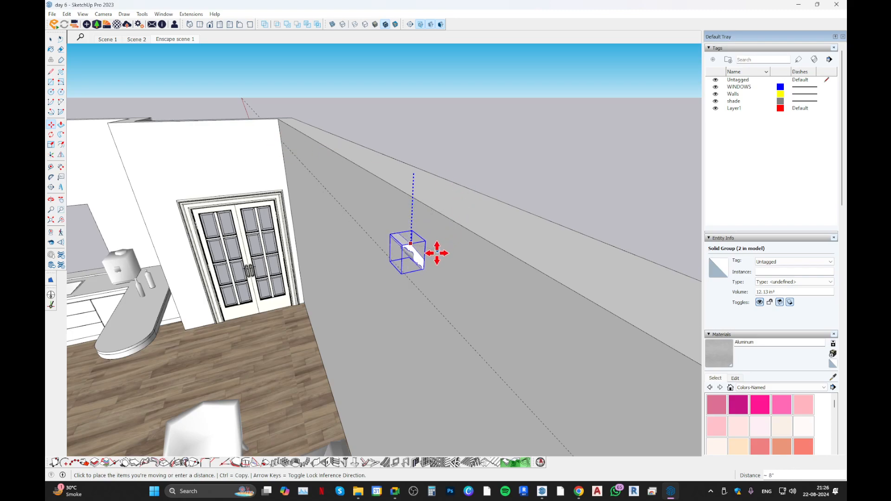
key("Escape")
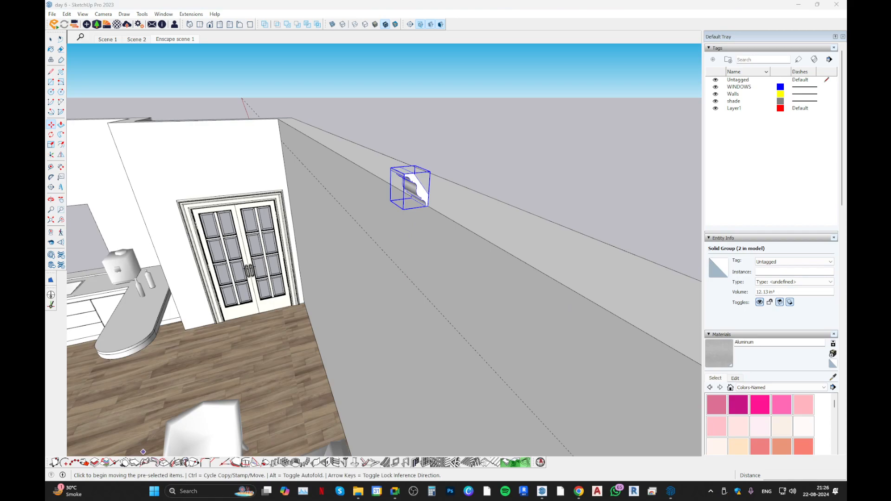
left_click(188, 491)
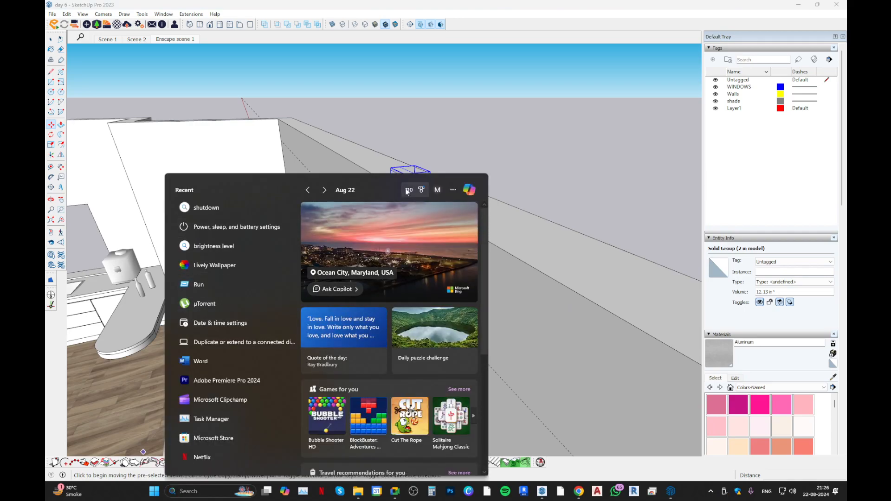
scroll(412, 363, "down", 5)
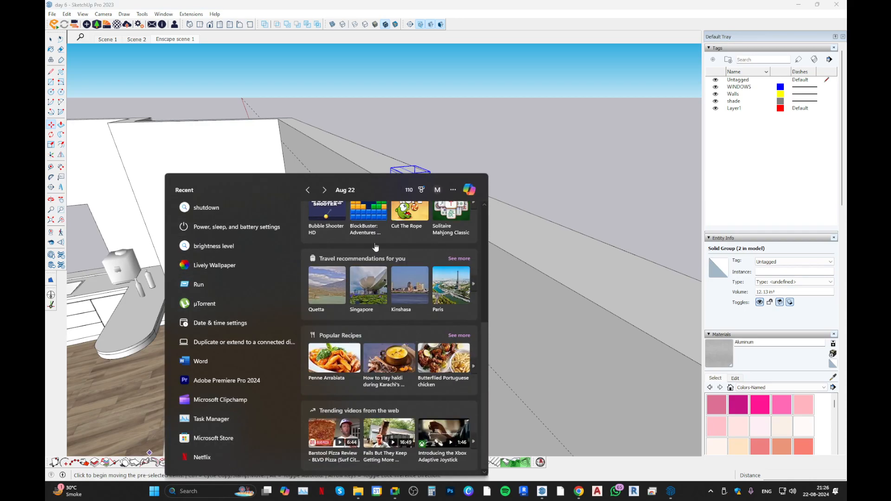
key("Escape")
Launch SwordSoft Mousetrack and close its settings window.
left_click(158, 491)
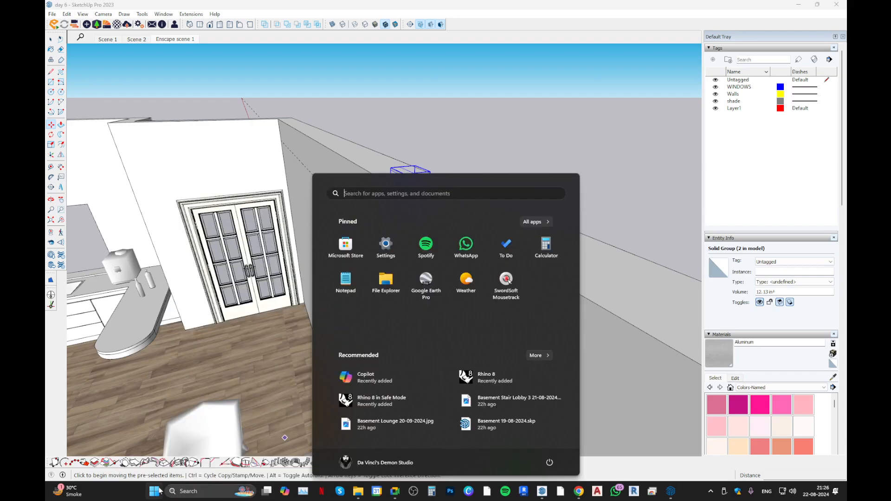
left_click(506, 281)
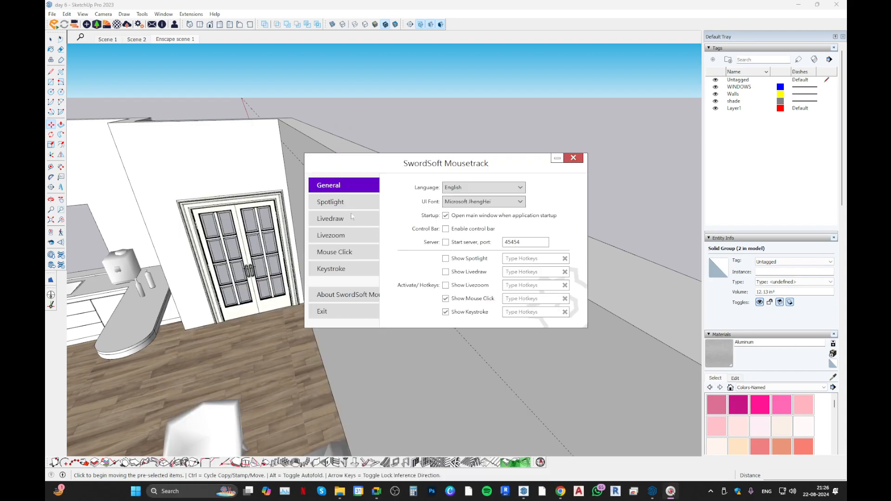
left_click(574, 158)
Move the crown profile straight down along the blue axis until its top is level with the 10' guide.
mouse_move(368, 238)
middle_mouse_down()
mouse_move(380, 201)
mouse_move(408, 167)
mouse_move(418, 194)
middle_mouse_up()
scroll(423, 169, "up", 1)
scroll(442, 142, "up", 1)
scroll(412, 181, "down", 3)
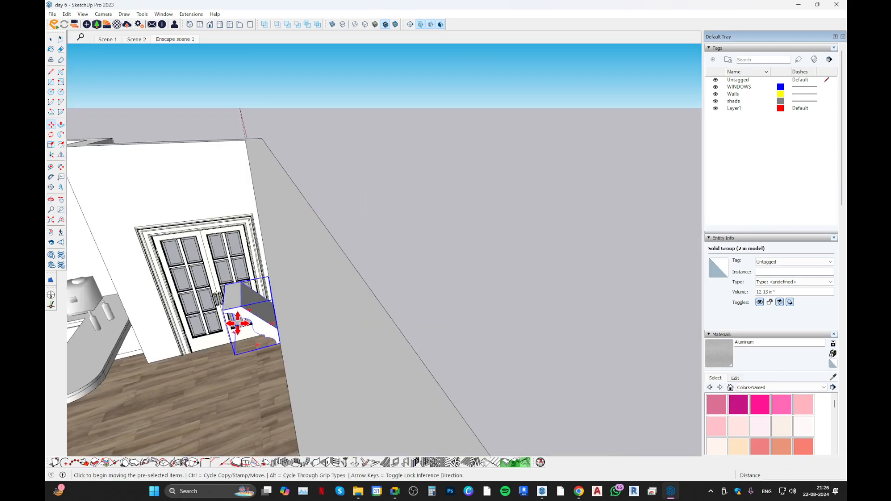
left_click(240, 305)
middle_click_drag(242, 312, 274, 295)
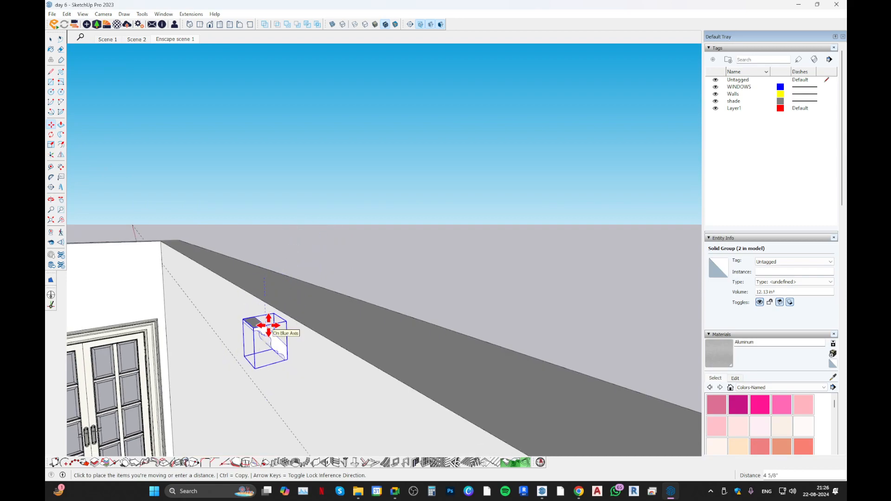
key("Up")
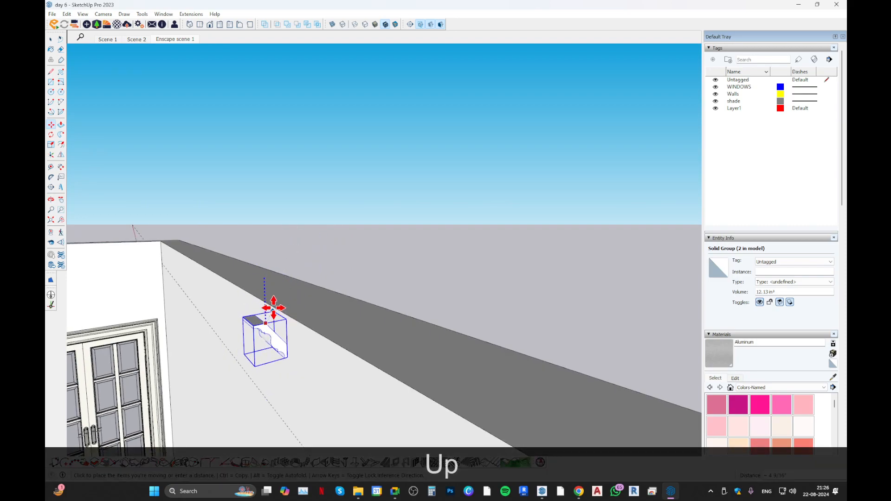
scroll(279, 299, "down", 1)
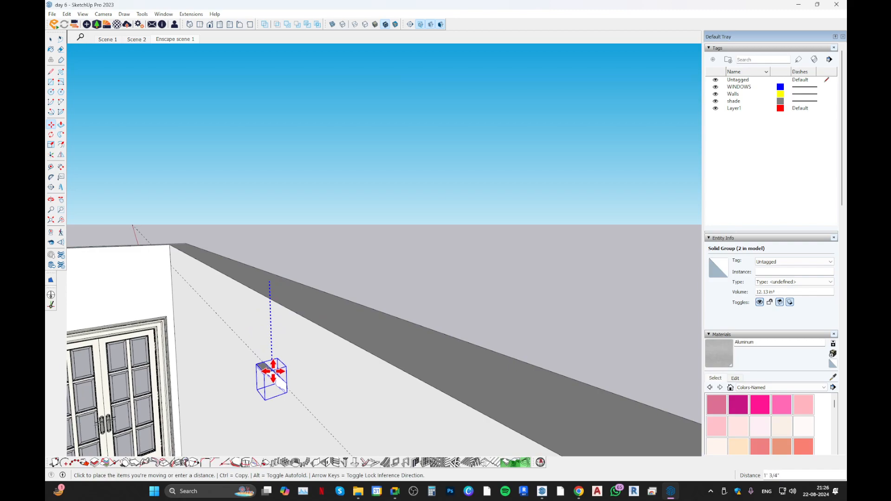
key("shift")
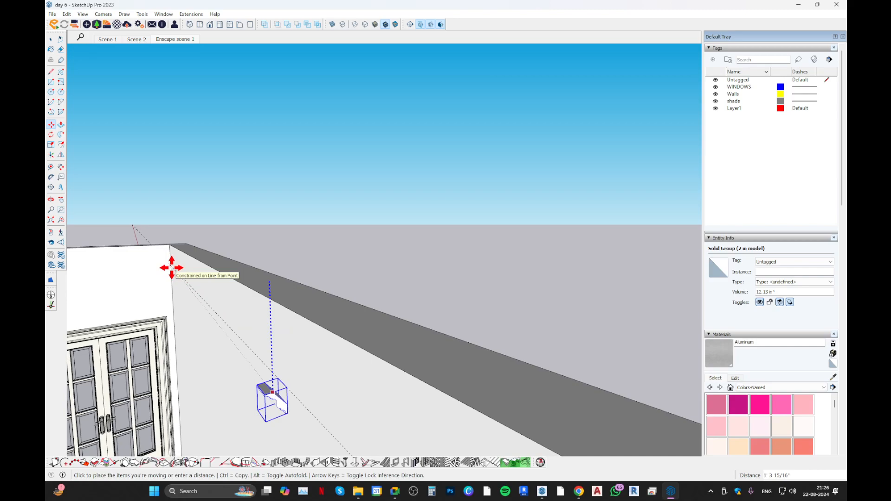
left_click(171, 267)
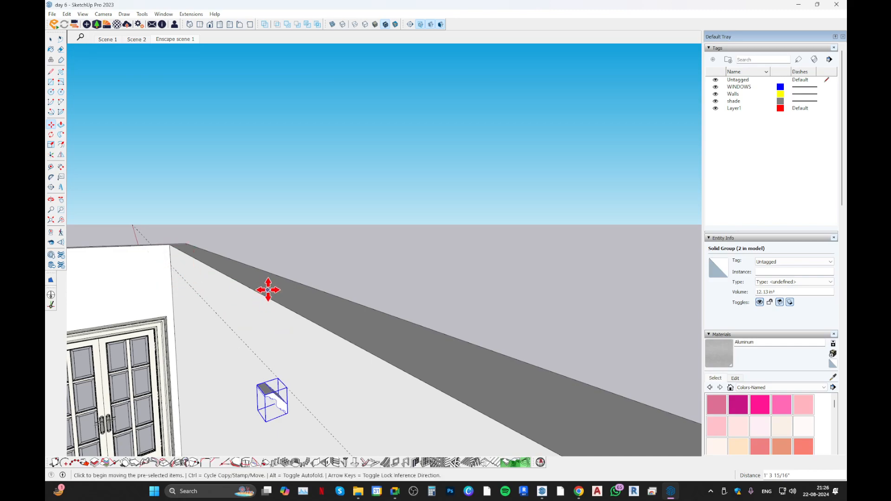
Add a second guide parallel to the 10' guide, running through the crown profile's bottom back corner.
scroll(312, 195, "down", 4)
middle_click_drag(315, 277, 359, 274)
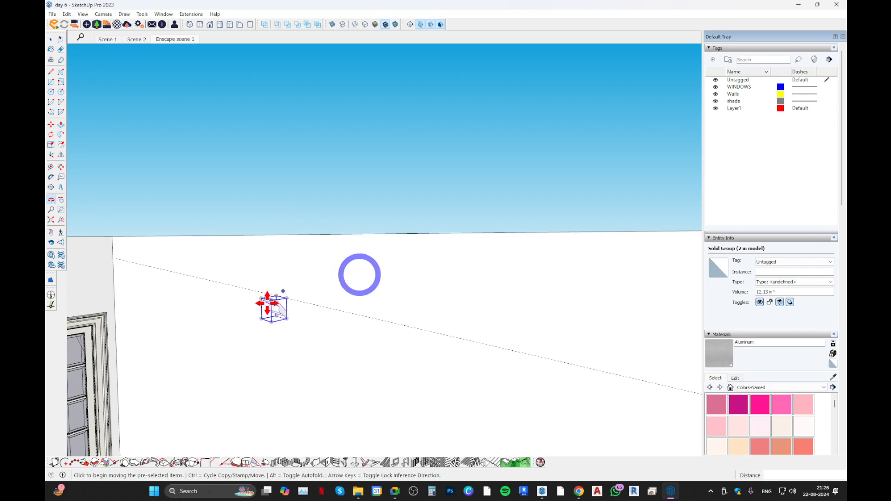
scroll(269, 300, "up", 4)
middle_click_drag(268, 286, 142, 332)
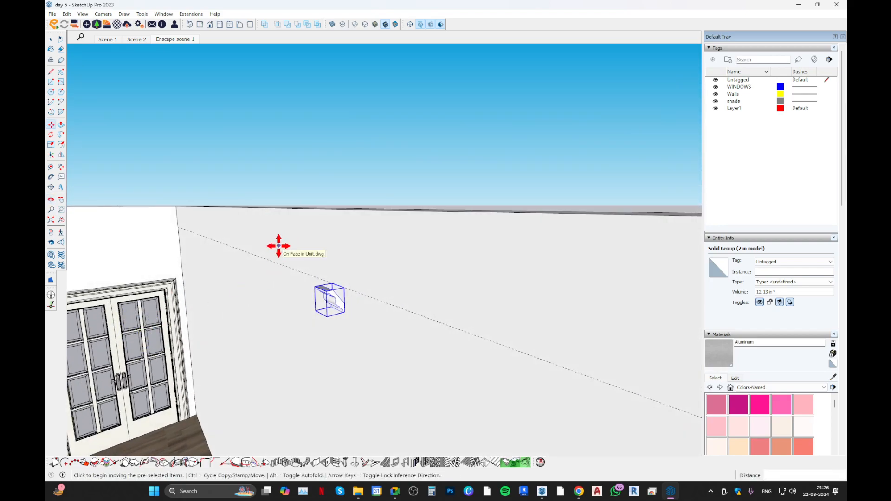
key("space")
key("t")
middle_click_drag(348, 282, 353, 313)
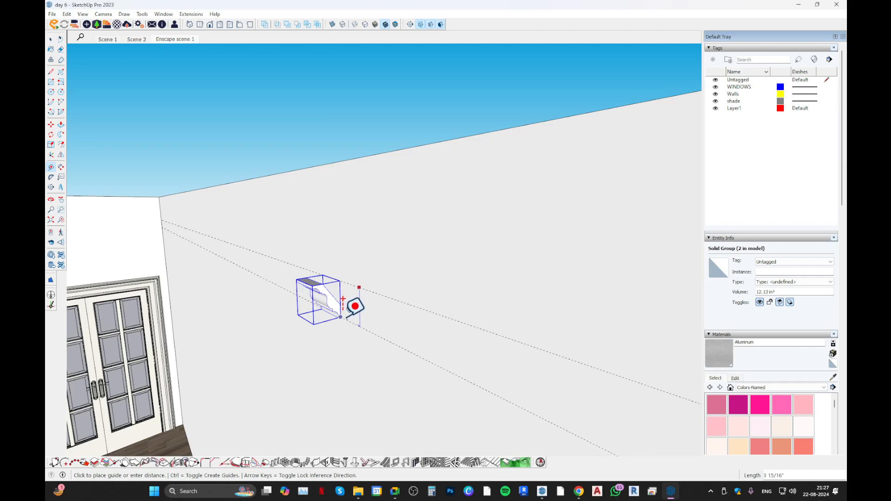
mouse_move(355, 306)
middle_mouse_down()
mouse_move(340, 299)
mouse_move(330, 306)
mouse_move(467, 346)
mouse_move(446, 304)
mouse_move(302, 257)
middle_mouse_up()
key("space")
Inside the crown profile group, draw path lines from the profile's bottom back corner along the sofa wall and across the window wall.
double_click(328, 298)
key("shift+l")
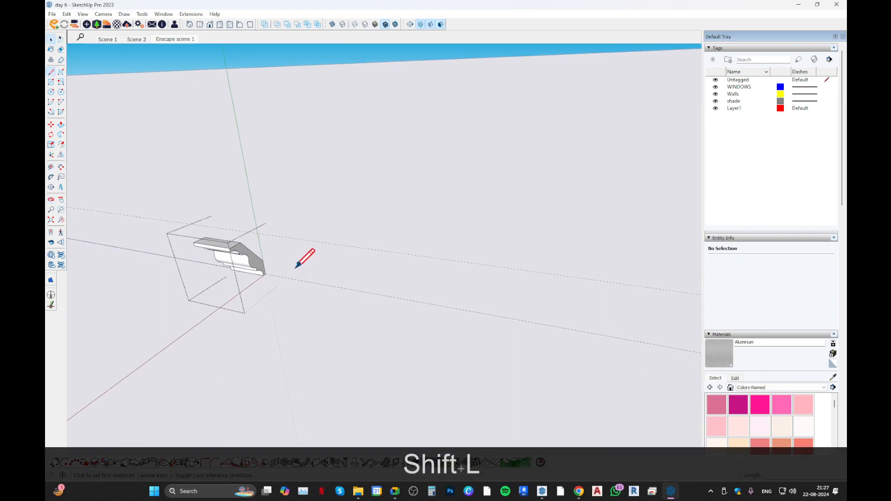
scroll(263, 274, "up", 3)
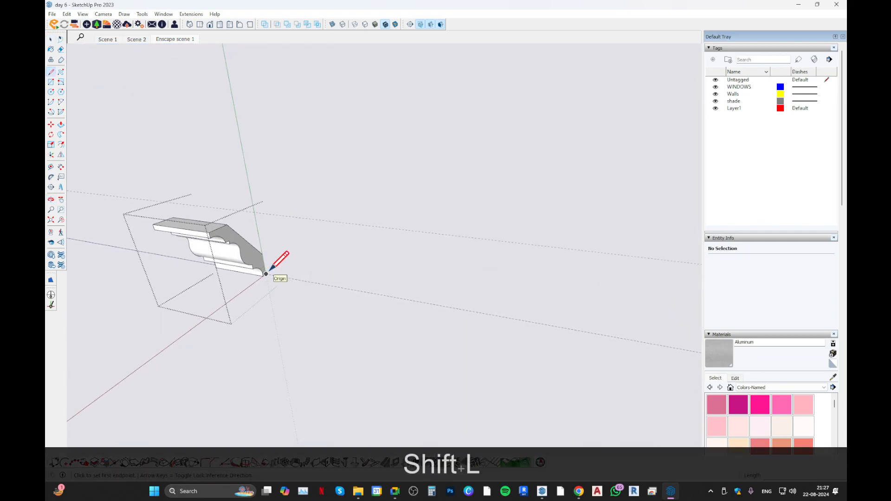
left_click(265, 275)
scroll(299, 269, "down", 4)
mouse_move(300, 252)
middle_mouse_down()
mouse_move(346, 278)
mouse_move(354, 241)
middle_mouse_up()
left_click(506, 230)
middle_click_drag(483, 281, 393, 251)
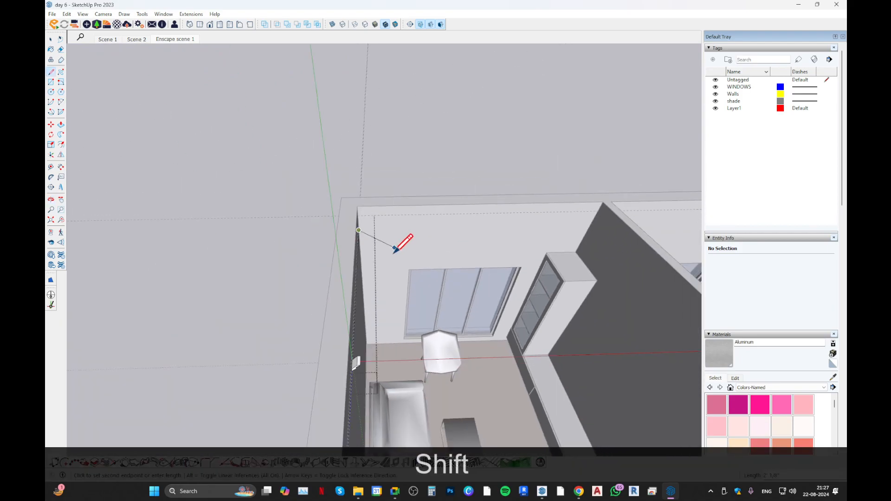
left_click(590, 226)
scroll(493, 224, "down", 3)
middle_click_drag(575, 295, 418, 246)
middle_click_drag(417, 246, 475, 238, "shift")
key("shift+Escape")
Draw a path line from the profile's other bottom back corner along the sofa wall to the corner beside the double door.
scroll(417, 180, "up", 2)
middle_click_drag(413, 180, 310, 205)
middle_click_drag(458, 204, 370, 176)
scroll(499, 198, "up", 5)
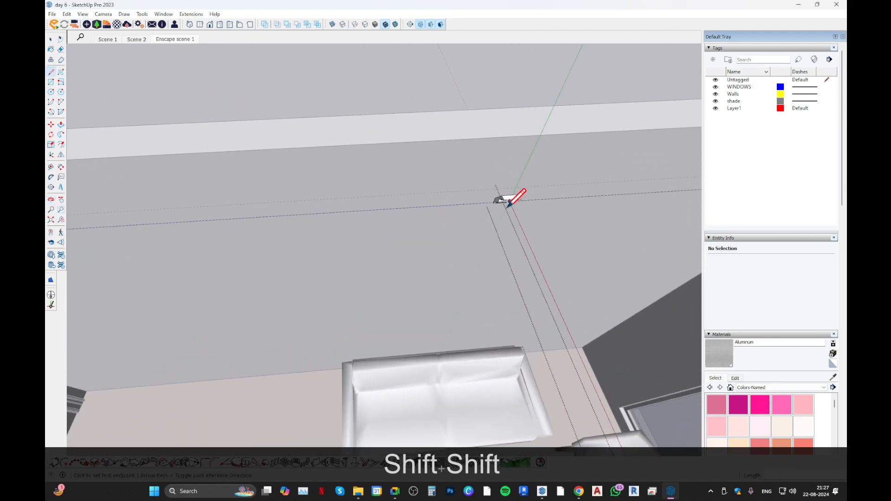
scroll(493, 208, "up", 3)
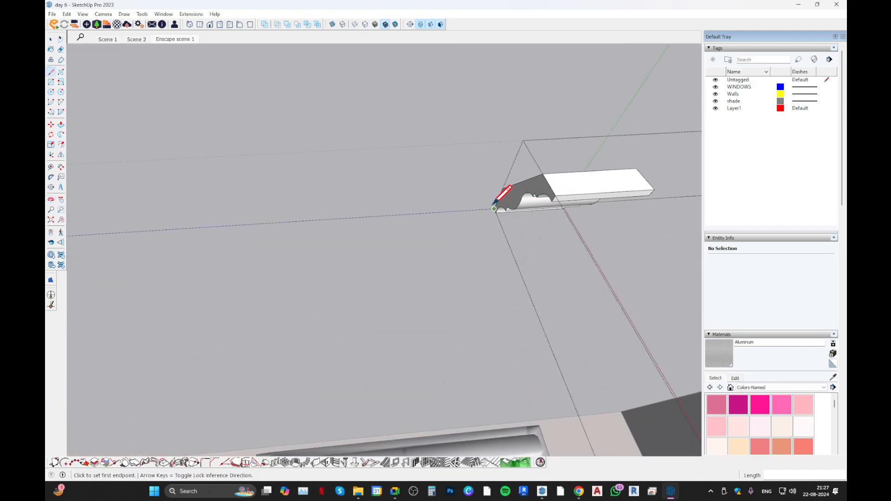
left_click(493, 207)
scroll(421, 163, "down", 3)
mouse_move(422, 163)
middle_mouse_down()
mouse_move(419, 183)
mouse_move(450, 211)
mouse_move(179, 175)
middle_mouse_up()
middle_click_drag(206, 139, 358, 245, "shift")
scroll(354, 214, "up", 2)
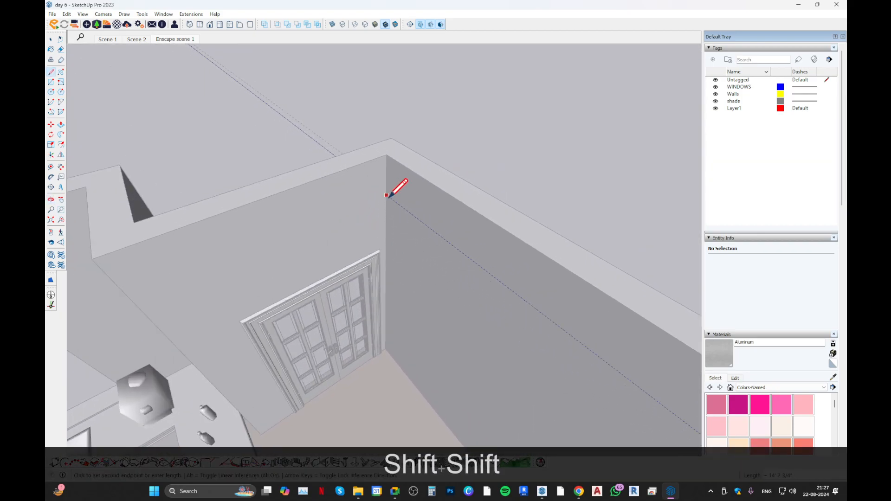
left_click(386, 194)
Continue the path line along the wall above the double door towards the kitchen and close the profile group.
middle_click_drag(303, 240, 441, 186)
middle_click_drag(441, 186, 547, 142, "shift")
scroll(417, 183, "down", 2)
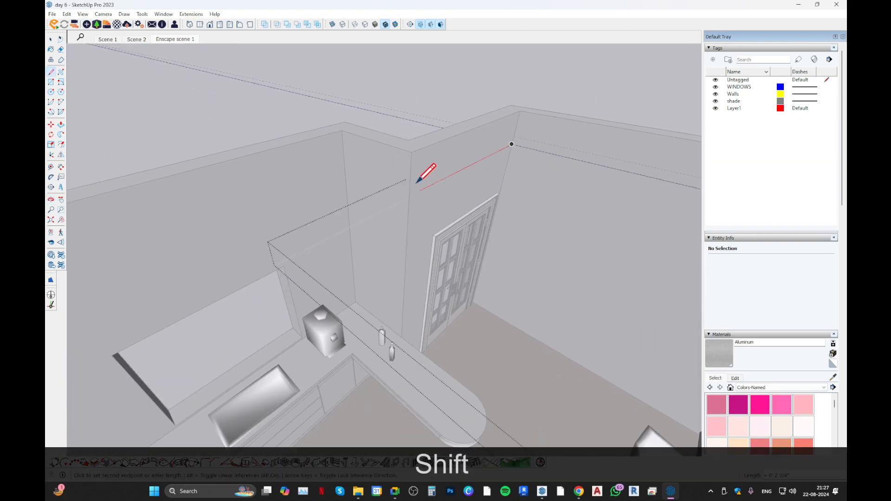
left_click(345, 169)
mouse_move(293, 198)
middle_mouse_down()
mouse_move(110, 253)
mouse_move(308, 242)
mouse_move(297, 290)
mouse_move(235, 269)
mouse_move(457, 229)
mouse_move(111, 239)
middle_mouse_up()
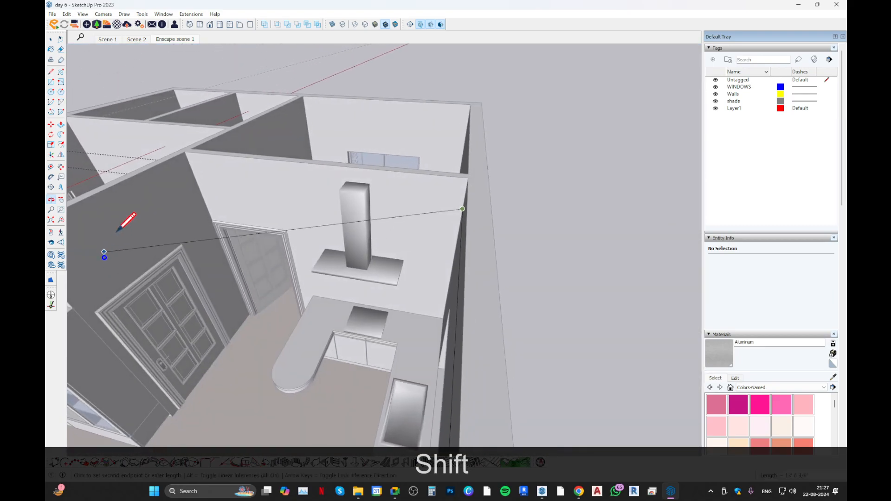
mouse_move(195, 179)
middle_mouse_down()
mouse_move(308, 167)
mouse_move(233, 175)
mouse_move(445, 191)
mouse_move(243, 210)
mouse_move(364, 310)
mouse_move(311, 335)
middle_mouse_up()
key("space")
middle_click_drag(260, 324, 243, 245, "shift")
scroll(300, 256, "up", 2)
scroll(264, 206, "up", 3)
middle_click_drag(314, 242, 204, 195)
scroll(204, 181, "up", 3)
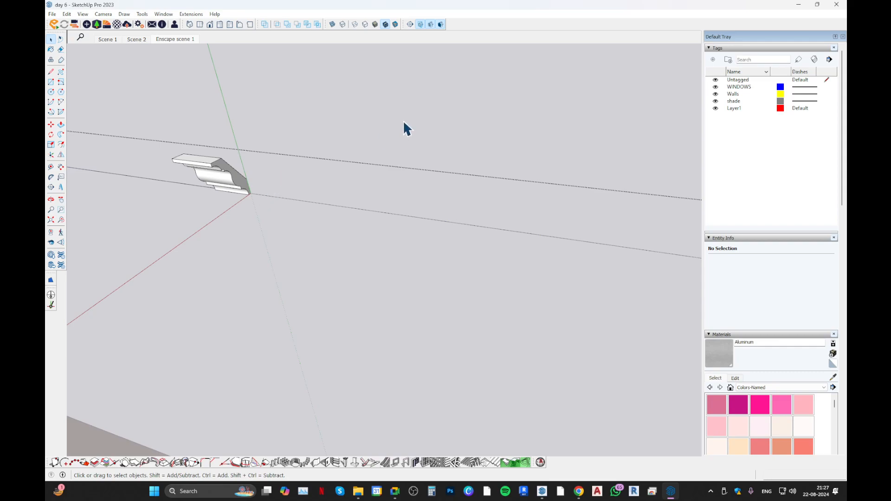
key("Escape")
Draw a small upright rectangle perpendicular to the red axis in the empty space outside the apartment.
scroll(297, 195, "down", 4)
middle_click_drag(292, 199, 213, 329, "shift")
scroll(212, 329, "down", 3)
scroll(230, 219, "down", 4)
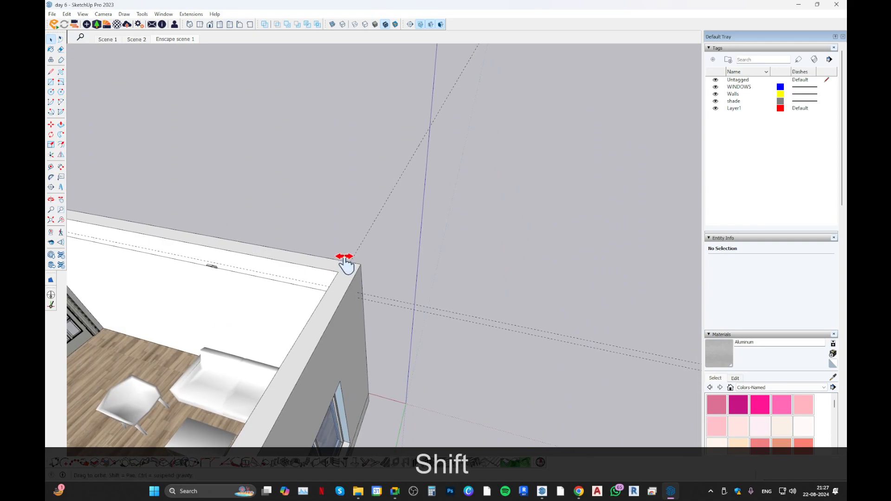
middle_click_drag(346, 264, 184, 328, "shift")
middle_click_drag(486, 254, 403, 273)
key("r")
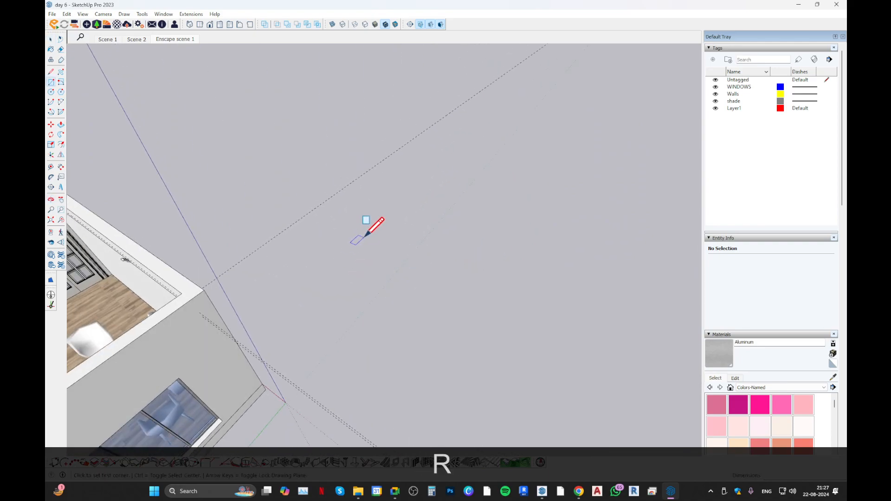
scroll(363, 194, "up", 2)
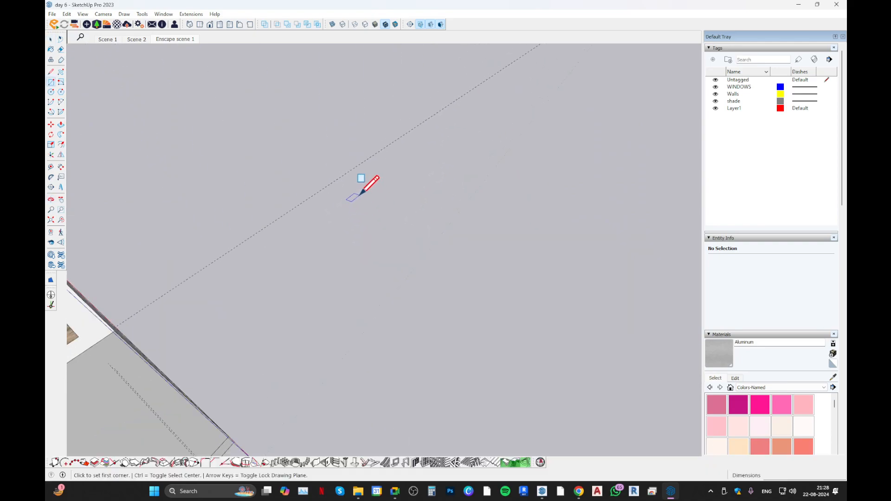
left_click(361, 193)
key("Right")
left_click(369, 168)
key("space")
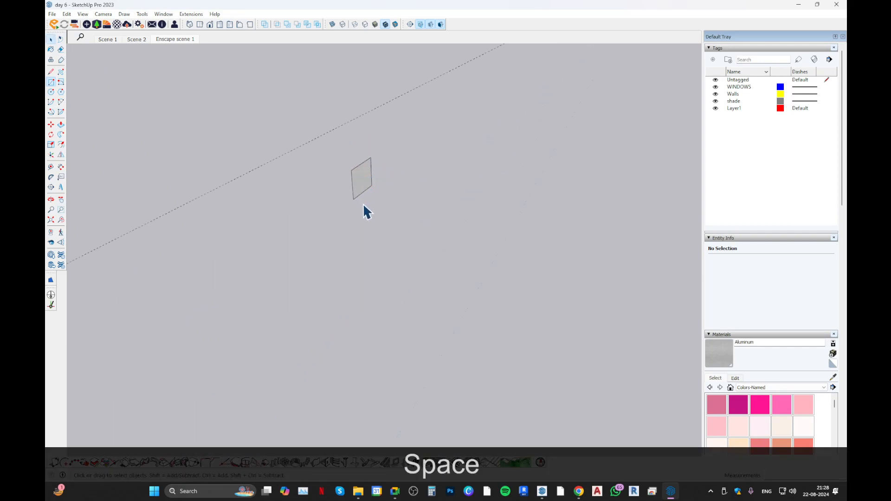
middle_click_drag(364, 202, 102, 209)
scroll(321, 243, "down", 5)
middle_click_drag(321, 244, 207, 295)
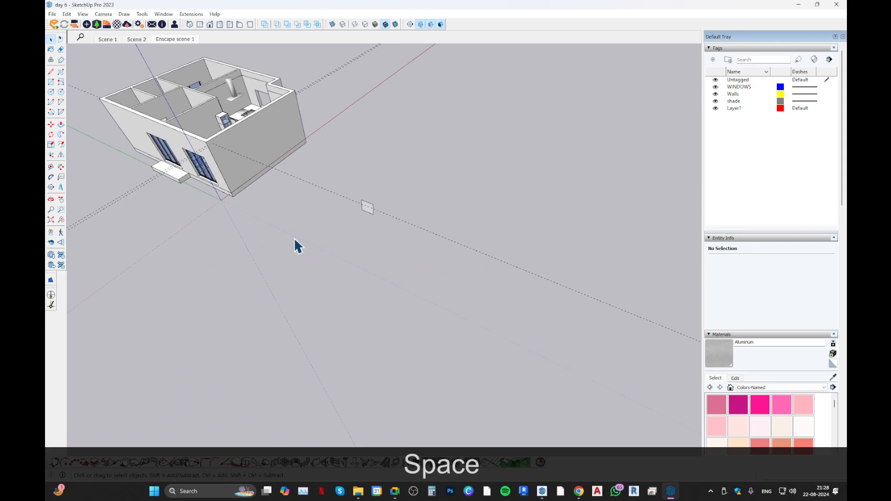
Draw a three-segment path from the square's lower corner: two connected lines along the ground and one rising straight up.
key("l")
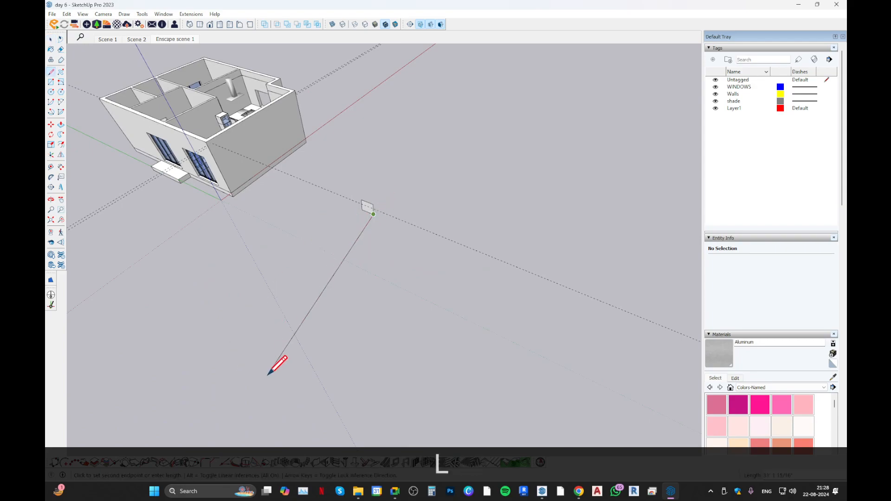
left_click(257, 355)
scroll(332, 270, "down", 2)
left_click(443, 418)
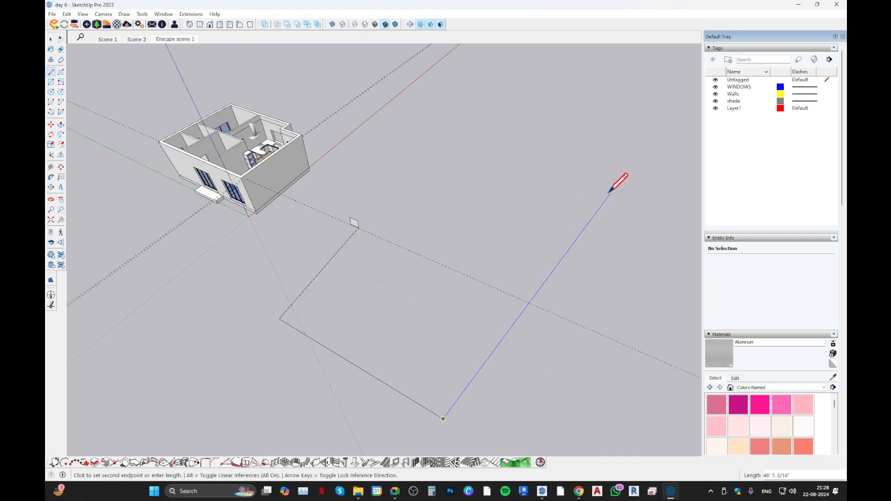
middle_click_drag(543, 220, 589, 163)
key("space")
scroll(435, 225, "down", 3)
middle_click_drag(433, 225, 525, 110)
middle_click_drag(524, 110, 535, 171, "shift")
middle_click_drag(624, 217, 640, 213)
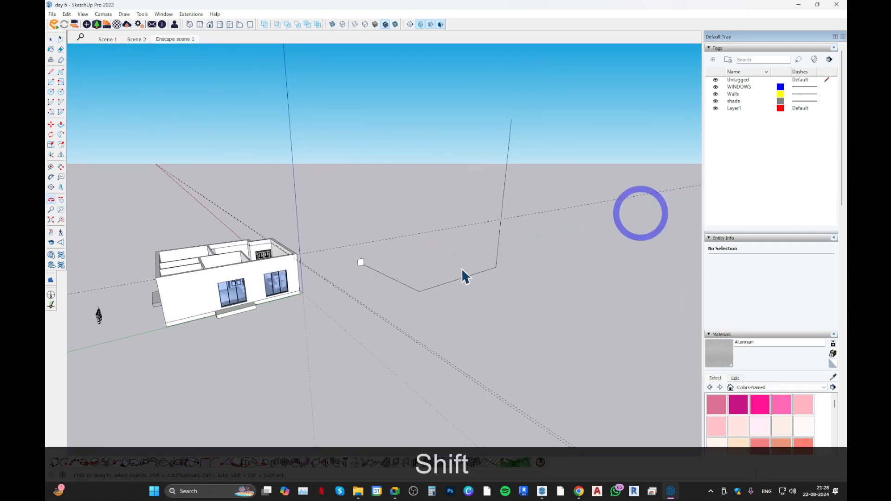
Split the path near the square with a short side line and erase the path piece touching the square.
scroll(429, 271, "up", 4)
middle_click_drag(430, 269, 372, 265)
scroll(322, 235, "up", 5)
left_click(343, 252)
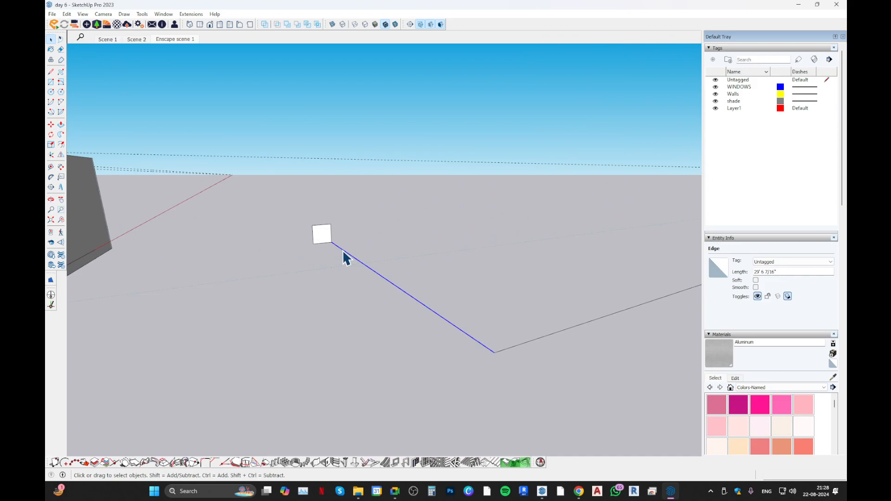
key("l")
scroll(342, 250, "up", 2)
left_click(340, 248)
left_click(318, 251)
key("space")
key("e")
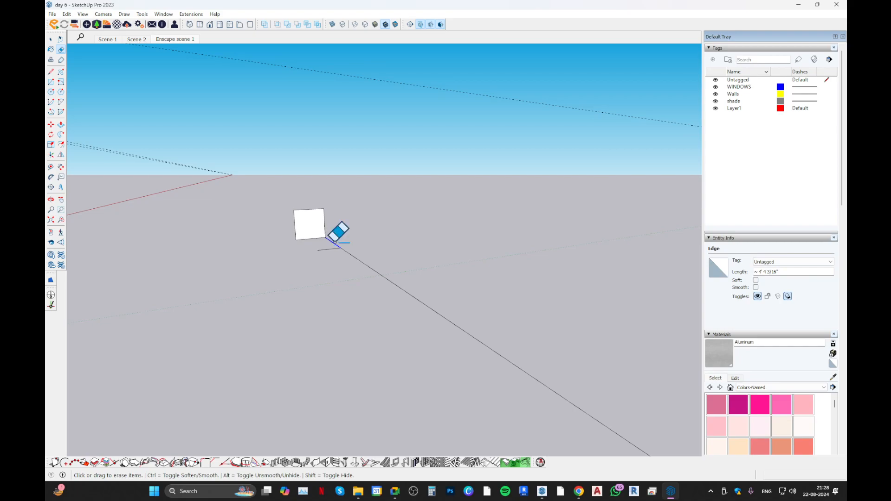
left_click(330, 242)
key("space")
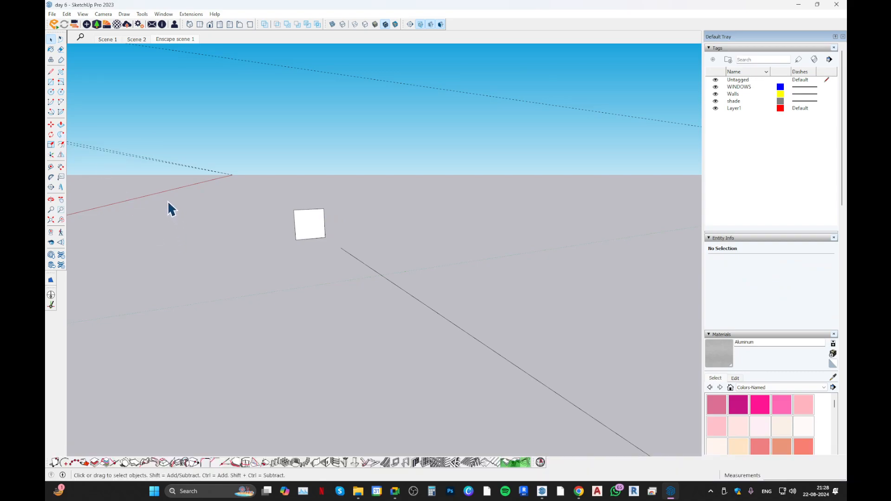
Try to extrude the square along the detached path with Follow Me and undo the erased path piece.
left_click(299, 225)
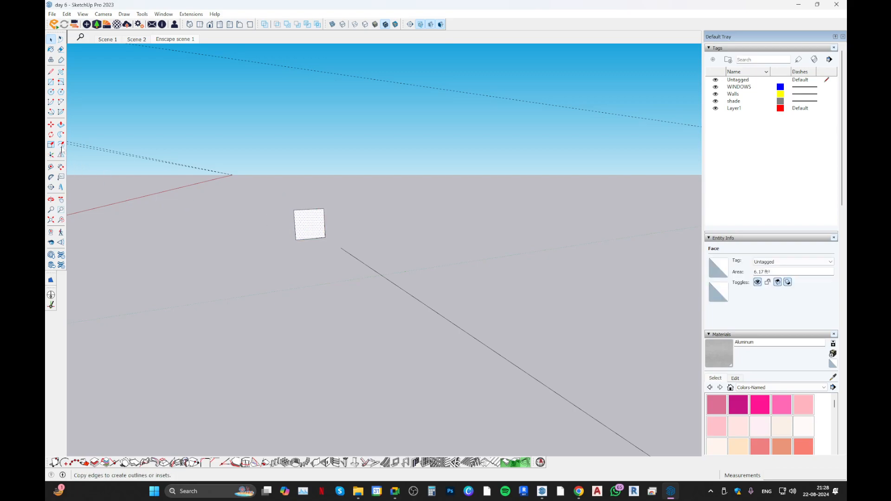
left_click(60, 134)
left_click(308, 232)
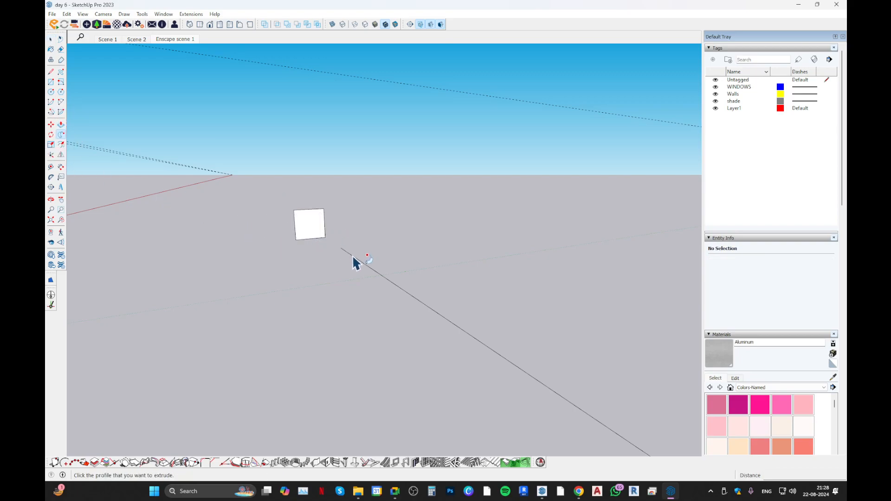
key("ctrl+z")
key("ctrl+z")
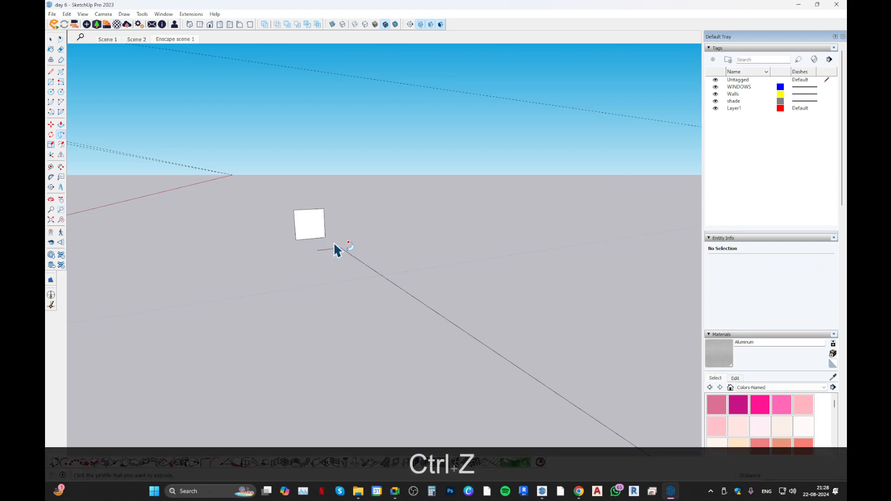
Erase the short side line and extrude the square with Follow Me along the ground path and up to its top end.
key("e")
key("space")
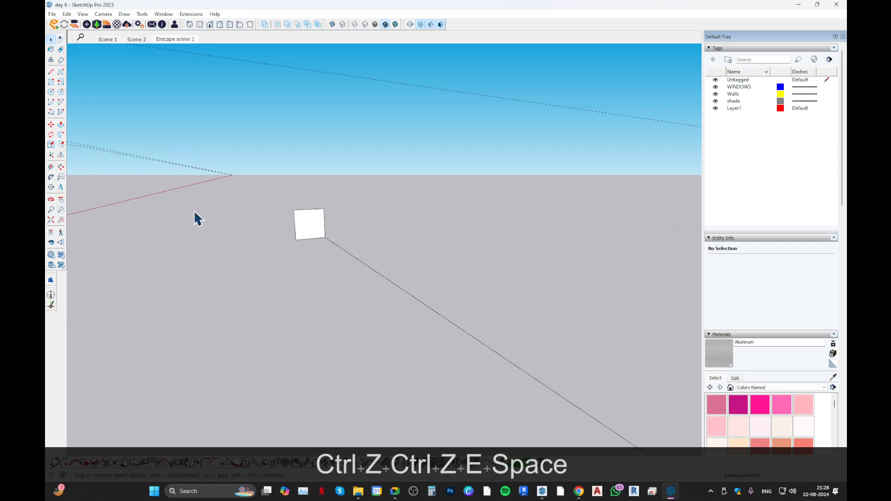
left_click(61, 134)
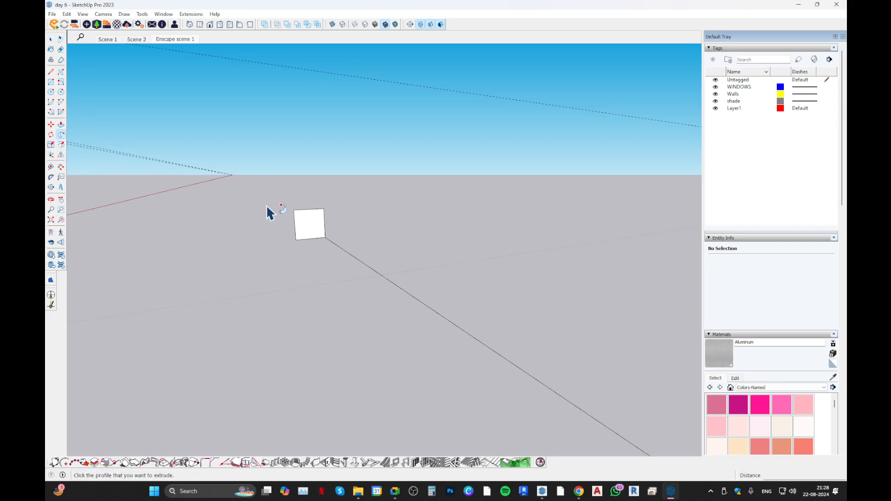
left_click(304, 221)
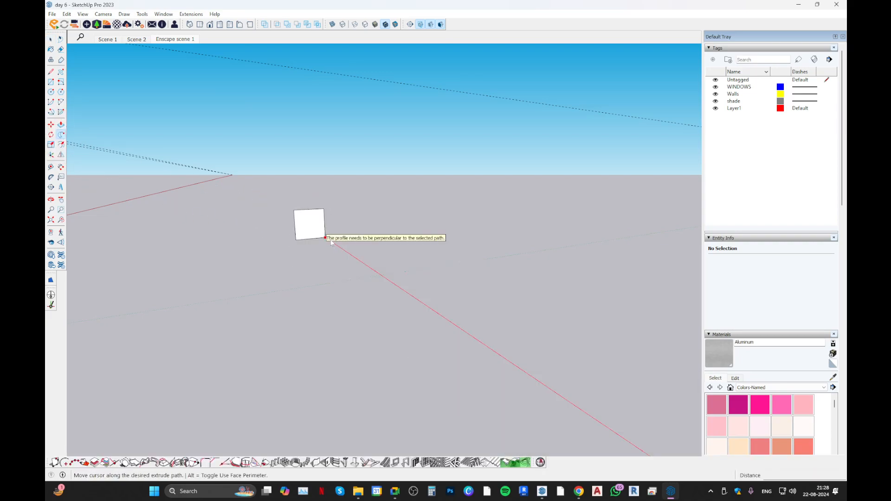
scroll(346, 269, "down", 3)
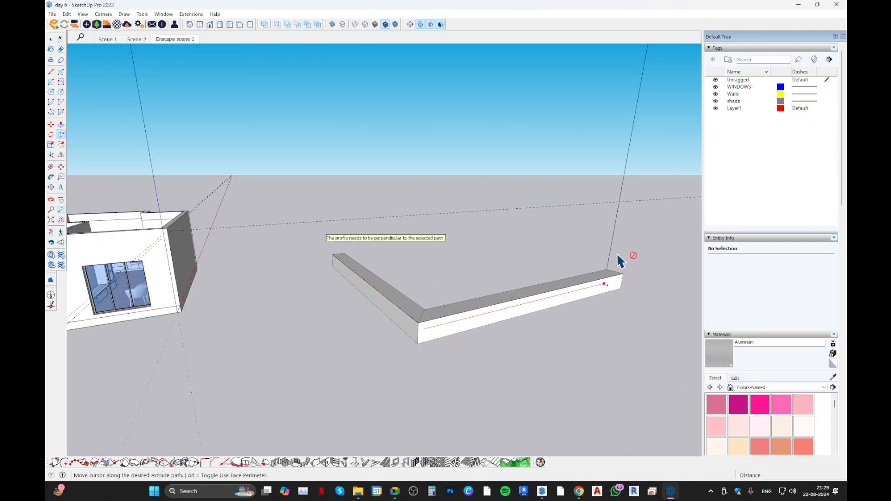
middle_click_drag(625, 156, 568, 222, "shift")
scroll(568, 222, "down", 4)
left_click(583, 126)
middle_click_drag(583, 126, 419, 264)
Undo the square's Follow Me extrusion and delete the square together with the short side line and adjoining path piece.
key("ctrl+z")
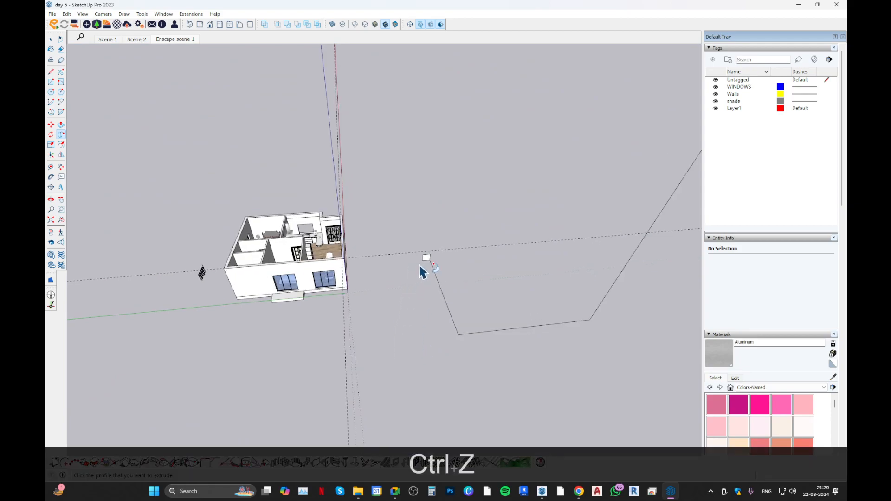
scroll(432, 263, "up", 5)
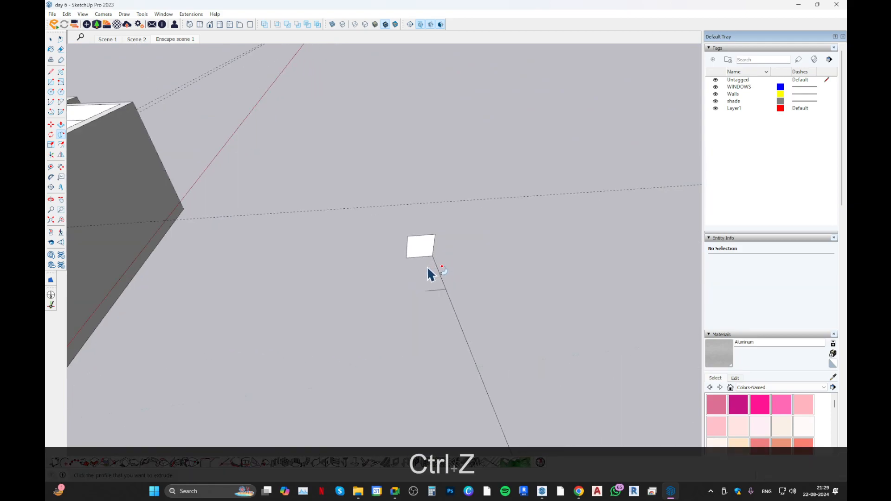
key("space")
left_click_drag(381, 209, 450, 295)
key("Delete")
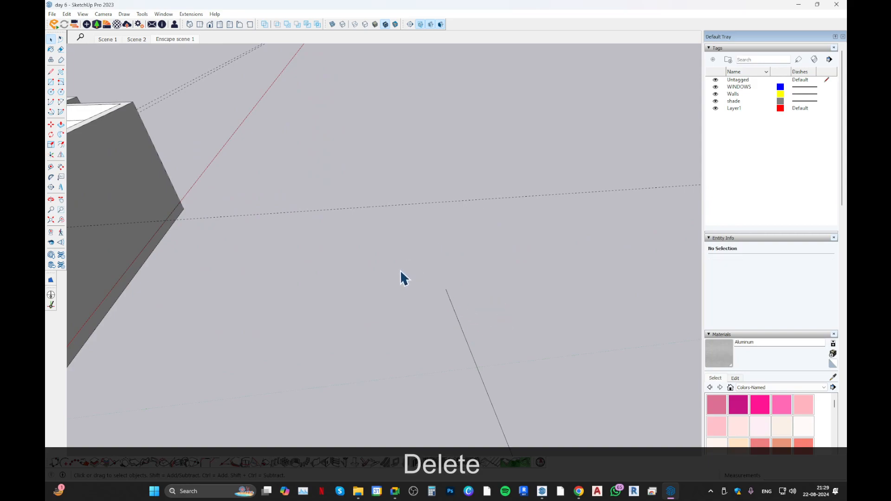
key("c")
middle_click_drag(400, 270, 401, 266)
left_click(427, 287)
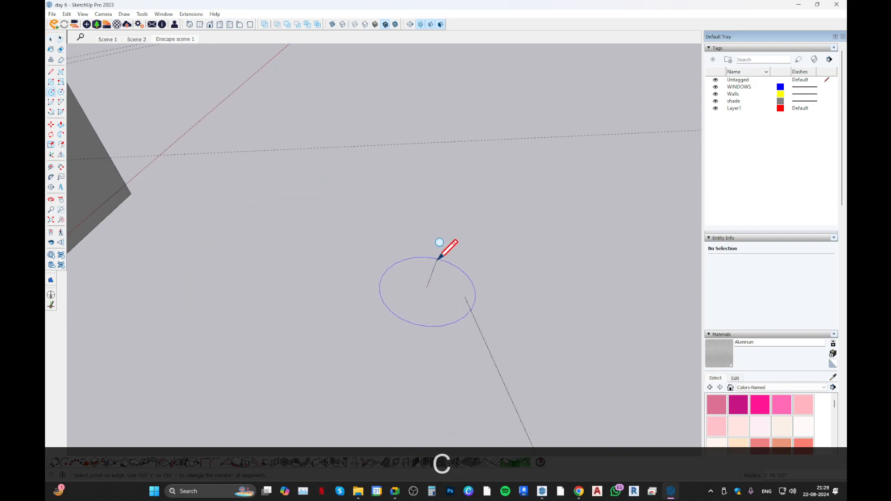
key("Up")
key("Right")
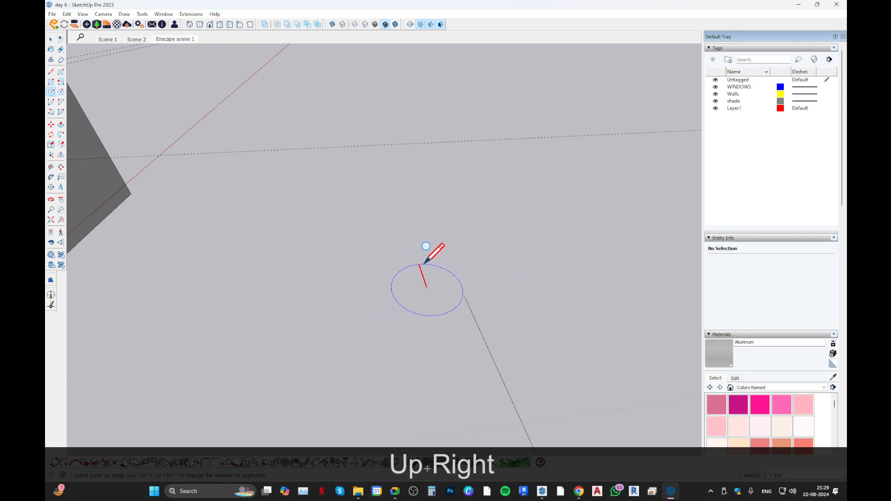
key("Left")
middle_click_drag(424, 258, 429, 212)
key("Up")
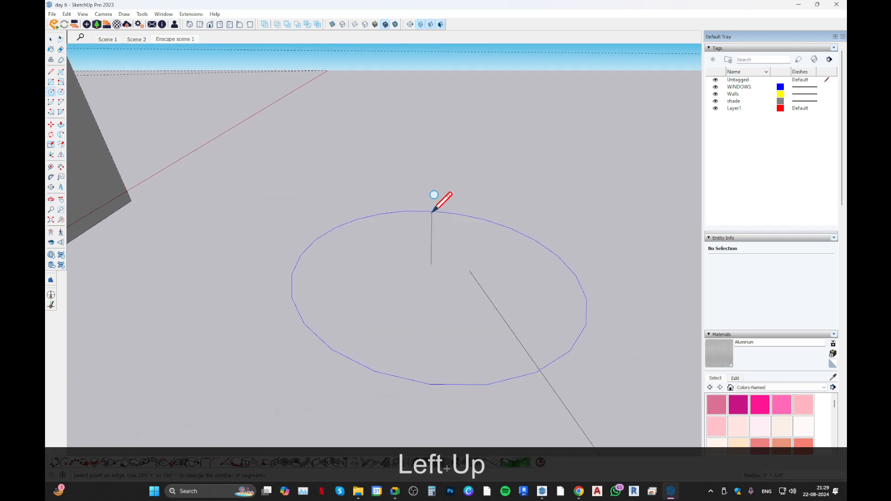
middle_click_drag(399, 260, 393, 271)
key("Escape")
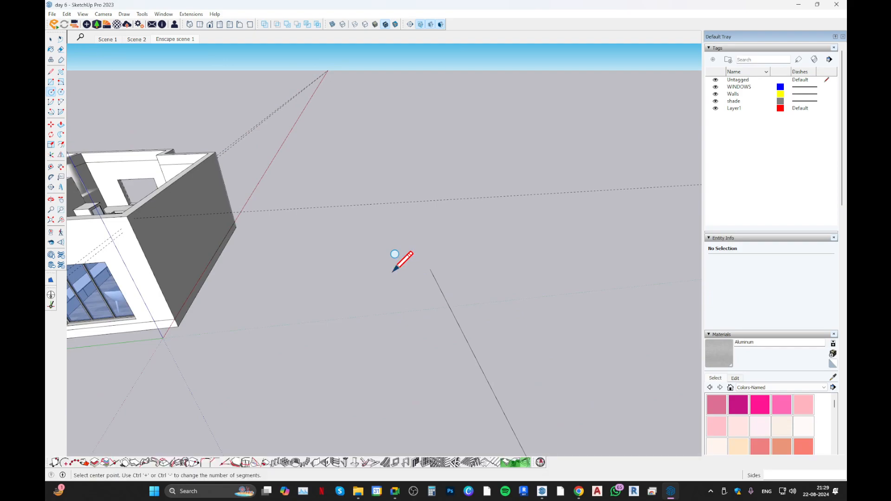
scroll(395, 259, "up", 5)
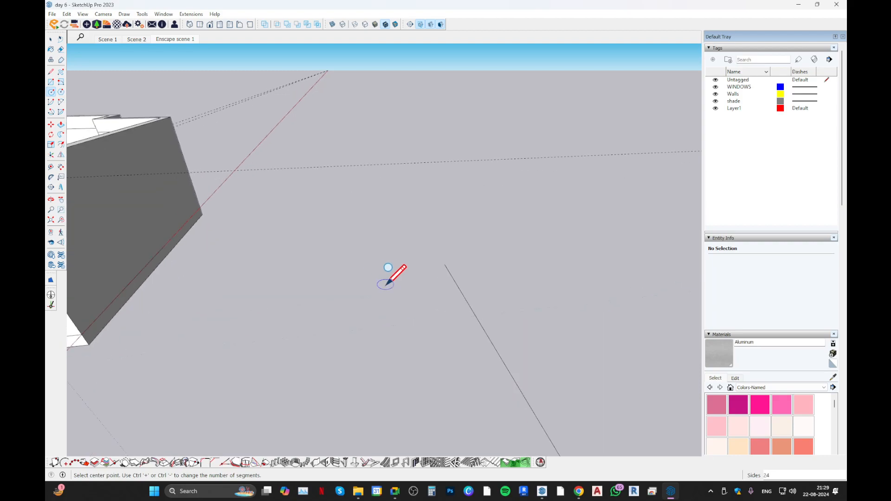
key("Escape")
key("space")
key("c")
left_click(417, 272)
scroll(420, 244, "down", 3)
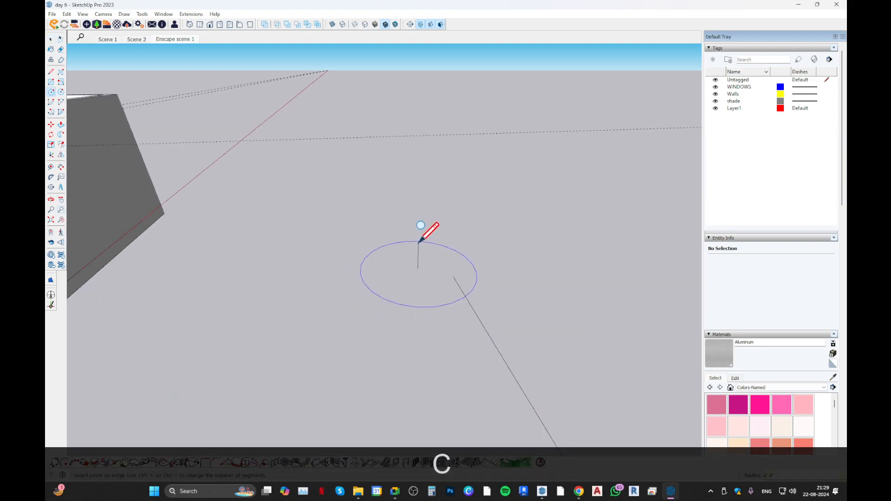
scroll(406, 264, "up", 2)
key("Right")
key("Escape")
Try to draw a circle centred on a short upright line's midpoint, and undo back to the square profile and side line.
key("l")
left_click(420, 265)
left_click(420, 233)
key("Escape")
key("c")
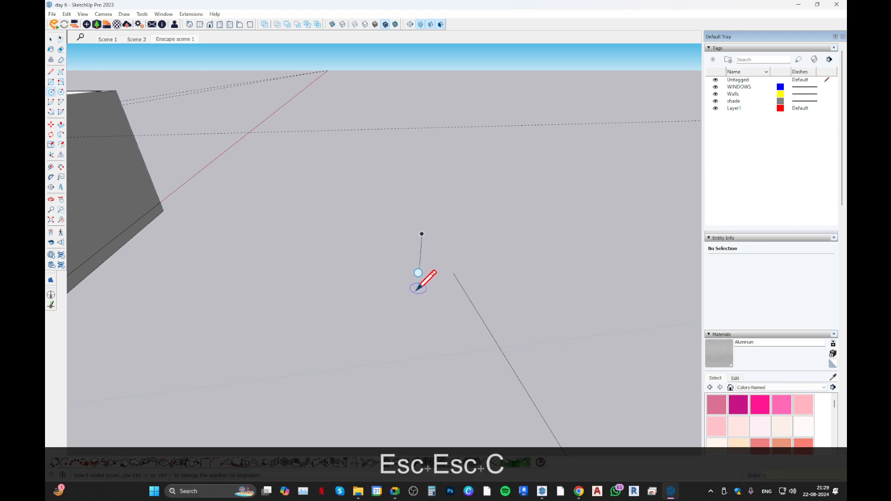
scroll(420, 243, "up", 2)
left_click(419, 244)
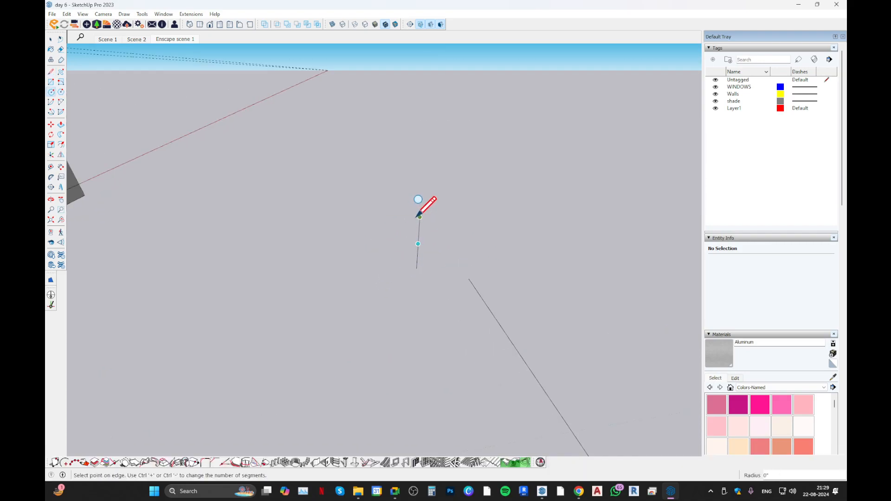
key("Up")
scroll(415, 211, "up", 1)
key("Escape")
key("ctrl+z")
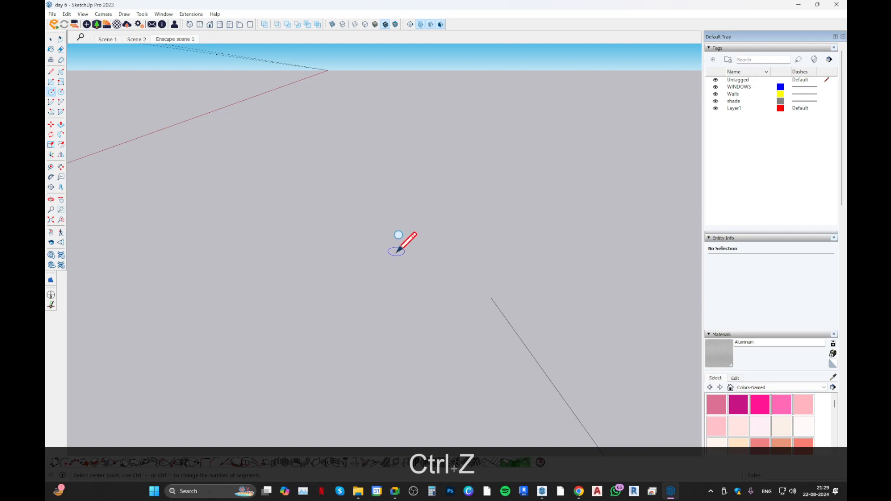
key("ctrl+z")
key("space")
Draw a circle in the square's plane, centred on the midpoint of its path-side edge and reaching the corner where the path starts.
key("c")
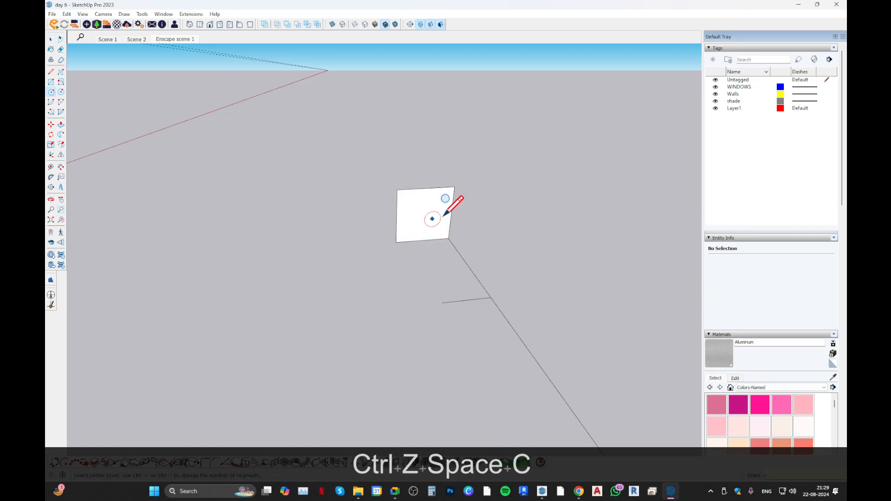
middle_click_drag(399, 222, 457, 193)
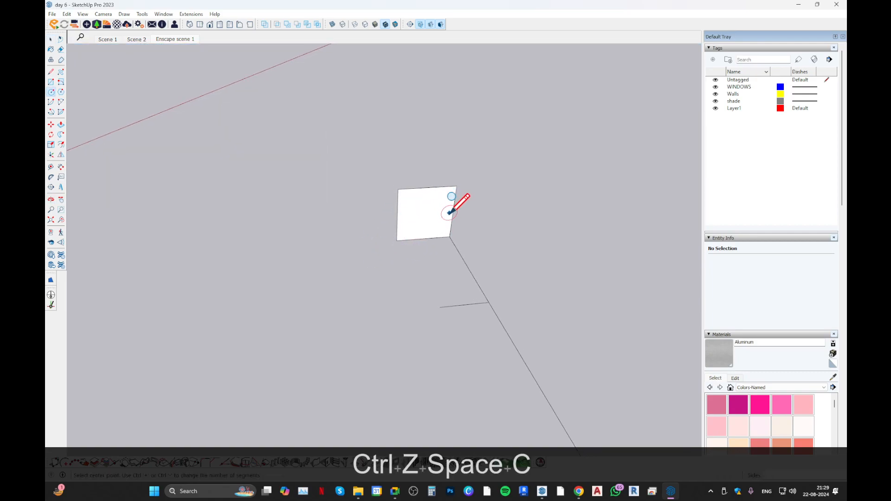
left_click(452, 212)
left_click(457, 186)
key("space")
Erase the square's edges and the short side line so only the circle and its path are left.
key("e")
left_click_drag(436, 180, 411, 202)
left_click_drag(411, 227, 400, 271)
left_click_drag(404, 218, 384, 214)
left_click_drag(458, 199, 464, 235)
key("space")
left_click(458, 249)
key("e")
left_click(457, 306)
key("space")
left_click(448, 206)
left_click(226, 207)
left_click(61, 135)
left_click(439, 213)
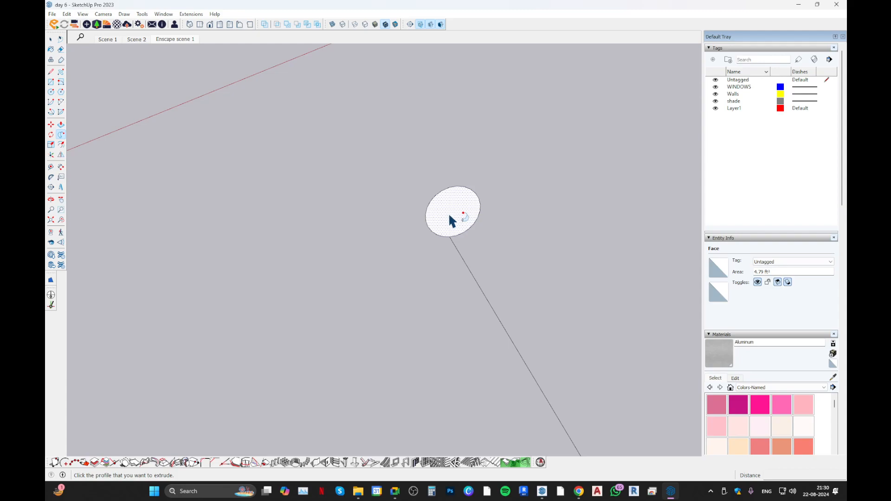
scroll(448, 218, "down", 10)
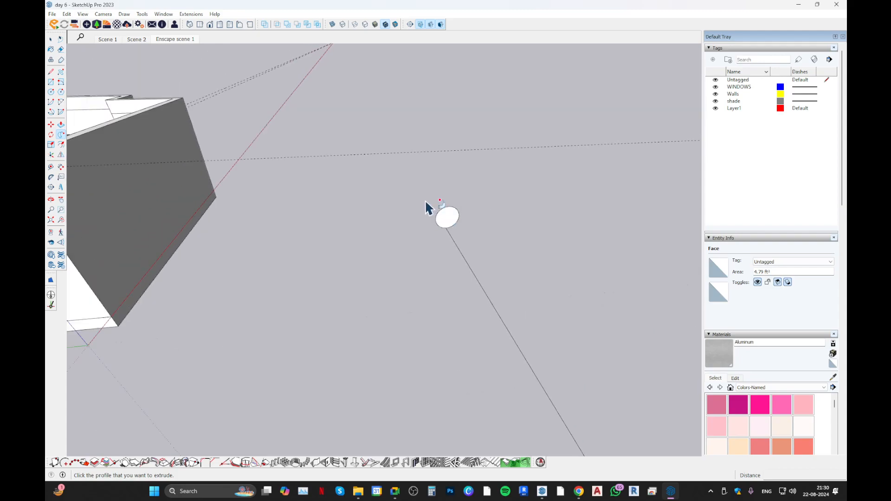
left_click(410, 200)
scroll(420, 315, "down", 1)
scroll(413, 315, "down", 2)
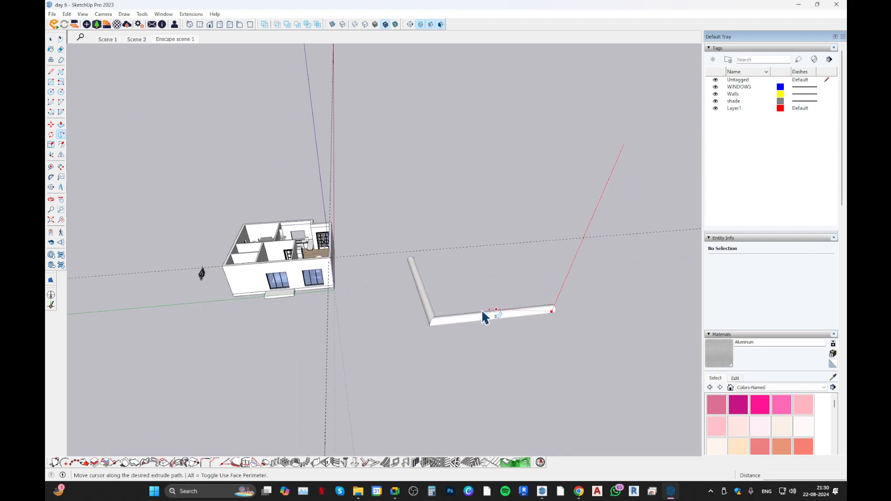
middle_click_drag(431, 307, 478, 274)
key("Escape")
scroll(411, 245, "up", 3)
middle_click_drag(435, 297, 382, 258, "shift")
scroll(266, 274, "up", 2)
key("space")
Extrude the circle with Follow Me along both ground segments and up to the top of the vertical segment.
scroll(261, 266, "down", 2)
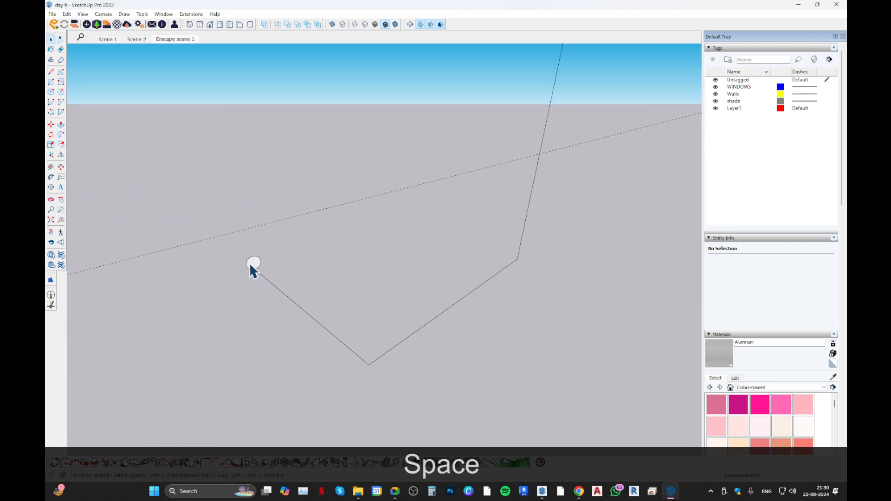
left_click(61, 135)
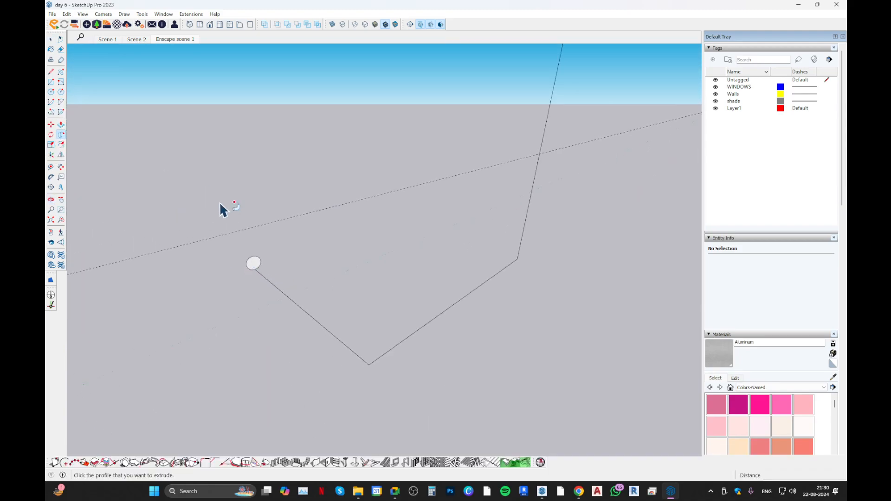
left_click(256, 267)
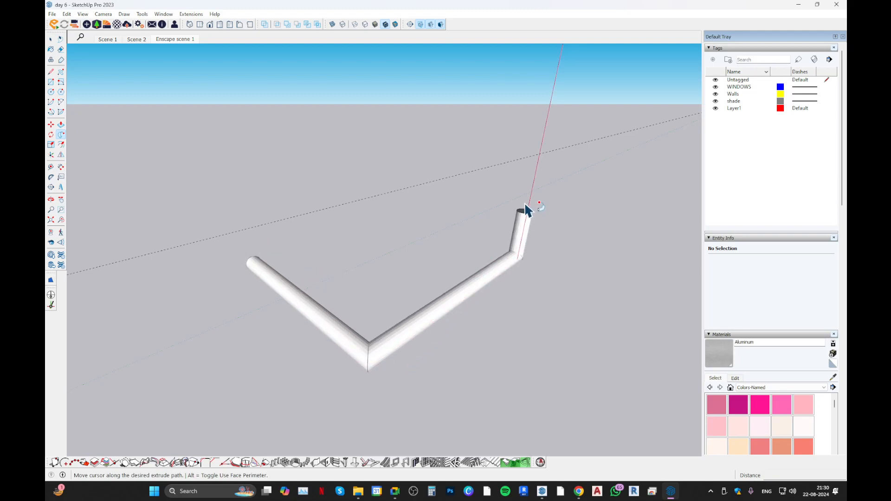
middle_click_drag(519, 148, 427, 263, "shift")
scroll(441, 191, "down", 4)
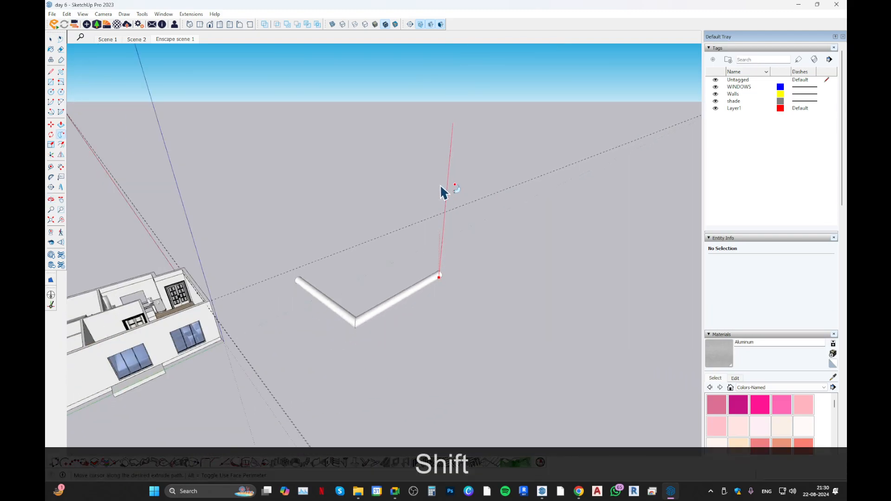
left_click(453, 123)
middle_click_drag(454, 123, 332, 285)
key("space")
middle_click_drag(463, 260, 388, 348)
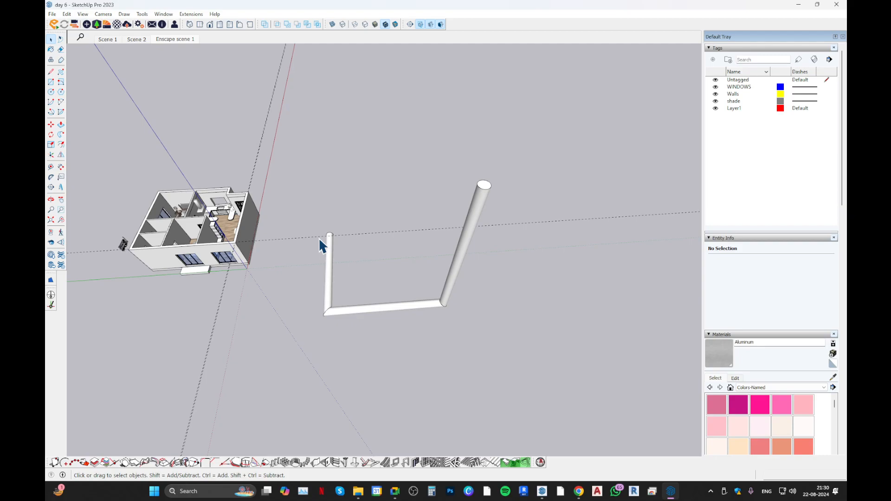
Delete the whole circular test extrusion beside the house.
mouse_move(319, 238)
middle_mouse_down()
mouse_move(339, 262)
mouse_move(511, 229)
mouse_move(483, 244)
middle_mouse_up()
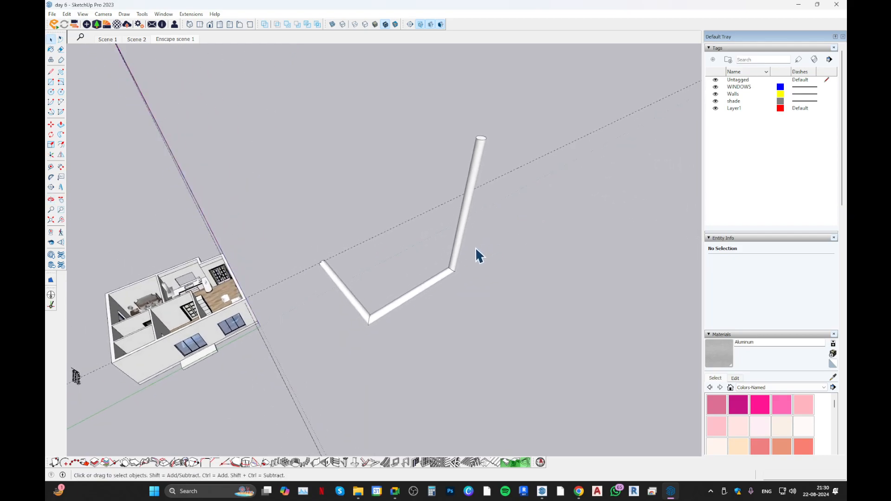
left_click_drag(296, 88, 540, 346)
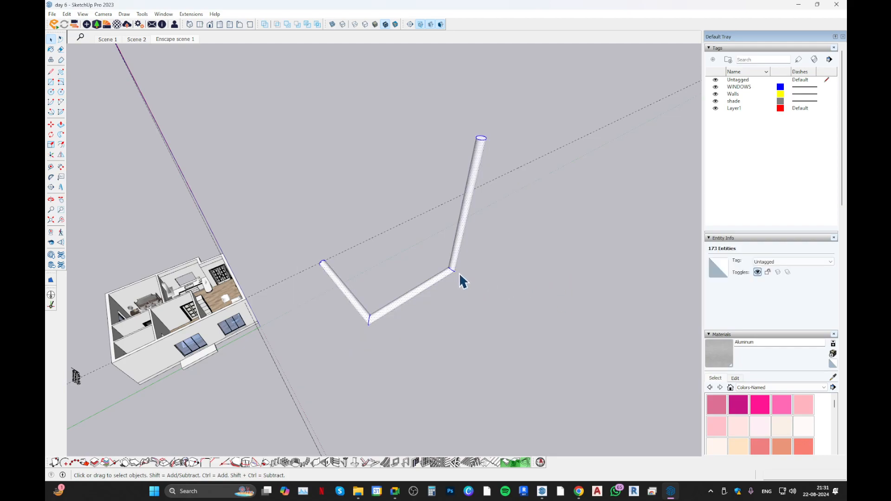
key("Delete")
Examine the short crown moulding piece and its end profile face inside its group on the long living room wall.
middle_click_drag(433, 280, 147, 235)
middle_click_drag(192, 308, 158, 283)
scroll(314, 205, "up", 5)
middle_click_drag(380, 233, 502, 271)
scroll(403, 421, "up", 4)
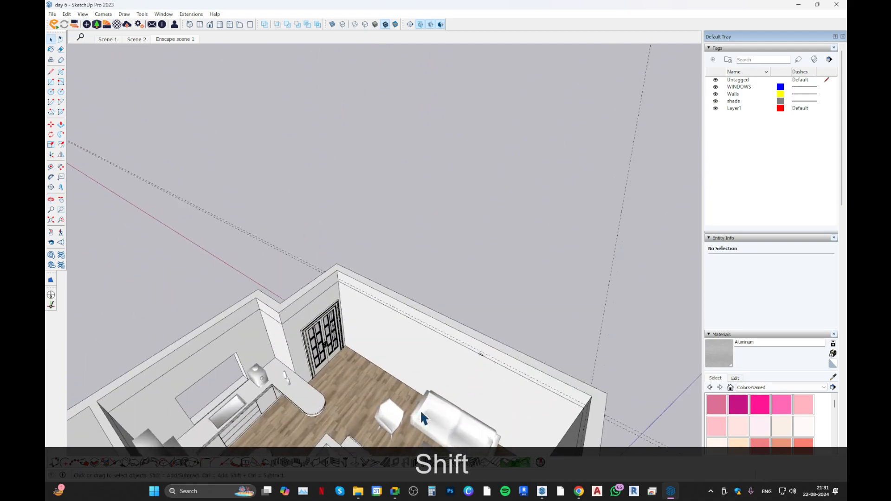
scroll(481, 325, "up", 6)
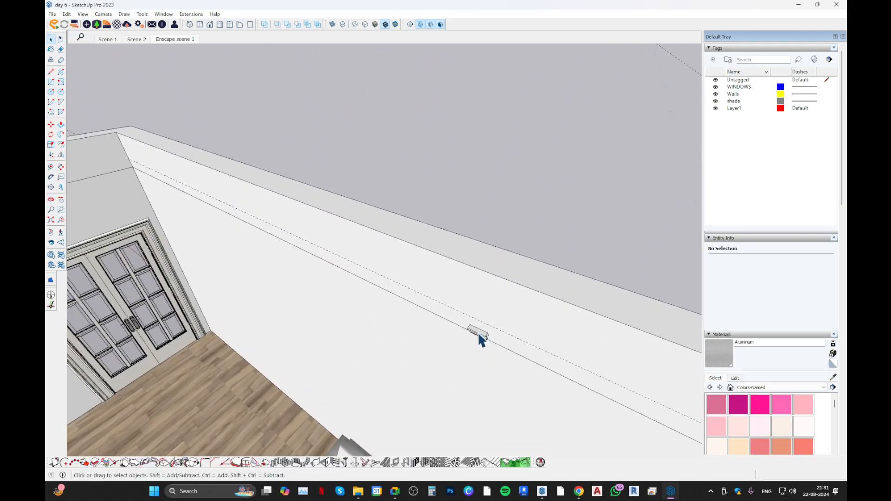
double_click(478, 334)
middle_click_drag(477, 335, 327, 299, "shift")
scroll(333, 302, "up", 5)
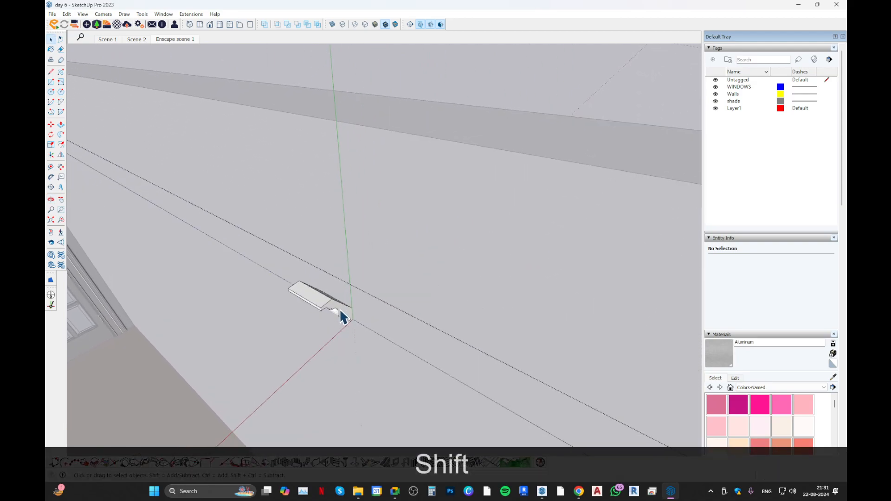
left_click(345, 311, "shift")
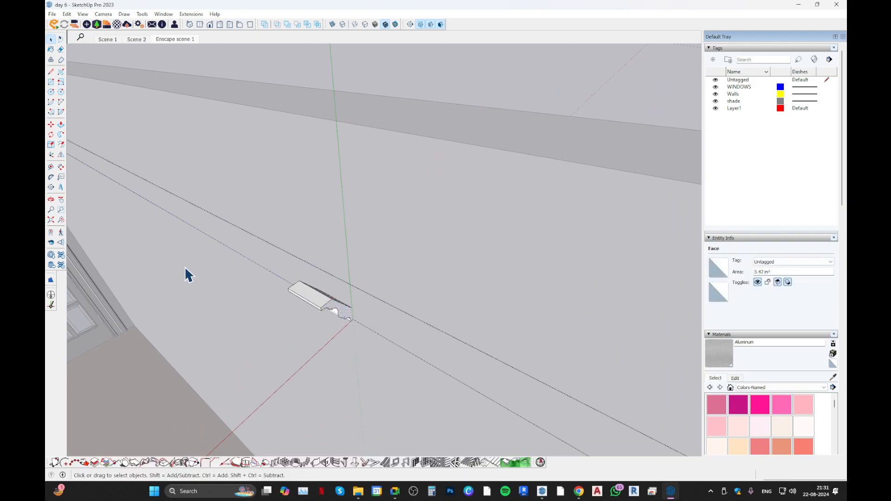
key("Escape")
scroll(343, 362, "down", 3)
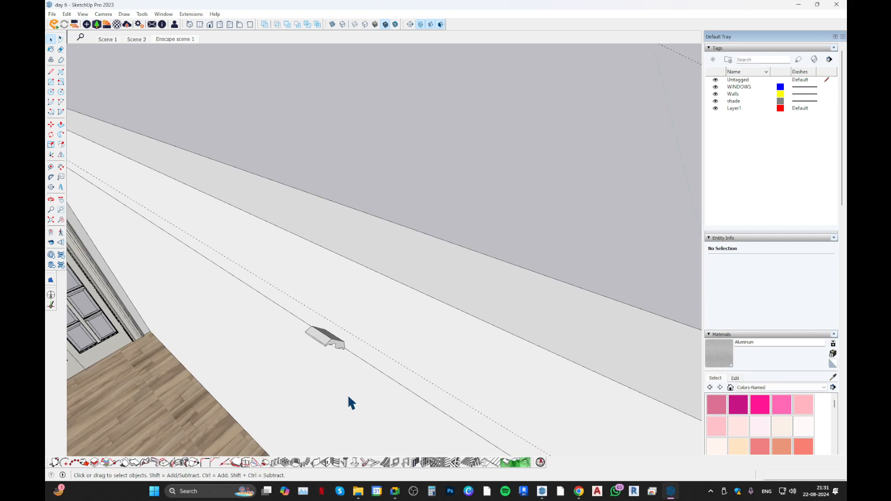
Open the house's wall group for editing and close it again.
scroll(349, 399, "down", 1)
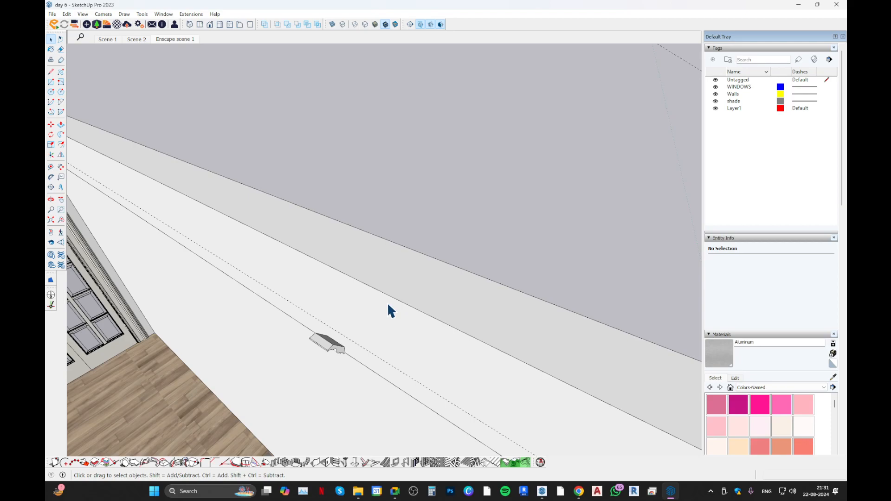
scroll(387, 302, "down", 8)
middle_click_drag(333, 221, 351, 276)
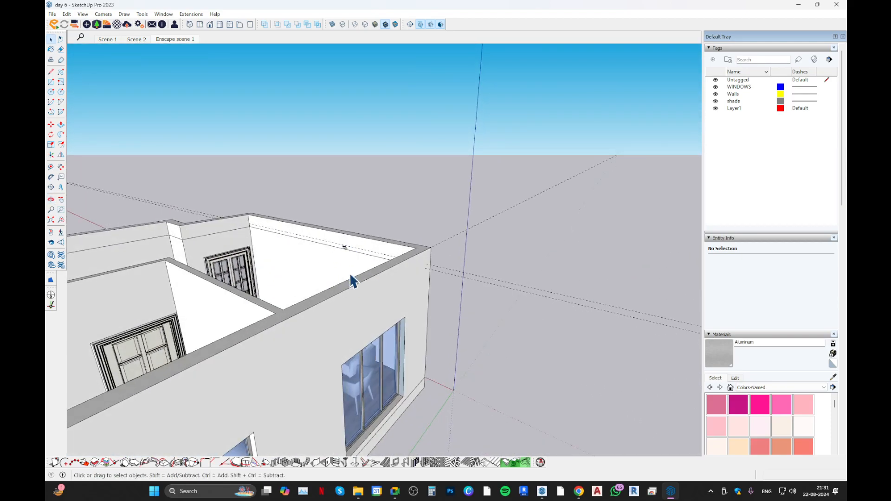
scroll(351, 275, "down", 2)
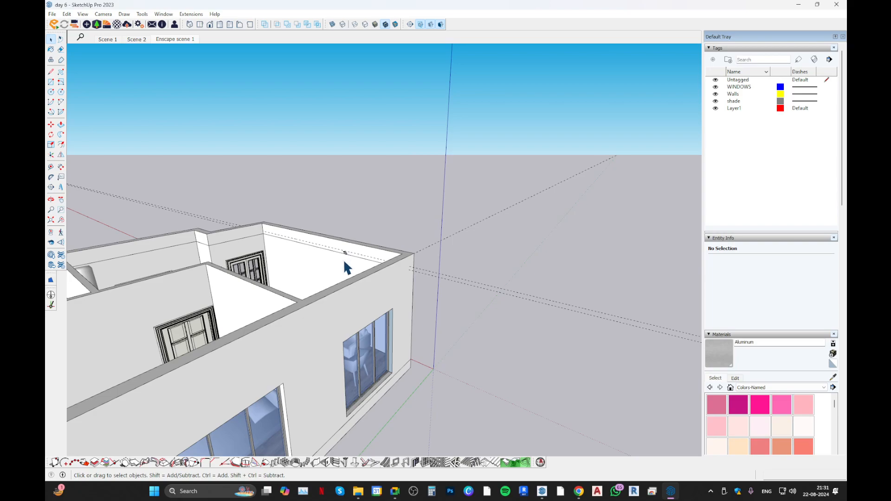
double_click(343, 259)
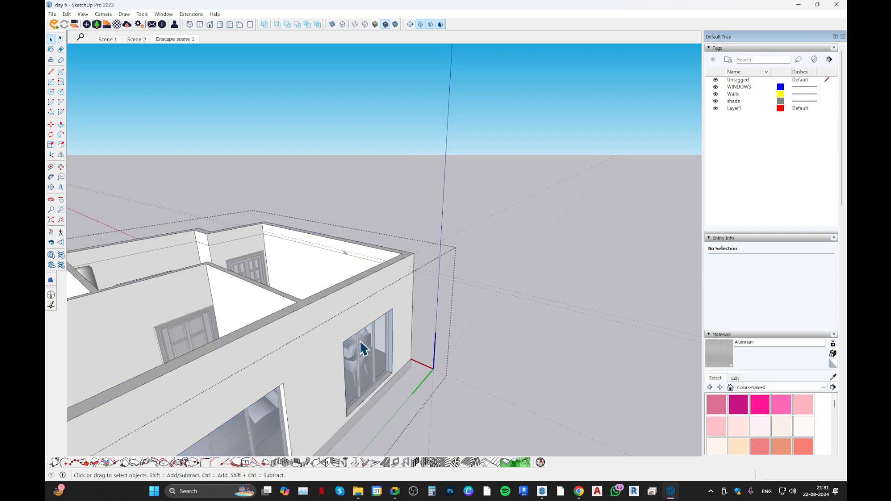
left_click(467, 304)
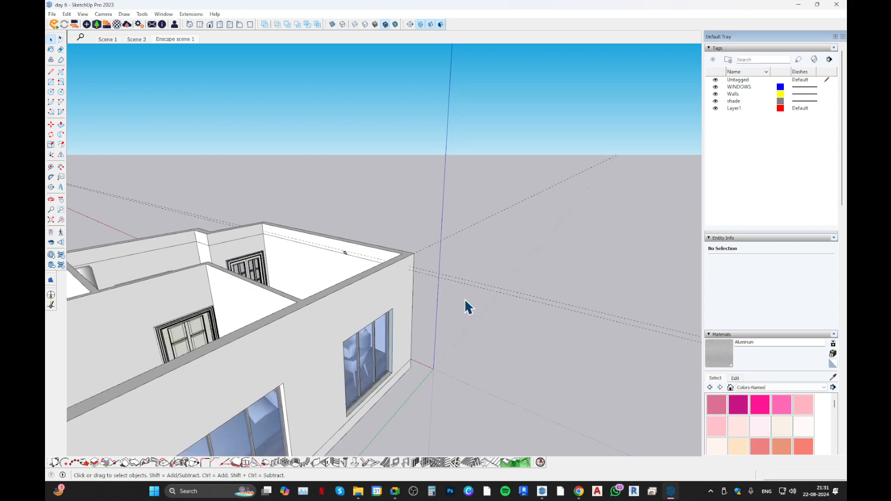
double_click(386, 290)
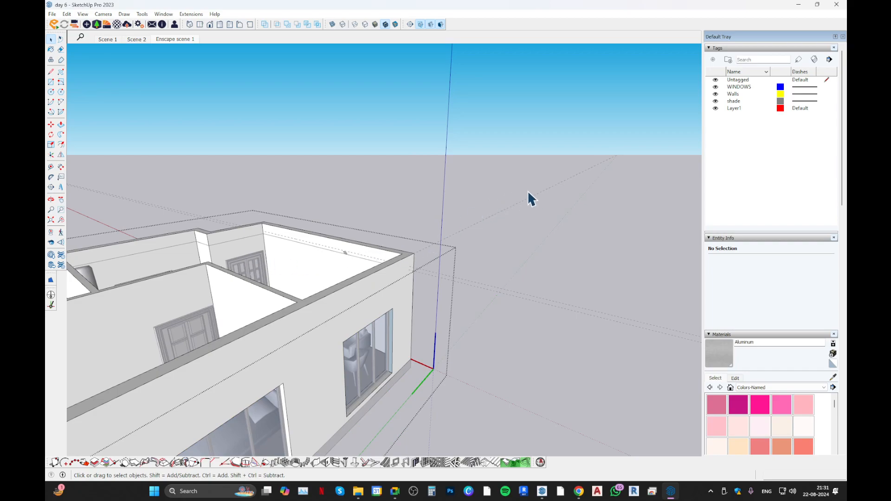
left_click(497, 247)
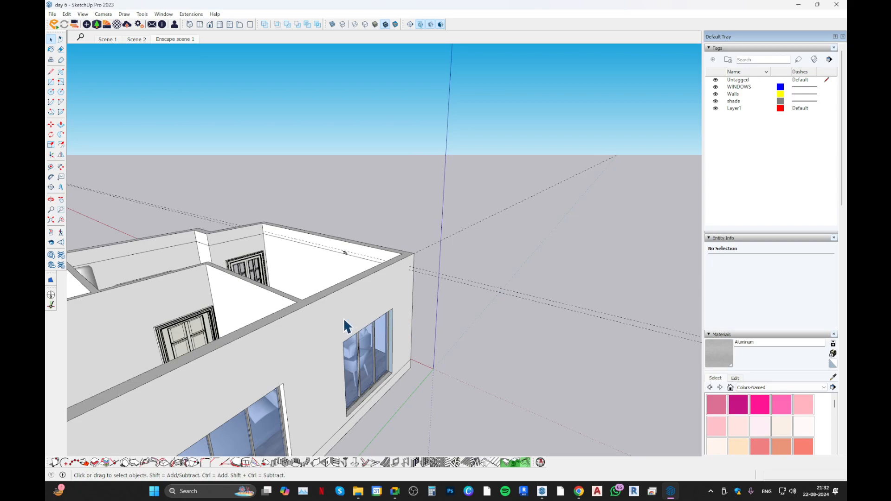
Erase the group holding the crown moulding and its path lines, and undo the deletion.
scroll(288, 228, "up", 3)
scroll(314, 249, "up", 3)
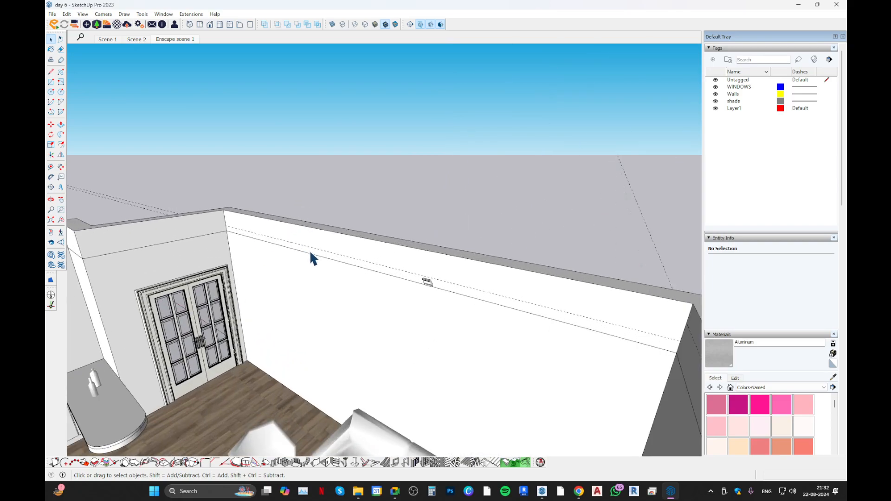
scroll(325, 259, "up", 1)
left_click(403, 278)
left_click(404, 281)
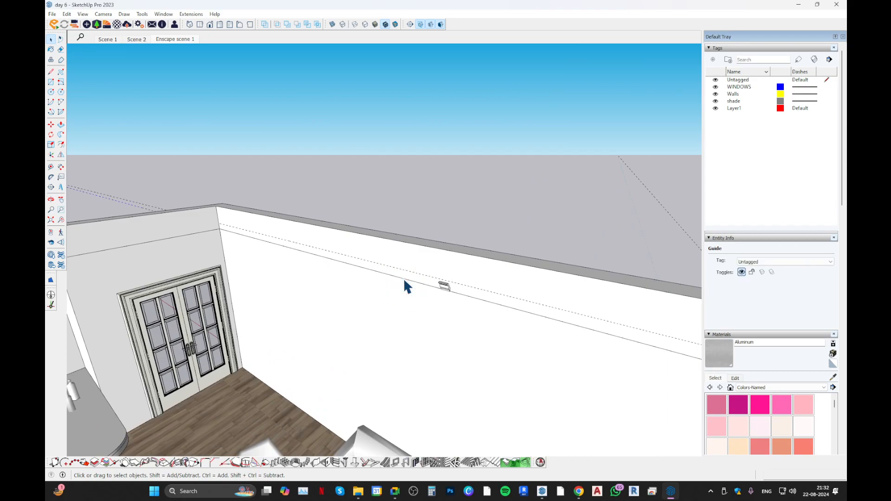
scroll(348, 287, "up", 1)
key("e")
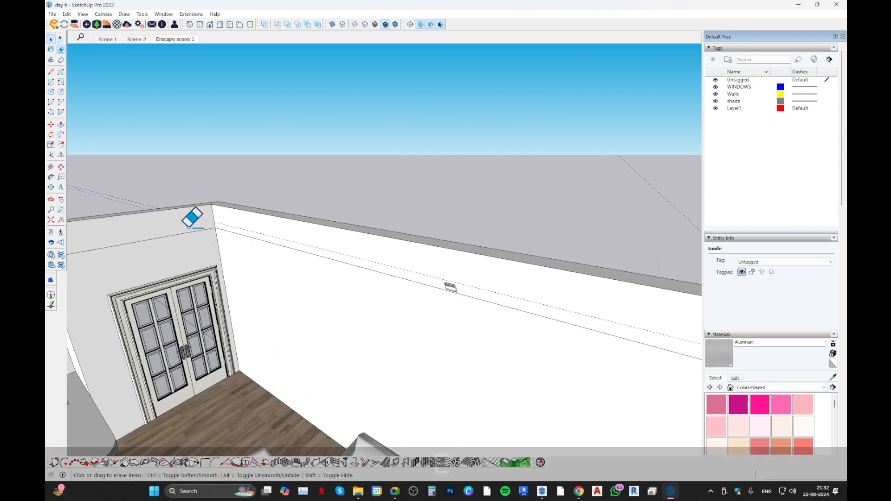
left_click_drag(195, 230, 198, 238)
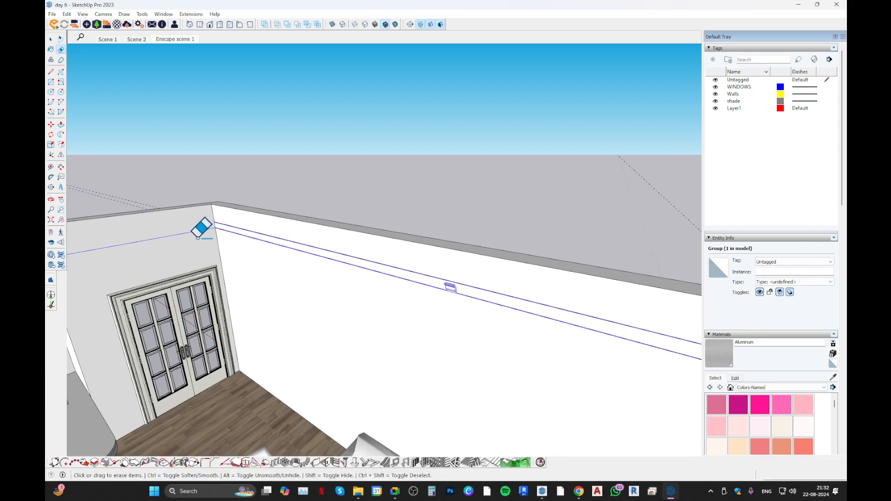
left_click(198, 237)
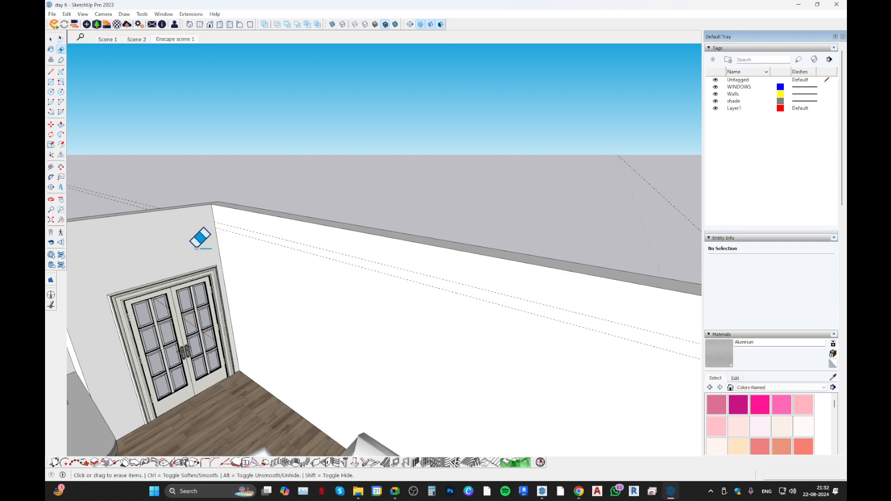
key("ctrl+z")
scroll(469, 278, "up", 1)
key("space")
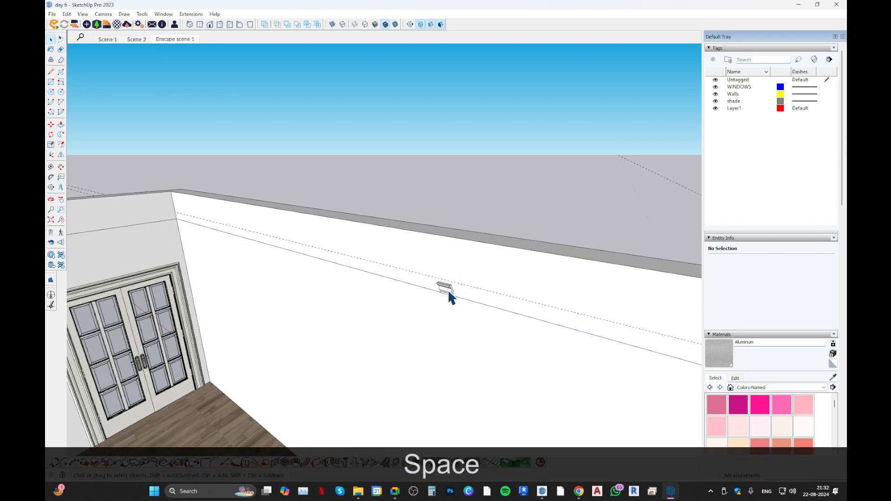
Open the group with the crown moulding and its path lines for editing.
double_click(448, 291)
scroll(328, 281, "down", 3)
key("e")
key("r")
left_click(156, 234)
key("e")
key("r")
left_click(165, 245)
key("r")
key("e")
key("e")
key("ctrl+z")
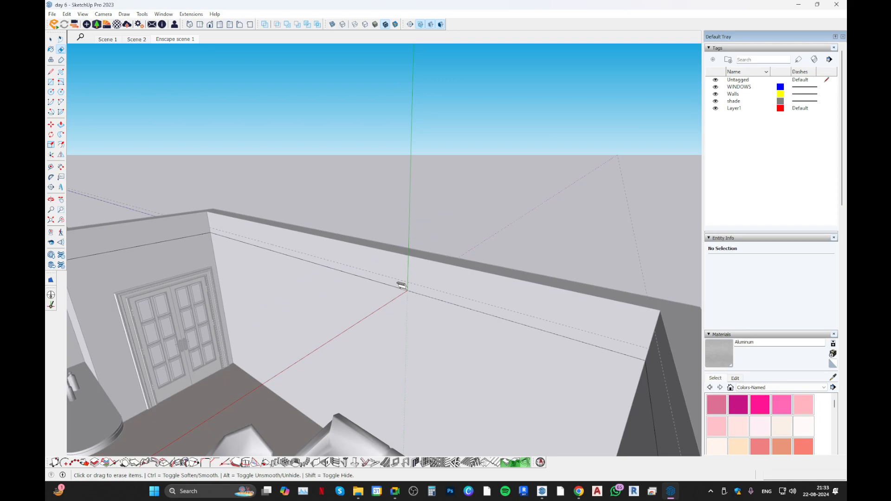
Open the model PRACTICE FILE 1O MARLA.skp from the 7. ArchConceito folder in File Explorer and minimise the folder window.
left_click(352, 445)
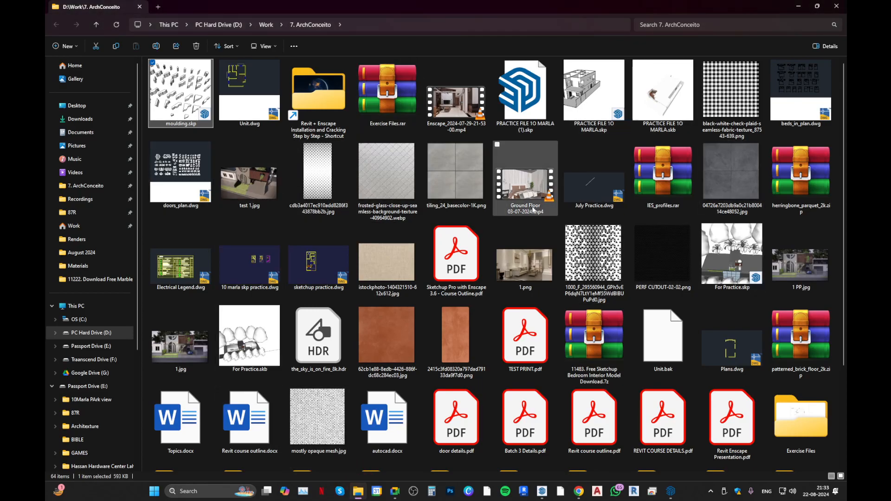
scroll(591, 230, "down", 3)
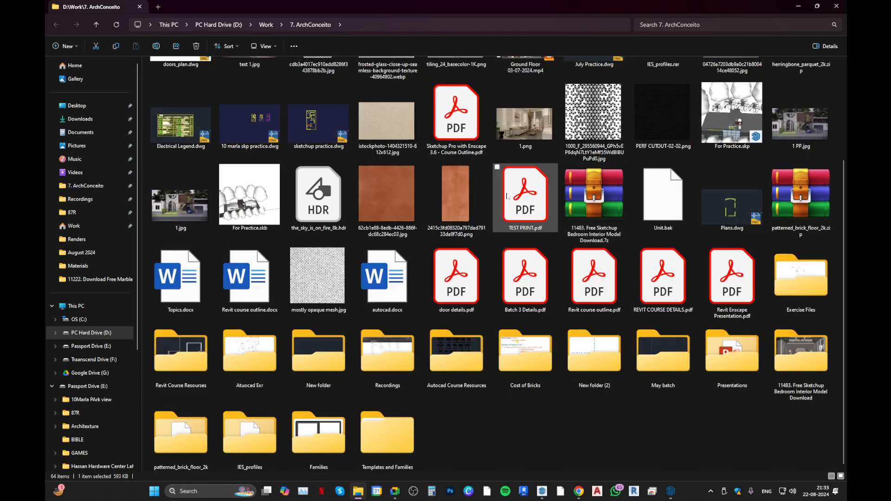
scroll(507, 196, "up", 3)
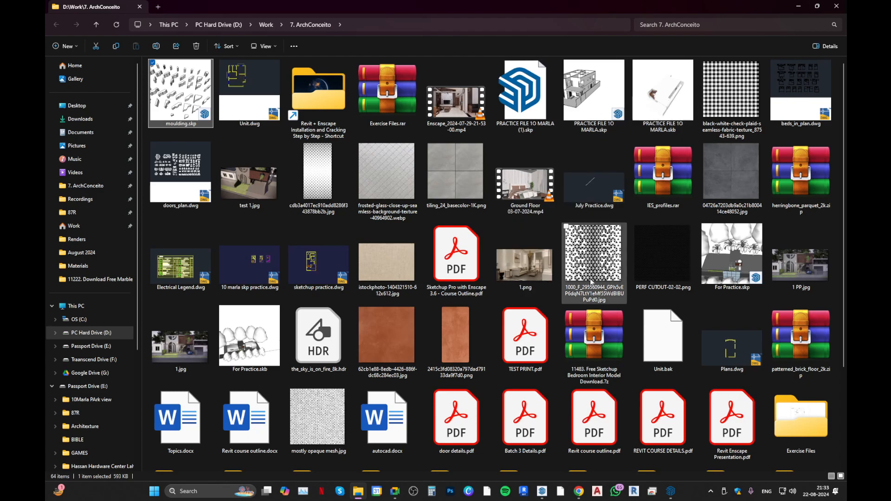
left_click(599, 92)
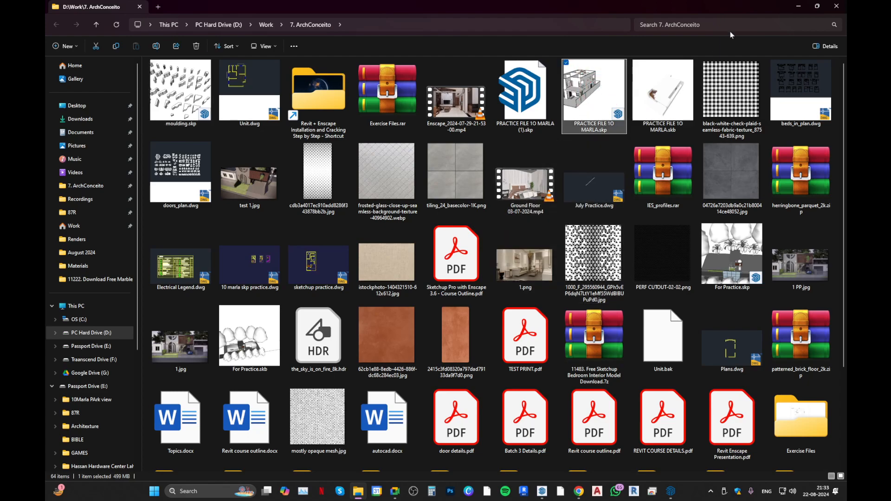
left_click(798, 6)
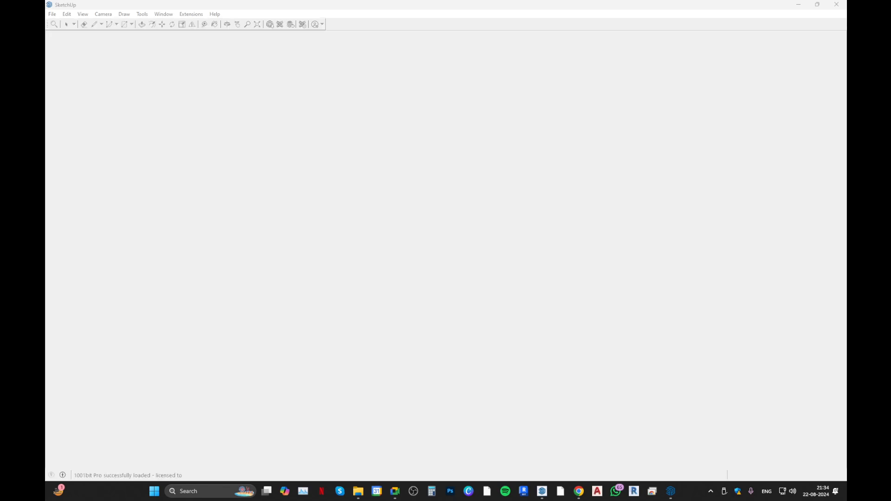
Switch back to the day 6 SketchUp model and return to the Select tool.
mouse_move(670, 491)
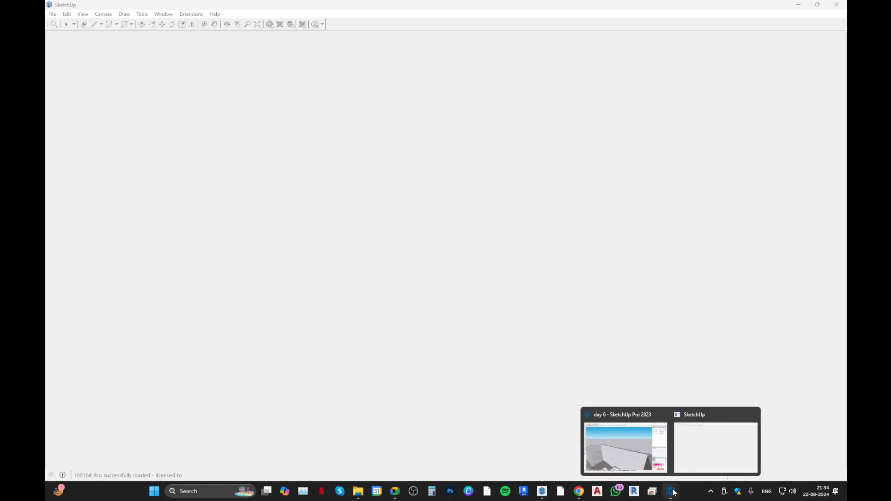
left_click(632, 455)
mouse_move(422, 253)
middle_mouse_down()
mouse_move(364, 254)
mouse_move(211, 199)
middle_mouse_up()
key("space")
scroll(389, 289, "up", 5)
middle_click_drag(536, 341, 448, 309)
Try to extrude the crown moulding's end face with Follow Me, and undo the attempt.
left_click(430, 255)
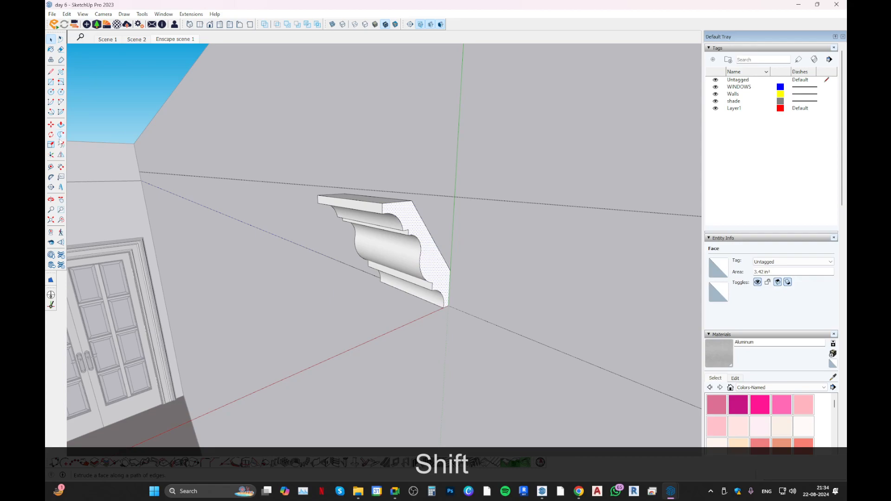
left_click(61, 136)
left_click(426, 254)
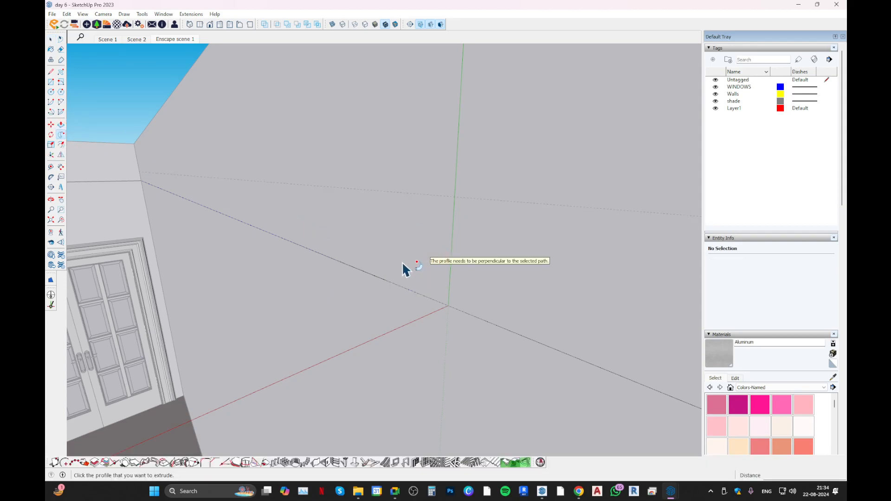
key("ctrl+z")
Extrude the crown moulding's end face with Follow Me along the long living room wall and around the following corners of the path.
middle_click_drag(392, 260, 281, 283)
left_click(410, 251)
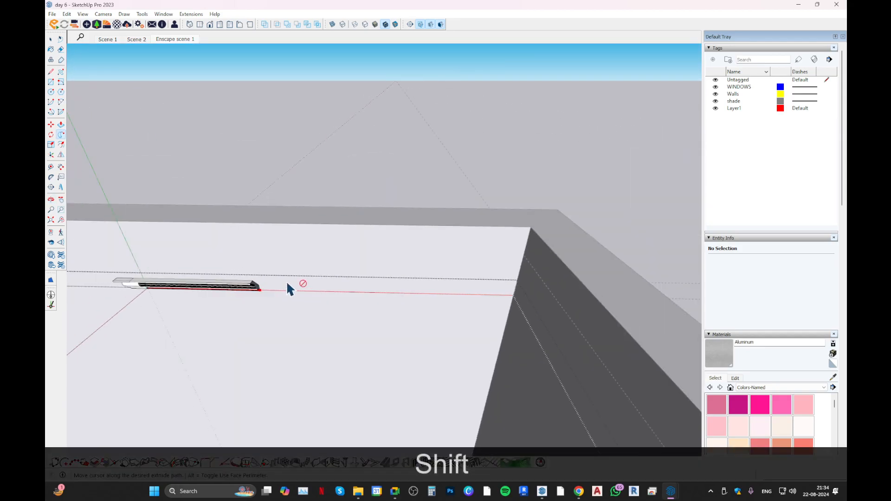
middle_click_drag(430, 295, 457, 260)
middle_click_drag(555, 285, 455, 265)
middle_click_drag(455, 264, 634, 299, "shift")
middle_click_drag(634, 299, 235, 270, "shift")
left_click(388, 226)
Extrude the moulding's opposite end face with Follow Me along the rest of the path, over the double door and around the kitchen walls.
middle_click_drag(338, 227, 297, 209)
scroll(338, 213, "up", 3)
scroll(338, 212, "up", 3)
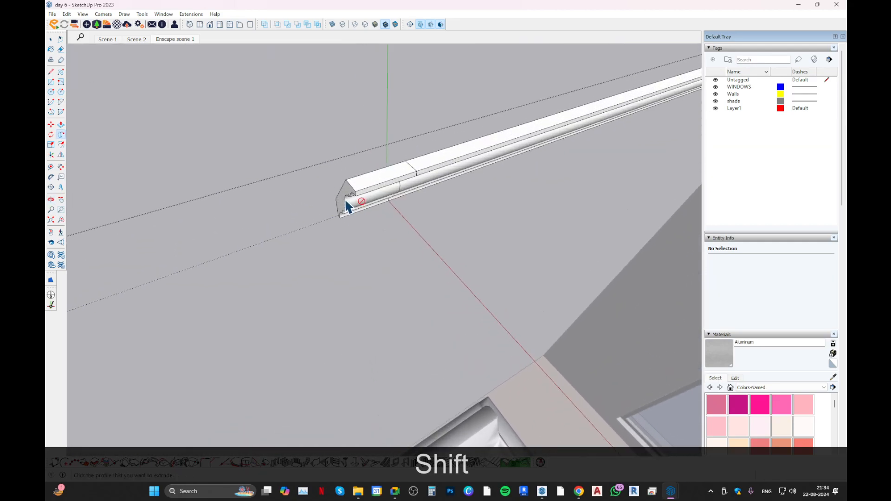
left_click(341, 204)
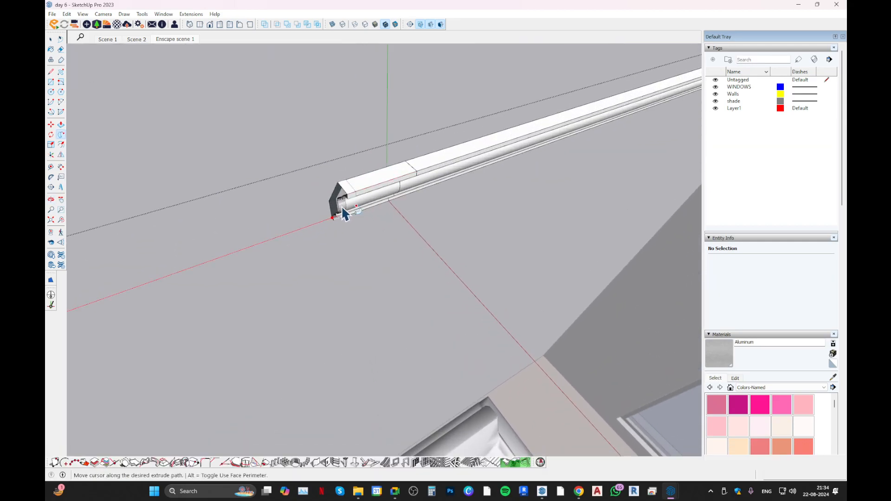
key("Escape")
left_click(343, 208)
middle_click_drag(285, 247, 445, 246)
scroll(335, 214, "down", 4)
middle_click_drag(211, 249, 399, 249, "shift")
middle_click_drag(399, 249, 251, 239)
middle_click_drag(180, 194, 334, 207, "shift")
middle_click_drag(334, 207, 443, 230)
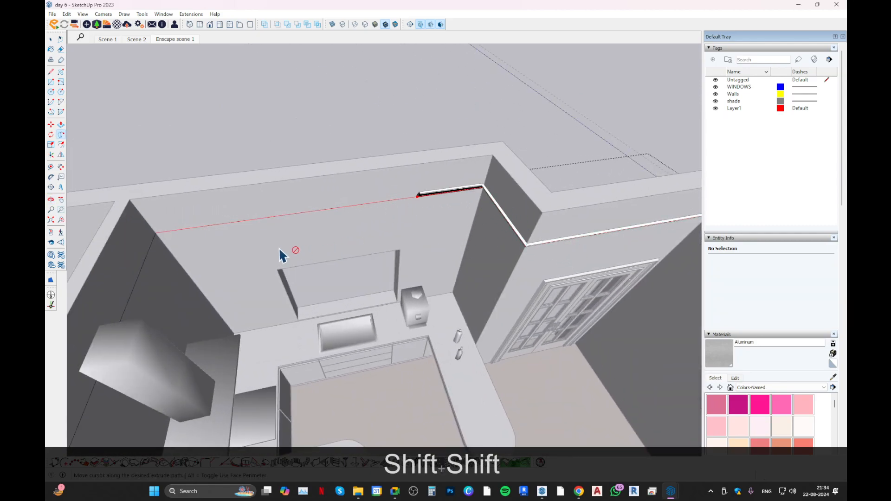
mouse_move(122, 325)
middle_mouse_down()
mouse_move(92, 202)
mouse_move(285, 171)
mouse_move(399, 181)
middle_mouse_up()
middle_click_drag(139, 213, 394, 211)
middle_click_drag(318, 270, 382, 132, "shift")
left_click(313, 187)
middle_click_drag(318, 189, 366, 191)
Leave the Follow Me tool, close the moulding group and select the whole crown moulding group.
key("Escape")
key("Escape")
key("Escape")
key("space")
key("Escape")
key("Escape")
key("Escape")
middle_click_drag(399, 144, 52, 140)
left_click(323, 161)
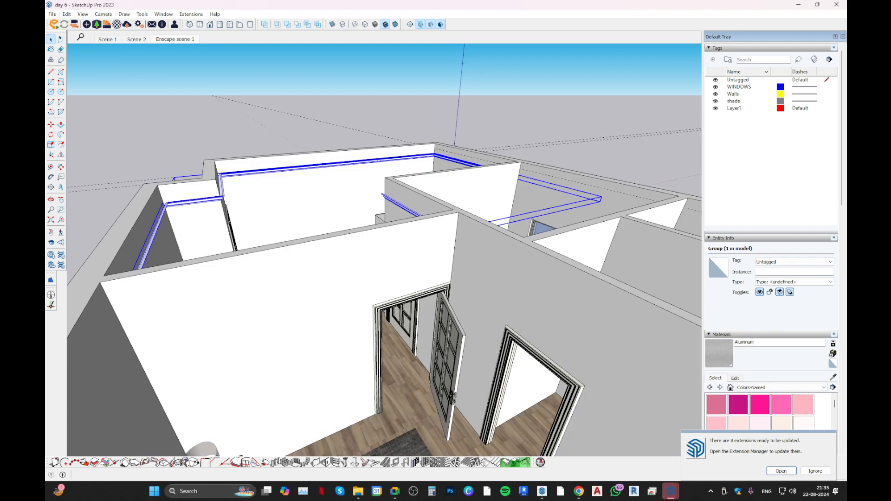
Switch to the PRACTICE FILE 1O MARLA model and examine its house walls and window openings from above, below and the front.
mouse_move(670, 490)
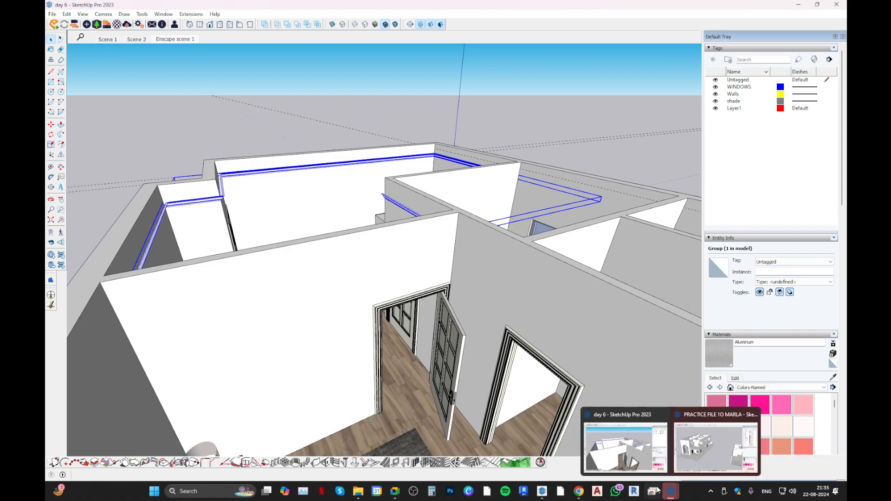
left_click(742, 459)
middle_click_drag(341, 229, 243, 218)
scroll(243, 216, "up", 5)
left_click(243, 210)
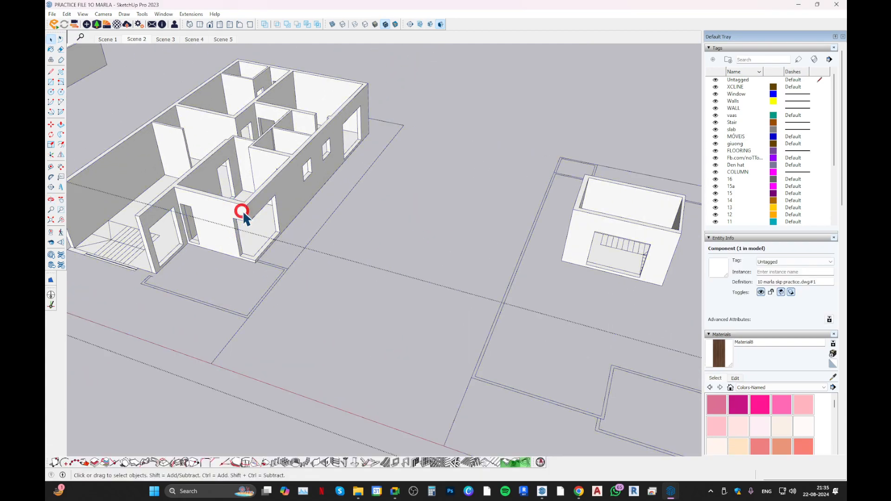
double_click(248, 202)
scroll(249, 204, "up", 3)
left_click(265, 213)
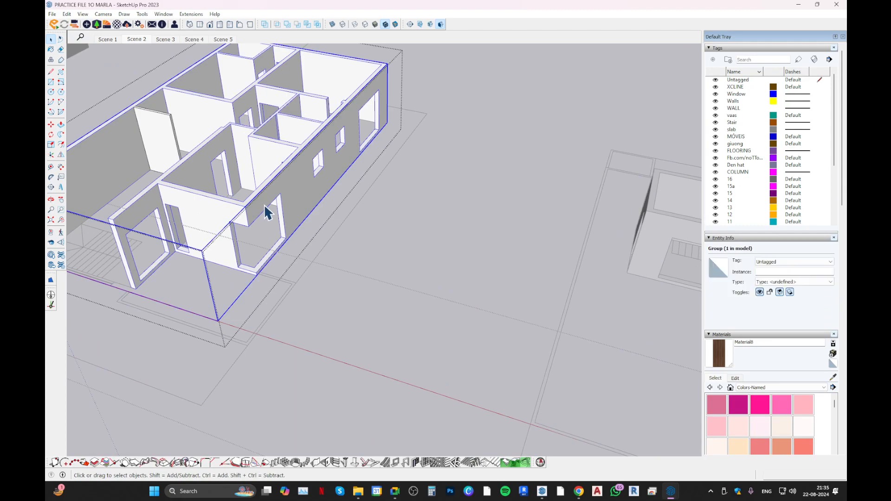
double_click(264, 201)
left_click(278, 197)
middle_click_drag(281, 195, 274, 74)
middle_click_drag(346, 153, 317, 304, "ctrl+shift")
middle_click_drag(344, 182, 333, 236)
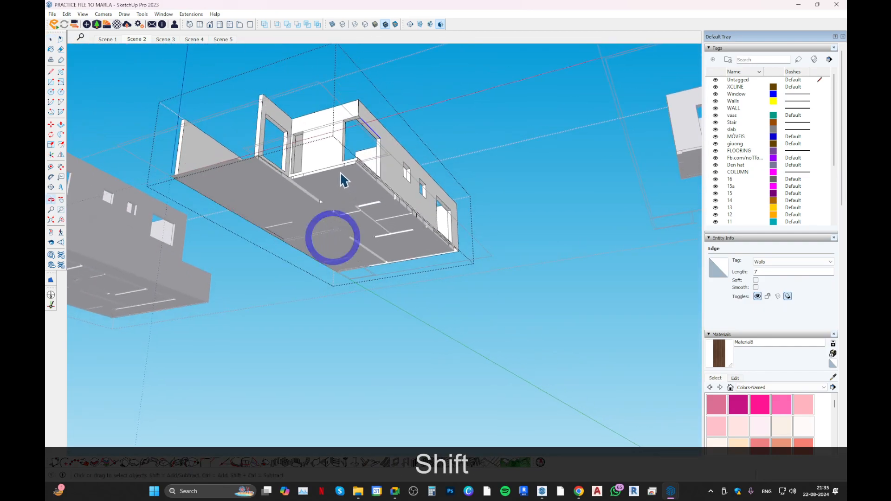
scroll(341, 176, "up", 5)
middle_click_drag(329, 173, 289, 311)
scroll(335, 291, "down", 2)
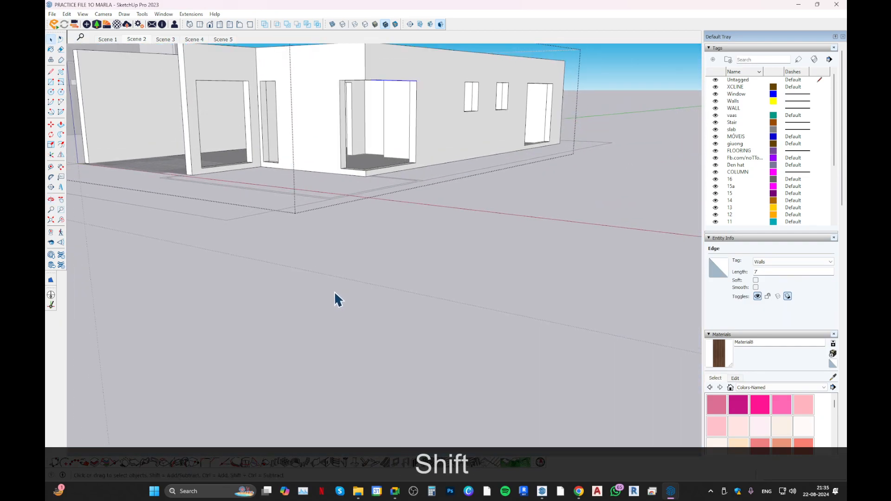
Leave the open groups in the practice model, close that model and return to the day 6 model.
key("Escape")
key("Escape")
key("Escape")
scroll(333, 285, "down", 3)
scroll(316, 375, "down", 1)
key("Escape")
key("Escape")
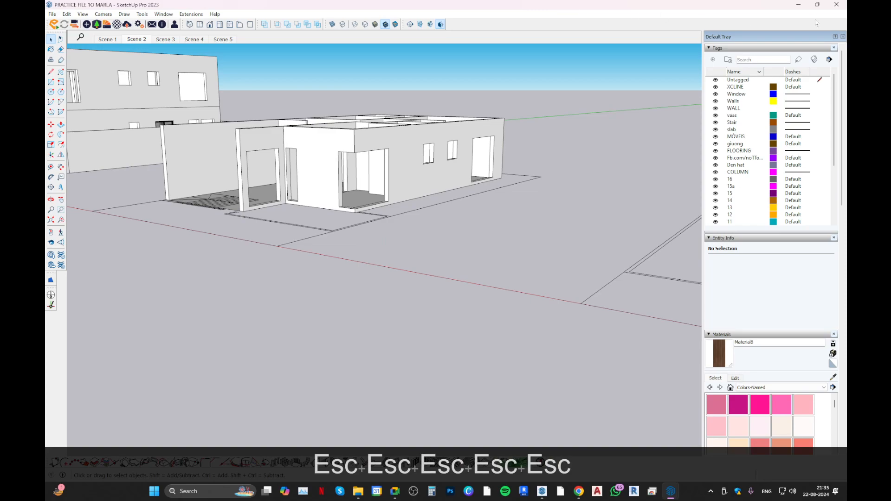
left_click(837, 4)
left_click(456, 256)
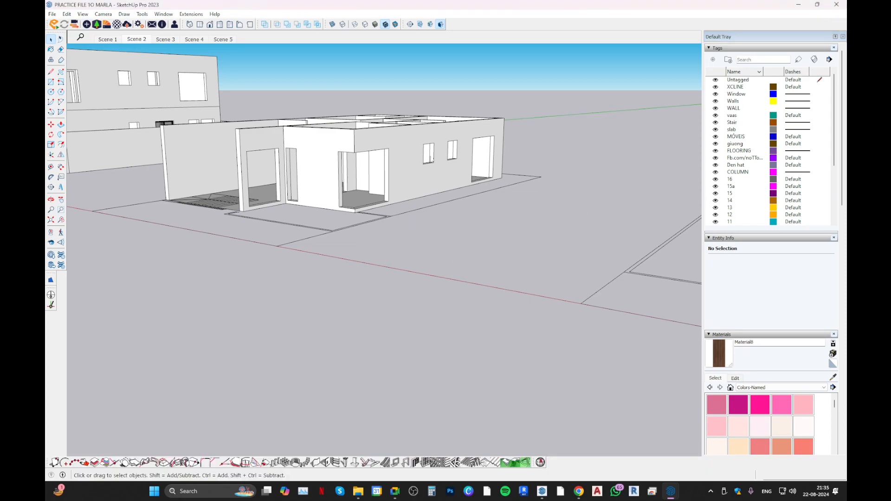
mouse_move(673, 494)
left_click(648, 461)
Try a vertical guide 0.25" from the wall corner beside the living room's double door, and undo it.
middle_click_drag(451, 277, 534, 441)
scroll(377, 312, "down", 4)
middle_click_drag(378, 312, 275, 291)
scroll(334, 259, "up", 5)
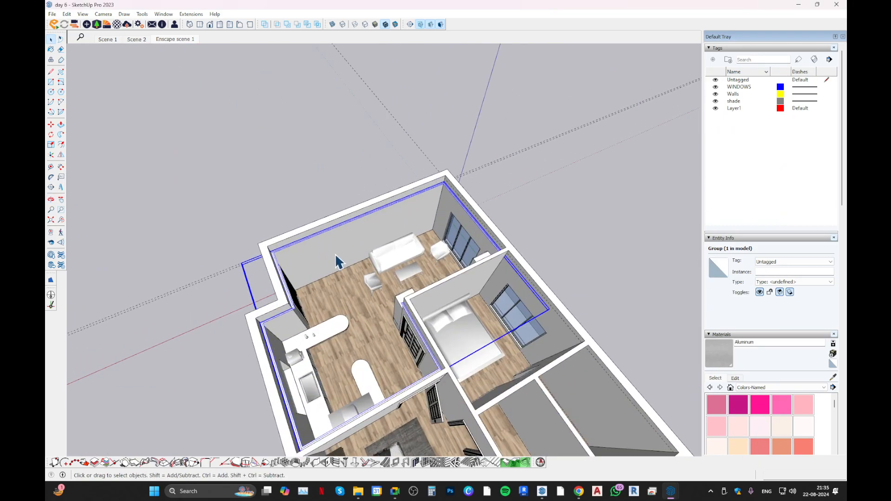
middle_click_drag(334, 258, 173, 198)
scroll(341, 246, "up", 10)
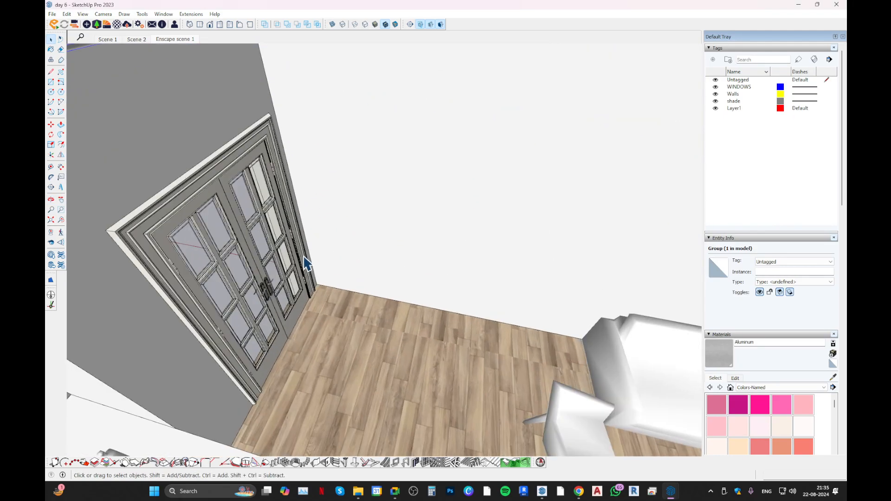
scroll(322, 291, "up", 4)
middle_click_drag(322, 291, 399, 297)
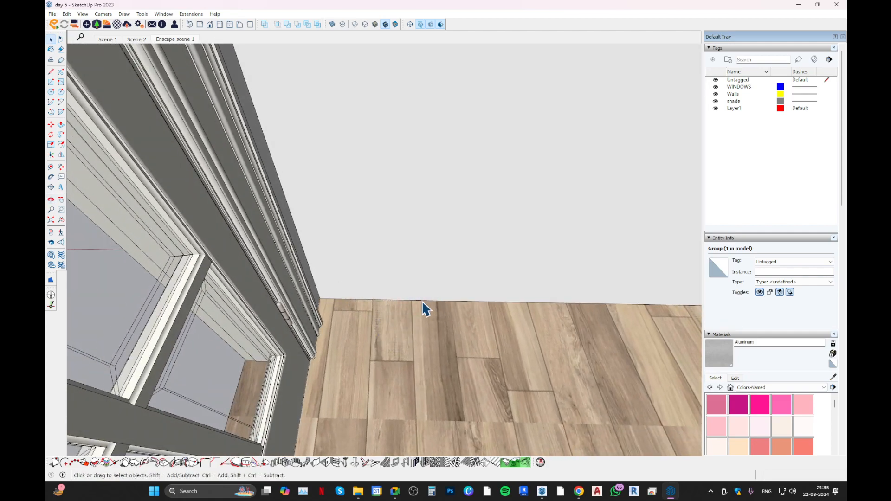
scroll(274, 283, "down", 5)
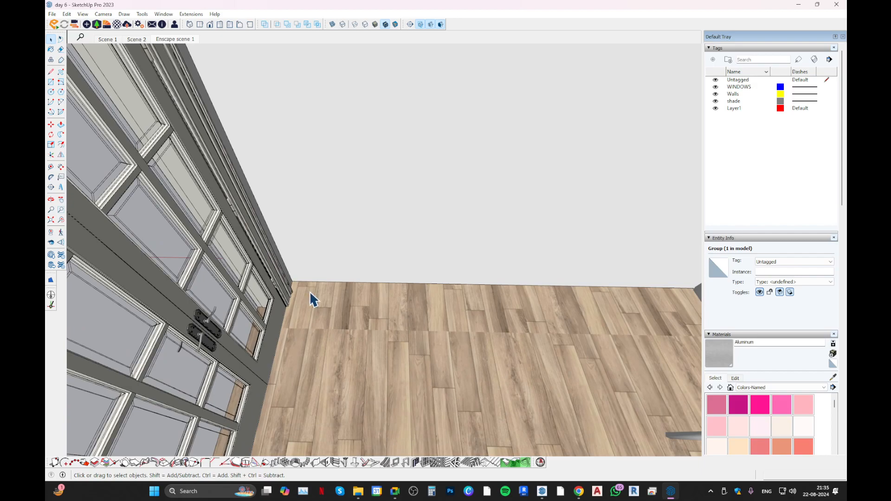
middle_click_drag(314, 299, 273, 283)
scroll(324, 268, "up", 5)
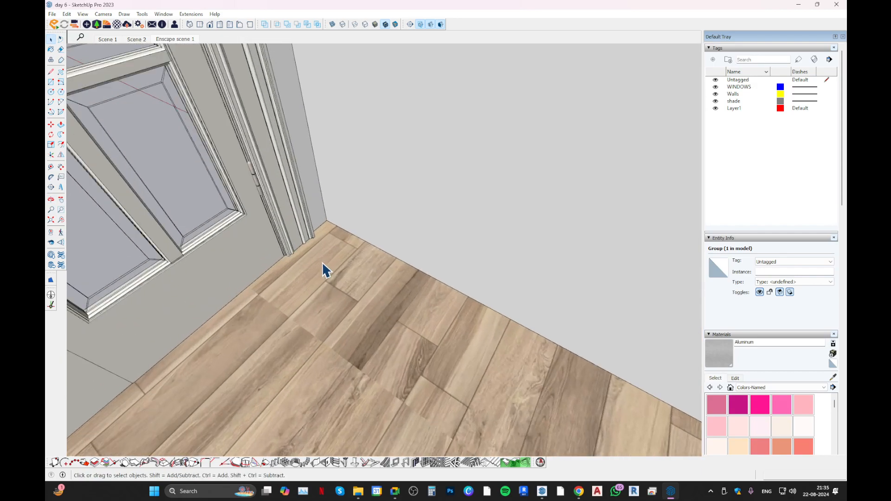
scroll(320, 228, "up", 2)
key("t")
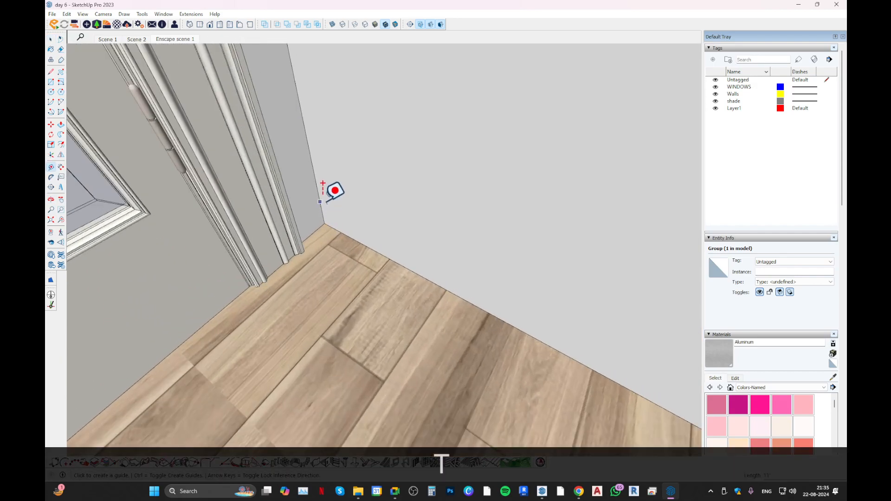
left_click(301, 199)
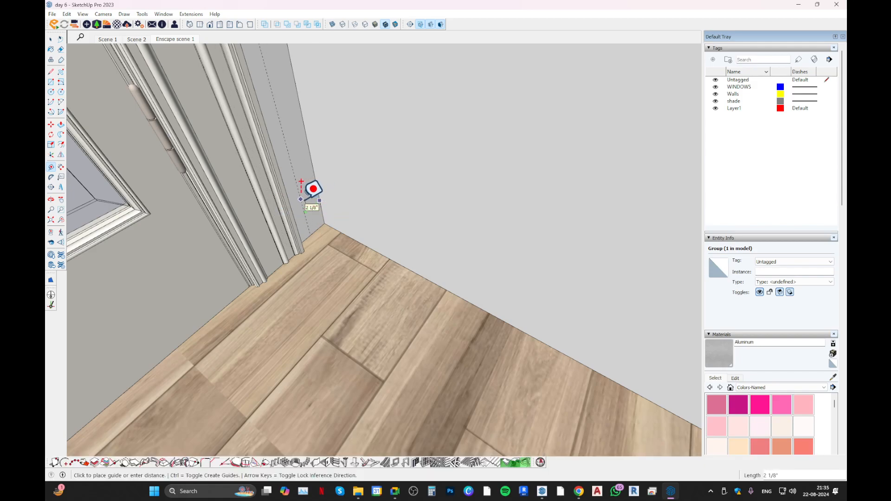
type(".25")
key("Return")
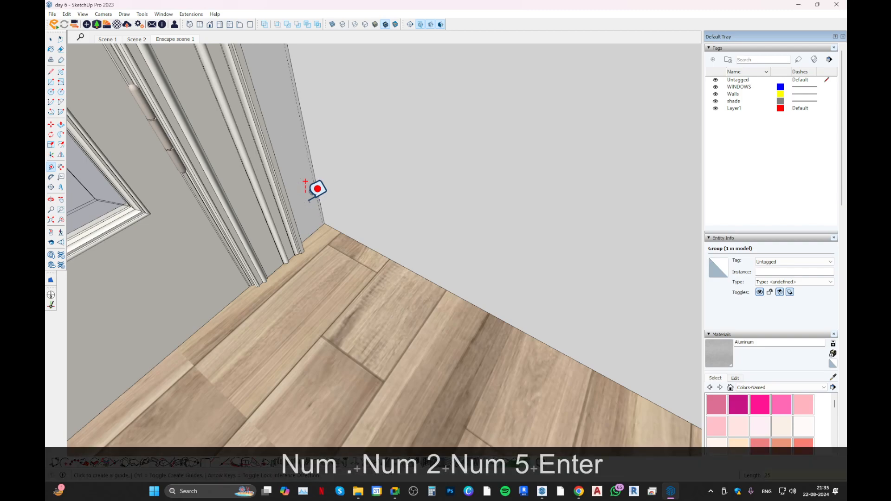
scroll(309, 200, "up", 2)
key("ctrl+z")
left_click(327, 205)
key("Escape")
Place a vertical guide 0.5" from the wall corner beside the double door.
middle_click_drag(326, 173, 303, 191)
key("space")
key("t")
left_click(327, 181)
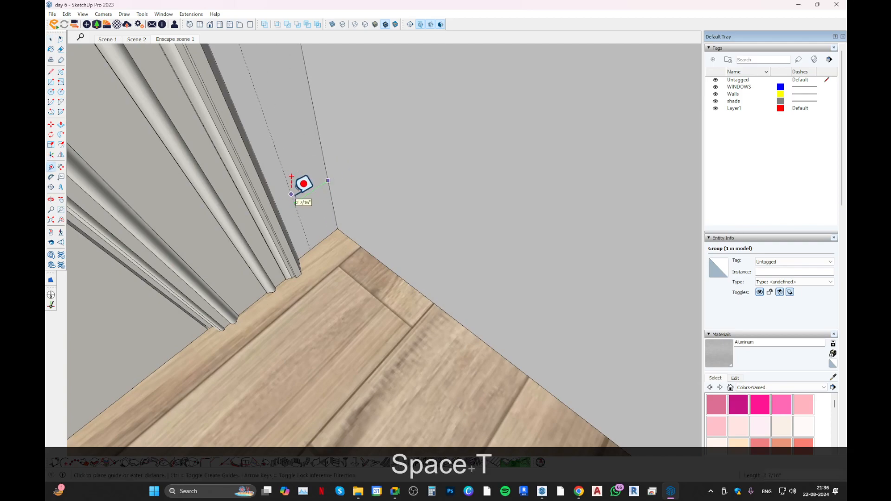
type(".5")
key("Return")
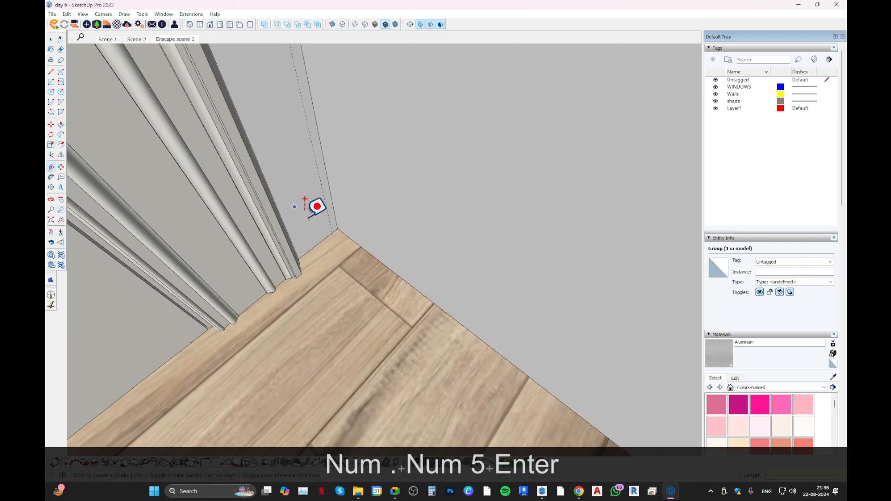
Place a horizontal guide 4" above the floor edge on the wall beside the double door.
scroll(325, 232, "up", 2)
key("space")
key("t")
left_click(330, 232)
type("4")
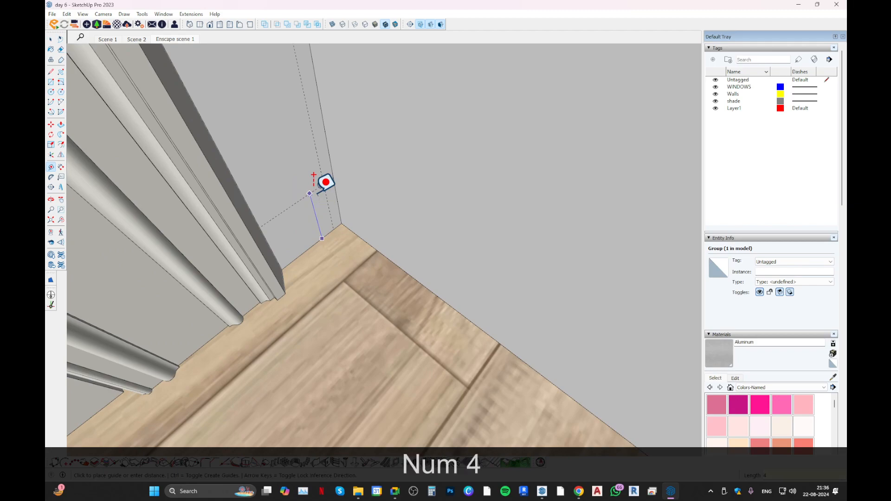
key("Return")
Draw the skirting profile as a rectangle in the wall corner, bounded by the two guides and the floor.
key("r")
left_click(329, 153)
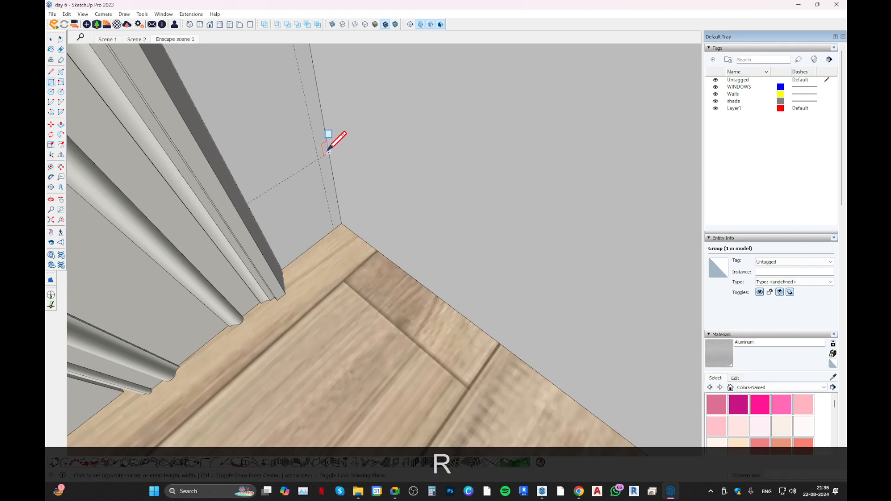
left_click(330, 216)
key("space")
key("l")
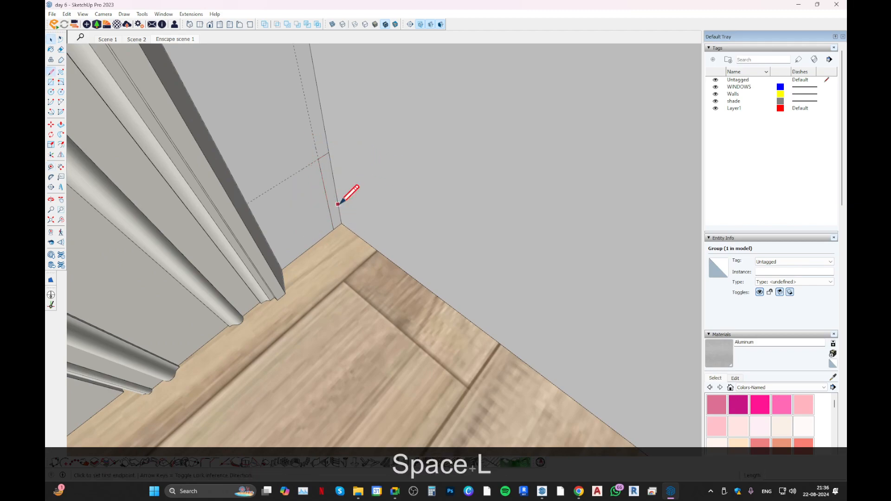
left_click(341, 224)
middle_click_drag(341, 223, 382, 282)
Make the profile rectangle with its edges a group and open that group for editing.
key("space")
double_click(388, 278)
key("g")
double_click(394, 273)
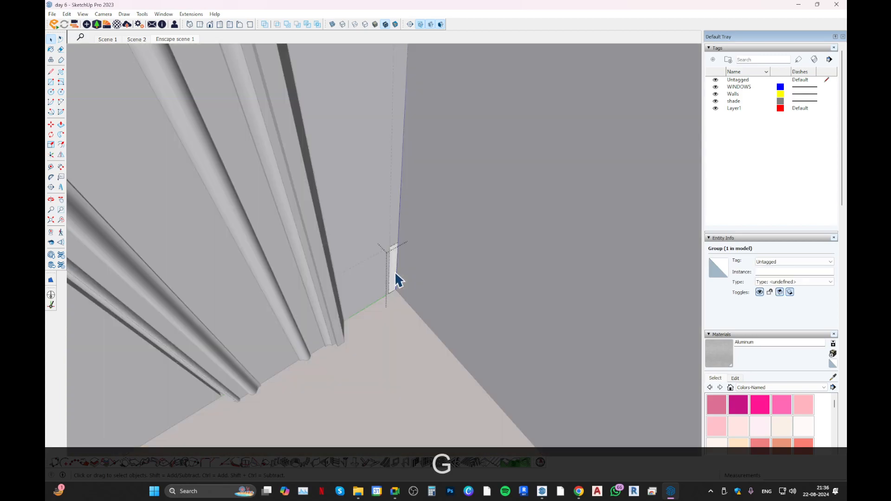
Draw the skirting path along the floor from the door-side corner, behind the sofa to the far corner and along the adjoining wall.
key("l")
left_click(395, 291)
middle_click_drag(350, 330, 345, 370)
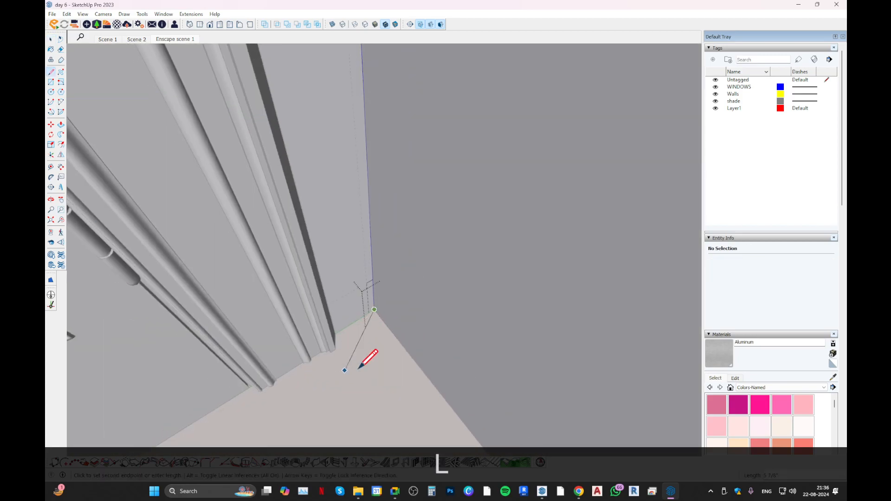
scroll(345, 370, "down", 2)
middle_click_drag(420, 383, 414, 275)
scroll(254, 279, "down", 2)
scroll(260, 280, "down", 4)
scroll(566, 270, "up", 2)
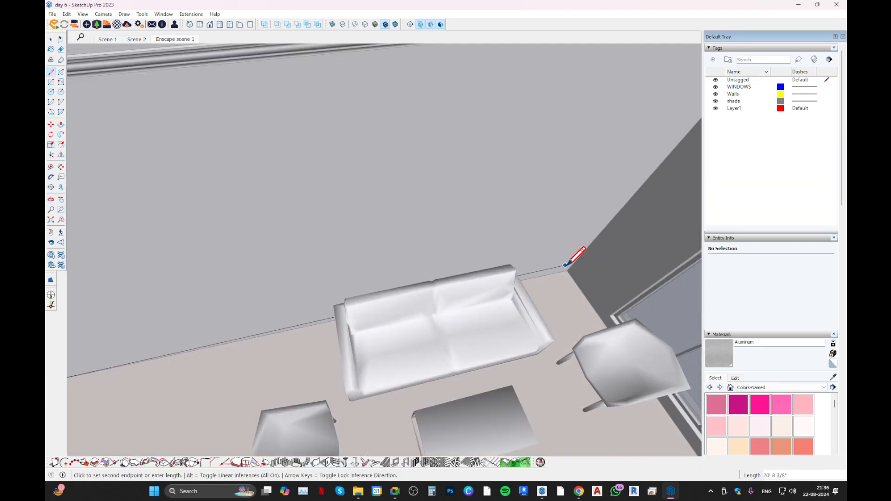
left_click(566, 271)
middle_click_drag(478, 293, 618, 304)
middle_click_drag(617, 304, 673, 330, "shift")
scroll(515, 279, "up", 3)
middle_click_drag(449, 284, 477, 55)
middle_click_drag(473, 241, 450, 386)
scroll(444, 285, "up", 3)
middle_click_drag(443, 285, 382, 330)
key("shift")
left_click(475, 252, "shift")
scroll(394, 282, "down", 5)
key("Escape")
Move the whole profile rectangle away from the door-side corner, a short distance along the long wall.
middle_click_drag(335, 286, 390, 264, "shift")
middle_click_drag(390, 265, 356, 252)
scroll(400, 167, "up", 4)
middle_click_drag(400, 168, 401, 186)
scroll(364, 203, "up", 3)
scroll(401, 187, "up", 3)
key("space")
left_click_drag(380, 120, 475, 272)
key("m")
left_click(413, 242)
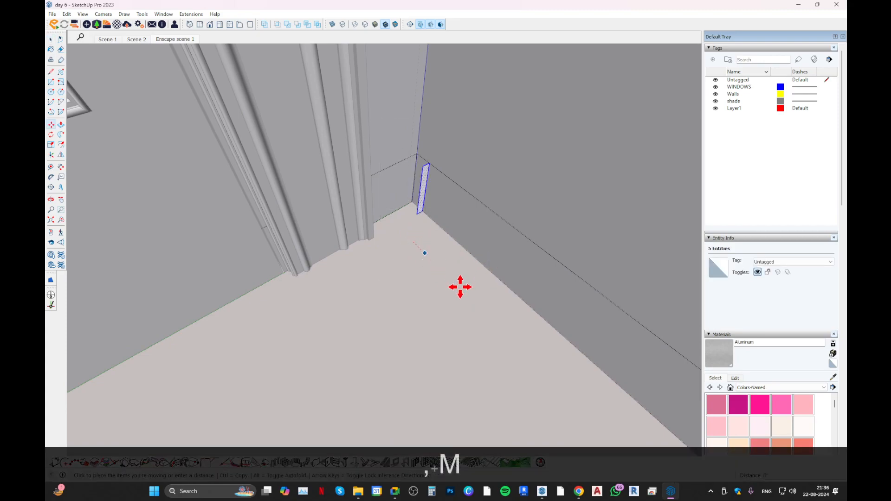
left_click(557, 395)
Draw path lines along the floor from the moved profile back to the wall corner and on to the double door's frame.
middle_click_drag(519, 384, 501, 235)
key("space")
key("l")
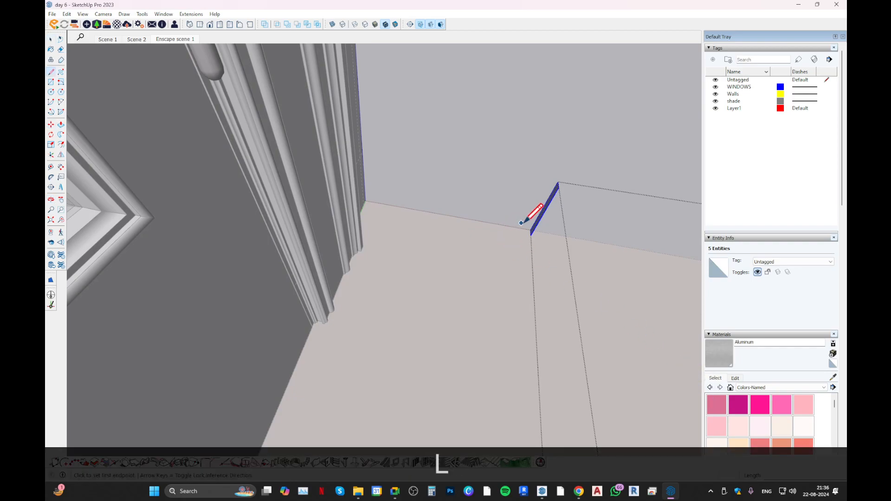
left_click(531, 230)
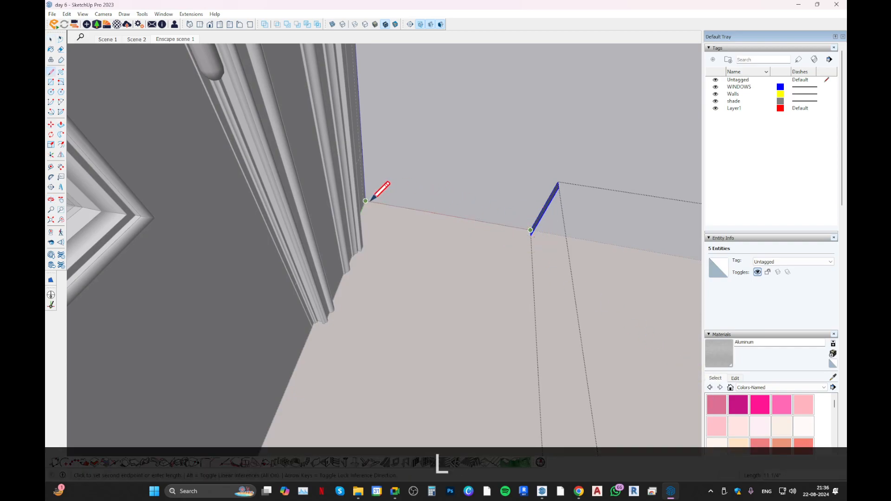
middle_click_drag(377, 197, 299, 254)
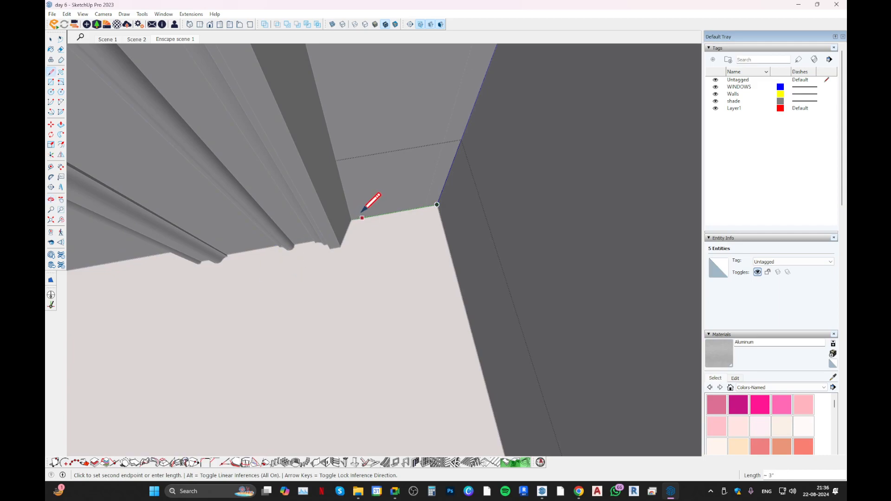
middle_click_drag(359, 205, 329, 194)
key("space")
Try to extrude the skirting profile to the door-side corner with Follow Me, and undo the attempt.
left_click(426, 265, "shift")
left_click(61, 134)
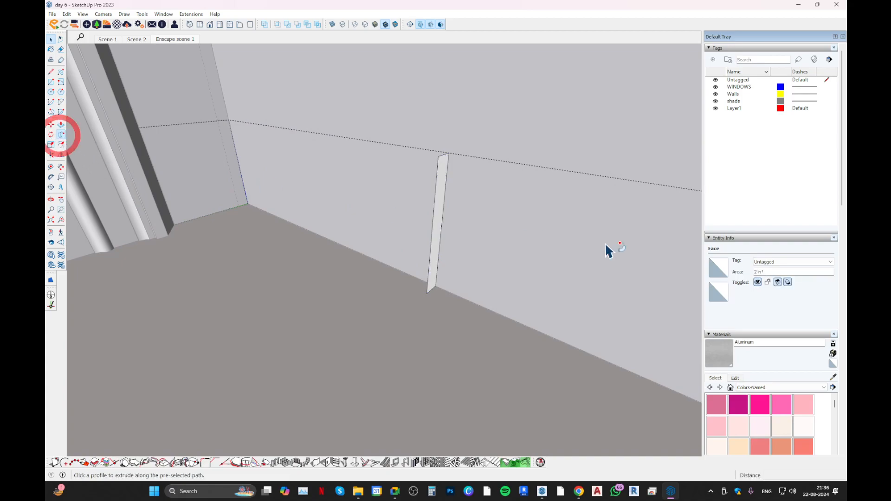
left_click(439, 205)
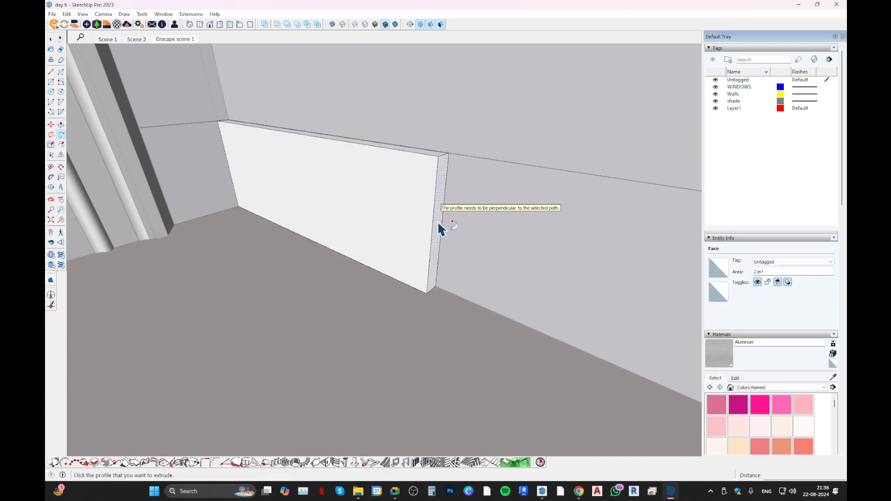
key("ctrl+z")
Try to extrude the skirting profile with Follow Me along the long wall behind the sofa.
left_click(441, 213)
left_click(439, 226)
middle_click_drag(500, 343, 271, 321)
scroll(356, 204, "down", 3)
middle_click_drag(360, 211, 360, 290)
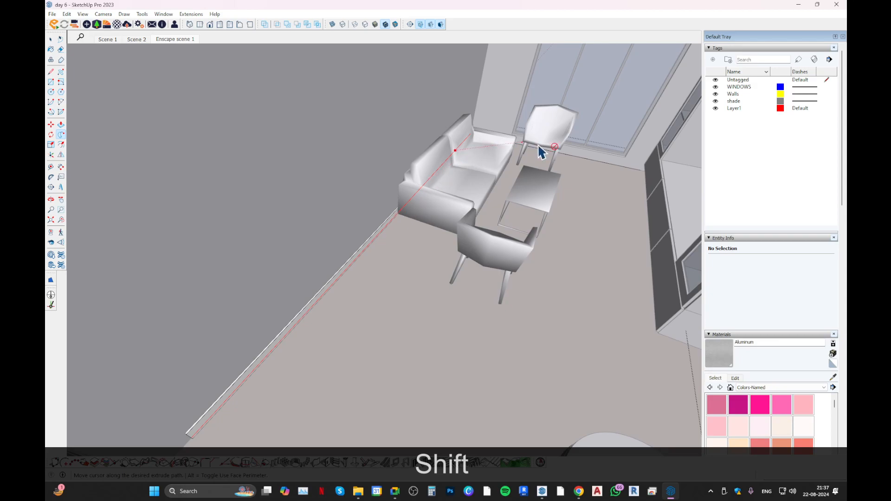
middle_click_drag(469, 128, 398, 264)
scroll(430, 141, "up", 1)
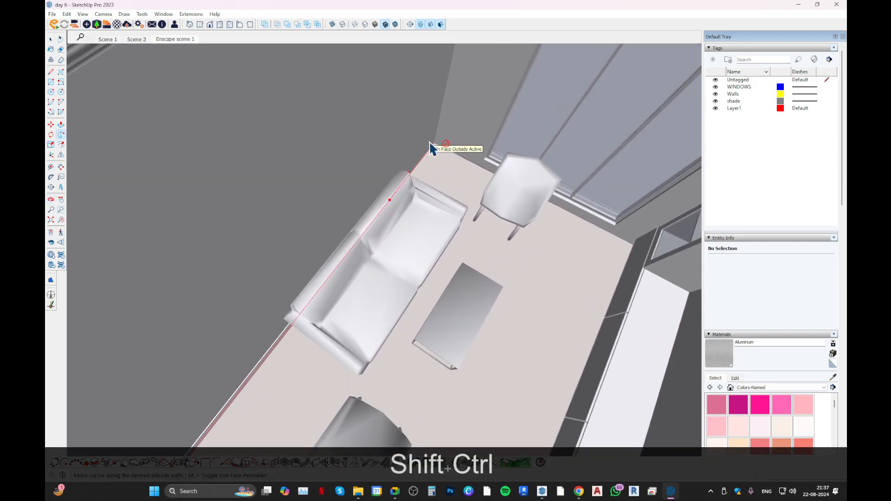
Hide the rest of the model outside the open skirting group, leave Follow Me and bring up the view display options.
key("shift+ctrl+g")
key("ctrl+h")
middle_click_drag(438, 194, 477, 152)
key("Escape")
middle_click_drag(418, 165, 353, 253)
middle_click_drag(353, 253, 429, 275, "shift")
scroll(249, 220, "up", 5)
middle_click_drag(241, 233, 191, 113)
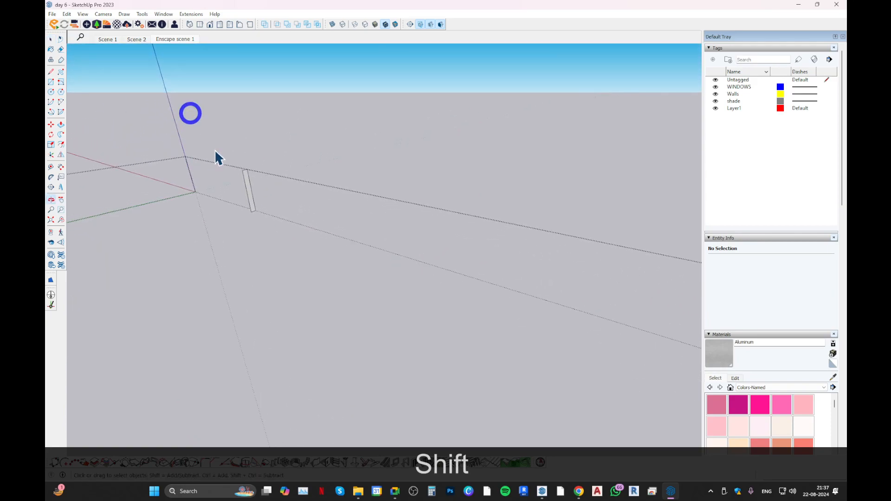
scroll(215, 253, "down", 6)
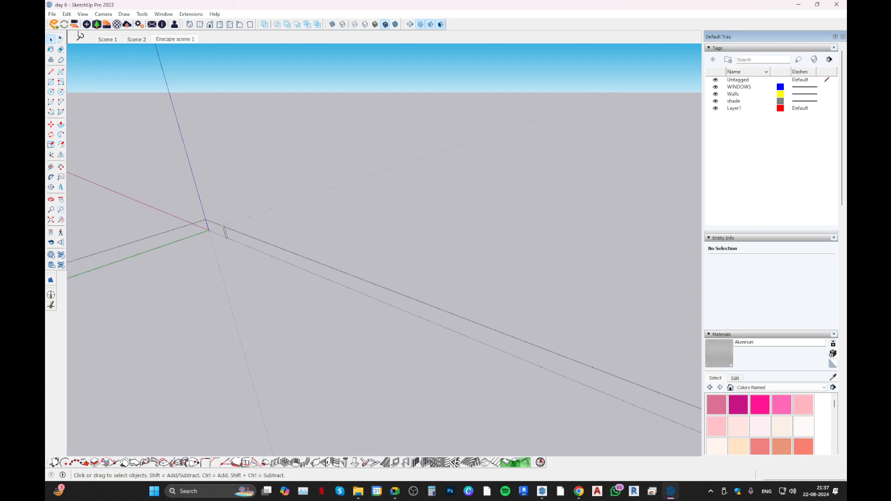
left_click(80, 15)
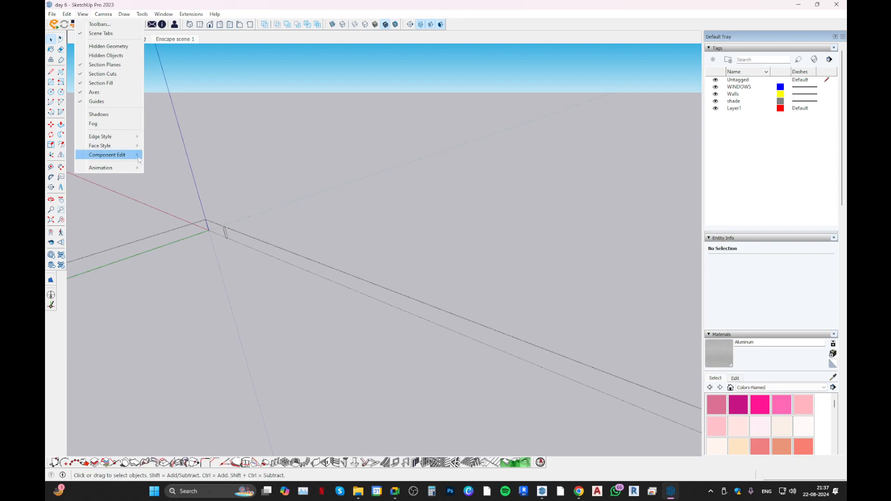
mouse_move(138, 160)
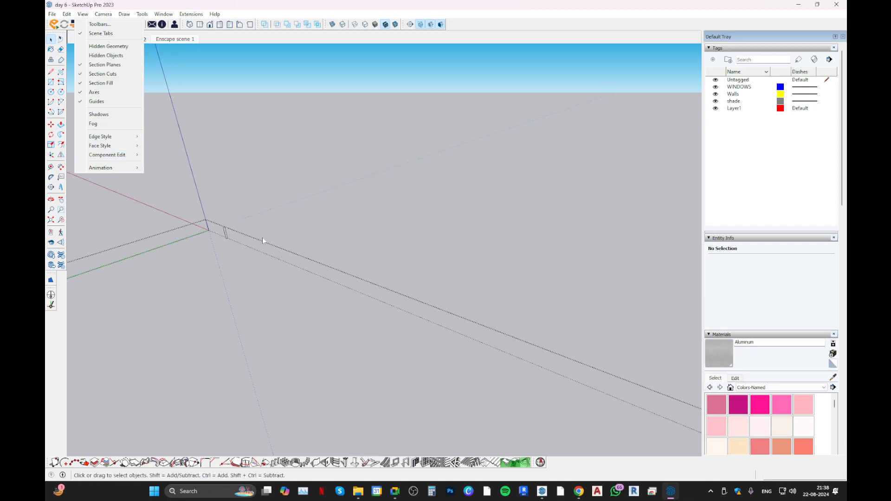
Try to extrude the skirting profile back toward the nearby wall corner with Follow Me, and undo the attempt.
left_click(187, 215)
scroll(225, 256, "up", 2)
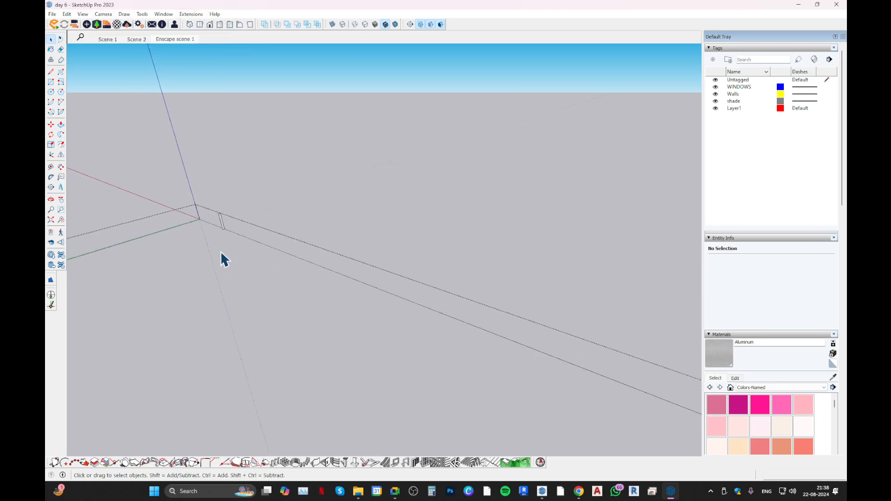
middle_click_drag(204, 245, 392, 313)
scroll(180, 176, "up", 2)
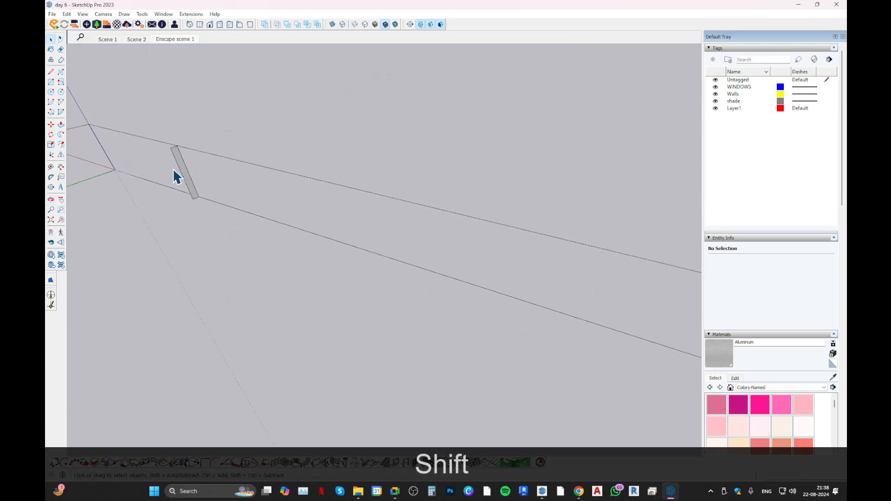
scroll(159, 173, "up", 1)
middle_click_drag(249, 179, 314, 213, "shift")
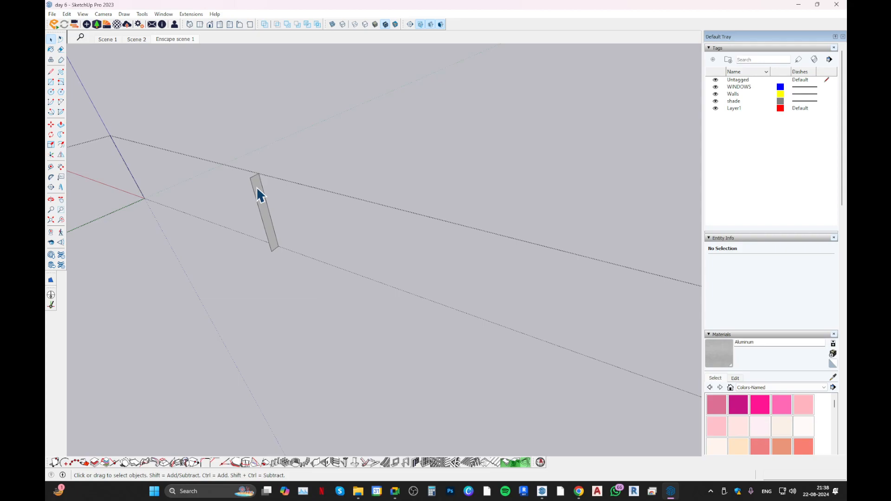
scroll(262, 199, "up", 3)
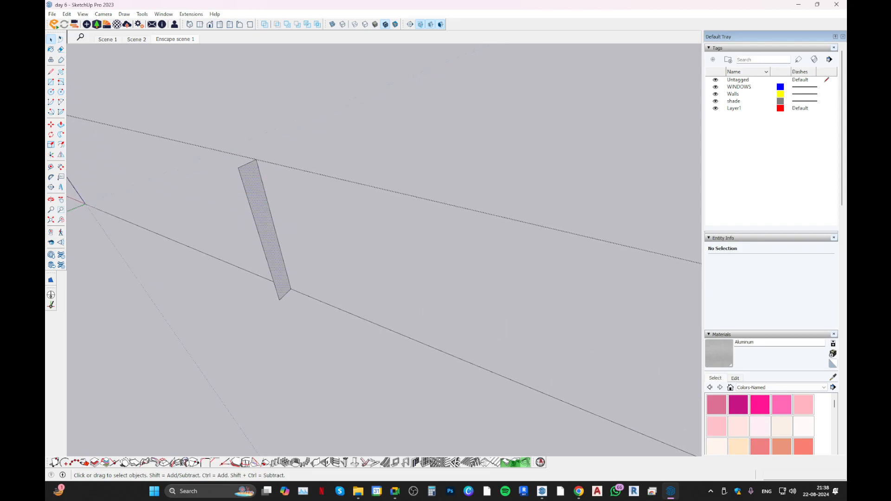
left_click(61, 135)
left_click(250, 191)
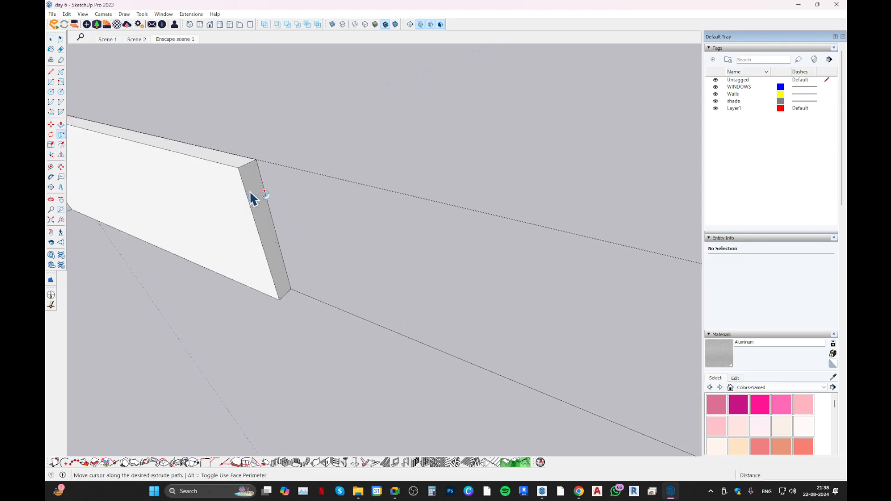
key("ctrl+z")
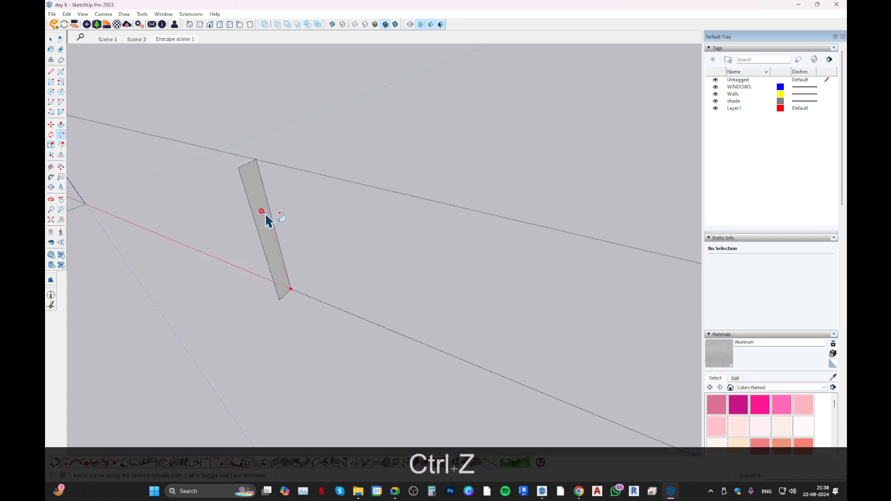
Extrude the skirting profile with Follow Me along the long wall and around the far corner to the end of the path.
left_click(263, 211)
scroll(305, 235, "down", 4)
middle_click_drag(427, 321, 513, 288, "shift")
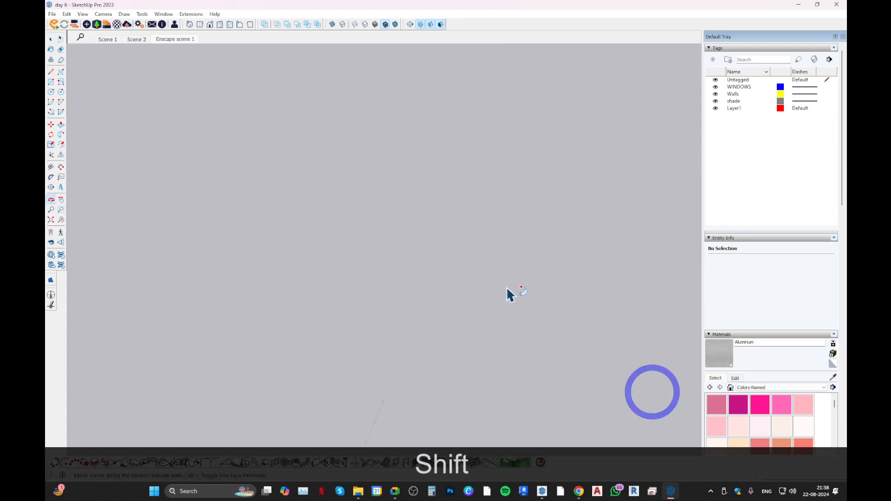
middle_click_drag(310, 299, 252, 318)
scroll(289, 270, "down", 4)
scroll(282, 273, "down", 9)
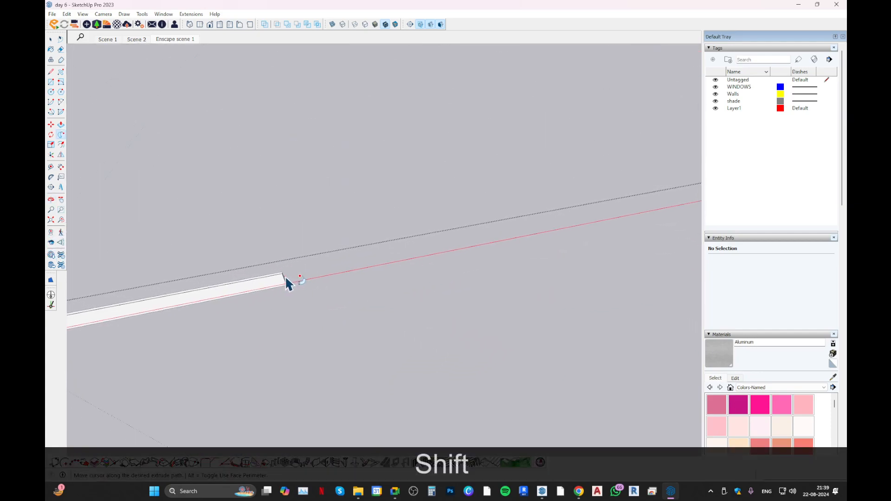
middle_click_drag(443, 275, 229, 285, "shift")
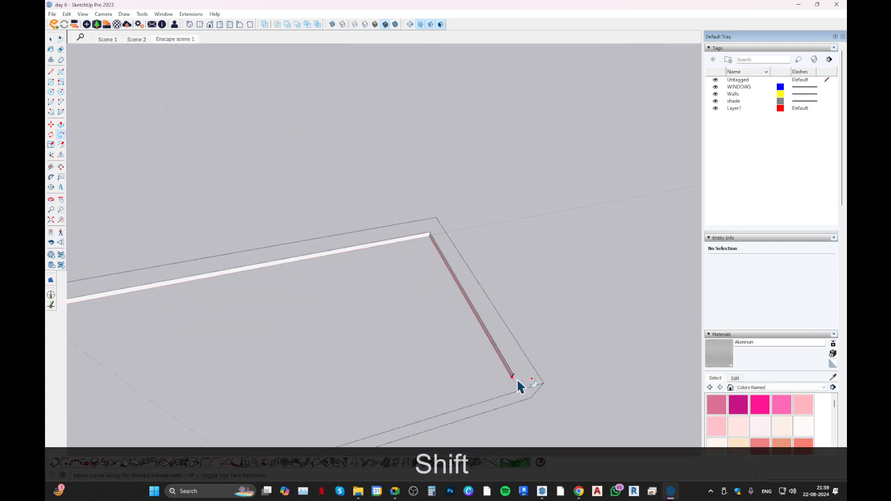
left_click(521, 383)
middle_click_drag(377, 266, 531, 254)
scroll(388, 232, "up", 5)
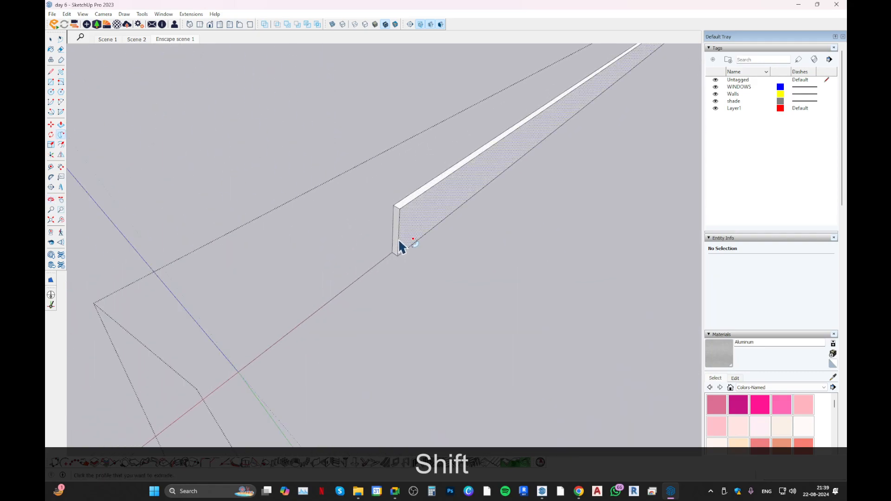
left_click(396, 239)
middle_click_drag(361, 283, 241, 308)
middle_click_drag(308, 304, 353, 236)
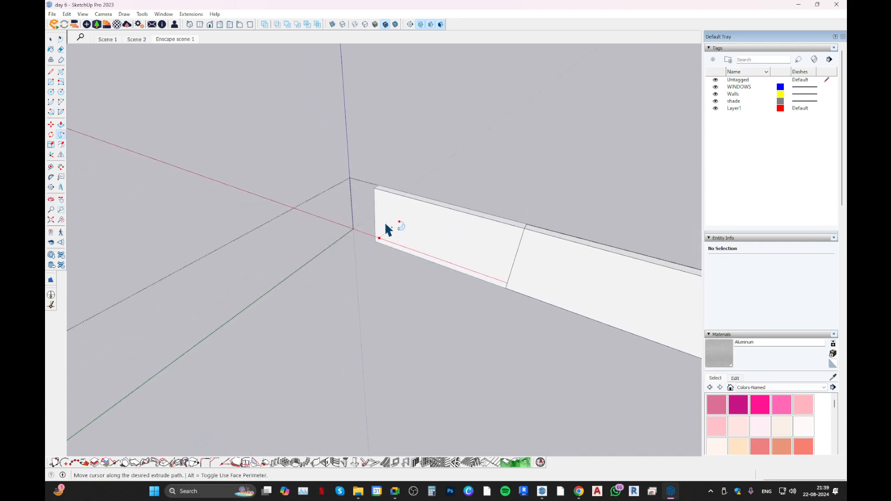
key("Escape")
Show the rest of the model around the open skirting group again.
middle_click_drag(348, 232, 327, 267)
key("ctrl+h")
key("space")
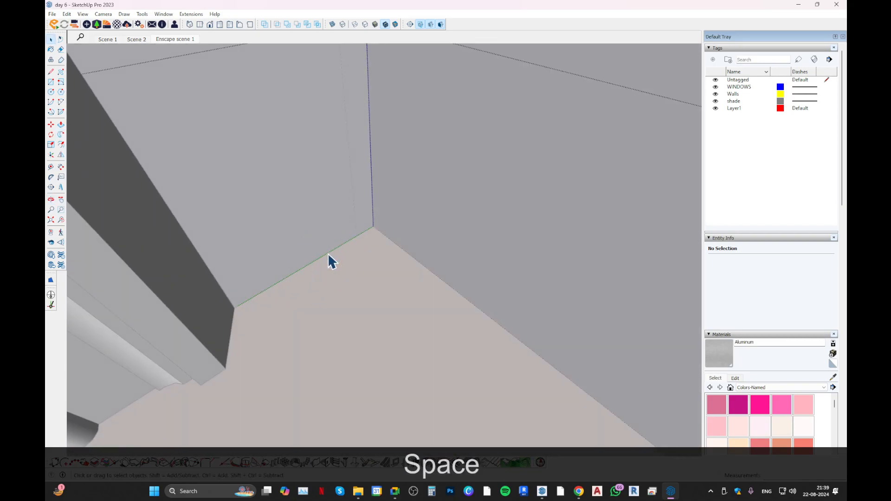
Try to extrude the skirting's end face with Follow Me along the preselected short floor edge at the door-side corner, and undo the attempt.
left_click(395, 245)
key("l")
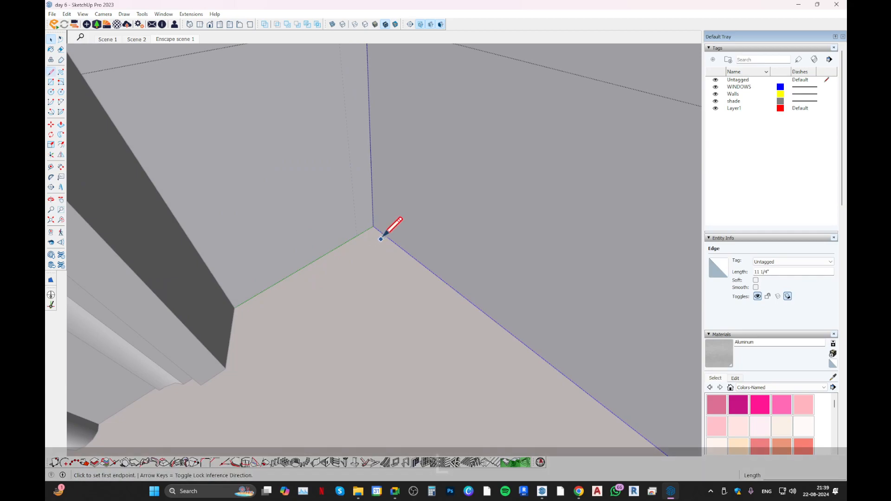
left_click(373, 226)
key("space")
middle_click_drag(338, 198, 595, 270)
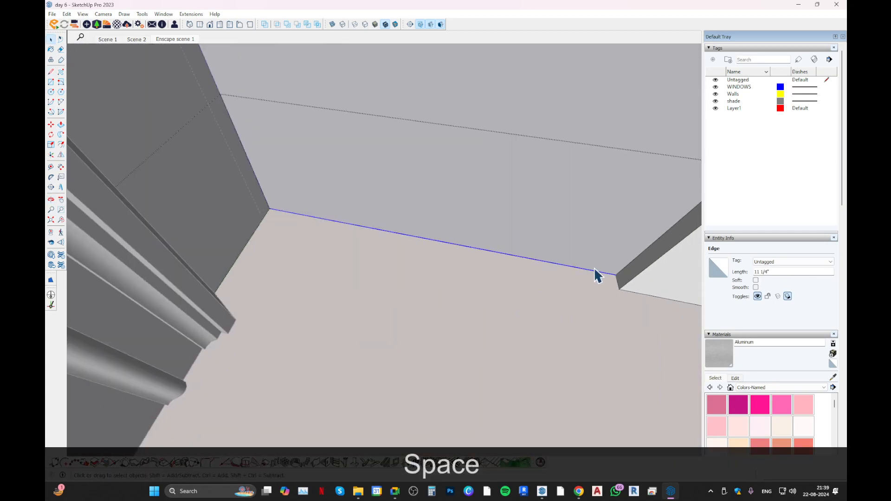
left_click(61, 135)
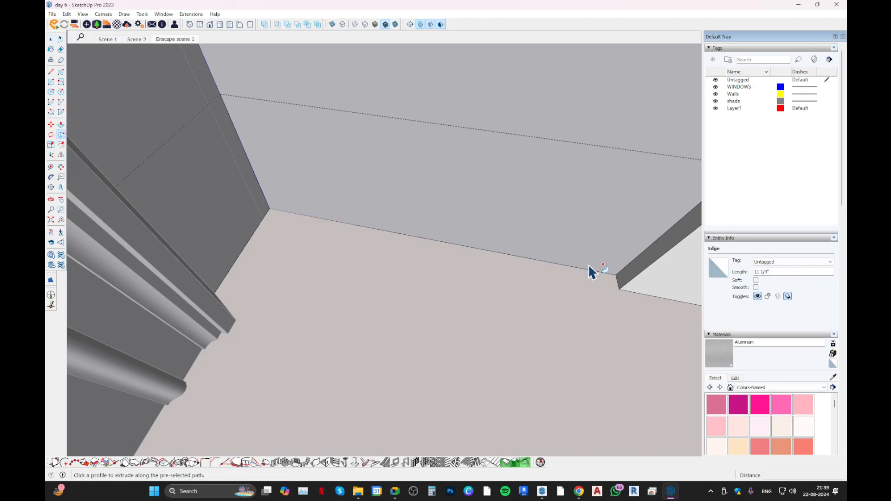
left_click(621, 279)
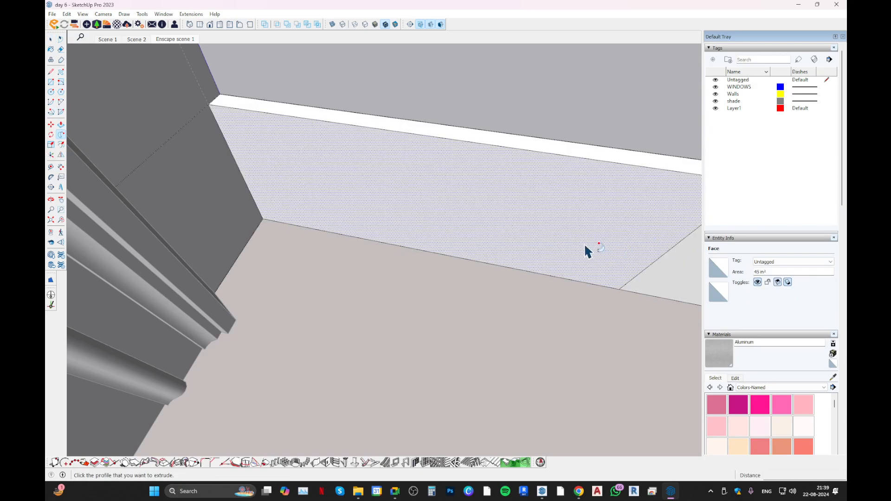
key("ctrl+z")
Extrude the skirting's end face with Follow Me around the door-side corner up to the door frame, and close the skirting group.
left_click(634, 273)
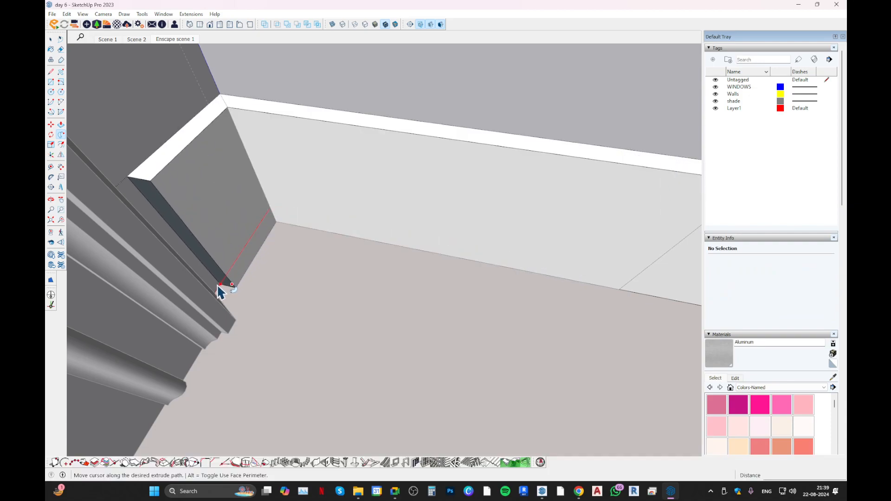
left_click(217, 292)
middle_click_drag(215, 291, 275, 164)
scroll(274, 160, "down", 2)
key("space")
middle_click_drag(351, 169, 411, 191)
scroll(412, 162, "down", 2)
middle_click_drag(414, 152, 495, 165)
scroll(495, 166, "down", 2)
key("Escape")
Examine the skirting and crown moulding inside the room, and find the moulding profile samples outside the building.
middle_click_drag(538, 211, 492, 195)
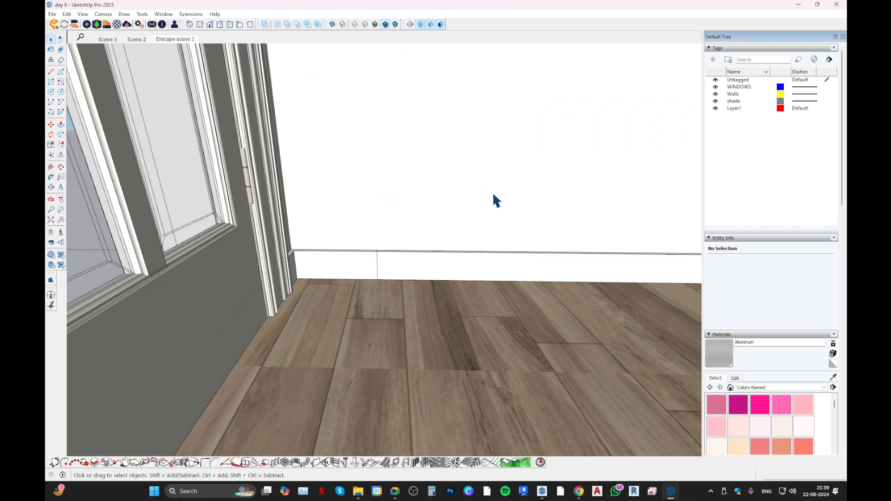
middle_click_drag(473, 187, 449, 305)
scroll(394, 253, "down", 3)
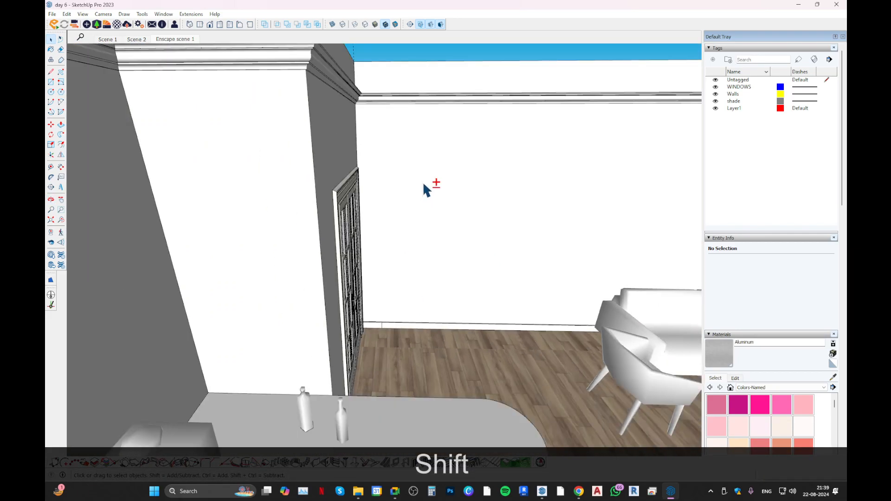
middle_click_drag(423, 182, 372, 333, "shift")
scroll(366, 231, "down", 5)
mouse_move(446, 265)
middle_mouse_down("shift")
mouse_move(347, 126)
mouse_move(436, 265)
middle_mouse_up("shift")
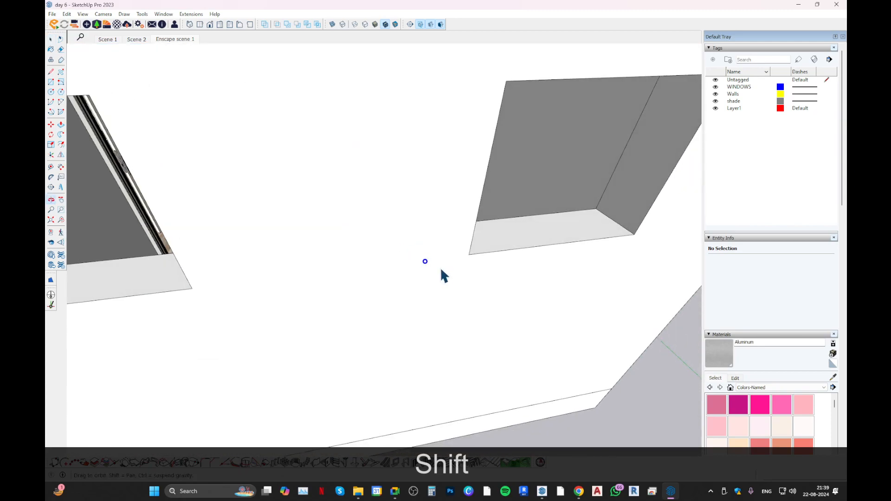
scroll(425, 255, "down", 5)
scroll(397, 278, "down", 3)
middle_click_drag(391, 312, 358, 109, "shift")
scroll(366, 238, "down", 5)
scroll(365, 269, "up", 5)
scroll(367, 275, "up", 3)
middle_click_drag(366, 275, 304, 171)
scroll(466, 266, "up", 5)
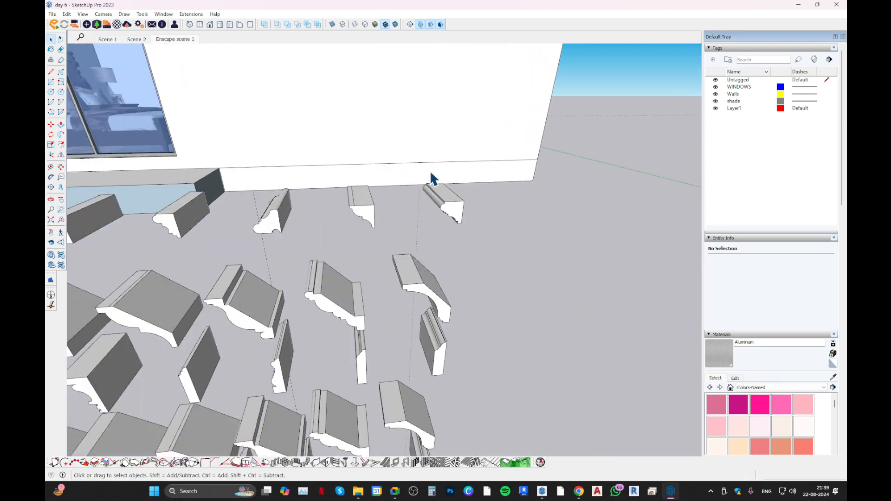
scroll(420, 181, "down", 1)
middle_click_drag(397, 207, 352, 153)
Copy one small moulding profile from the row of samples nearest the building, and close the sample group.
left_click(418, 242)
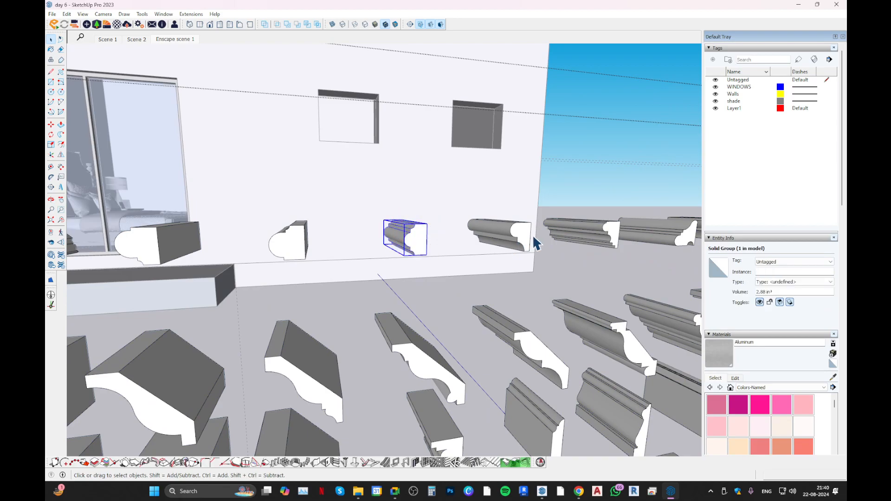
left_click(528, 231)
middle_click_drag(527, 231, 413, 247)
left_click(416, 247)
key("ctrl+c")
scroll(381, 277, "down", 10)
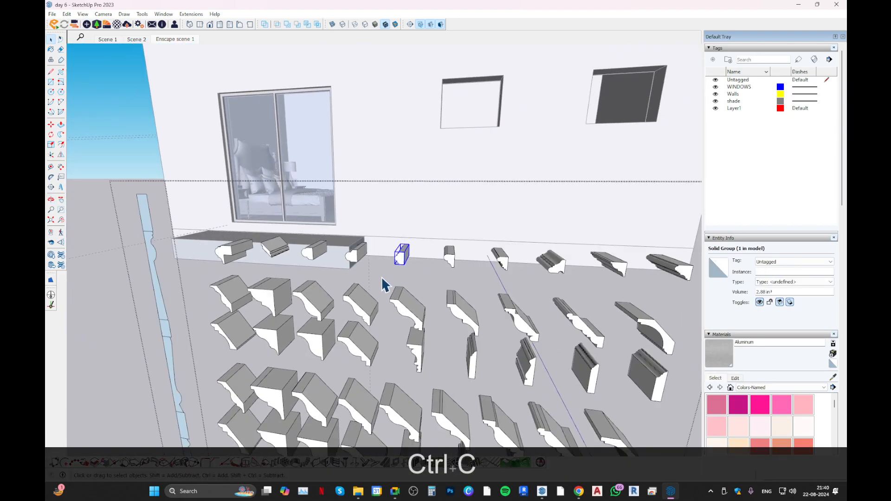
key("Escape")
scroll(381, 268, "up", 5)
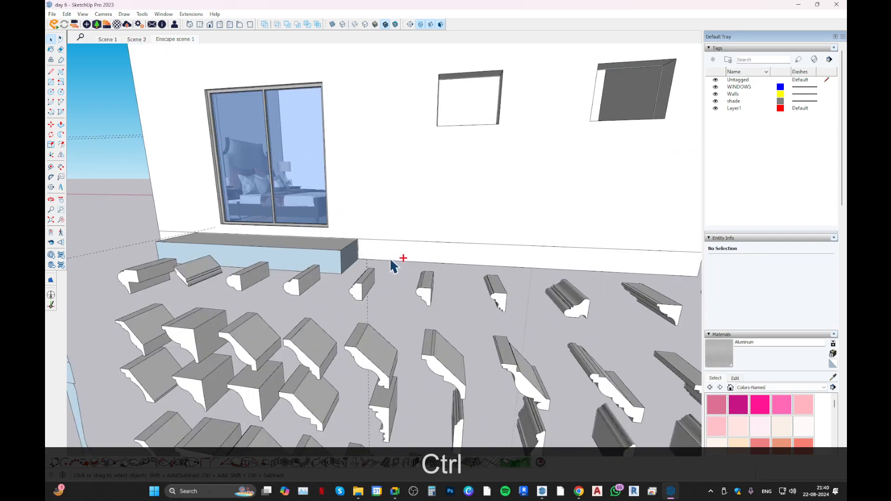
key("ctrl+v")
scroll(385, 258, "up", 3)
scroll(441, 264, "down", 6)
scroll(450, 297, "up", 5)
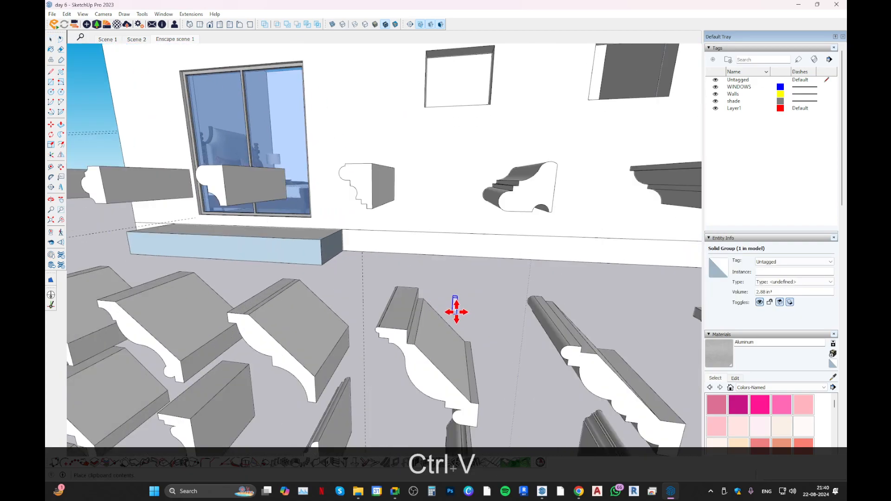
scroll(455, 310, "down", 8)
key("Escape")
middle_click_drag(387, 295, 392, 298)
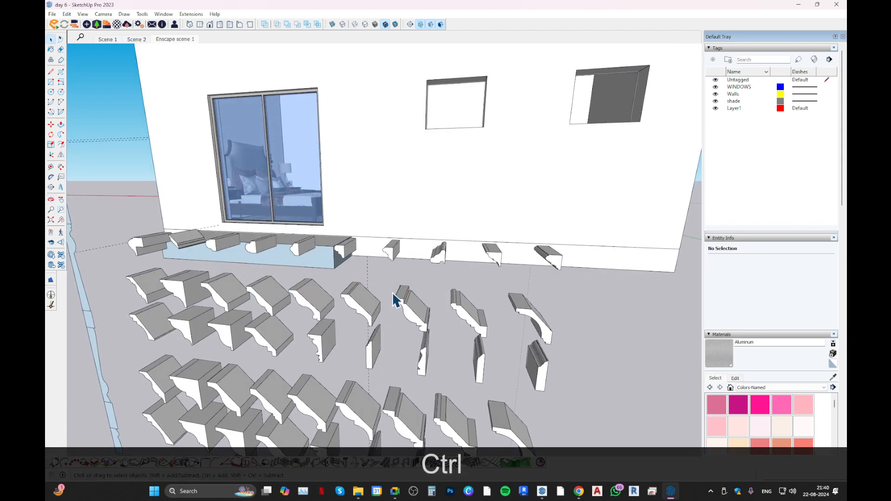
key("super")
key("Escape")
key("ctrl")
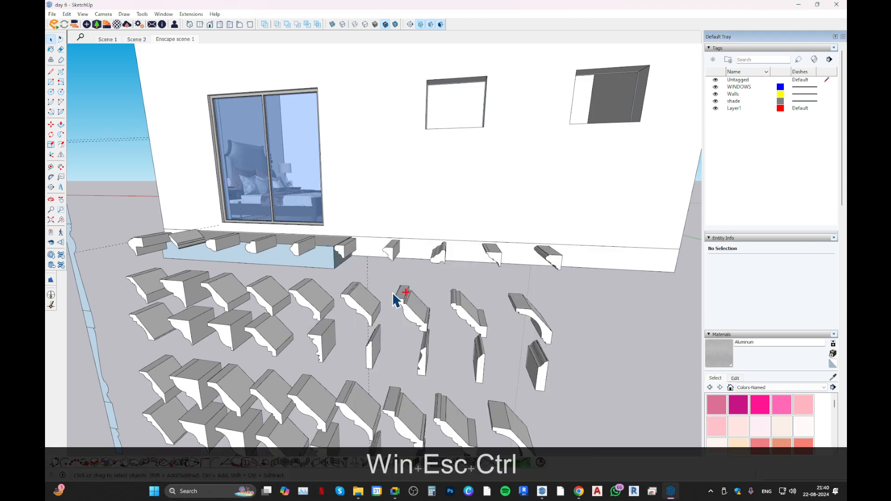
key("ctrl+v")
scroll(424, 313, "up", 1)
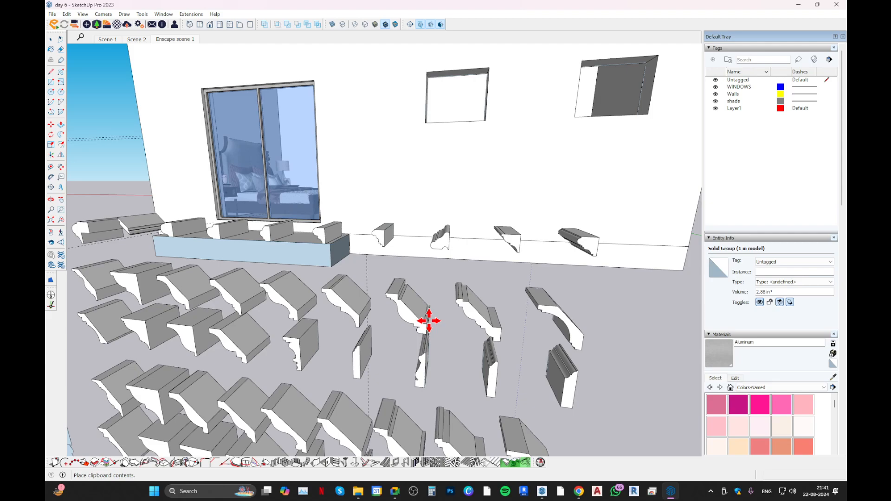
scroll(429, 321, "down", 8)
scroll(384, 340, "up", 3)
middle_click_drag(331, 383, 339, 337)
key("space")
Paste the copied moulding profile in place over its original, and undo the paste.
scroll(297, 381, "up", 2)
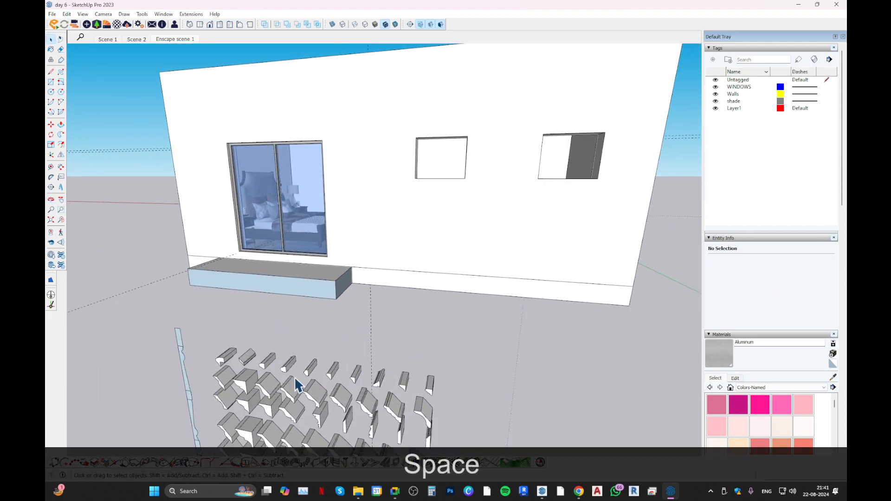
middle_click_drag(297, 381, 301, 329, "shift")
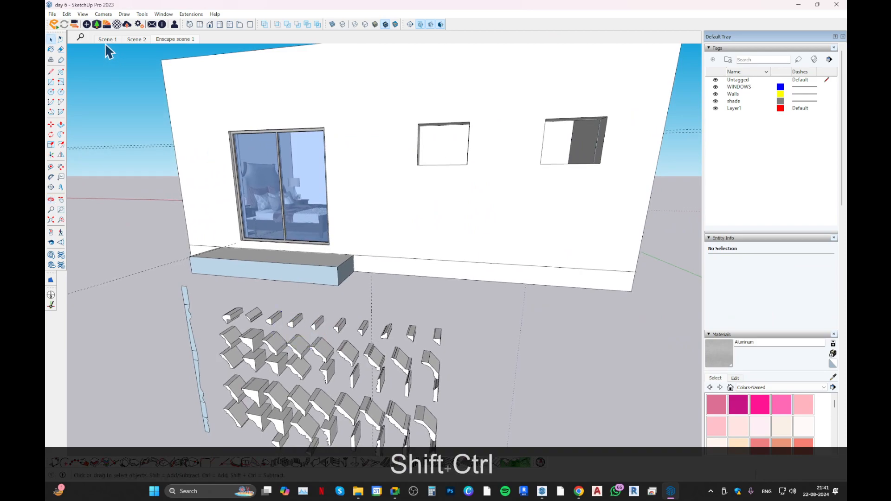
key("ctrl+b")
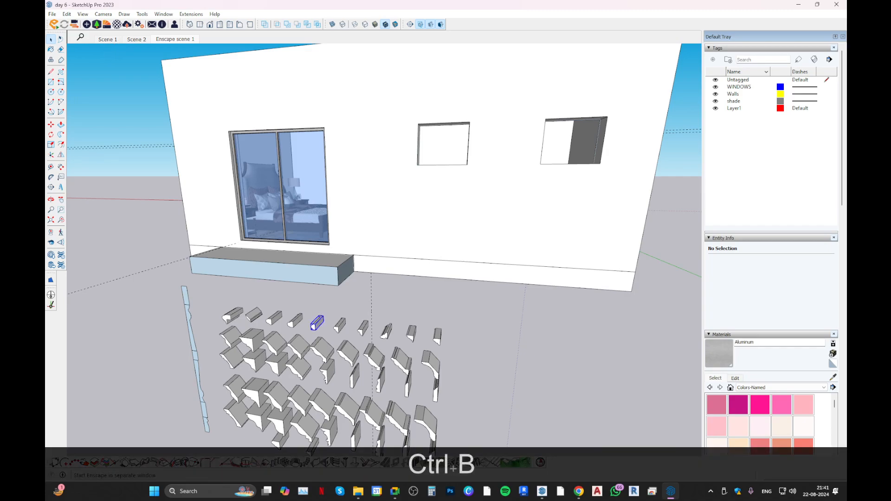
key("Escape")
key("ctrl+z")
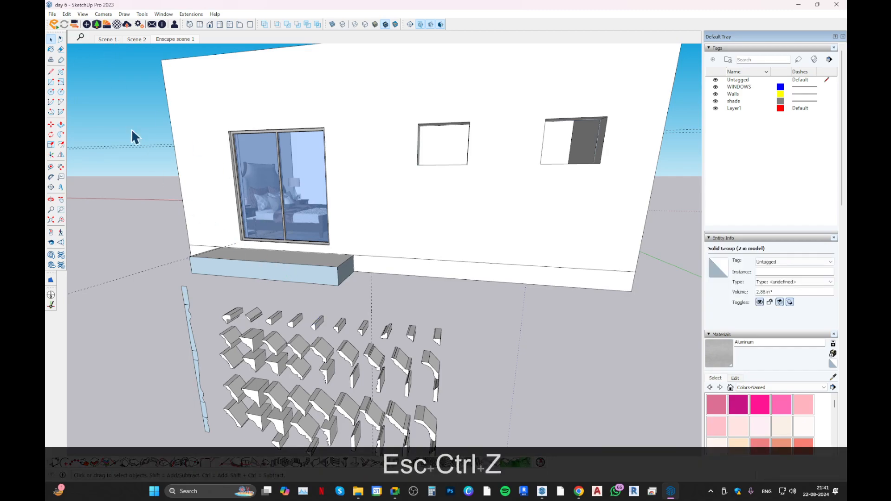
Look up the Paste In Place command among the editing commands, and select the group of moulding samples.
left_click(103, 14)
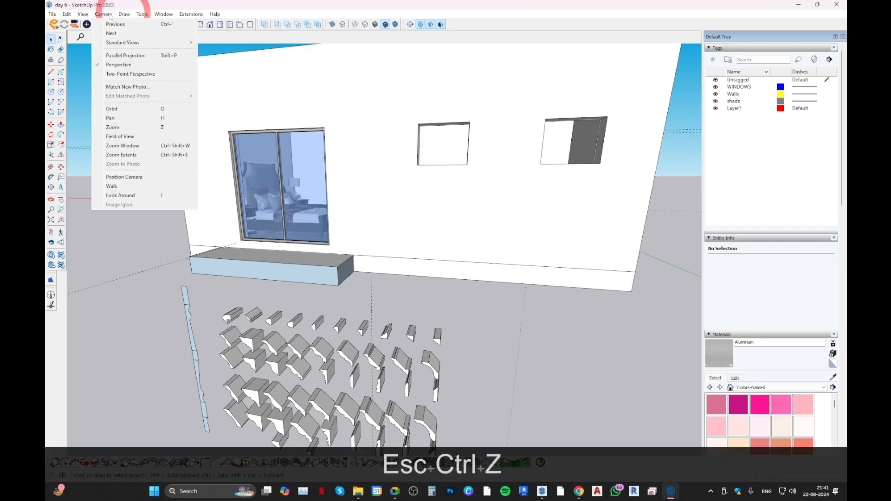
mouse_move(83, 17)
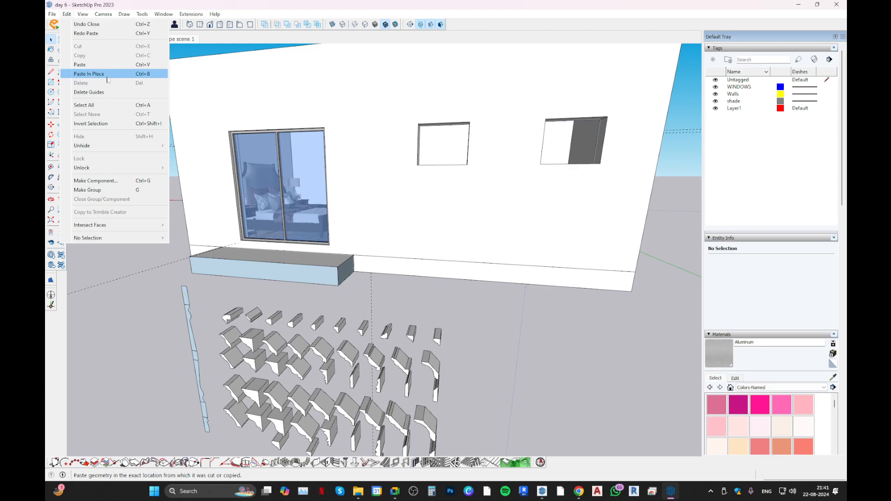
left_click(287, 232)
left_click(300, 324)
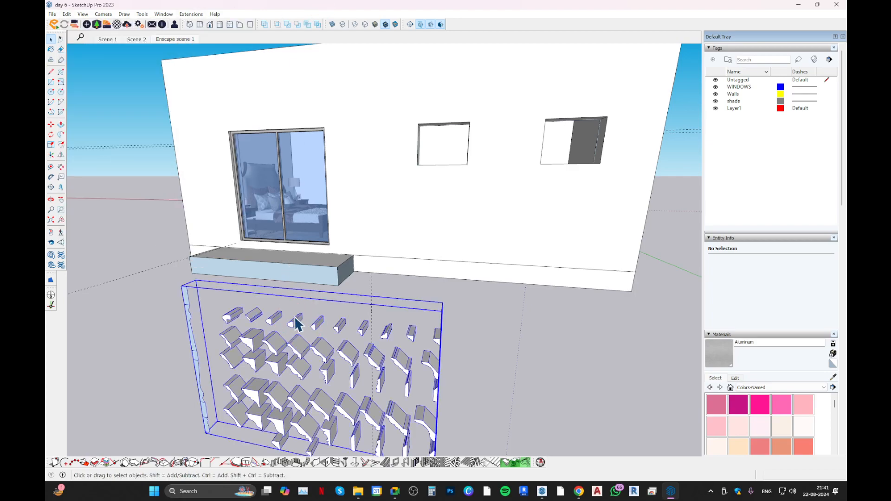
Paste the copied moulding profile in place and move it into the living room, beside the skirting of the long wall.
key("ctrl+b")
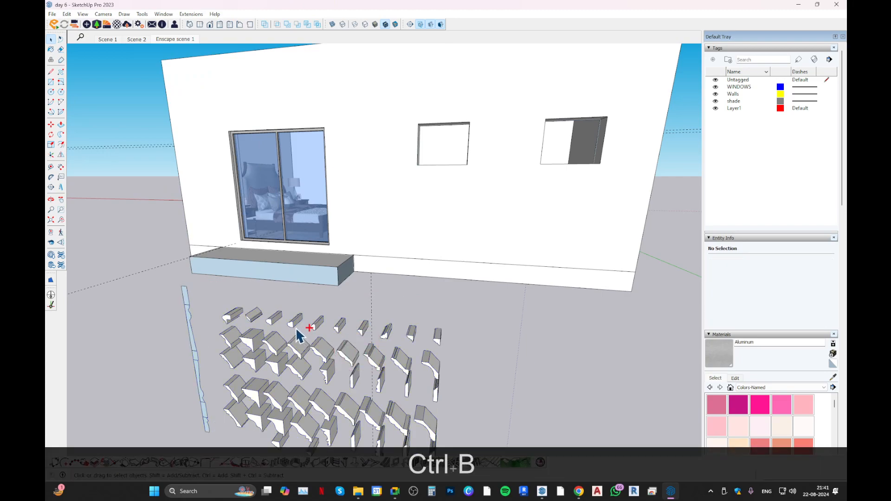
scroll(321, 331, "up", 5)
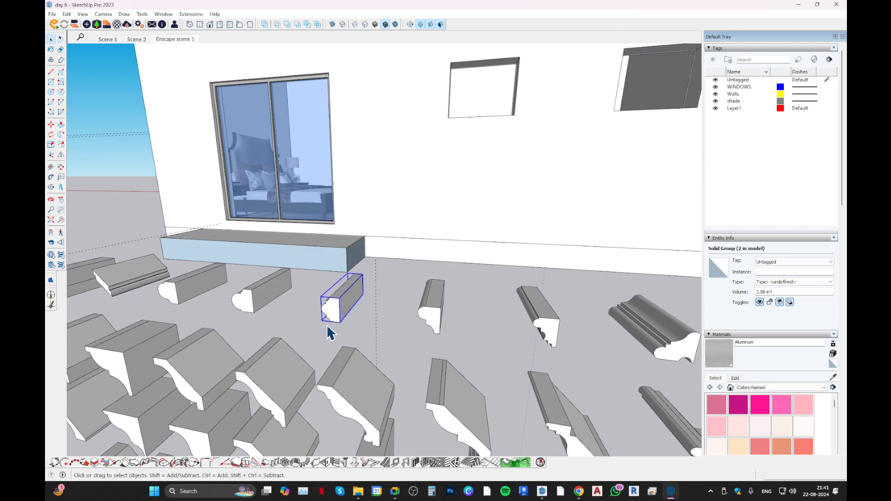
key("m")
left_click(336, 320)
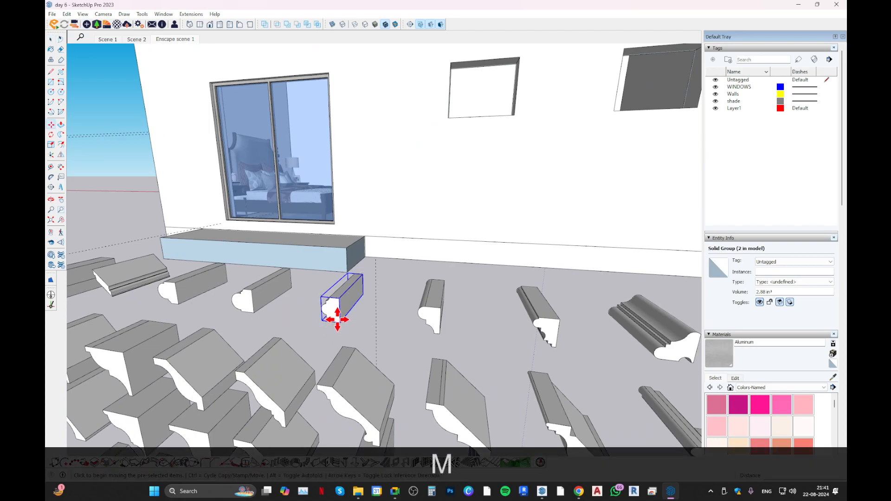
scroll(361, 232, "down", 5)
scroll(381, 246, "down", 2)
middle_click_drag(390, 187, 286, 362)
scroll(414, 171, "up", 4)
middle_click_drag(413, 171, 308, 313, "shift")
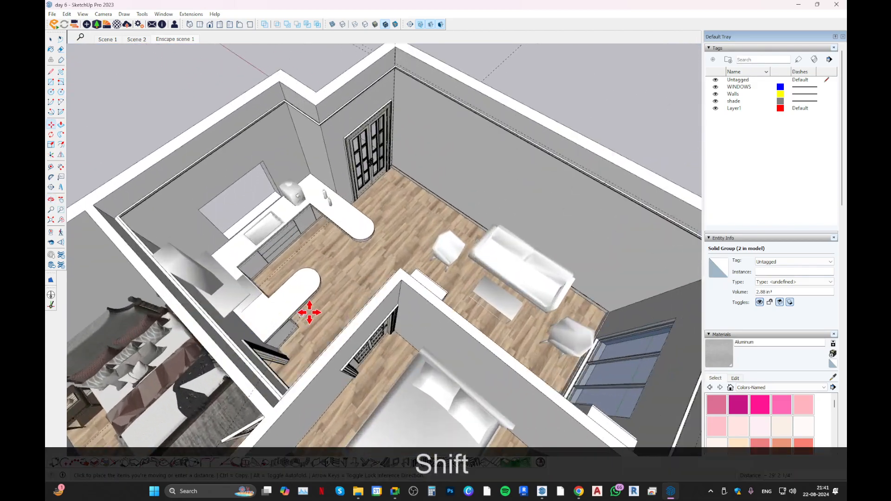
scroll(462, 186, "up", 2)
middle_click_drag(451, 175, 452, 182, "shift")
scroll(432, 199, "up", 5)
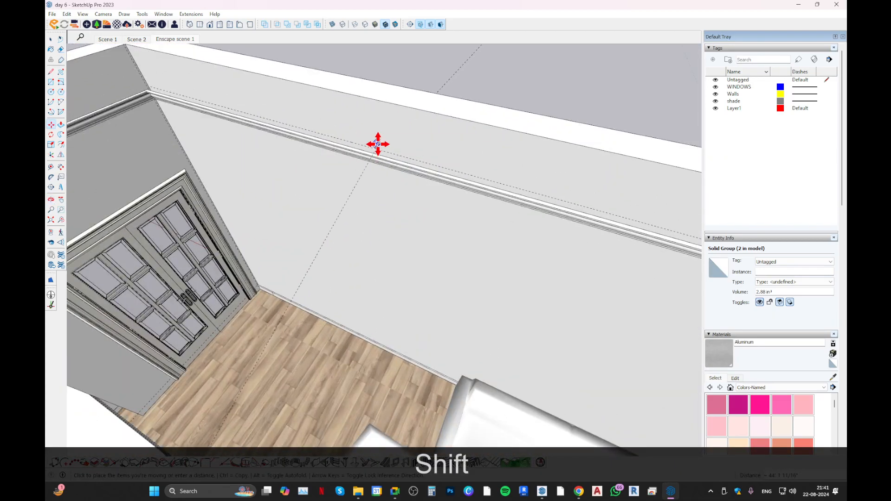
middle_click_drag(347, 220, 357, 286)
scroll(362, 282, "up", 3)
left_click(364, 280)
Rotate the pasted moulding profile so its length runs parallel to the long living room wall.
key("q")
scroll(354, 308, "up", 4)
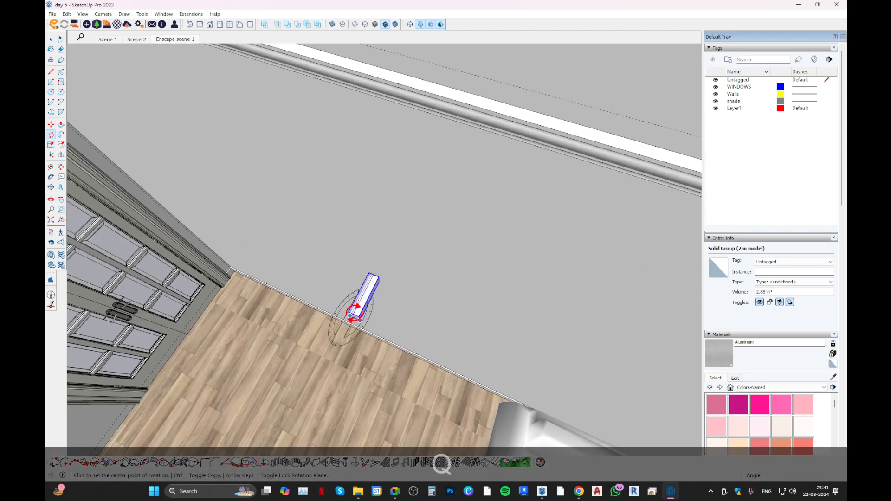
left_click(369, 303)
left_click(360, 317)
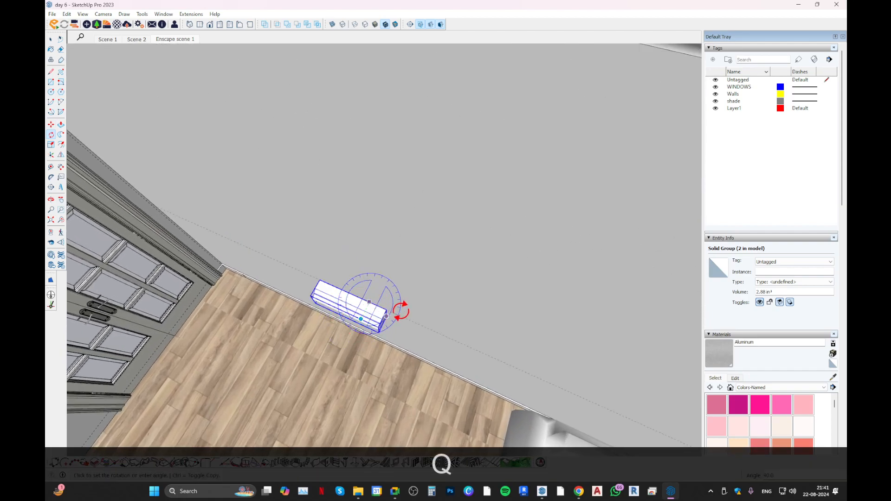
left_click(403, 310)
middle_click_drag(400, 259, 404, 161)
scroll(399, 212, "down", 5)
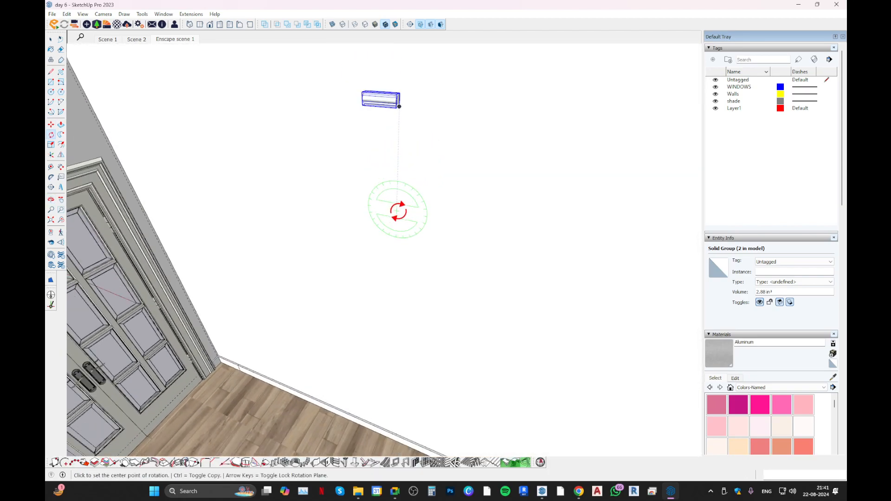
scroll(390, 218, "up", 2)
Move the rotated moulding profile from its upper corner along the green axis to the long wall.
key("m")
scroll(389, 119, "up", 5)
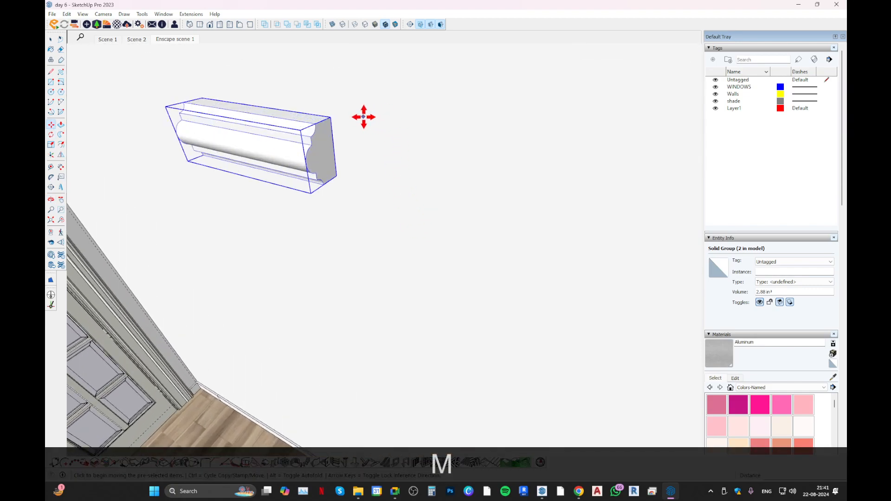
left_click(335, 119)
key("shift")
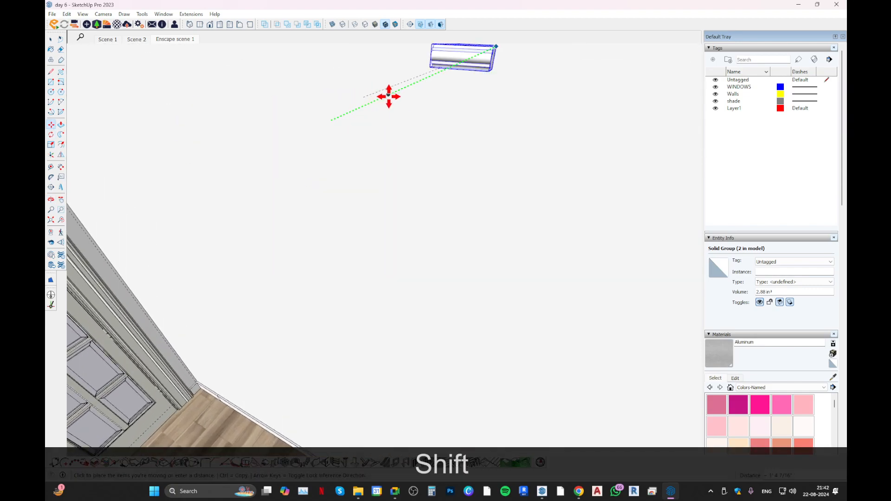
scroll(427, 212, "down", 1)
Switch to Chrome, examine the wall moulding references on Pinterest, open the dark panelled living room image, and return to SketchUp.
left_click(579, 491)
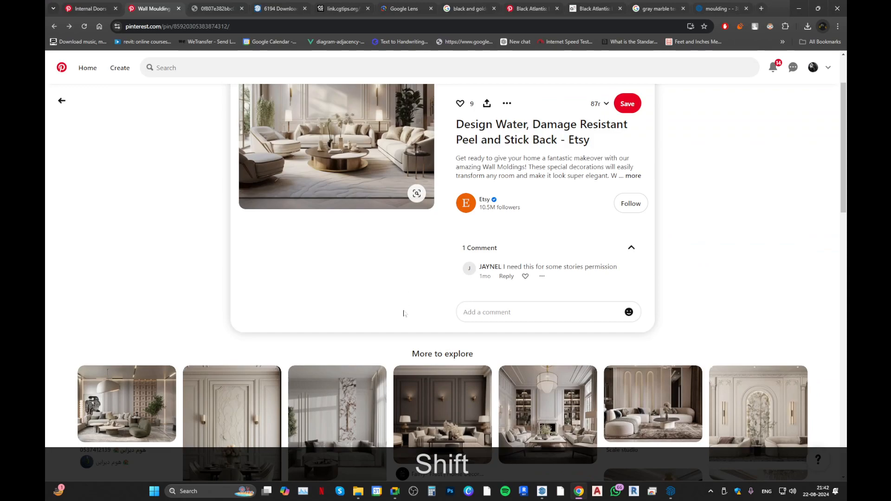
scroll(399, 320, "up", 2)
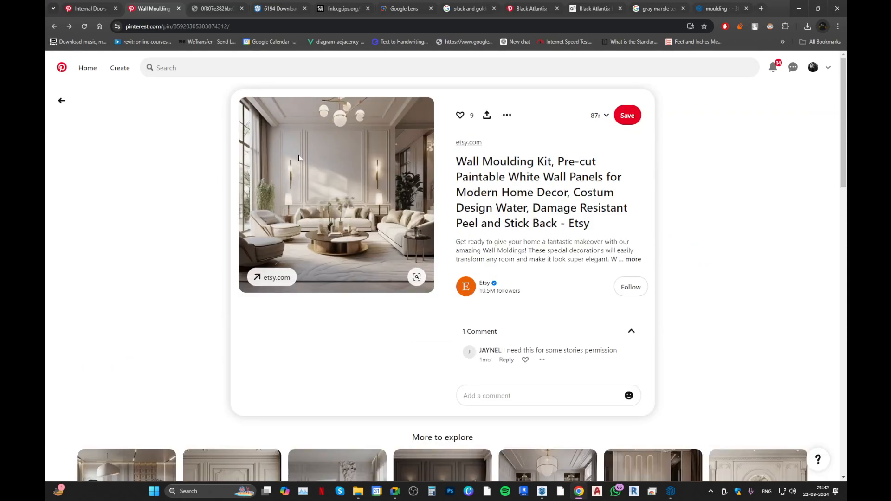
scroll(365, 217, "down", 1)
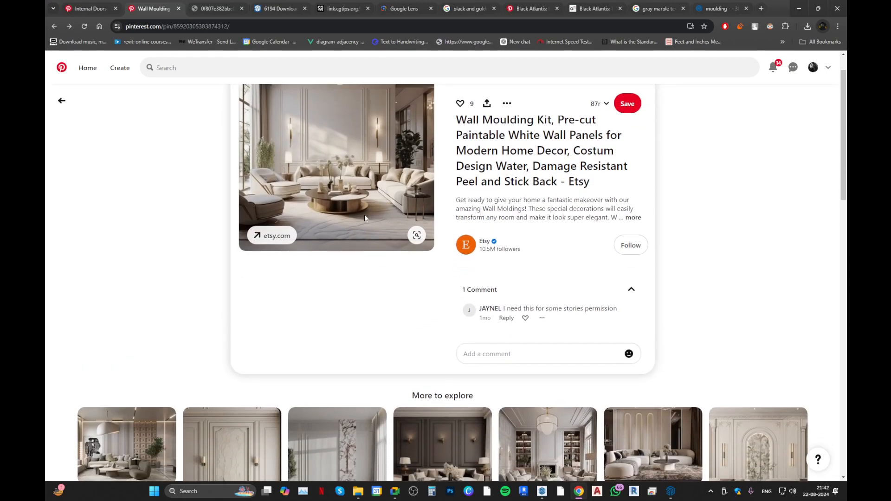
scroll(357, 219, "up", 1)
scroll(310, 145, "down", 6)
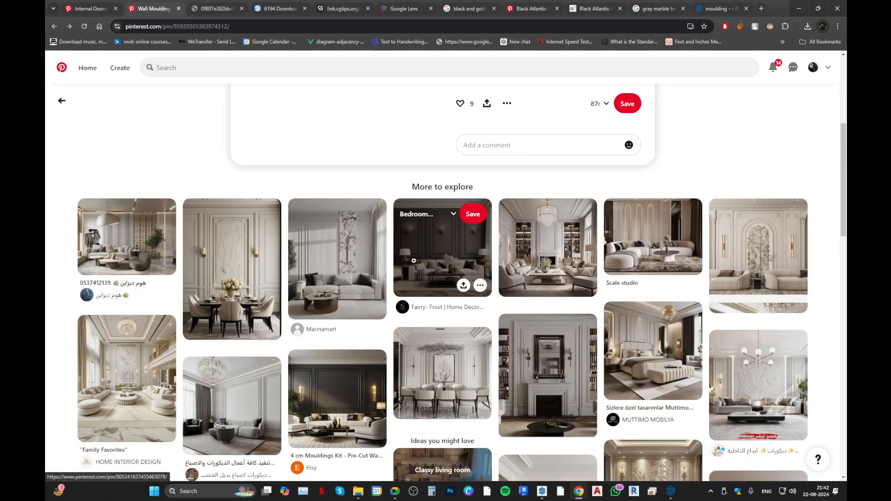
left_click(409, 254)
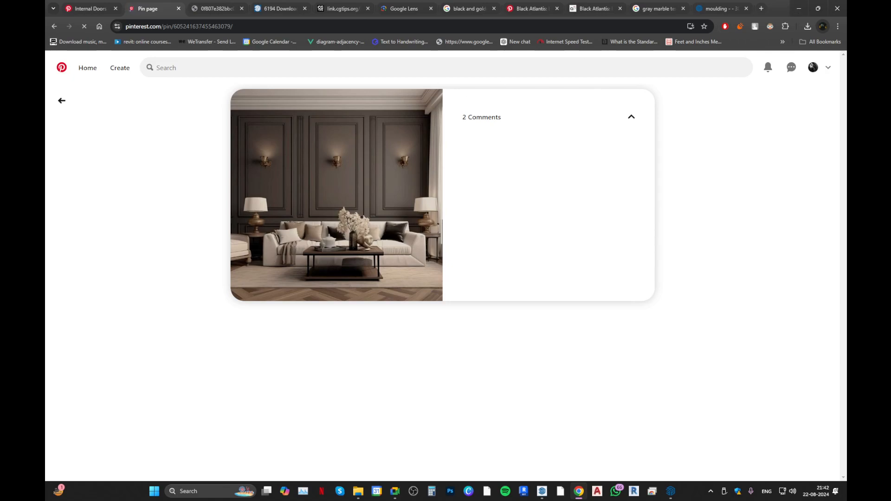
left_click(799, 9)
Place a guide line 4" above the skirting's upper edge on the long living room wall.
middle_click_drag(408, 204, 433, 93)
scroll(426, 241, "down", 3)
mouse_move(303, 343)
middle_mouse_down("shift")
mouse_move(331, 228)
mouse_move(303, 341)
middle_mouse_up("shift")
key("space")
left_click(299, 347)
right_click(292, 338)
key("Escape")
scroll(279, 342, "up", 3)
key("t")
left_click(313, 332)
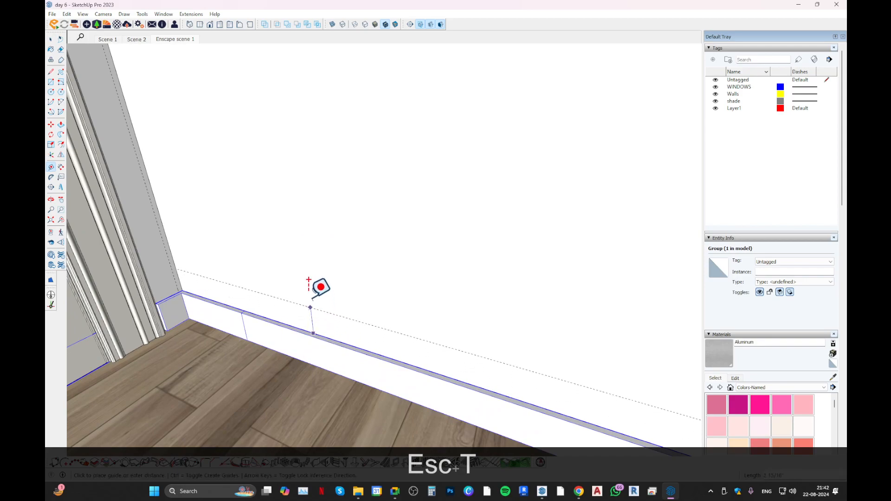
type("4 3/4")
key("Return")
type(".")
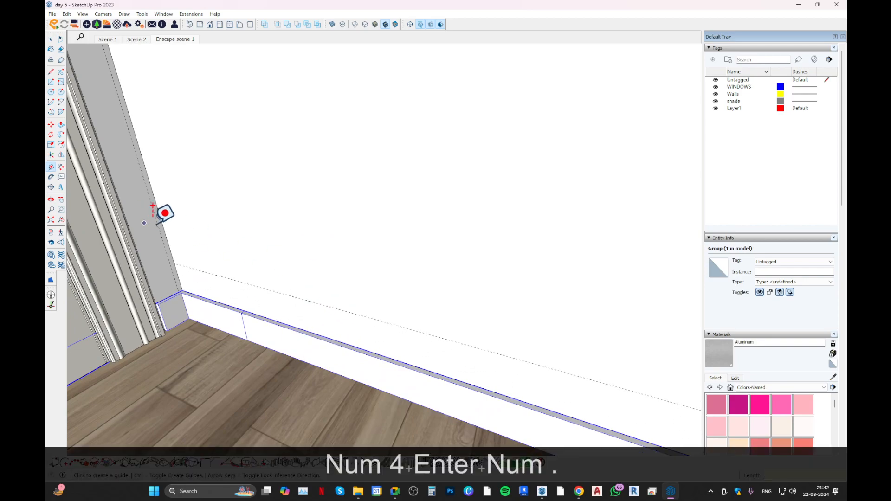
Erase the stray guide beside the door and place a vertical guide 4" in from the long wall's door-side corner.
scroll(164, 230, "up", 2)
key("space")
key("e")
key("space")
key("t")
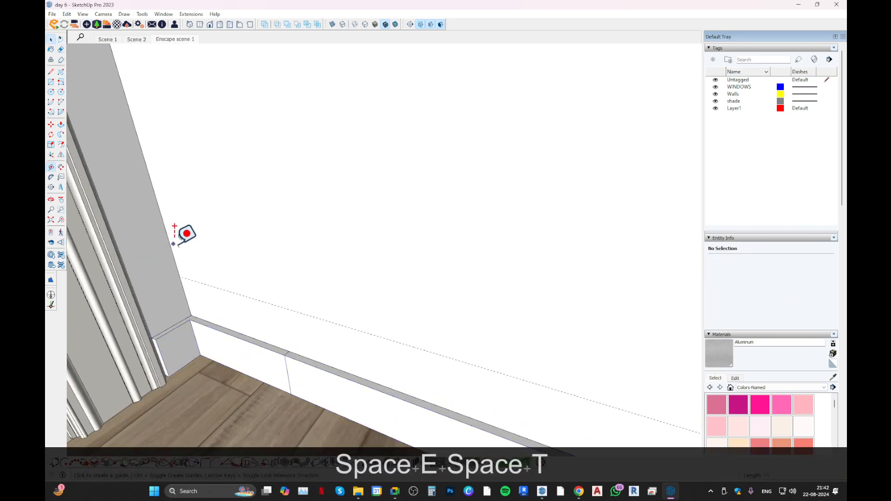
left_click(168, 241)
type("4")
key("Return")
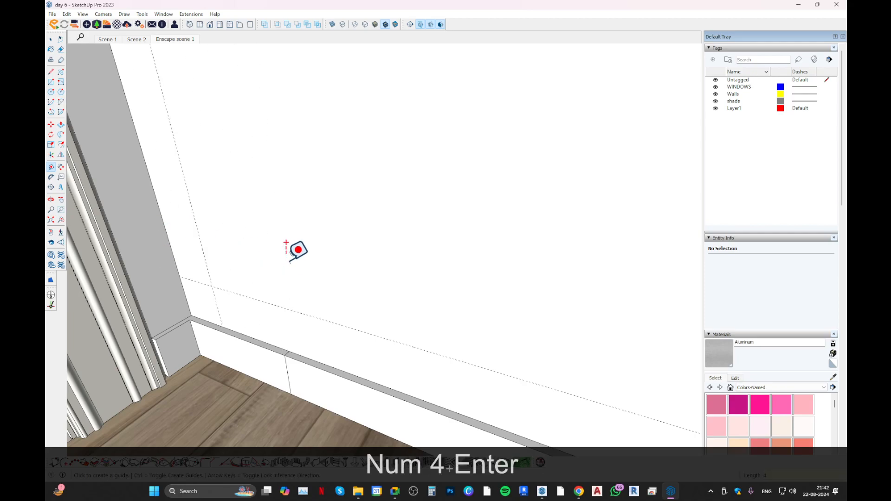
Place a guide line 4" below the crown moulding's lower edge on the long wall.
scroll(302, 243, "down", 5)
middle_click_drag(358, 211, 340, 368, "shift")
middle_click_drag(352, 299, 308, 141)
scroll(368, 218, "up", 3)
scroll(304, 158, "up", 3)
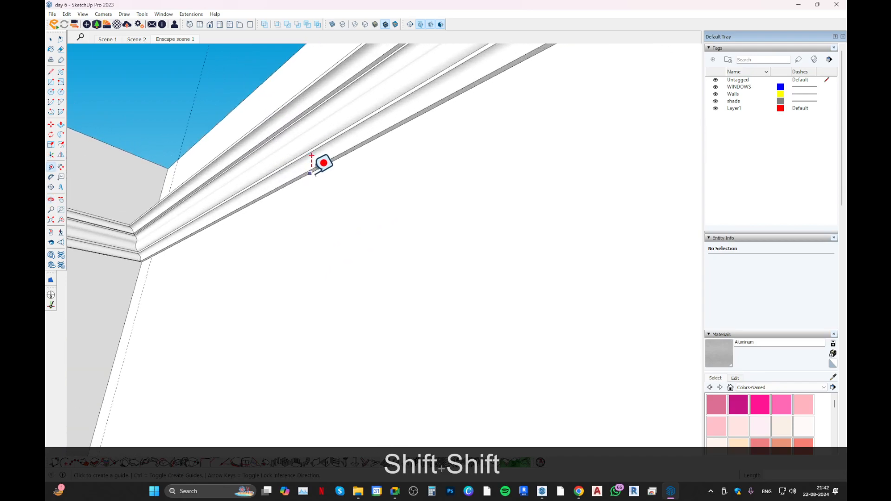
type("4")
key("Return")
middle_click_drag(312, 215, 531, 436)
scroll(358, 291, "down", 7)
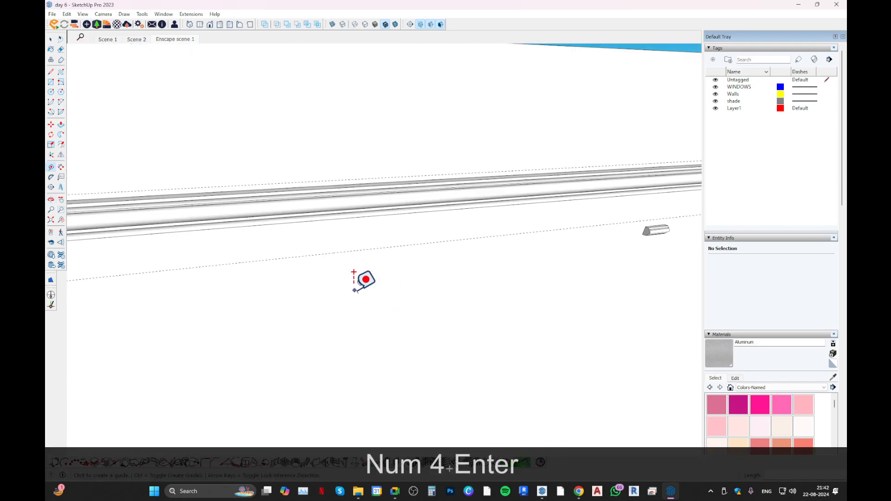
Place a vertical guide 4" in from the long wall's window-side corner.
middle_click_drag(368, 281, 414, 339)
middle_click_drag(494, 316, 324, 321, "shift")
scroll(474, 300, "up", 2)
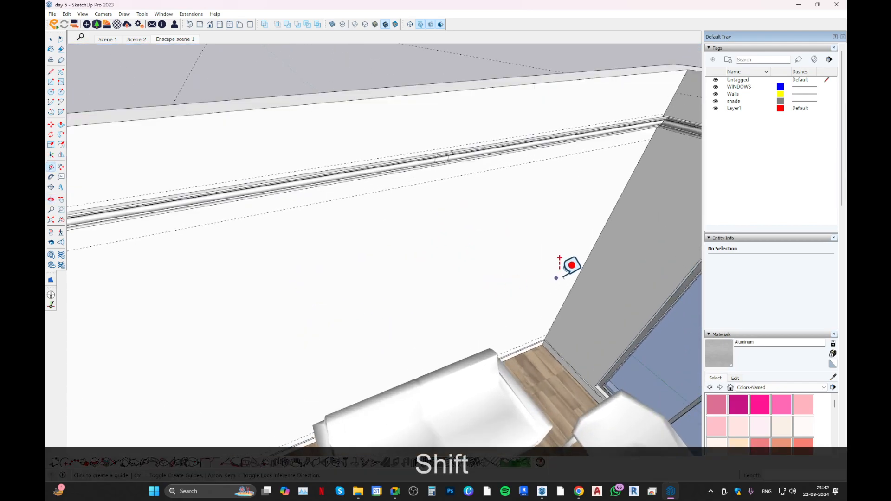
left_click(578, 269)
type("4")
key("Return")
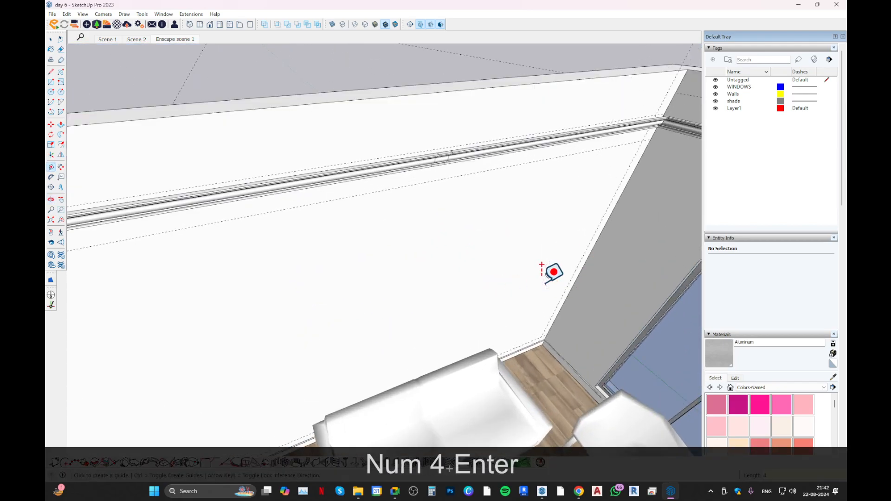
middle_click_drag(513, 281, 348, 239)
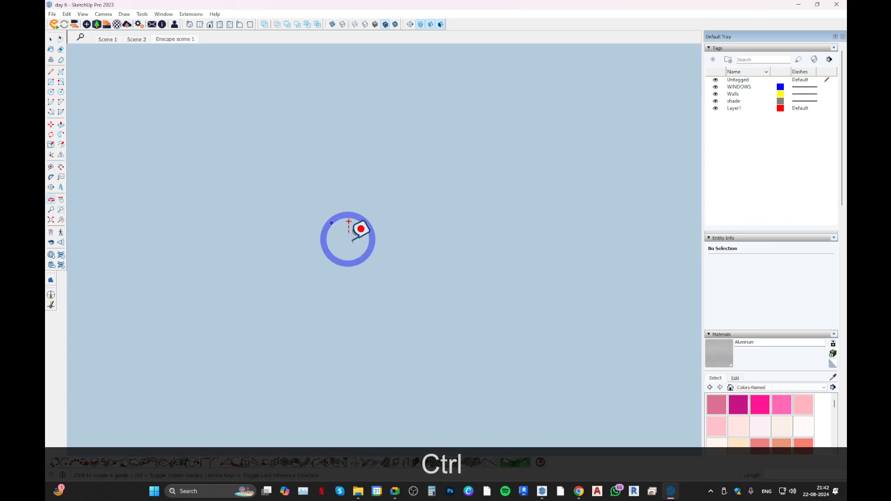
key("ctrl+grave")
key("ctrl+grave")
scroll(430, 299, "down", 4)
scroll(415, 240, "down", 2)
middle_click_drag(424, 250, 357, 293, "shift")
scroll(360, 246, "up", 2)
key("space")
key("t")
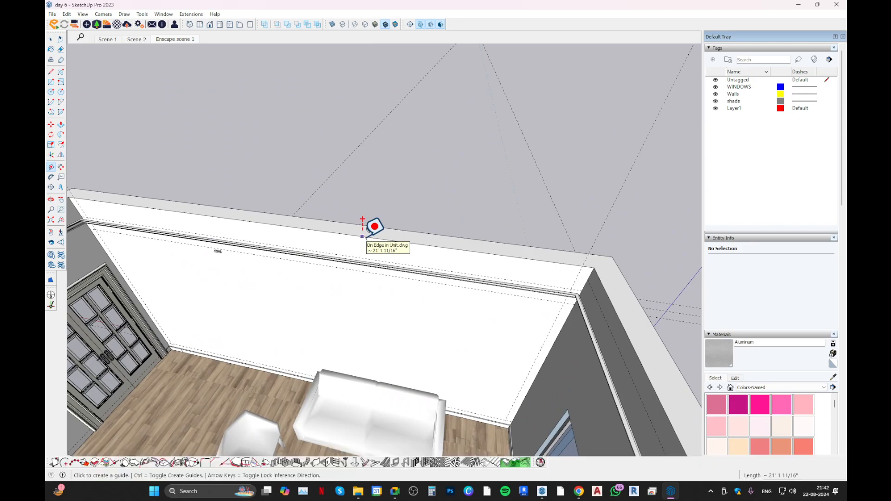
left_click(390, 299)
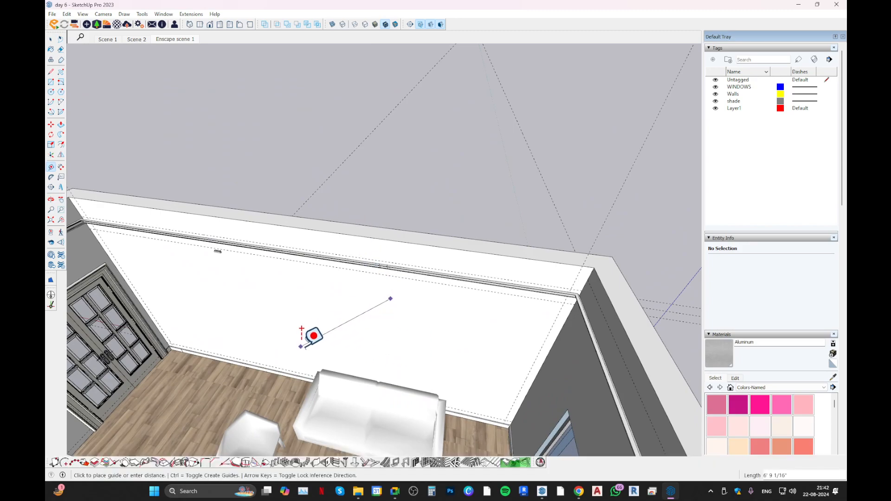
middle_click_drag(314, 336, 354, 319)
key("Escape")
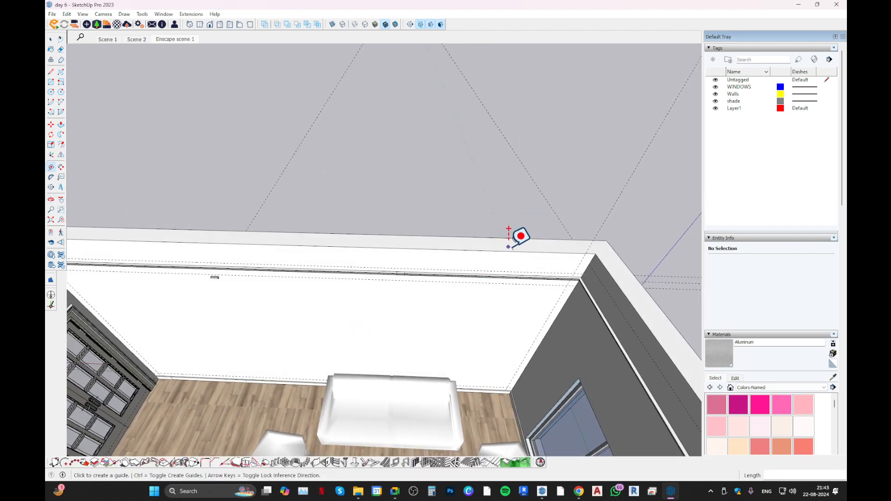
left_click(461, 310)
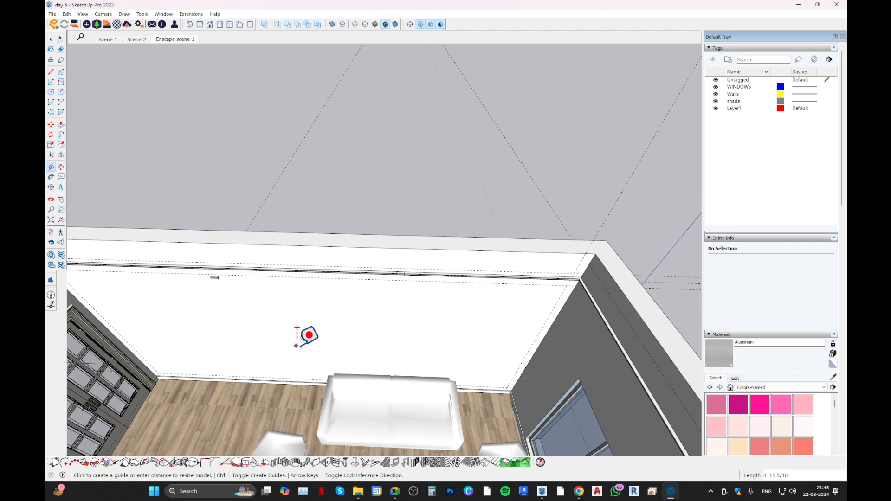
left_click(353, 246)
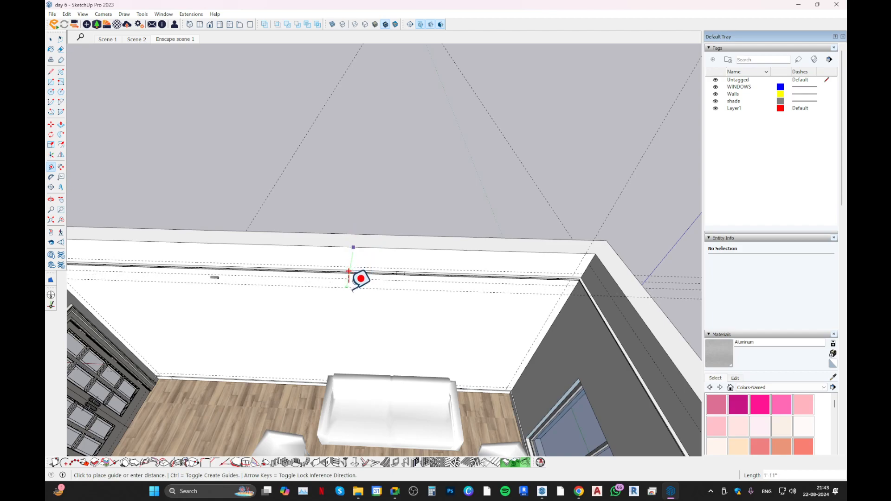
middle_click_drag(360, 282, 331, 247)
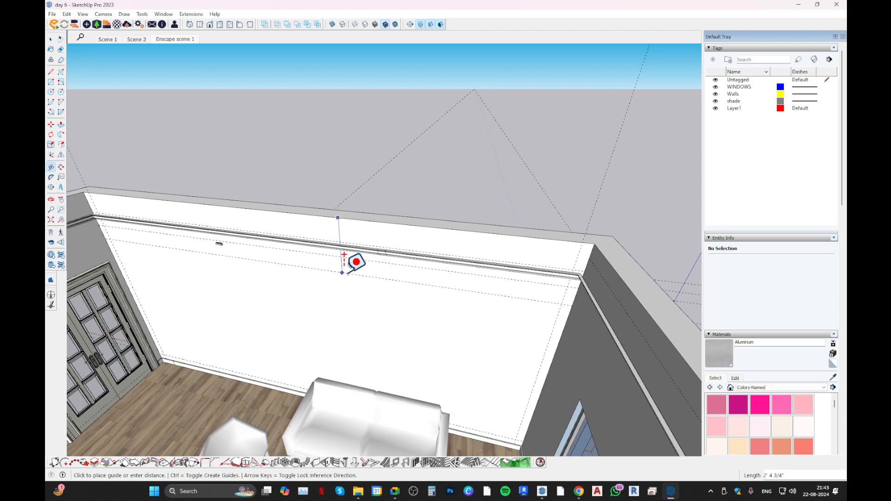
middle_click_drag(355, 262, 408, 275)
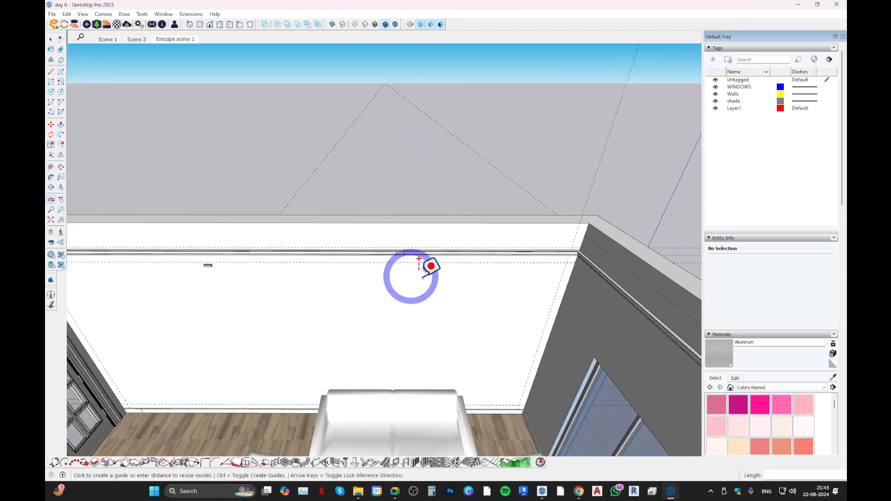
key("Escape")
Start another vertical guide from the window-side corner edge of the long wall.
left_click(570, 276)
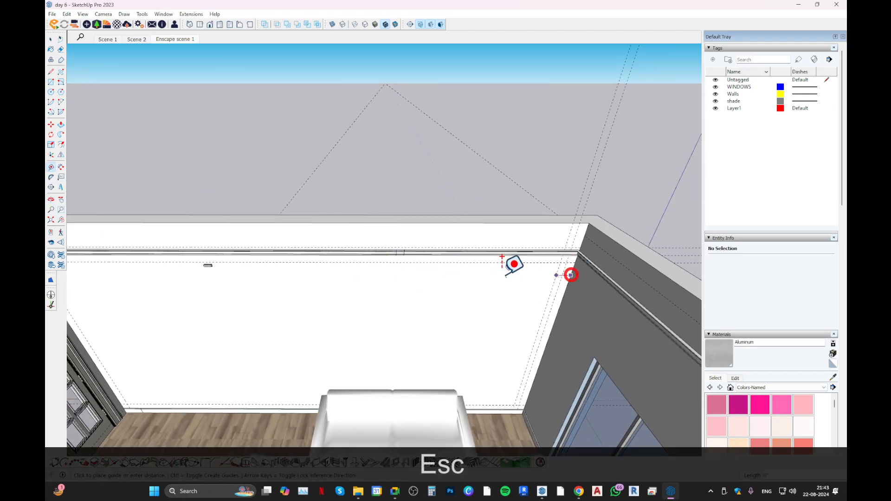
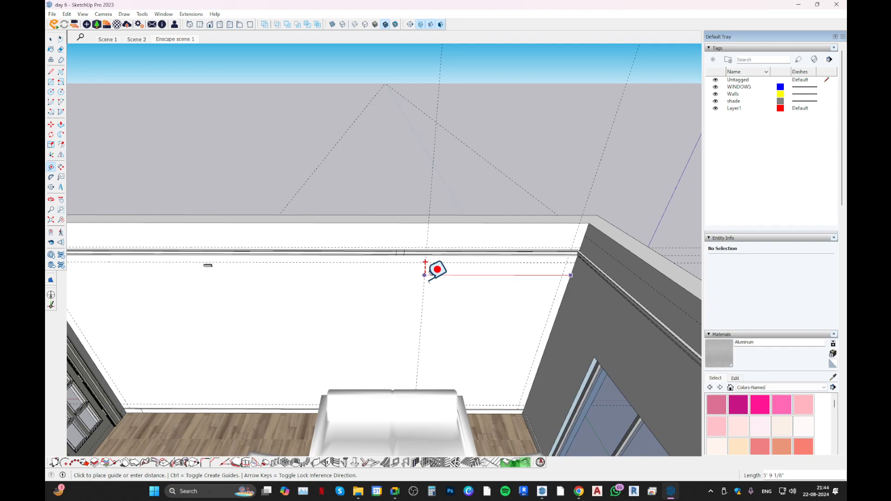
Abandon the unfinished guide and select the small moulding profile piece below the crown moulding on the long wall.
middle_click_drag(437, 261, 341, 255)
key("space")
left_click(307, 257)
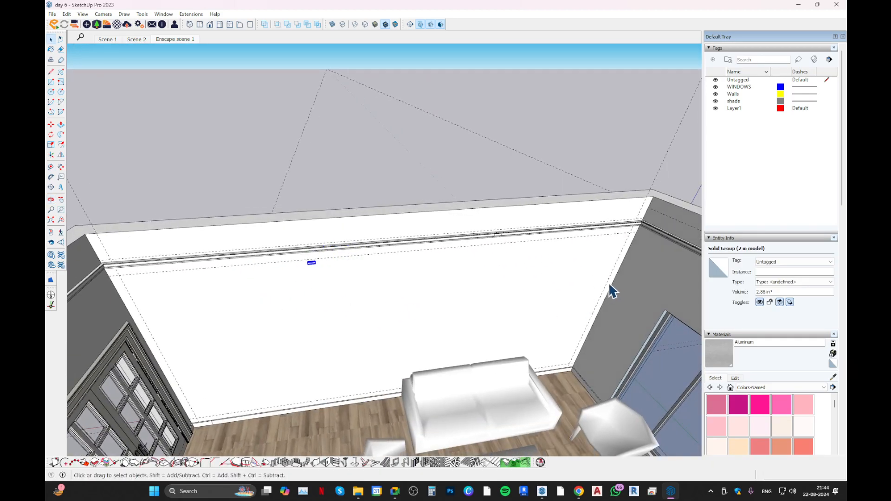
middle_click_drag(210, 295, 189, 298)
scroll(189, 299, "down", 6)
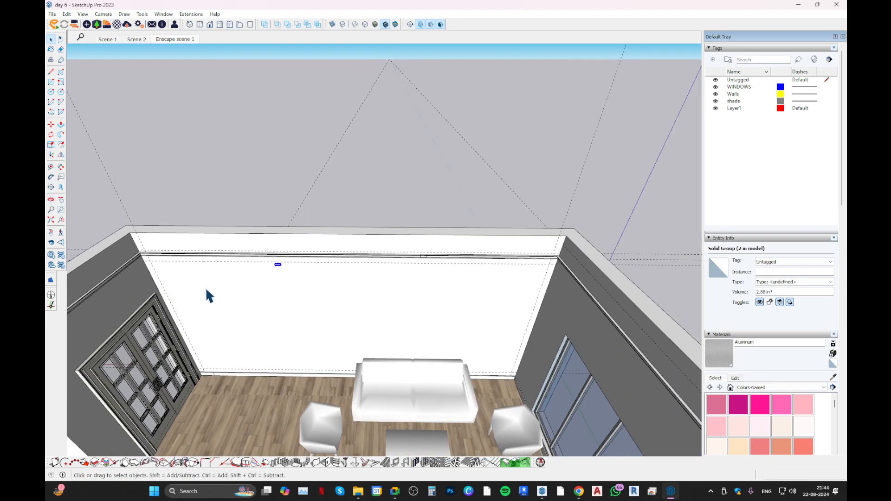
mouse_move(272, 295)
middle_mouse_down()
mouse_move(537, 255)
mouse_move(167, 277)
mouse_move(297, 325)
middle_mouse_up()
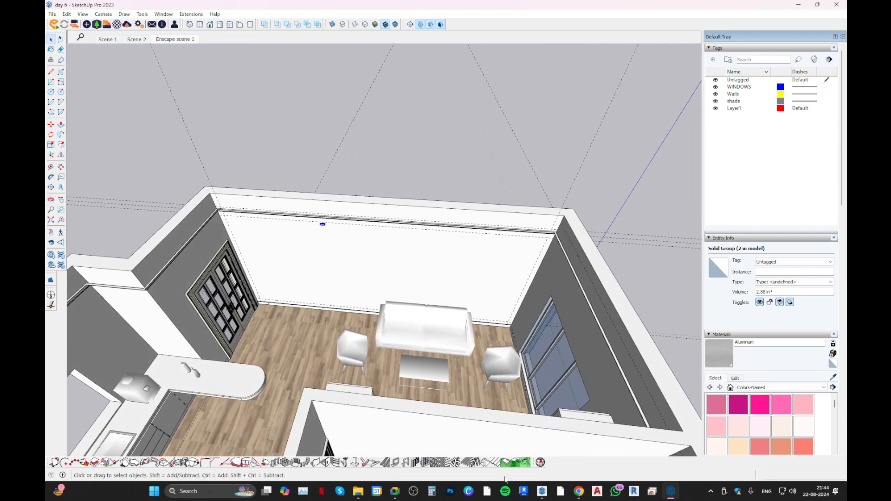
Switch to Chrome and examine the wall moulding pins on Pinterest, including the "wall Panels" pin and its related ideas.
left_click(578, 491)
scroll(303, 265, "down", 1)
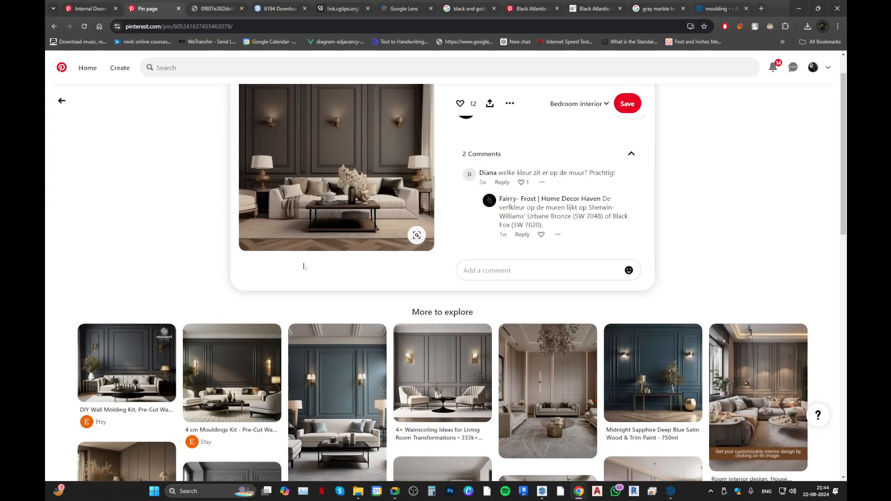
scroll(337, 385, "down", 6)
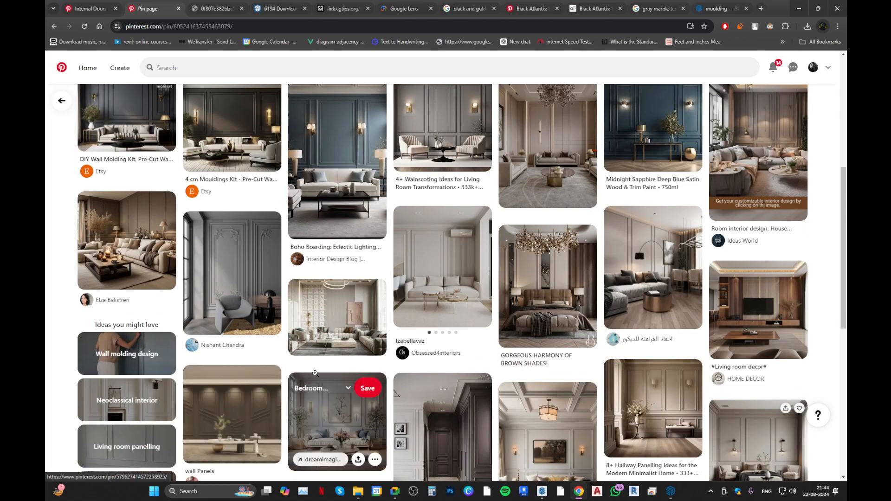
scroll(284, 367, "down", 2)
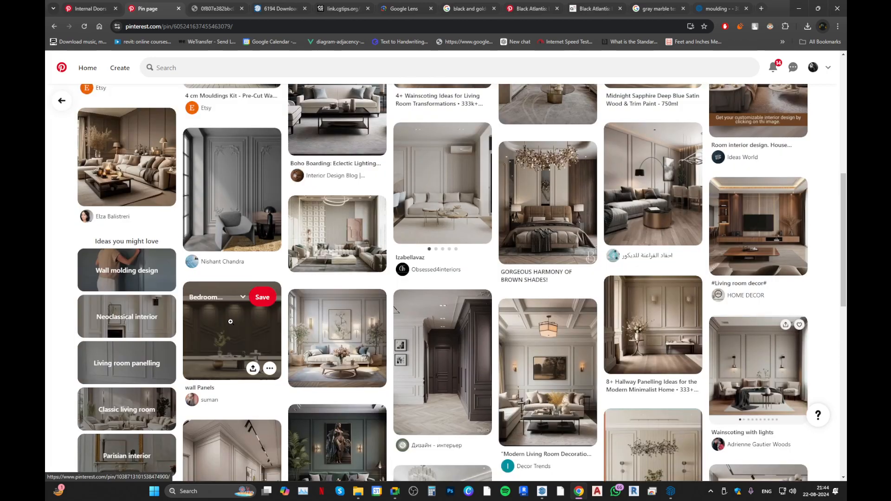
left_click(251, 344)
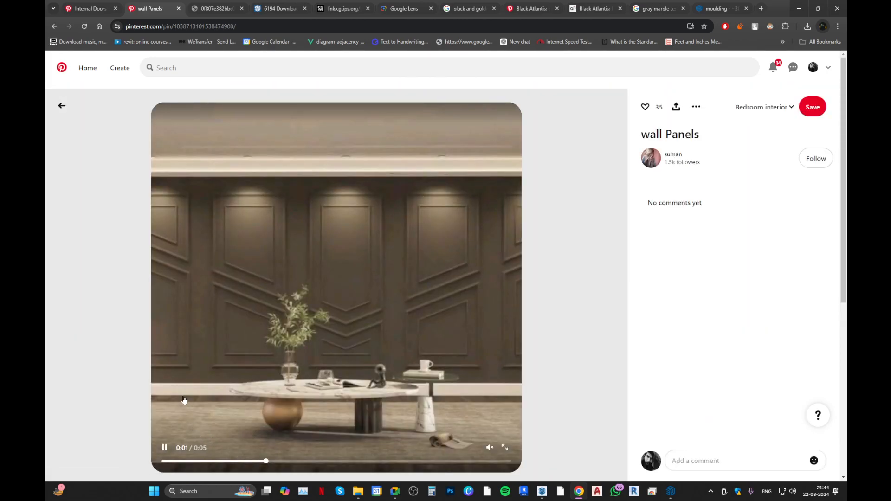
scroll(233, 305, "down", 5)
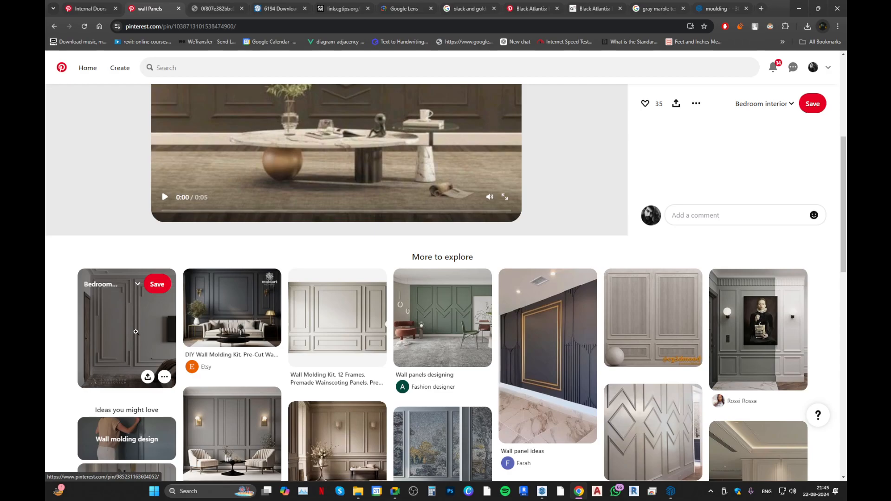
Examine the related pins of the earlier wall moulding reference, open "villa ground floor design" to study its panels, and return to SketchUp.
key("alt+Left")
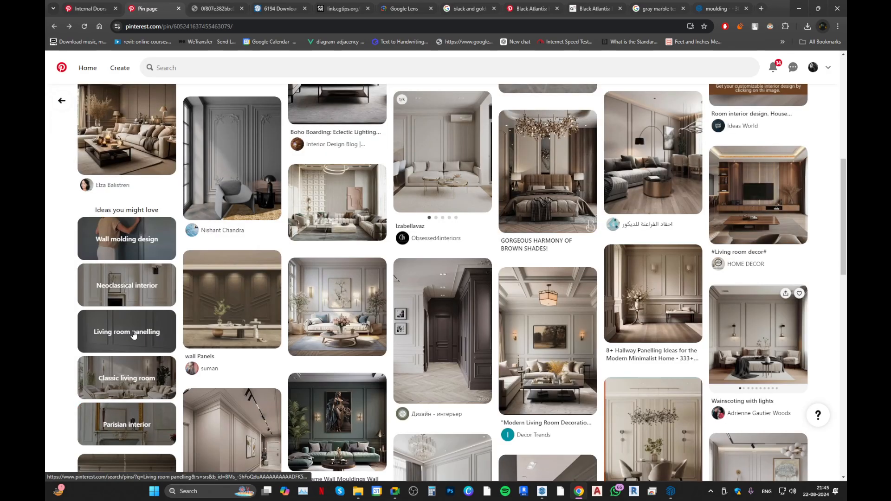
scroll(288, 404, "up", 9)
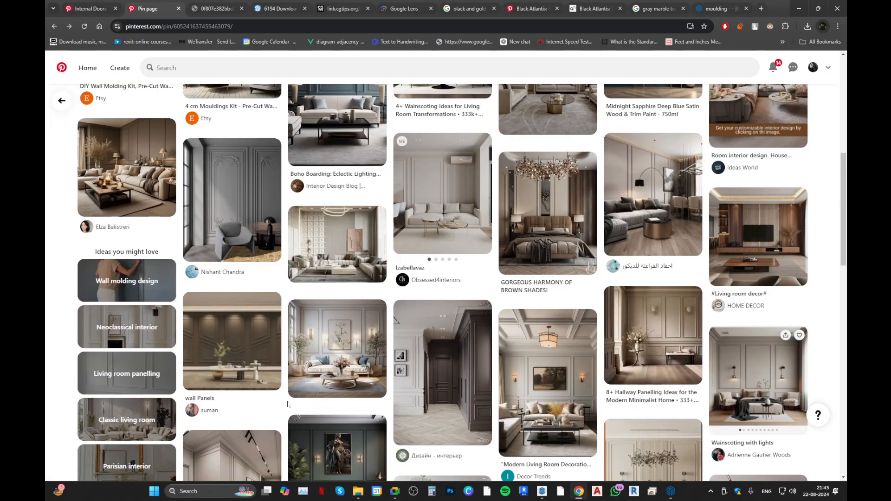
key("alt+Left")
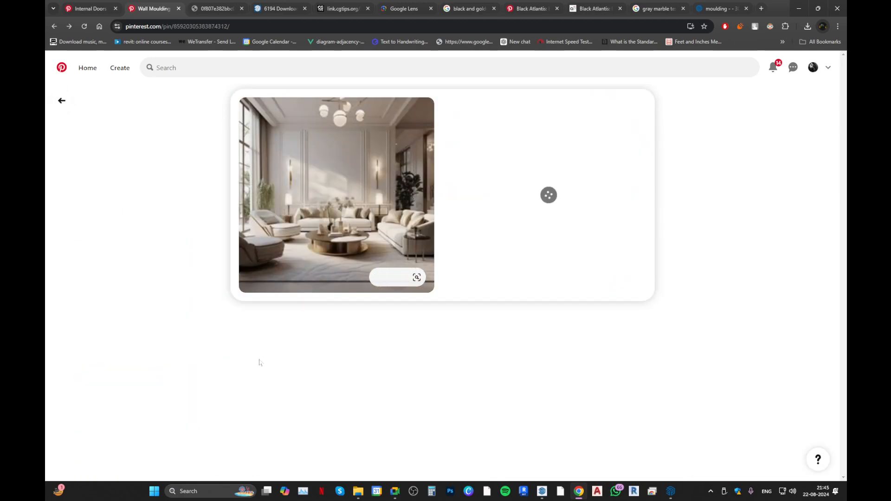
scroll(260, 362, "down", 3)
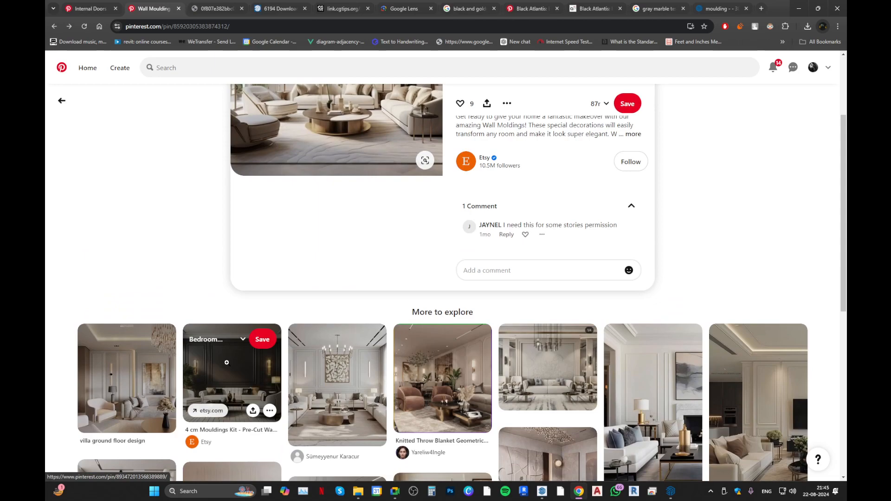
scroll(151, 359, "down", 3)
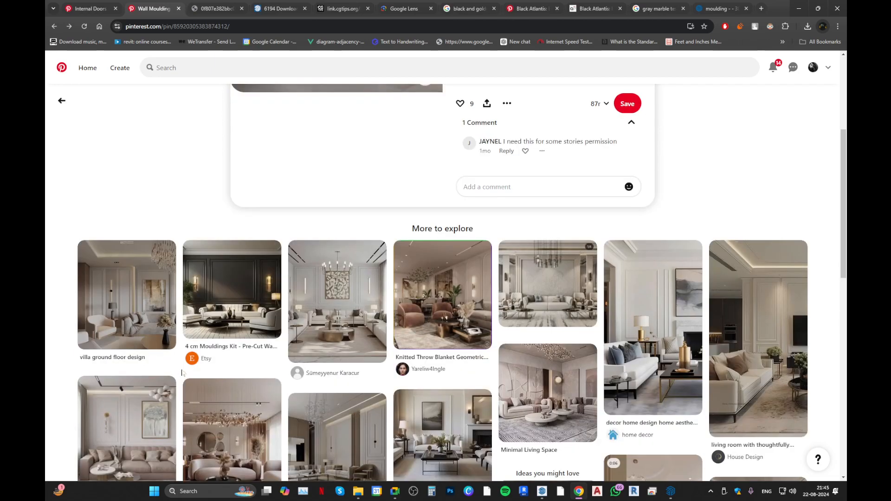
left_click(110, 252)
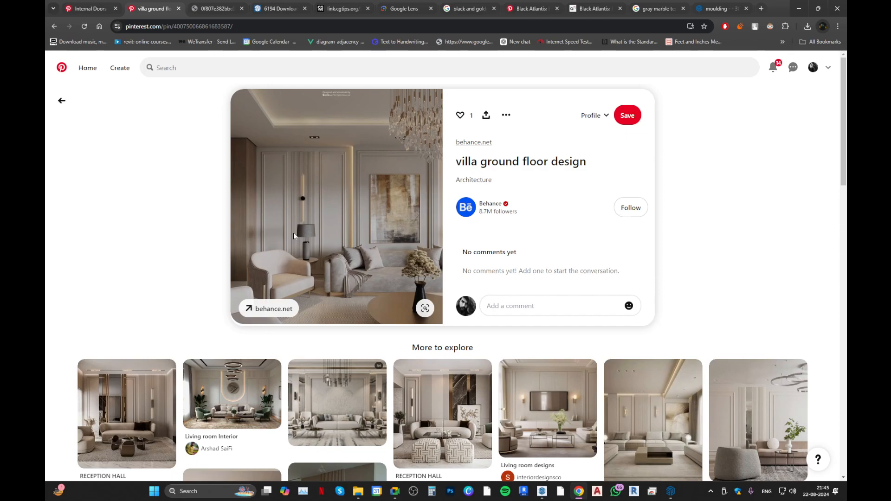
left_click(798, 8)
Place a vertical guide on the long wall about 11' 8" from the window-side corner, just past the sofa's door-side end.
scroll(343, 232, "up", 5)
middle_click_drag(280, 278, 360, 354)
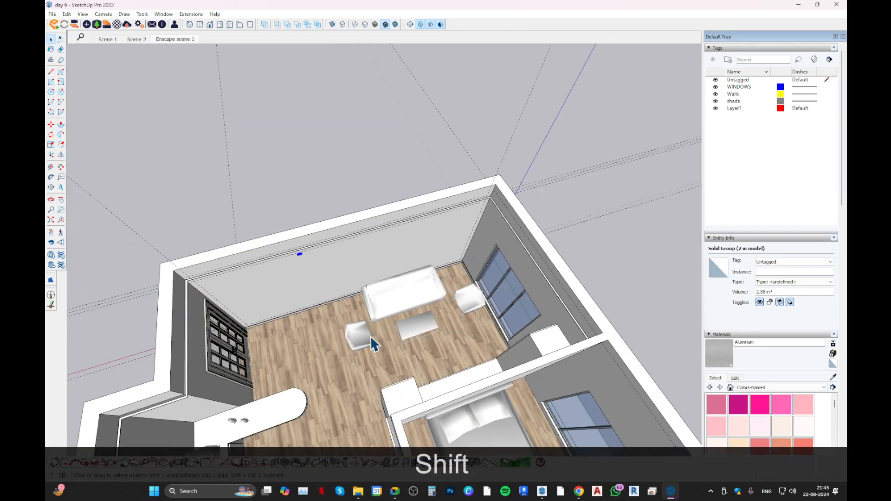
scroll(475, 231, "up", 2)
key("t")
left_click(475, 229)
scroll(355, 263, "down", 2)
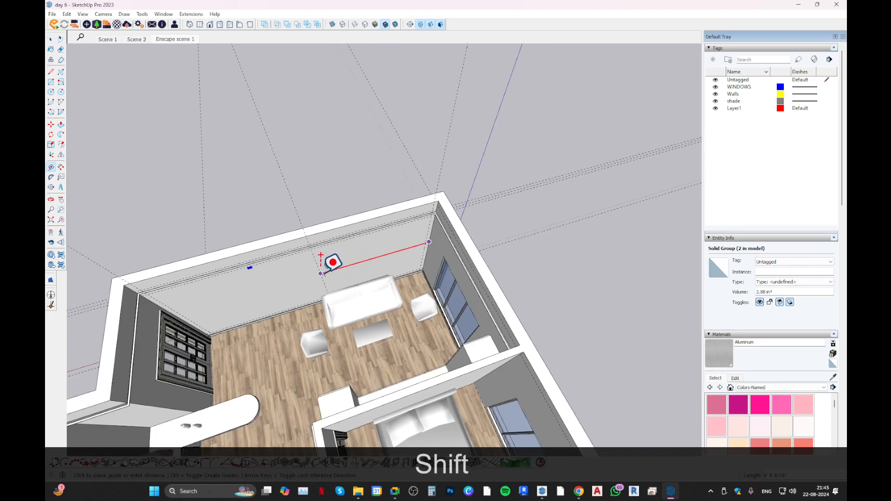
middle_click_drag(323, 273, 423, 210, "shift")
middle_click_drag(487, 297, 69, 245)
middle_click_drag(279, 279, 424, 338)
key("space")
left_click(407, 328)
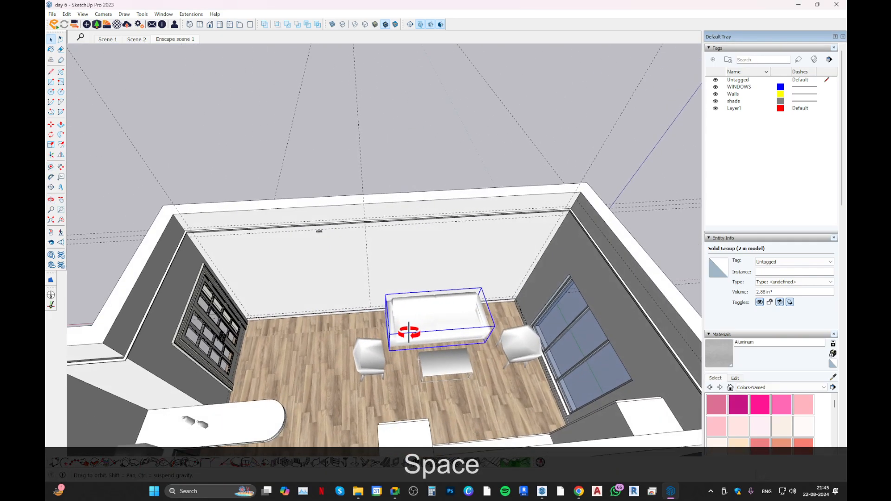
key("m")
middle_click_drag(433, 291, 436, 215)
key("space")
Draw a horizontal line about 11' 8" long on the long wall from the middle vertical guide to the window-side corner.
middle_click_drag(386, 268, 308, 309)
left_click(302, 235)
middle_click_drag(302, 235, 396, 293)
key("l")
left_click(370, 281)
left_click(645, 276)
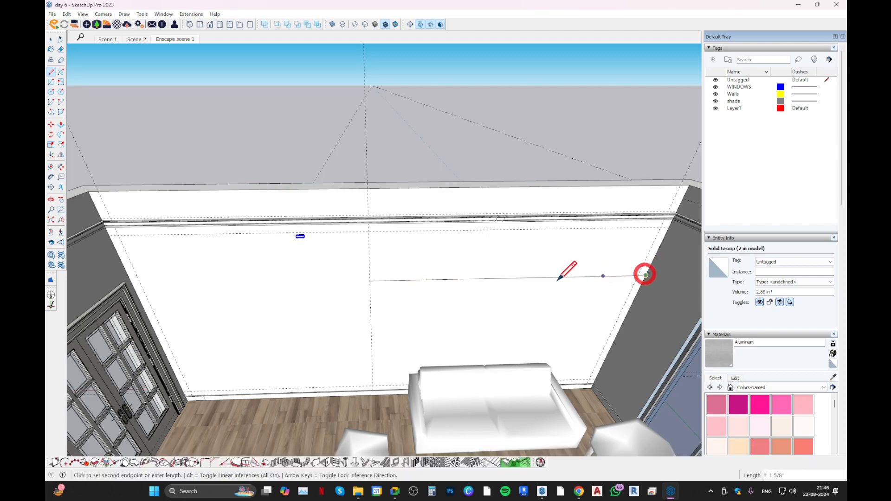
Divide the horizontal line on the long wall into 3 segments and select the window-side segment.
key("space")
left_click(550, 277)
right_click(549, 277)
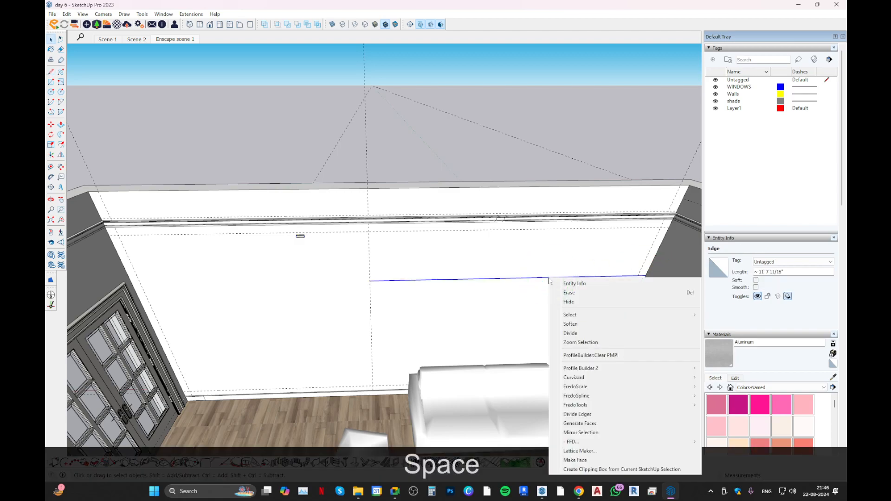
left_click(574, 334)
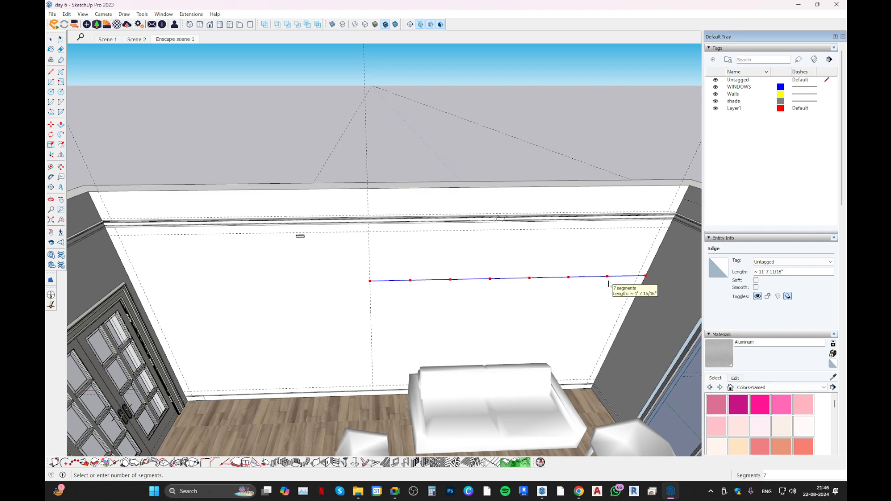
key("BackSpace")
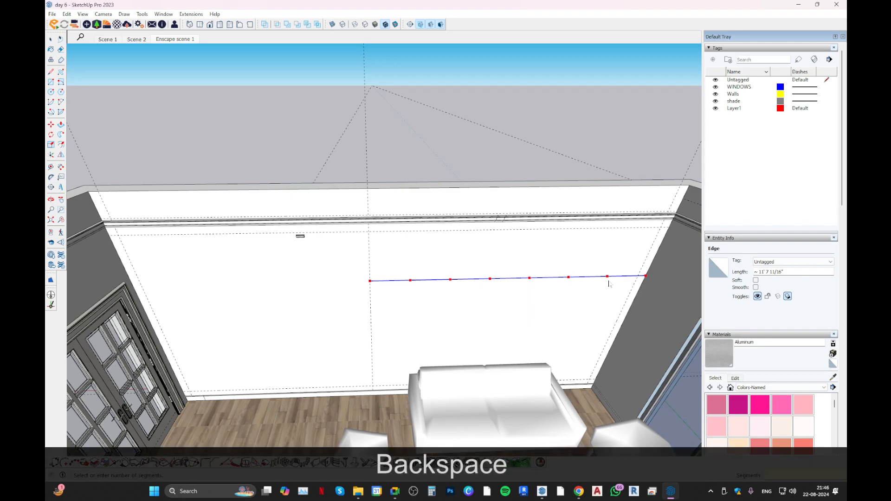
type("3")
key("Return")
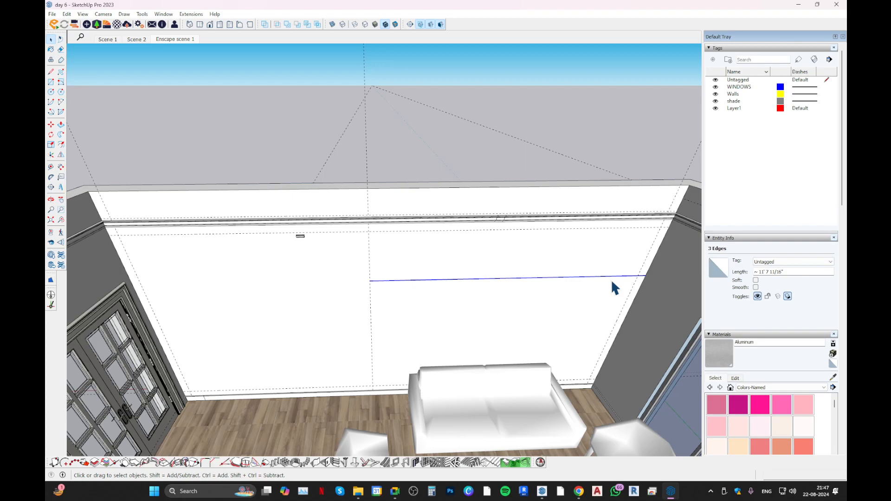
left_click(612, 276)
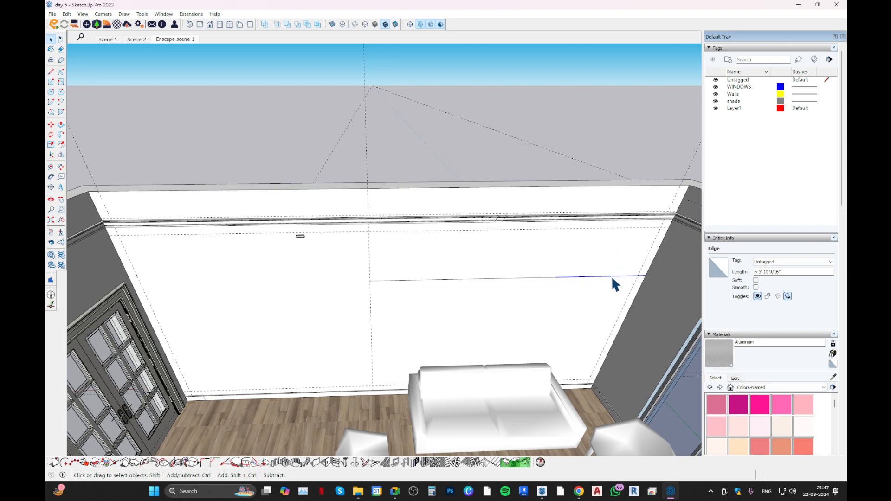
Place vertical guides at the two division points of the horizontal line, working from the window-side corner.
key("t")
left_click(639, 287)
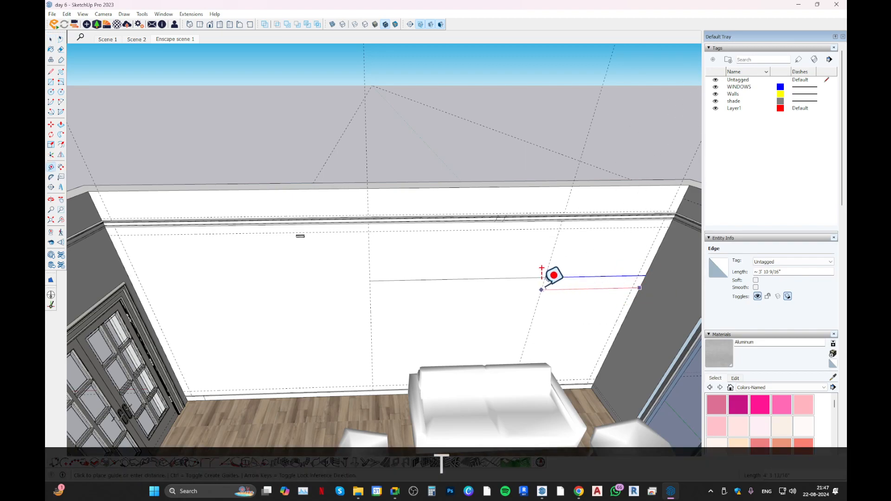
left_click(553, 286)
left_click(552, 286)
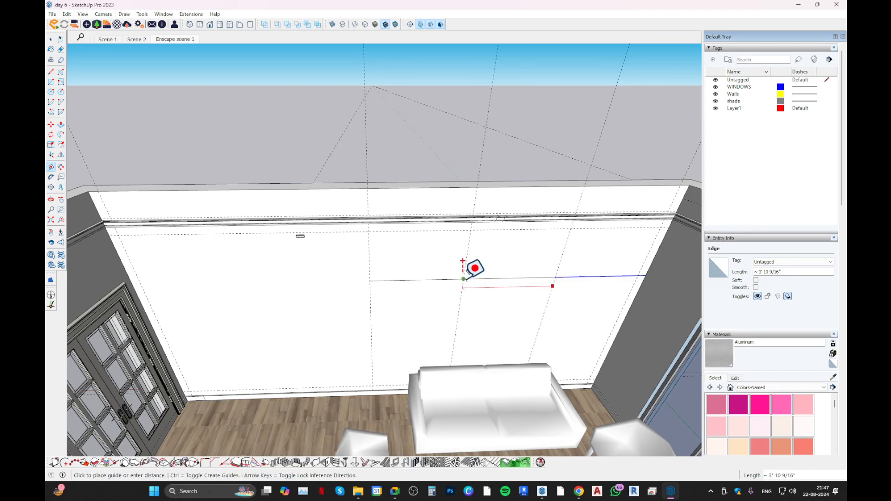
middle_click_drag(472, 266, 513, 204)
middle_click_drag(475, 265, 427, 271)
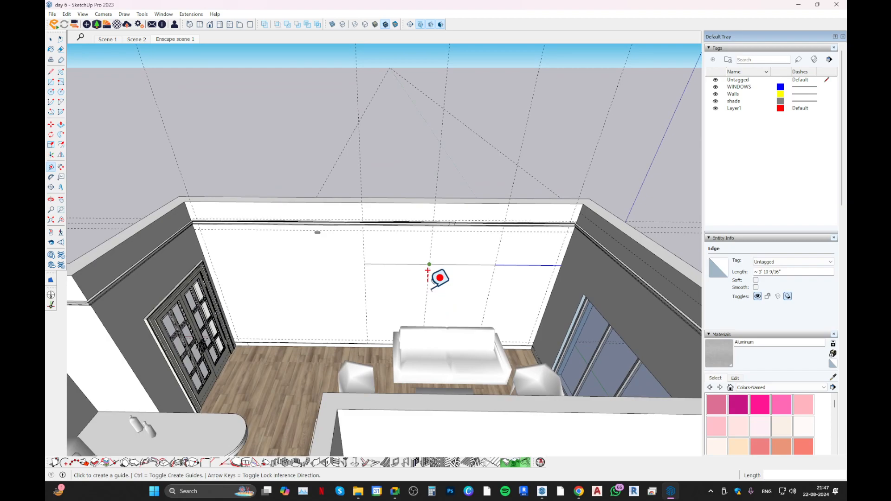
Undo the two division guides, the line's division and the horizontal line itself.
key("ctrl+z")
key("ctrl+z")
key("ctrl+z")
key("ctrl+z")
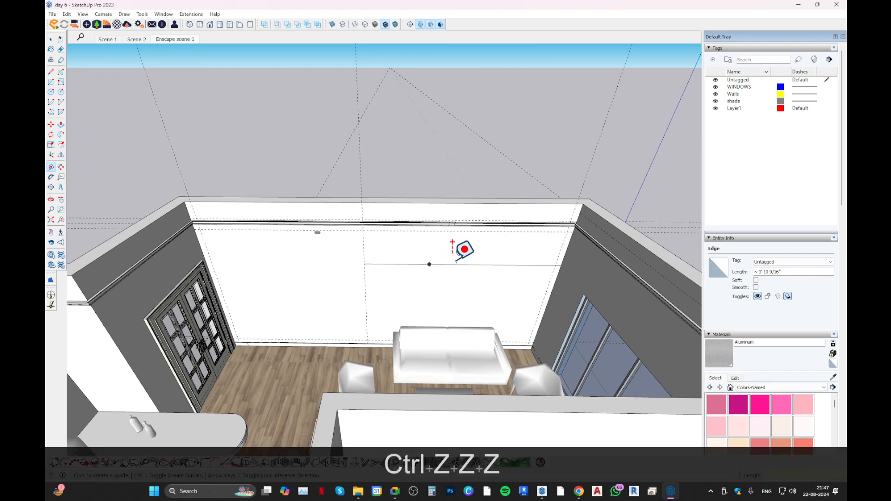
key("space")
Draw a horizontal line about 11' 4" long from the window-side 4" guide to the middle vertical guide.
key("l")
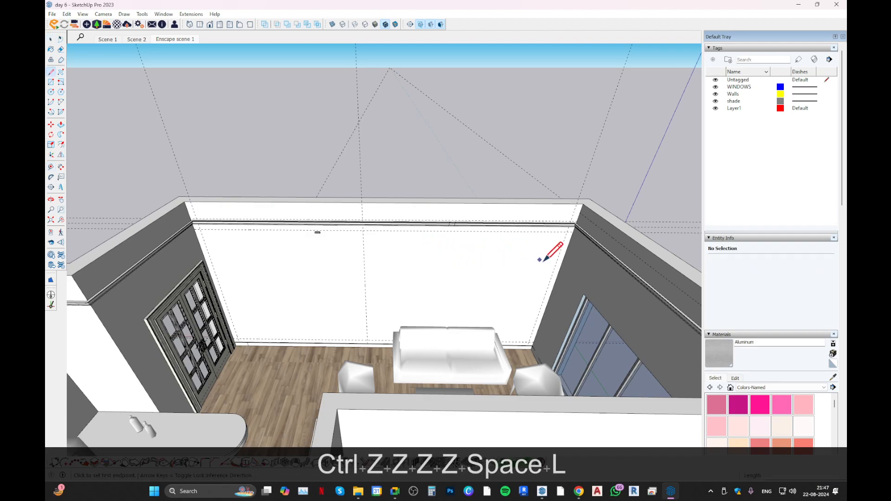
left_click(557, 262)
left_click(365, 260)
Divide the new horizontal line between the two vertical guides into 3 segments.
key("space")
left_click(411, 259)
right_click(411, 259)
left_click(435, 309)
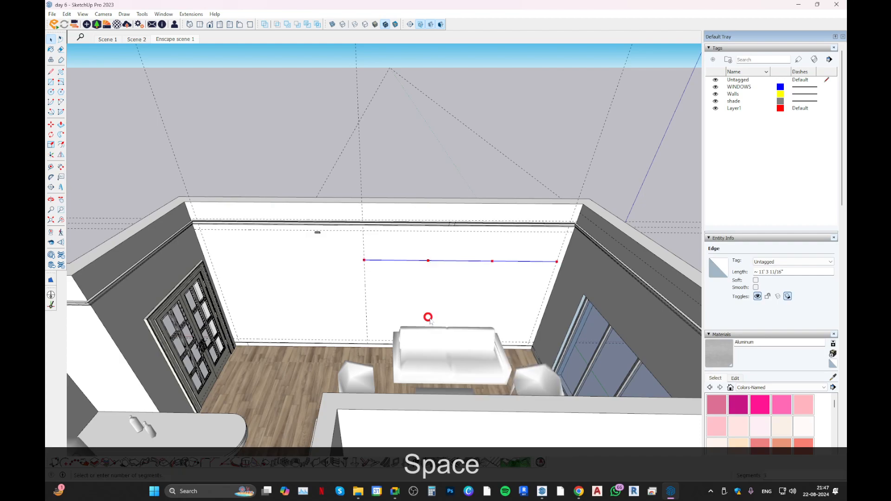
type("3")
key("Return")
Place vertical guides through the two division points of the line, starting from the middle guide.
key("t")
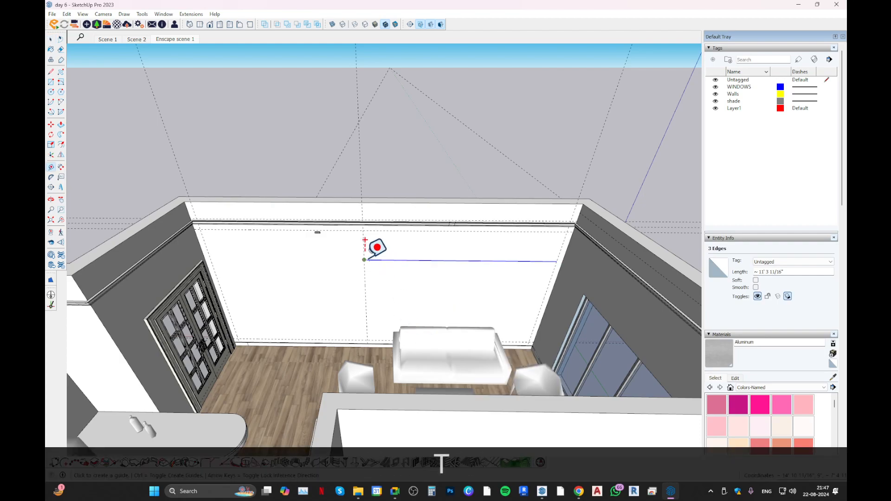
left_click(364, 277)
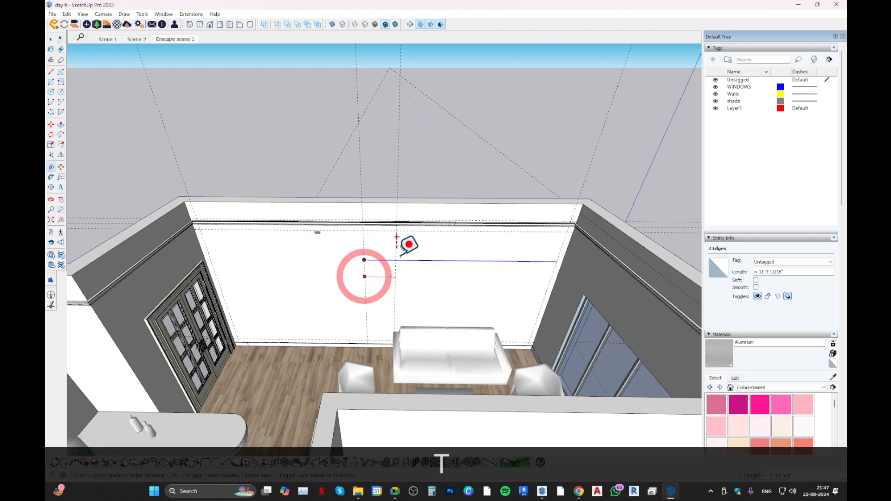
left_click(430, 258)
left_click(426, 280)
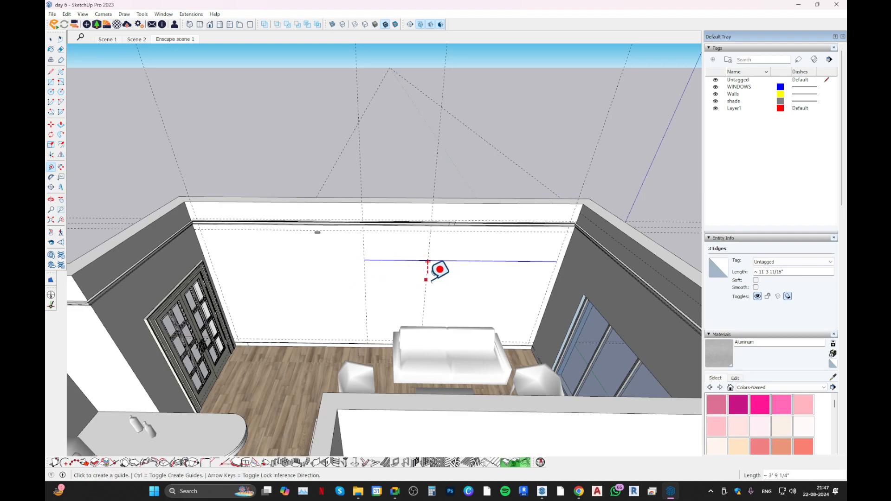
left_click(494, 260)
middle_click_drag(378, 272, 520, 223)
scroll(395, 262, "up", 3)
key("space")
middle_click_drag(382, 261, 459, 196, "shift")
scroll(459, 195, "up", 2)
left_click(312, 160)
middle_click_drag(320, 168, 277, 191)
key("m")
scroll(284, 174, "up", 5)
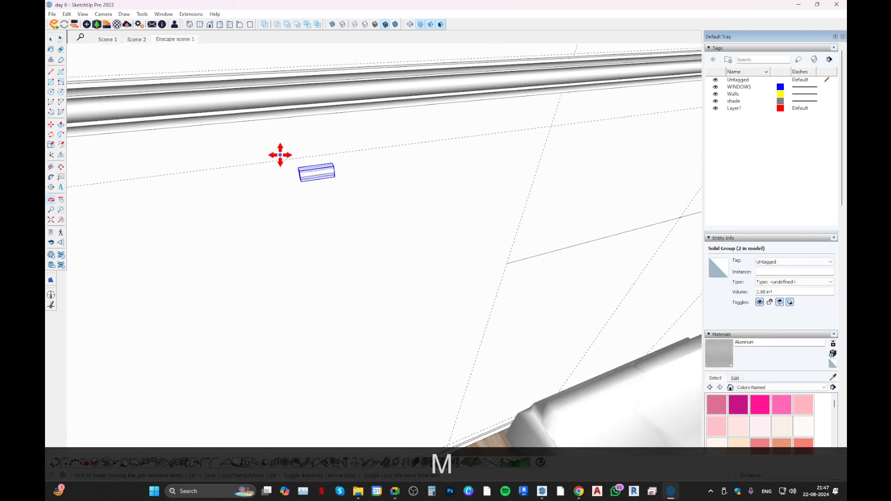
scroll(335, 179, "down", 5)
middle_click_drag(419, 213, 384, 201)
scroll(384, 201, "down", 2)
key("space")
middle_click_drag(438, 209, 402, 198)
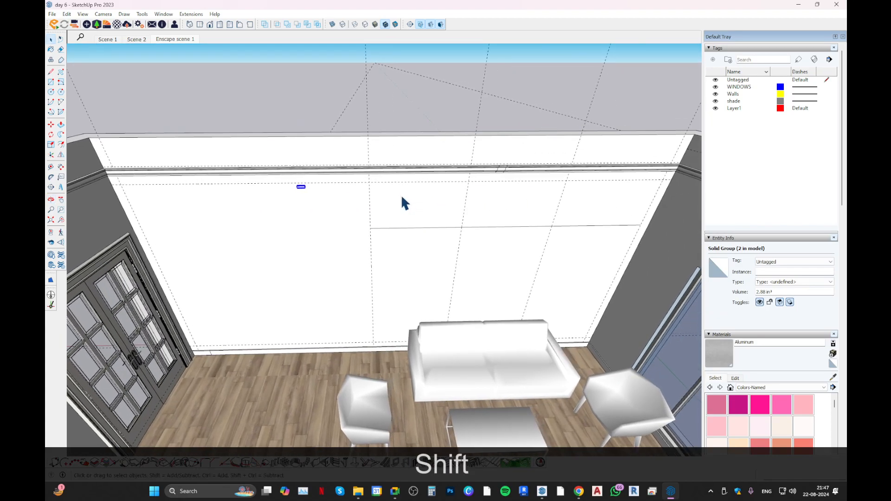
scroll(374, 182, "up", 1)
key("r")
left_click(370, 181)
middle_click_drag(373, 265, 432, 318)
scroll(410, 319, "up", 4)
key("space")
Hide the Oskar Sofa component standing in front of the long wall.
right_click(458, 354)
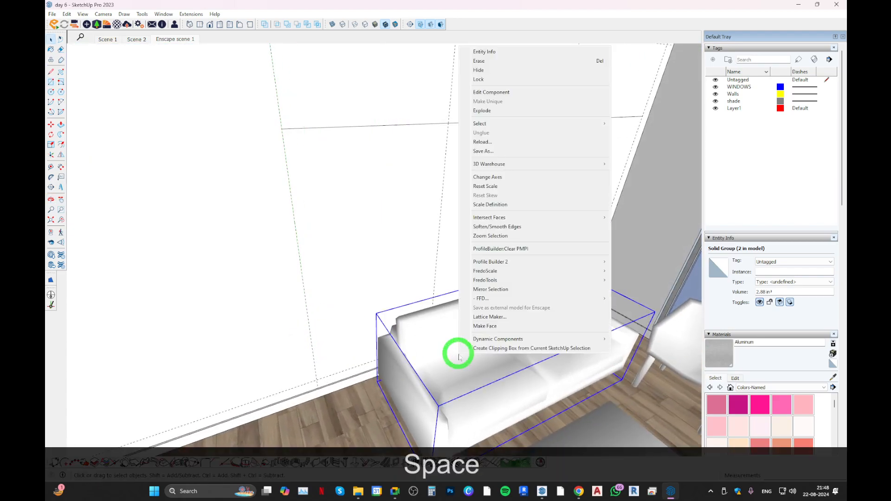
left_click(497, 71)
scroll(469, 153, "down", 4)
middle_click_drag(444, 182, 407, 193)
Place vertical guides 2" to each side of both division guides on the long wall.
key("t")
left_click(422, 185)
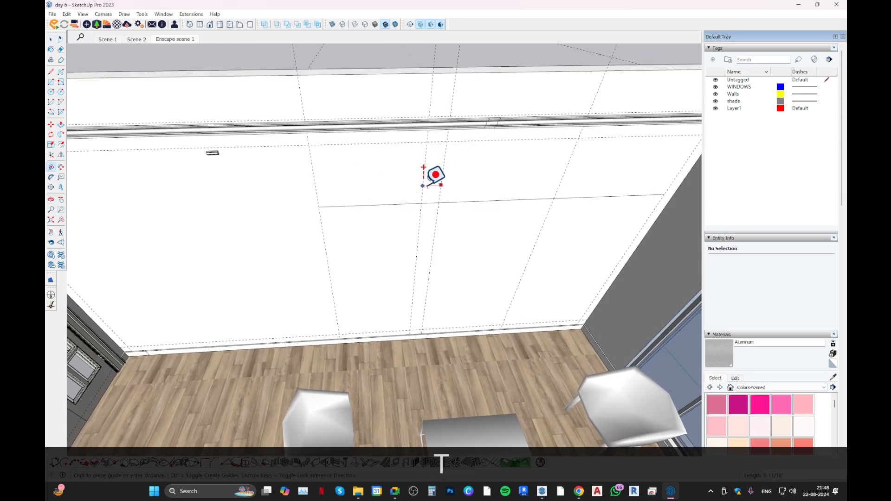
type("2")
key("Return")
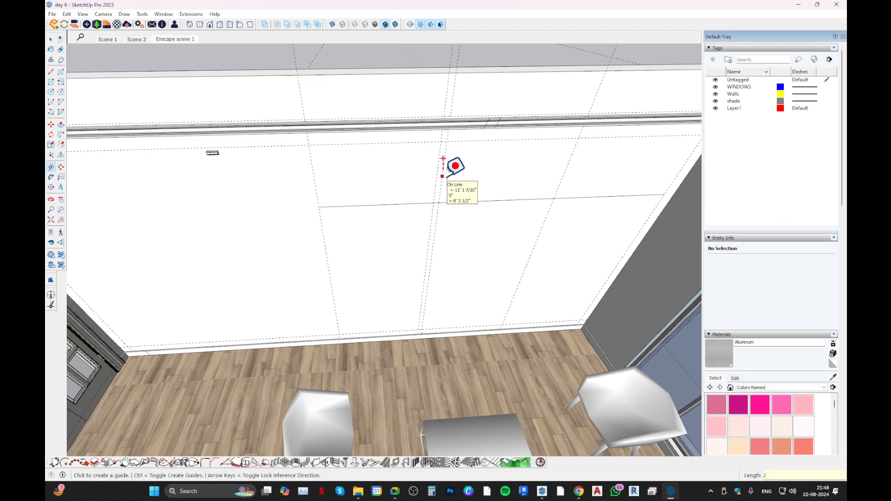
left_click(445, 158)
type("2")
key("Return")
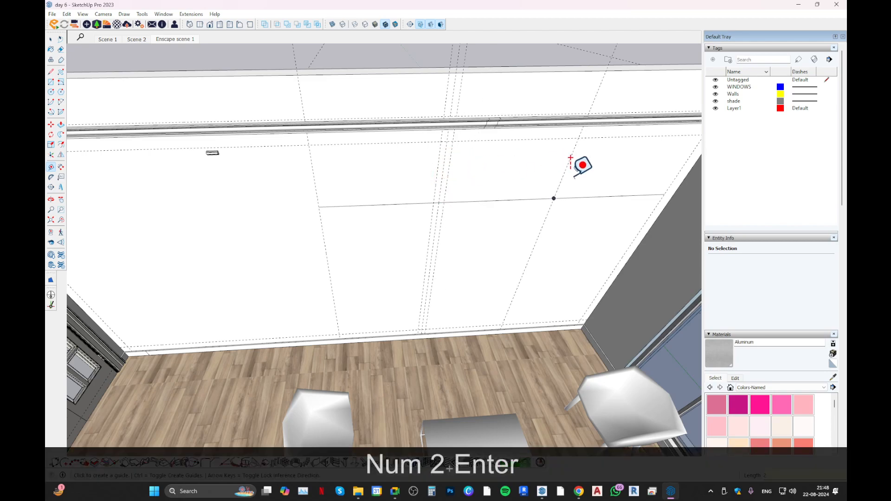
type("2")
key("Return")
left_click(569, 158)
type("2")
key("Return")
Erase the horizontal line that was used to divide the wall.
key("space")
key("e")
left_click_drag(517, 205, 416, 202)
mouse_move(617, 181)
middle_mouse_down()
mouse_move(522, 215)
mouse_move(511, 149)
mouse_move(431, 215)
mouse_move(465, 258)
mouse_move(412, 266)
mouse_move(346, 208)
middle_mouse_up()
key("shift+space")
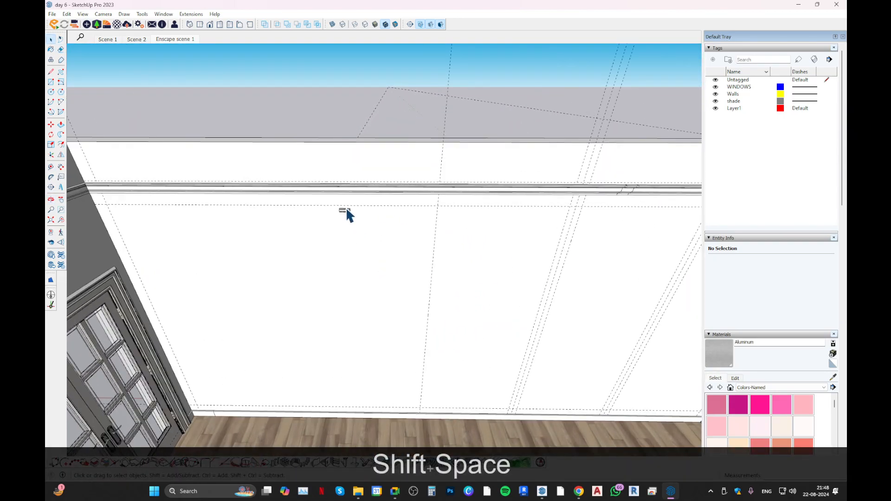
Draw a panel rectangle about 8' 8" by 3' 7 1/4" from the middle vertical guide to the nearest 2" offset guide.
scroll(343, 212, "up", 1)
scroll(450, 215, "down", 2)
key("r")
left_click(450, 208)
key("ctrl+z")
left_click(572, 206)
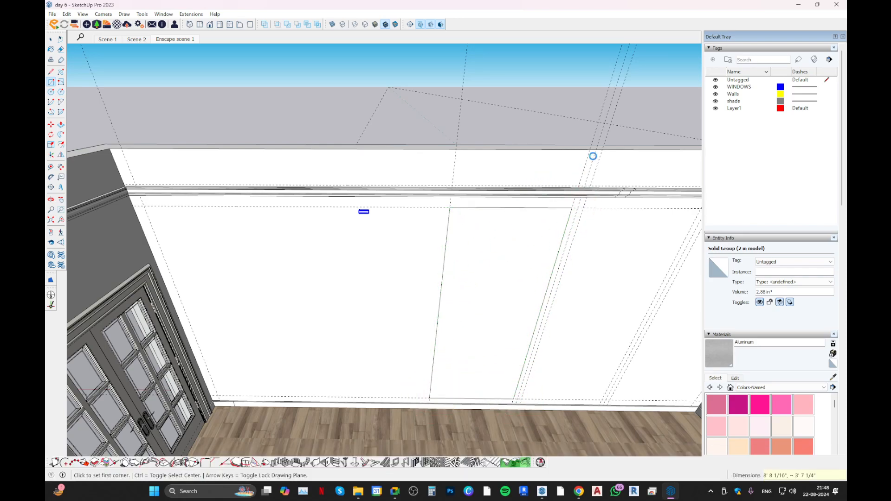
Erase the centre guide of the three beside the first panel rectangle.
key("e")
key("e")
mouse_move(445, 183)
middle_mouse_down()
mouse_move(478, 208)
mouse_move(411, 200)
middle_mouse_up()
scroll(410, 200, "up", 3)
key("shift+space")
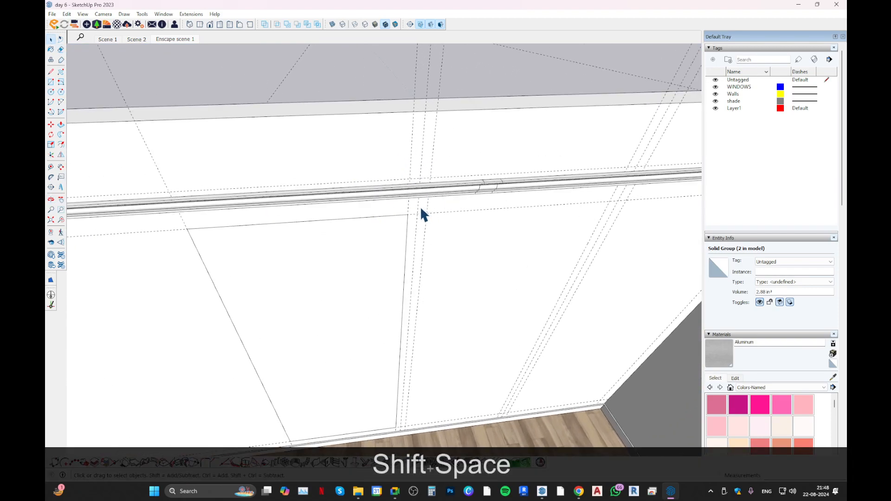
key("r")
key("e")
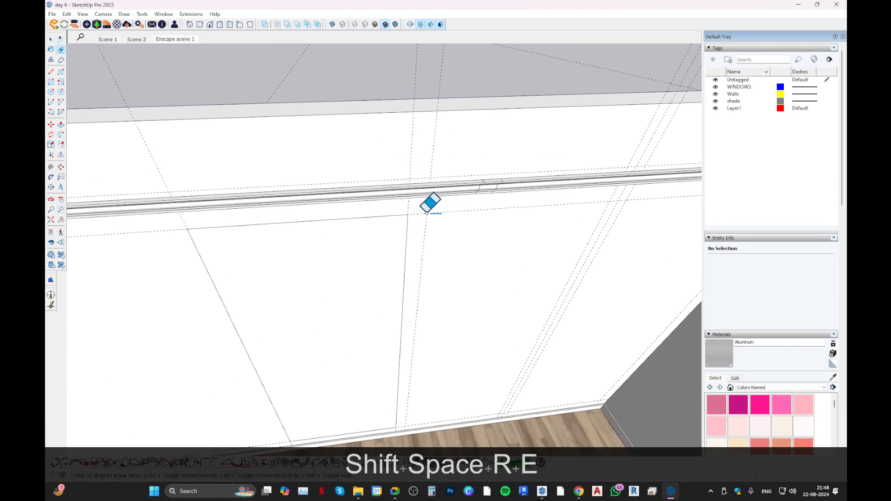
Draw the second panel rectangle between the facing 2" offset guides, from the upper horizontal guide down to the lower one.
key("r")
left_click(425, 212)
scroll(518, 305, "down", 2)
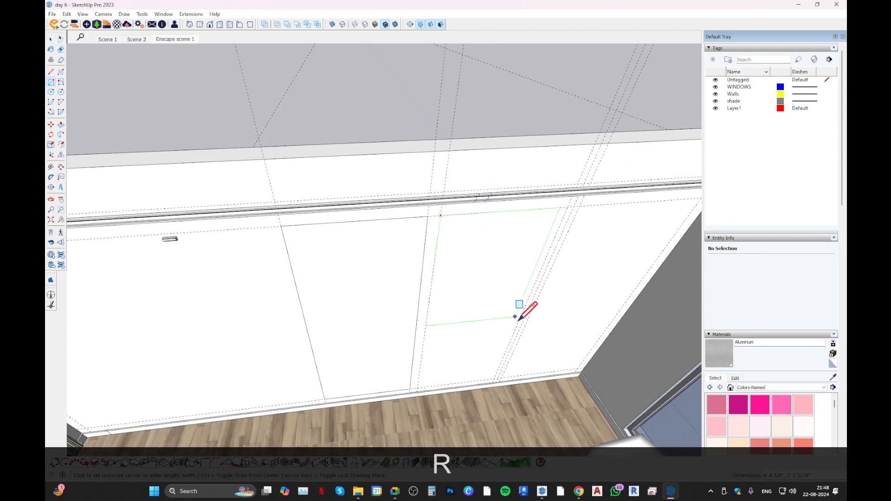
scroll(515, 388, "up", 3)
scroll(491, 396, "up", 3)
left_click(477, 393)
Draw the third panel rectangle, about 3' 7 1/4" wide, from the last offset guide to the window-side vertical guide.
scroll(441, 344, "down", 1)
left_click(487, 386)
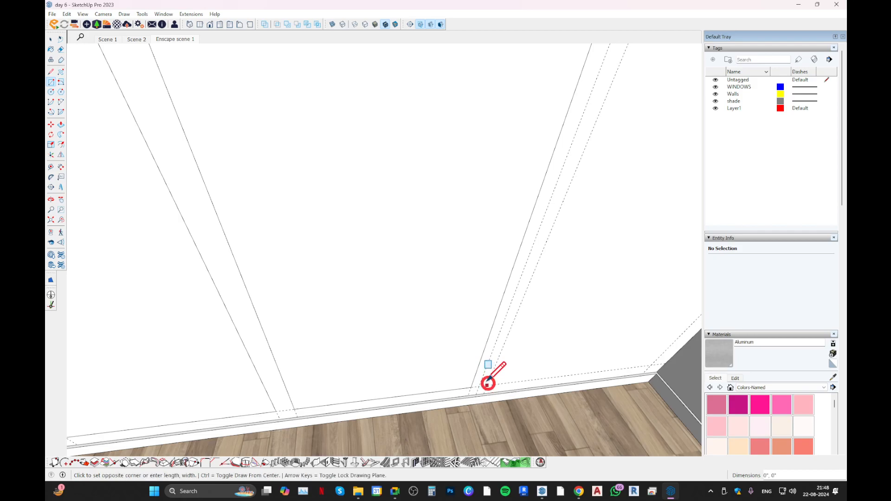
scroll(522, 232, "down", 2)
middle_click_drag(511, 274, 391, 302, "shift")
scroll(427, 249, "down", 2)
middle_click_drag(557, 58, 547, 119, "shift")
left_click(562, 133)
Measure the widths of the panel rectangles along their top edges.
scroll(438, 190, "down", 2)
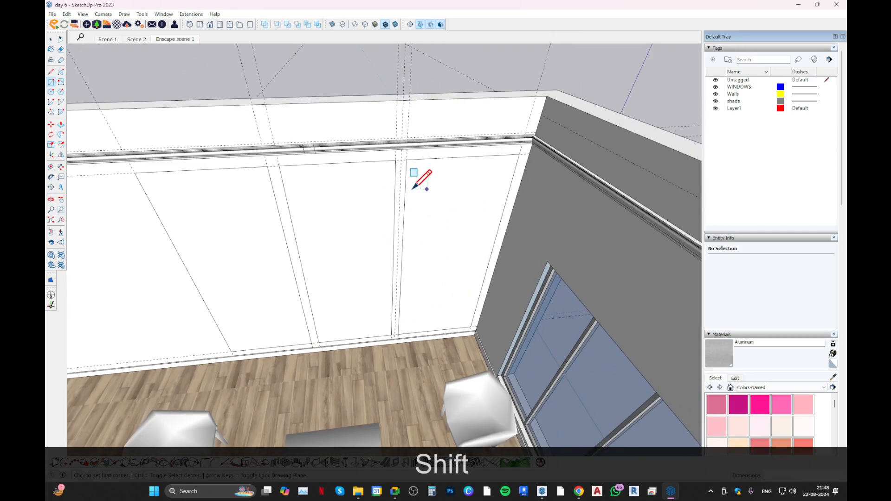
middle_click_drag(426, 189, 515, 153, "shift")
middle_click_drag(450, 157, 352, 201)
key("space")
key("t")
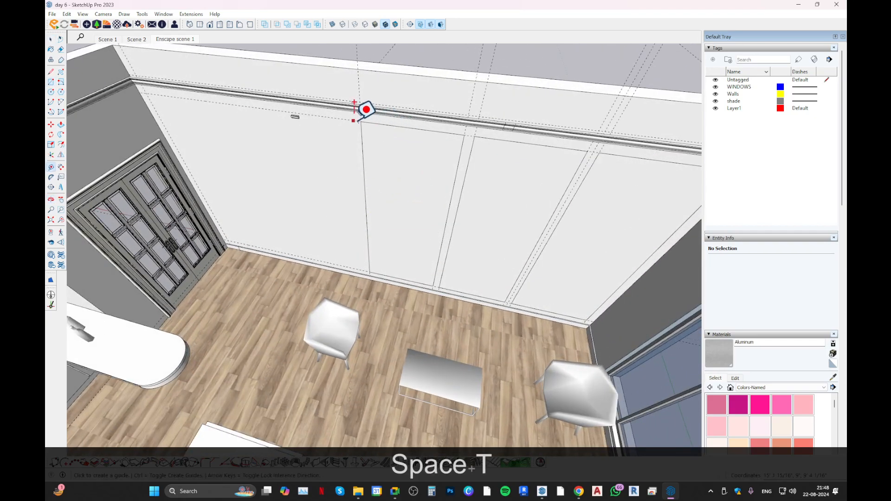
left_click(361, 121)
key("Escape")
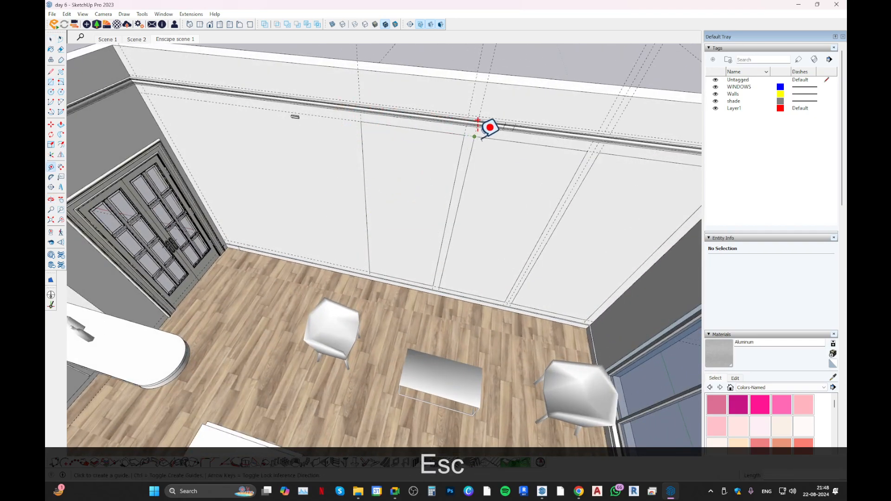
key("Escape")
left_click(464, 135)
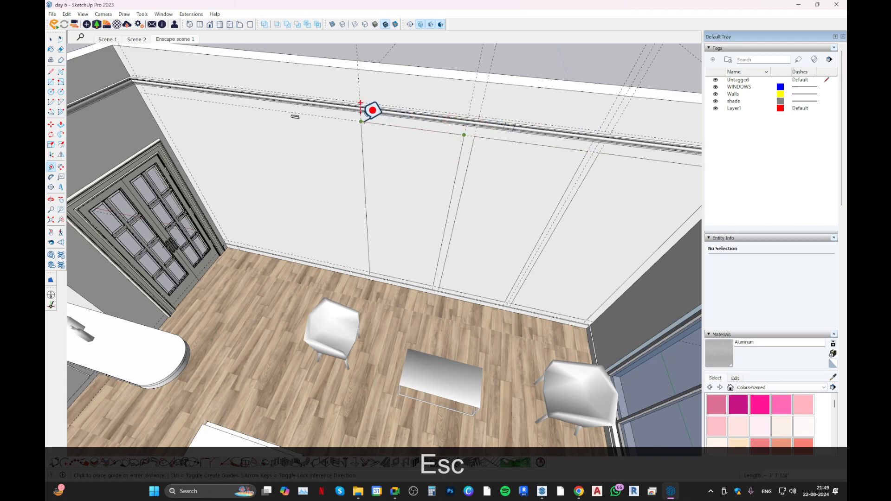
key("Escape")
middle_click_drag(562, 119, 463, 150, "shift")
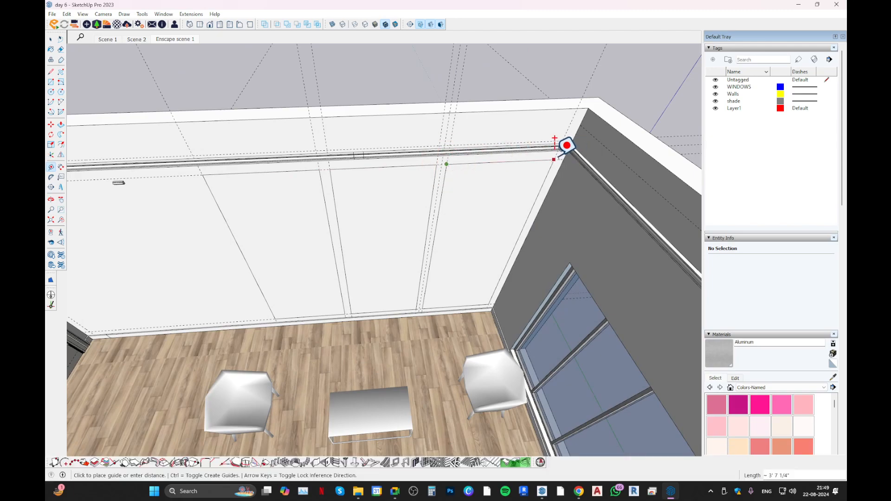
key("space")
Measure the first panel's width and the overall span from its outer top corner to the window-side end.
middle_click_drag(438, 165, 319, 174)
scroll(395, 198, "down", 2)
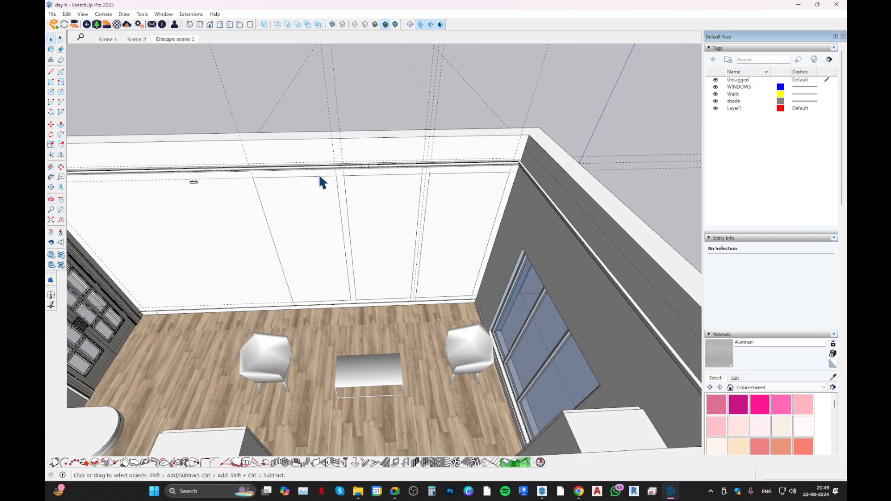
scroll(320, 174, "up", 2)
key("t")
left_click(344, 189)
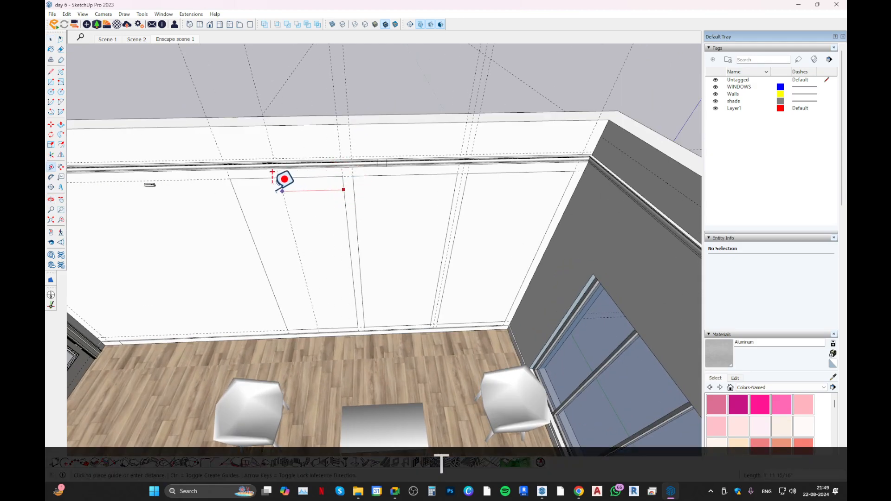
middle_click_drag(288, 181, 246, 184)
key("Escape")
left_click(227, 185)
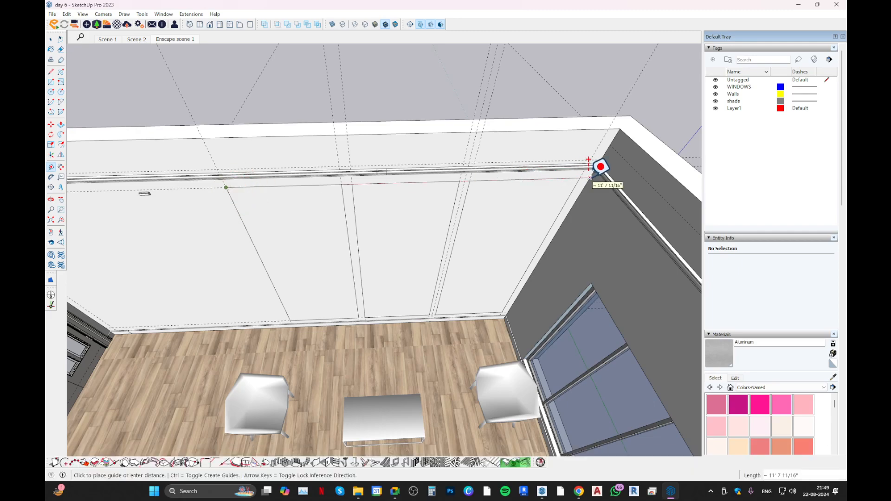
middle_click_drag(588, 159, 432, 166)
key("space")
Compare the three panel widths by measuring between their vertical edges.
key("t")
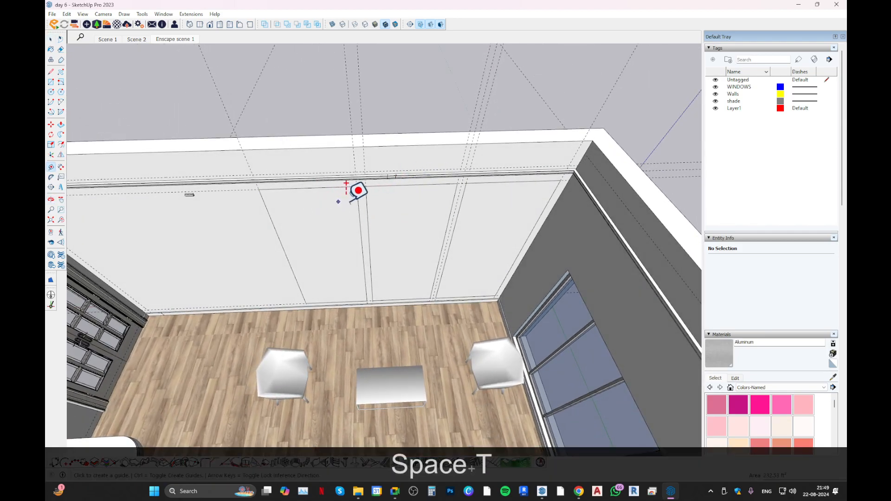
left_click(358, 204)
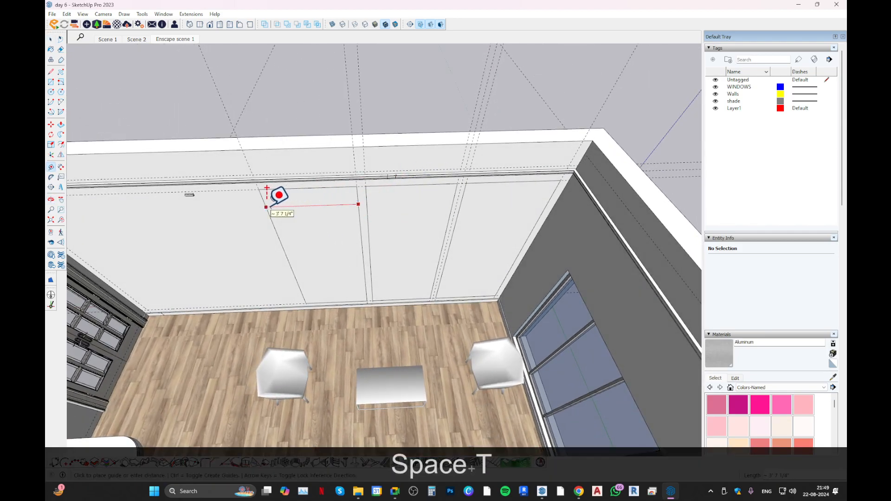
key("Escape")
left_click(366, 200)
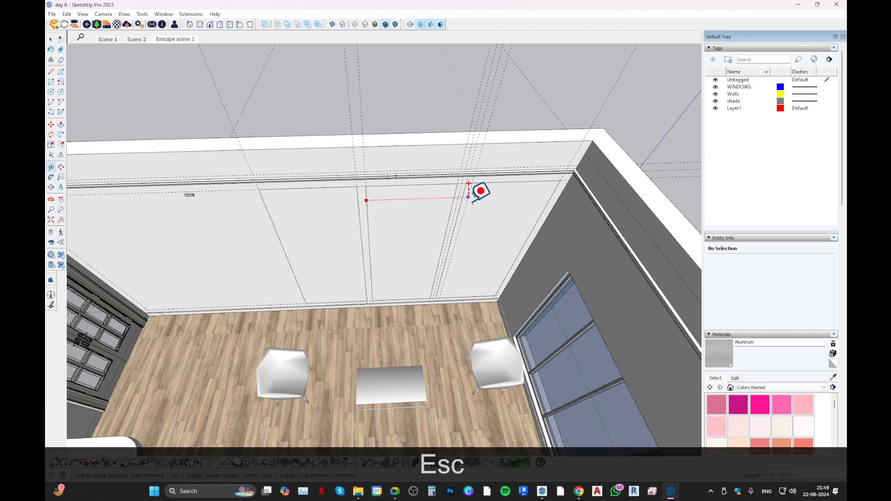
key("Escape")
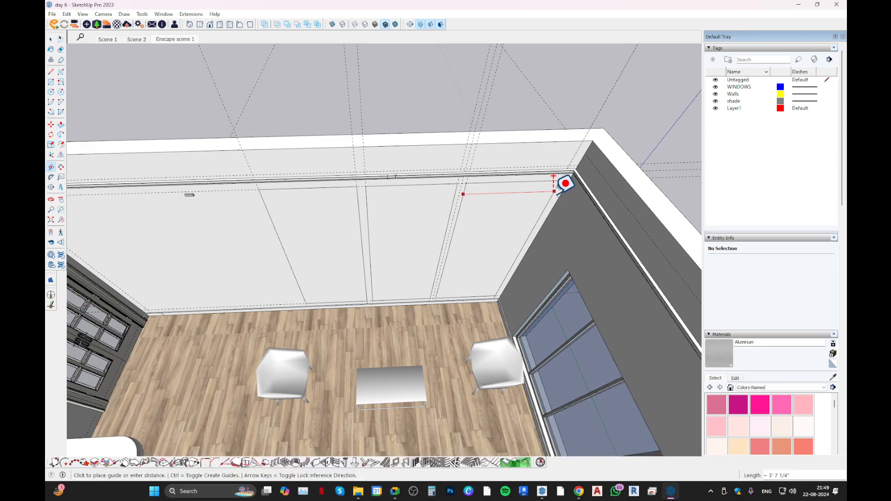
key("space")
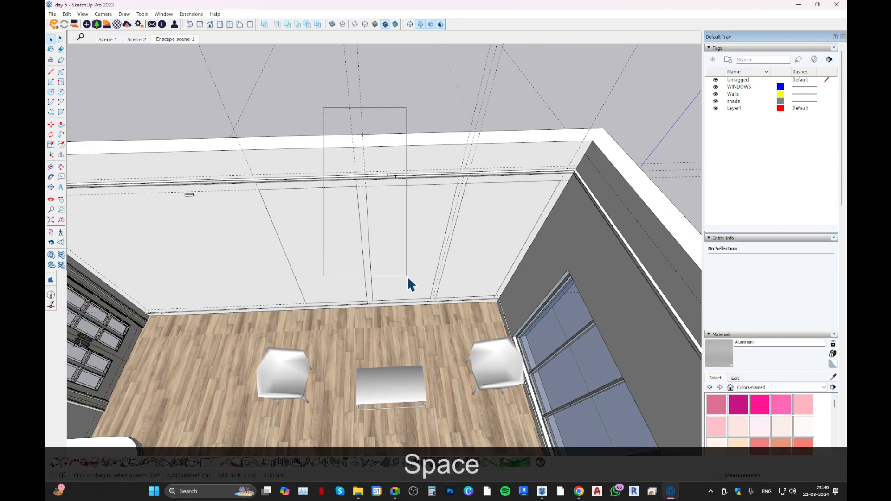
Delete the vertical layout guides around the three panel rectangles, including the window-side ones.
left_click(323, 102)
left_click_drag(500, 96, 388, 115)
key("Delete")
left_click_drag(322, 87, 190, 110)
key("Delete")
left_click(359, 95)
key("Delete")
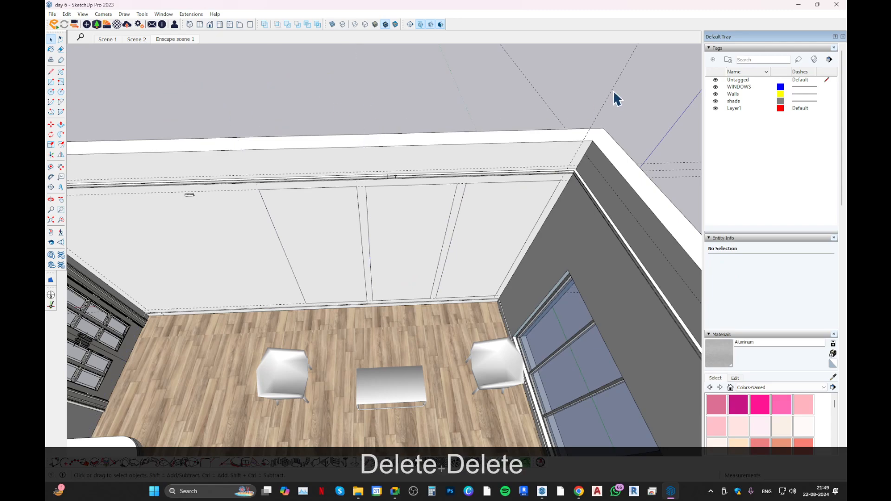
left_click_drag(564, 80, 459, 106)
key("Delete")
Try moving the two vertical edges between the first and second panels 1" towards the door side.
scroll(510, 120, "down", 1)
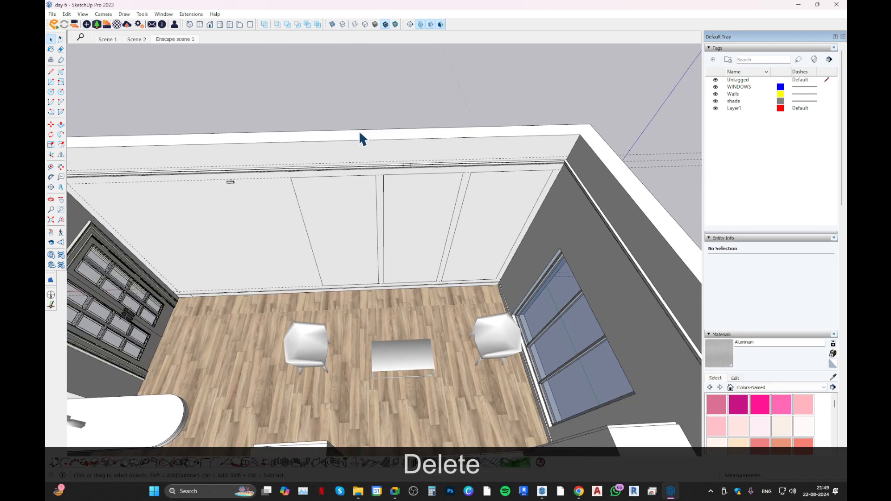
scroll(402, 216, "up", 2)
key("t")
left_click(385, 181)
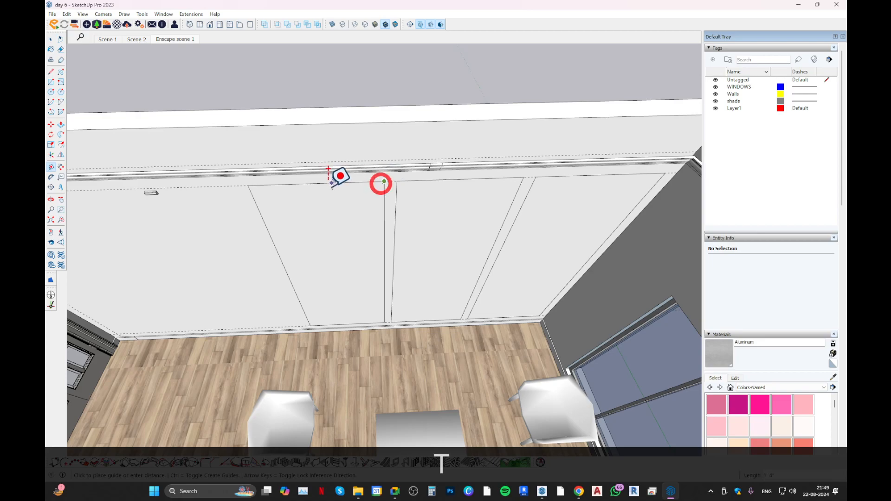
key("space")
scroll(419, 172, "down", 4)
left_click_drag(361, 123, 422, 288)
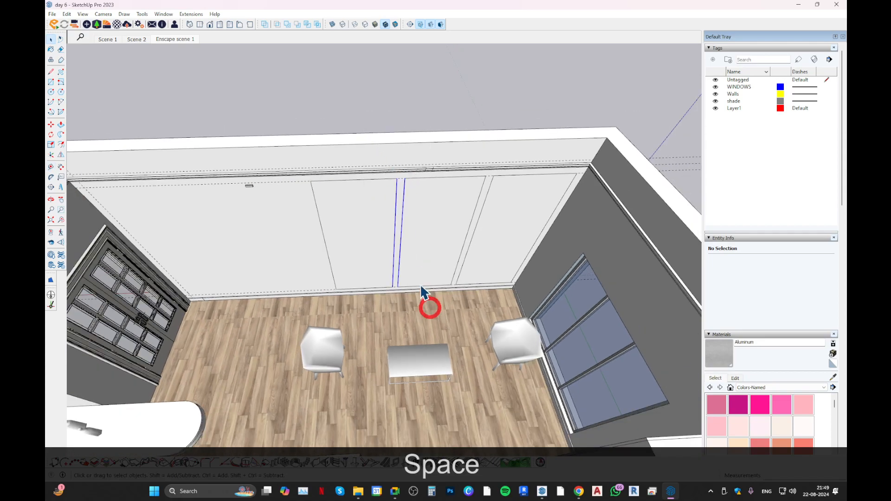
left_click(444, 223)
left_click_drag(365, 148, 435, 302)
key("m")
left_click(425, 243)
type("1")
key("Return")
Measure the first and second panels' widths and undo the 1" edge move.
key("space")
key("t")
left_click(403, 178)
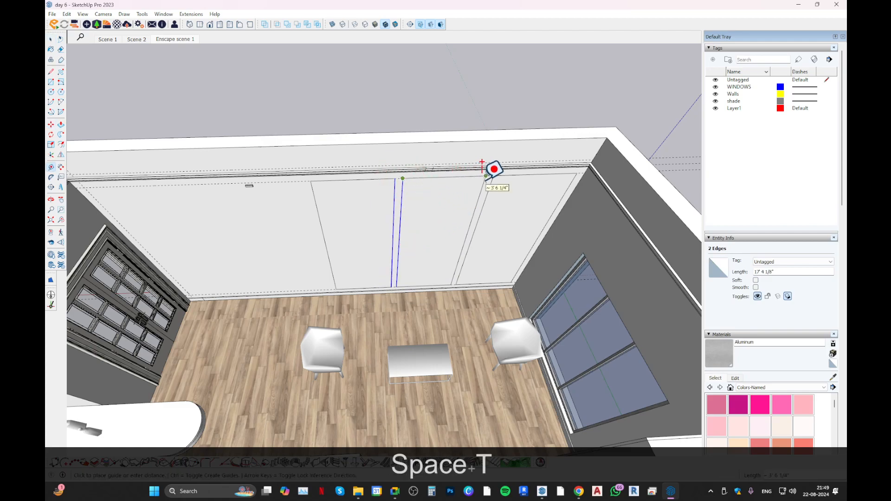
key("Escape")
left_click(394, 178)
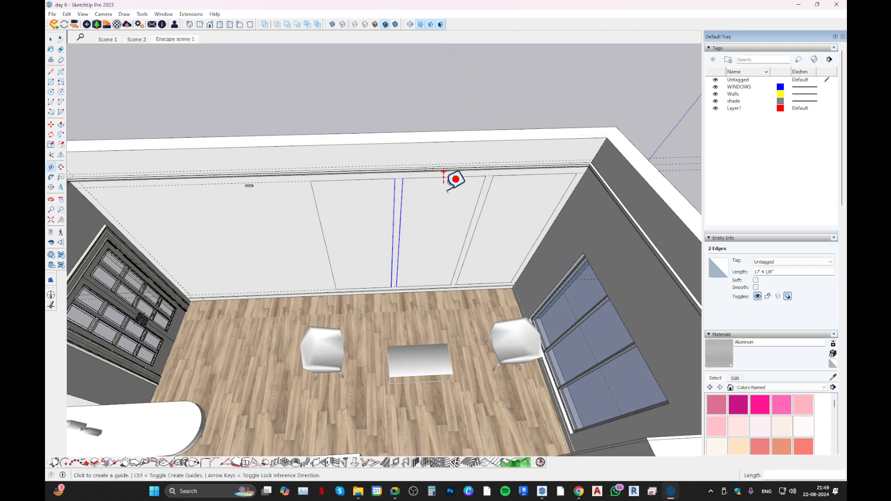
key("Escape")
key("ctrl+z")
key("space")
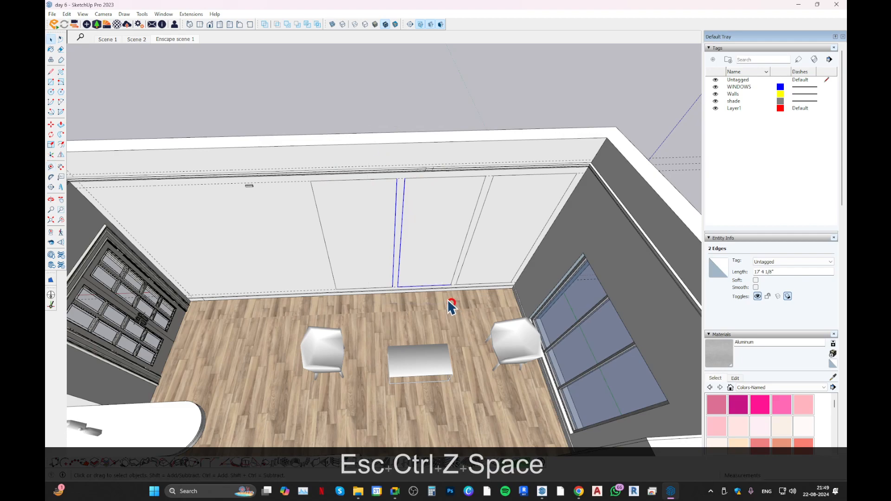
Move the two vertical edges between the first and second panels 0.5" towards the door side.
left_click_drag(366, 104, 430, 301)
key("m")
left_click(433, 251)
type(".5")
key("Return")
key("space")
Move the two vertical edges between the second and third panels 0.5" towards the window side.
left_click_drag(439, 101, 495, 313)
key("m")
left_click(495, 215)
type(".5")
key("Return")
Check the adjusted widths of the three panels with the Tape Measure.
key("space")
key("t")
left_click(487, 176)
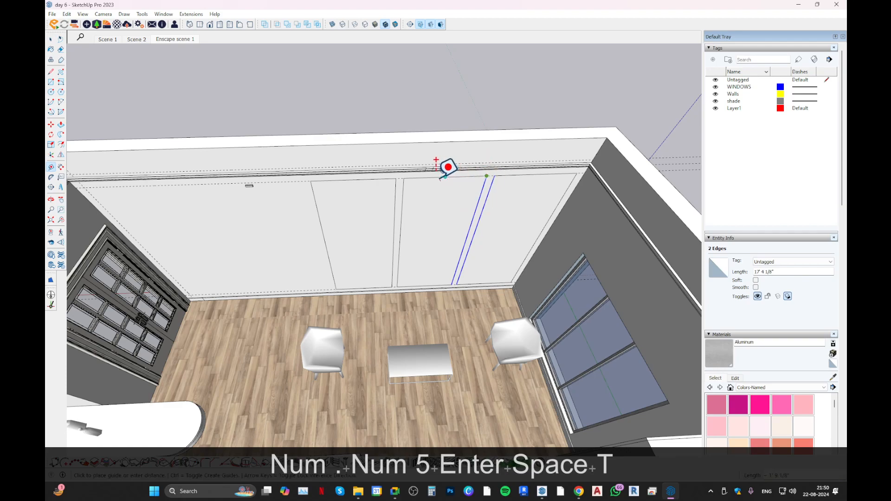
key("Escape")
left_click(397, 178)
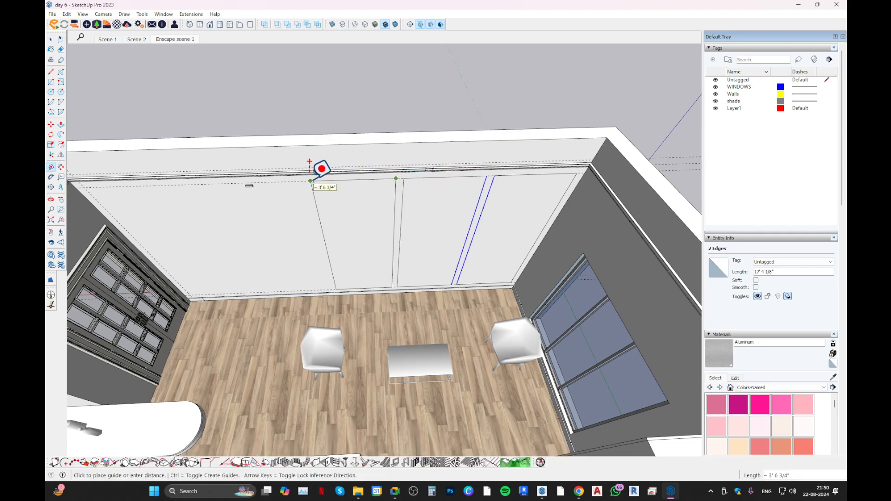
key("Escape")
left_click(495, 175)
middle_click_drag(577, 174, 518, 210, "shift")
scroll(518, 210, "down", 2)
scroll(395, 214, "up", 2)
key("space")
key("t")
key("Escape")
left_click(376, 211)
scroll(345, 220, "down", 3)
middle_click_drag(347, 222, 295, 169, "shift")
scroll(359, 262, "up", 2)
scroll(288, 268, "up", 2)
middle_click_drag(404, 227, 336, 188, "shift")
key("space")
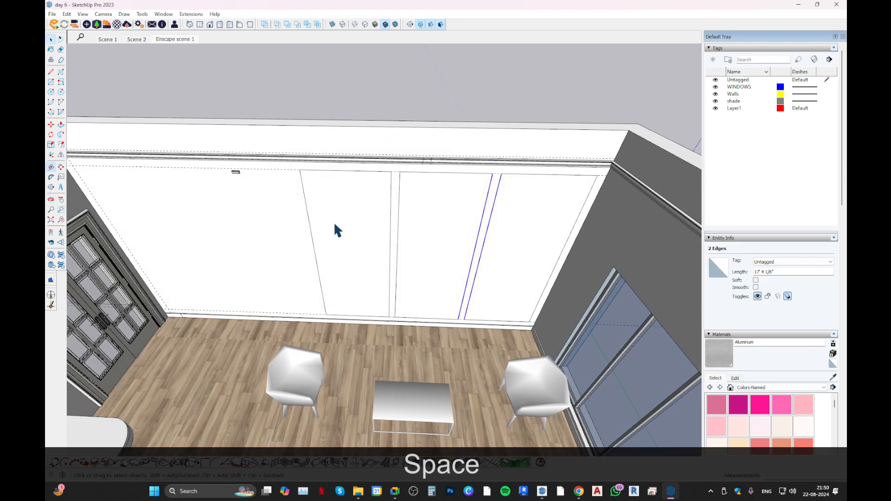
middle_click_drag(334, 229, 226, 168)
left_click(234, 175)
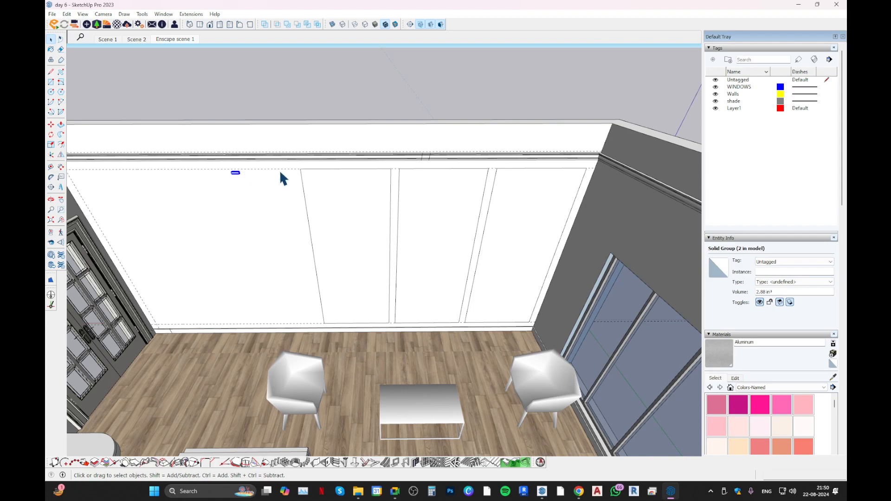
middle_click_drag(298, 181, 239, 199)
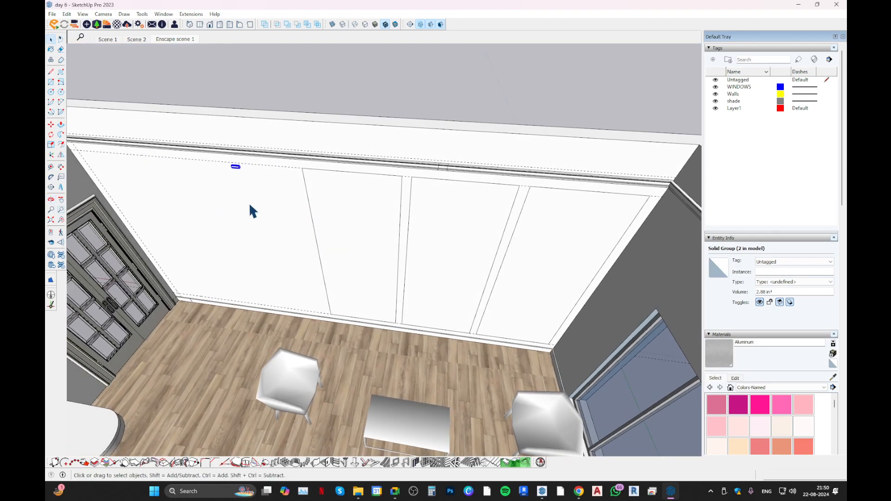
scroll(270, 204, "up", 1)
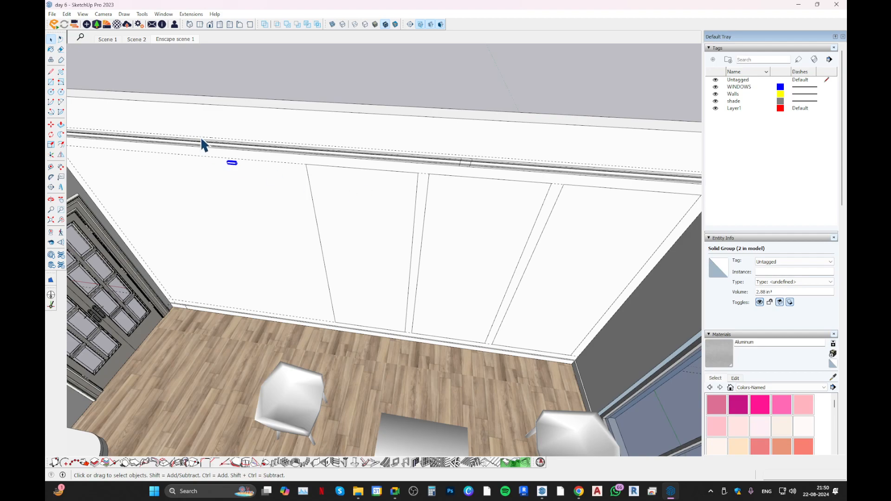
scroll(233, 160, "up", 2)
double_click(232, 162)
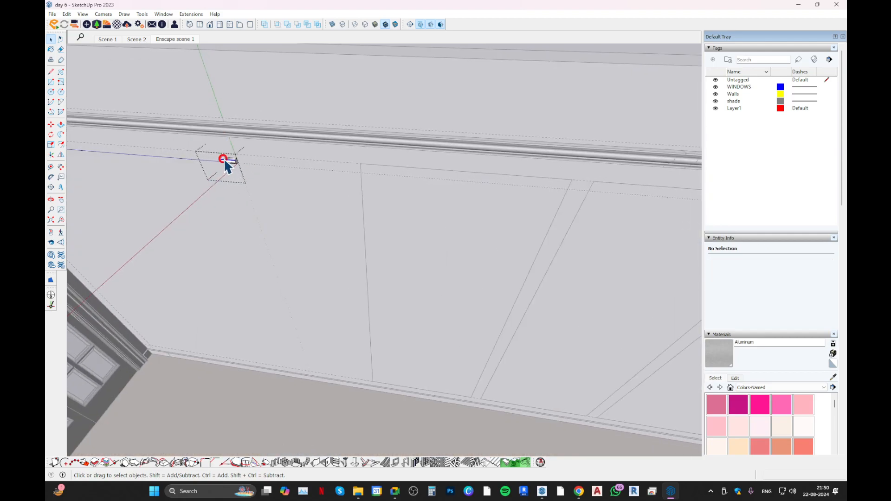
key("Escape")
Copy the small moulding piece near the wall's upper edge to a spot just below the original.
key("m")
left_click(255, 176)
key("ctrl")
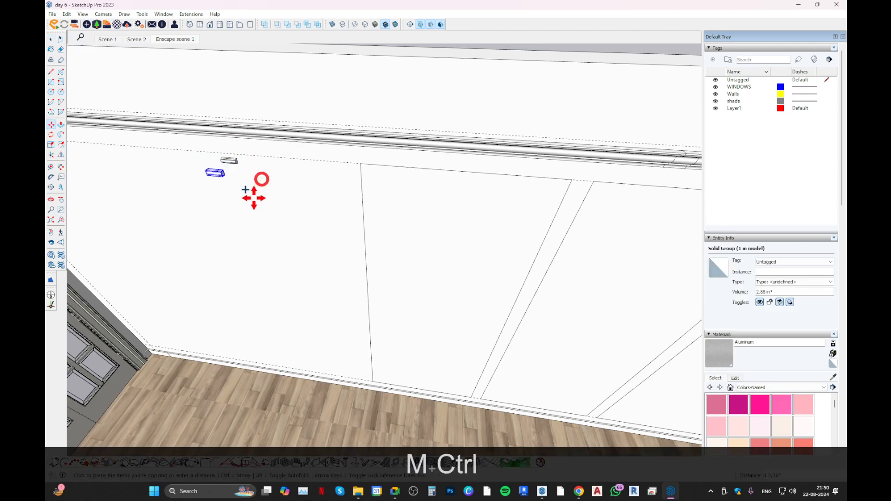
left_click(269, 197)
key("space")
Delete the copied moulding piece below the original.
scroll(233, 159, "up", 2)
double_click(236, 158)
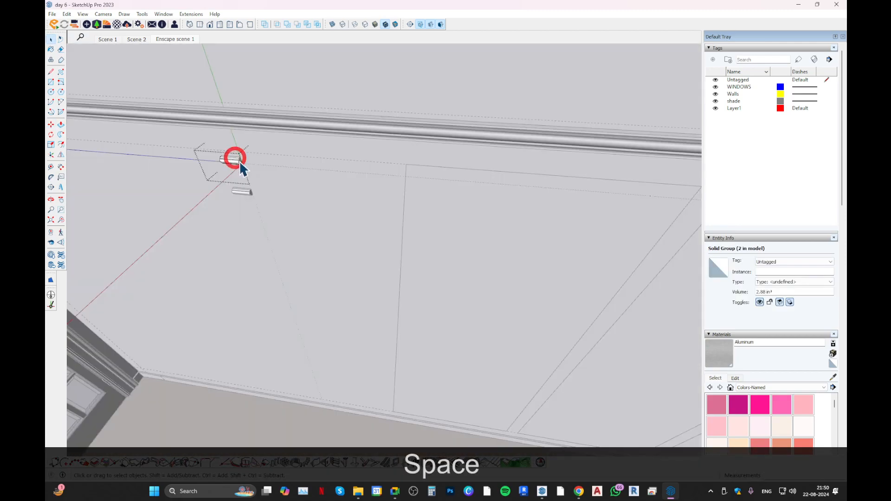
left_click(240, 161)
scroll(240, 160, "up", 4)
middle_click_drag(240, 160, 188, 125)
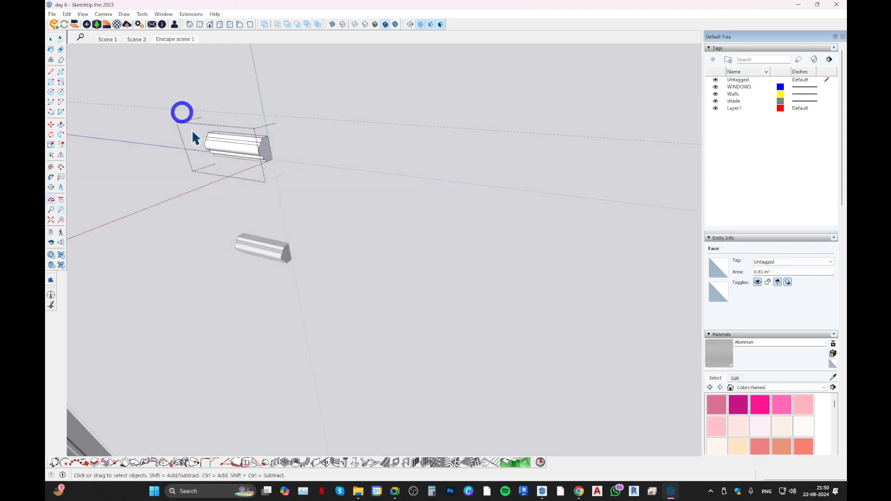
key("Escape")
left_click(268, 258)
key("Delete")
scroll(212, 147, "down", 2)
double_click(212, 147)
middle_click_drag(209, 145, 303, 226)
scroll(303, 226, "down", 3)
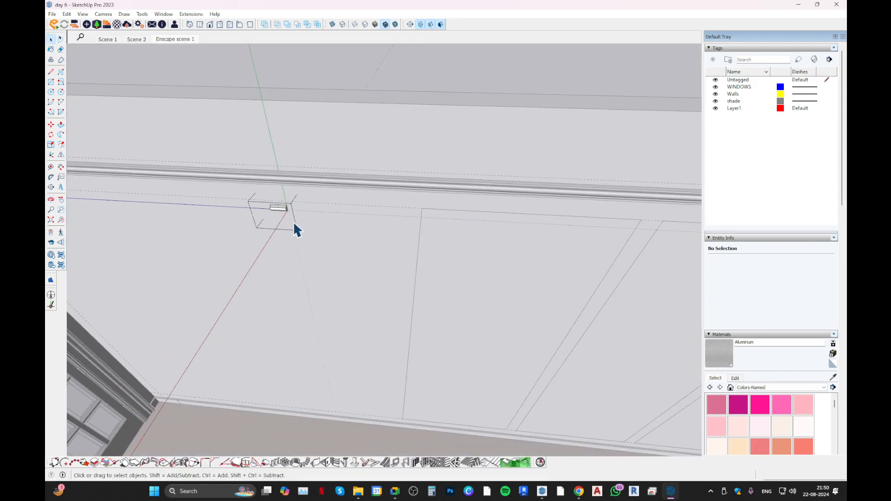
key("ctrl+a")
key("m")
scroll(275, 230, "up", 3)
scroll(311, 183, "up", 2)
left_click(275, 170)
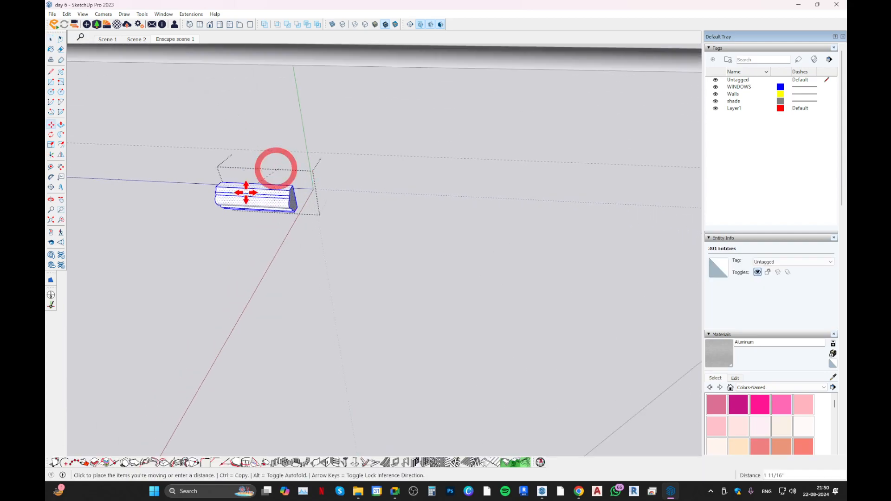
scroll(253, 197, "down", 3)
key("Escape")
key("space")
key("Escape")
Group the face and edges of the panel rectangle nearest the door.
scroll(268, 196, "down", 3)
left_click(432, 258)
scroll(431, 258, "down", 3)
double_click(443, 259)
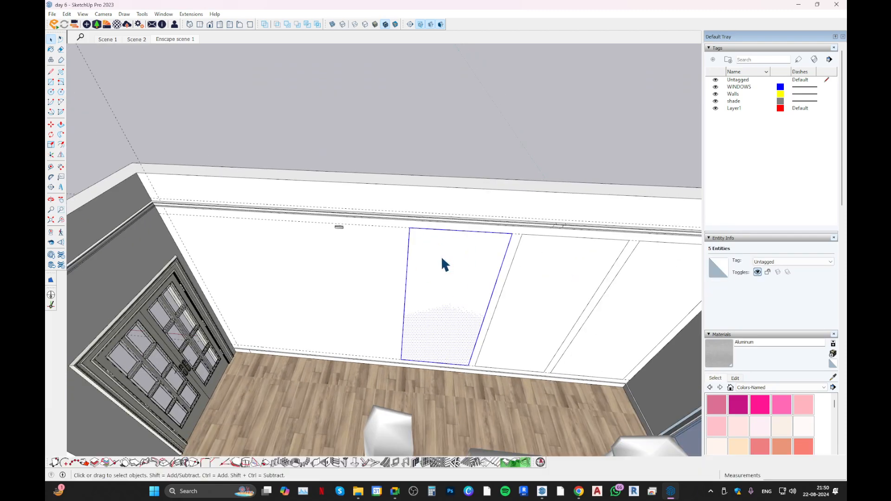
key("g")
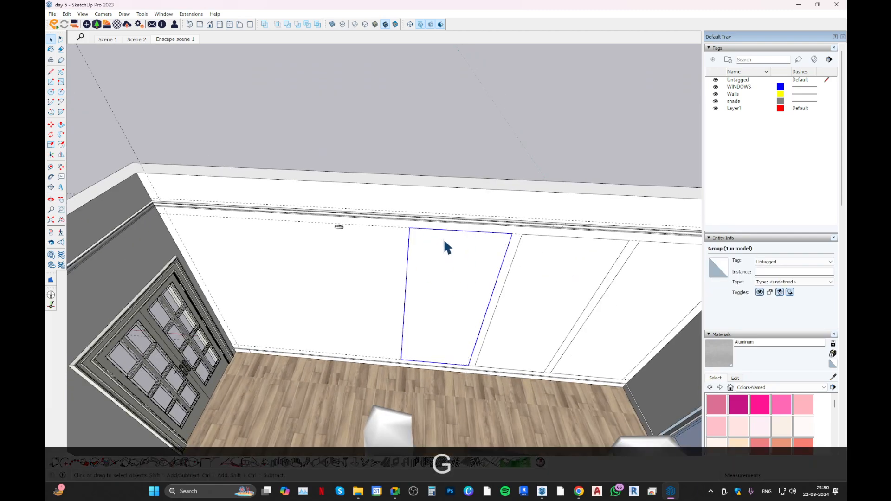
Undo the grouping of the door-side panel rectangle.
double_click(441, 247)
key("Escape")
key("ctrl+z")
key("ctrl+z")
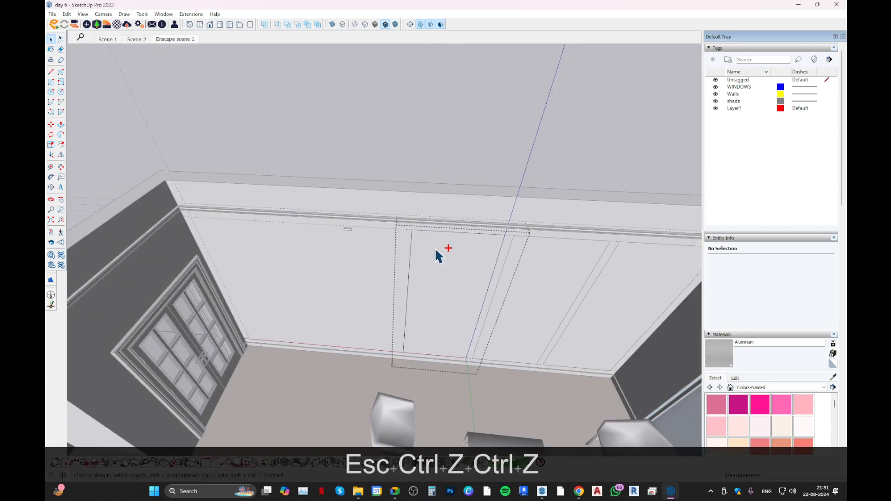
key("ctrl+z")
left_click(447, 258)
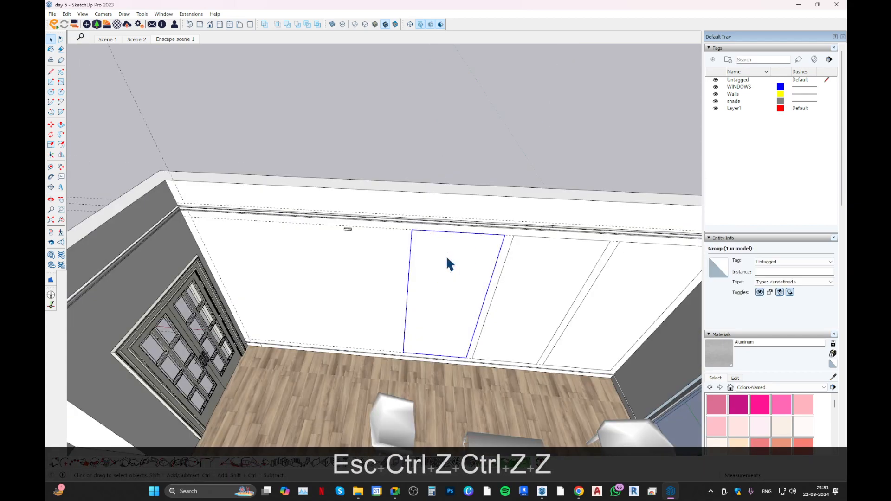
key("ctrl+z")
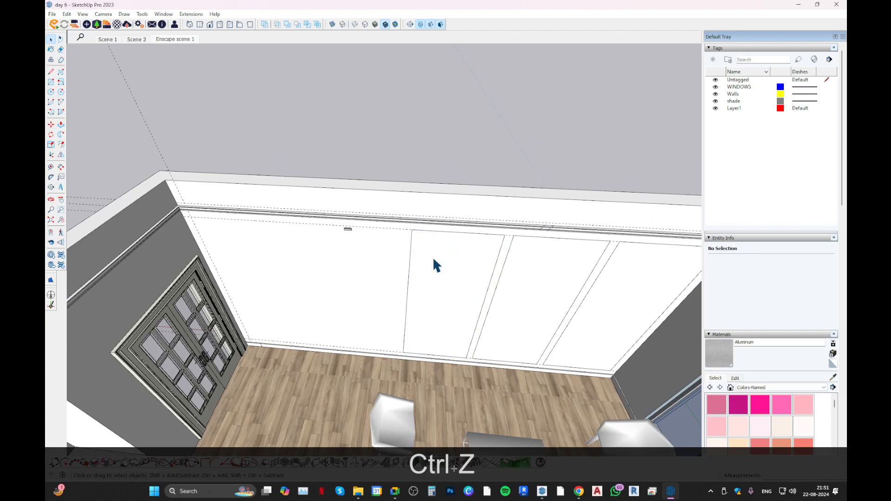
Make a component from the face and boundary edges of the door-side panel rectangle.
left_click(441, 264)
key("Escape")
middle_click_drag(417, 235, 349, 236)
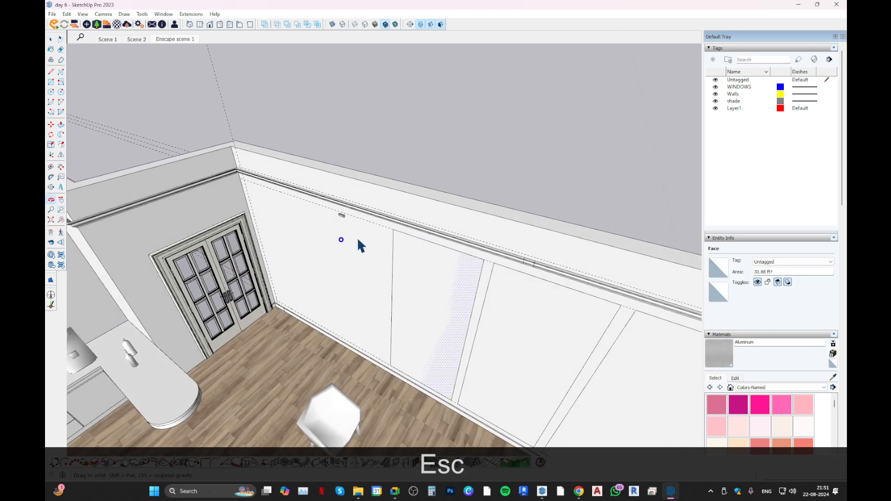
middle_click_drag(416, 263, 546, 239)
middle_click_drag(488, 240, 371, 226, "shift")
double_click(383, 283)
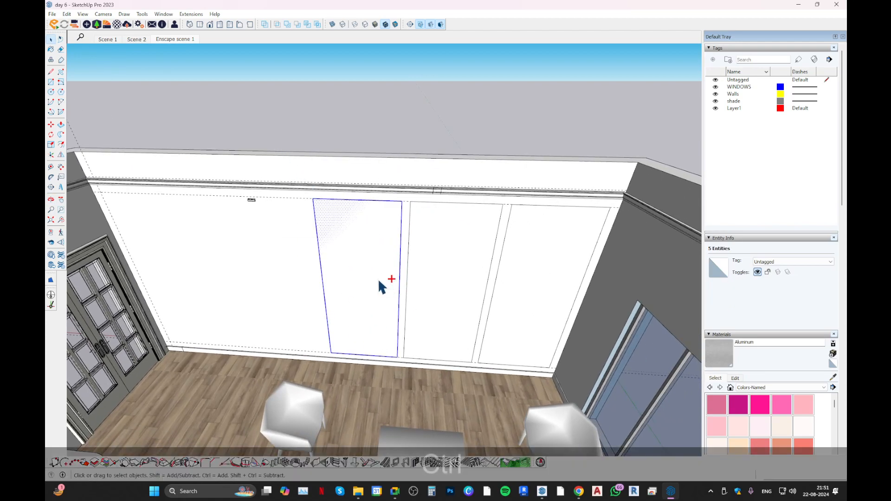
key("ctrl+g")
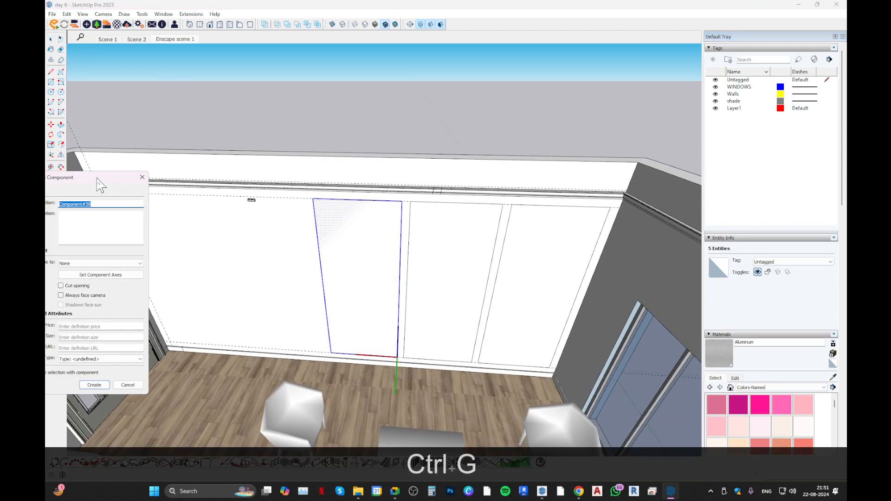
left_click(177, 389)
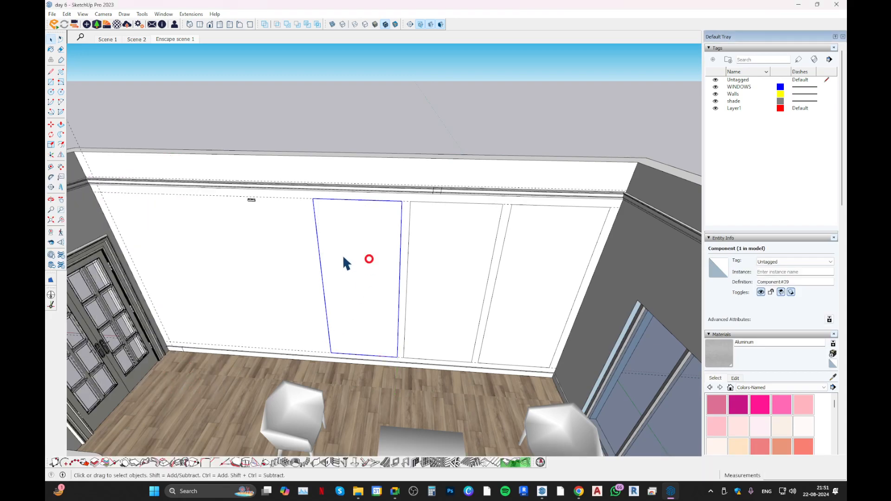
Cut the small moulding group and paste it in place inside the door-side panel component.
scroll(249, 221, "up", 3)
left_click(259, 201)
middle_click_drag(303, 213, 252, 218)
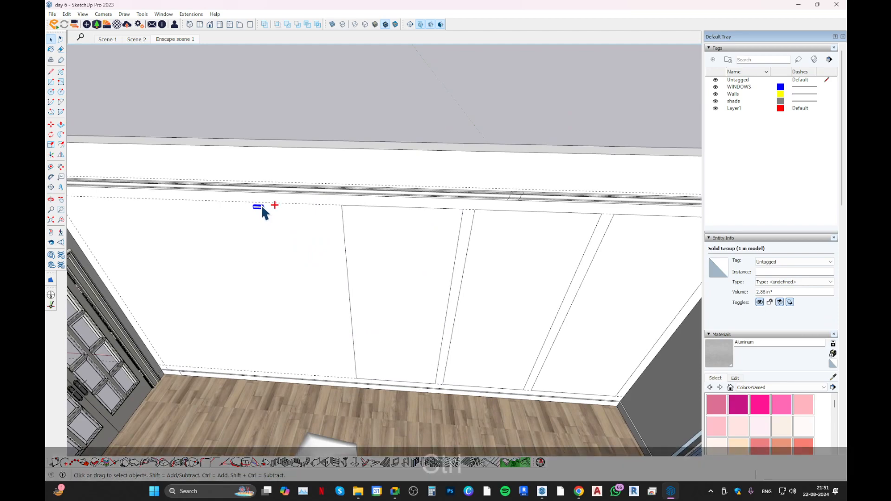
key("ctrl+x")
double_click(382, 238)
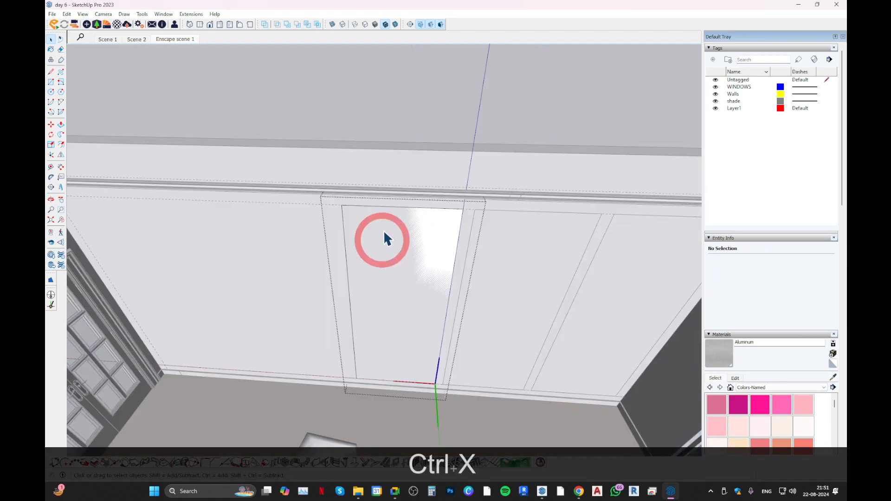
key("ctrl+b")
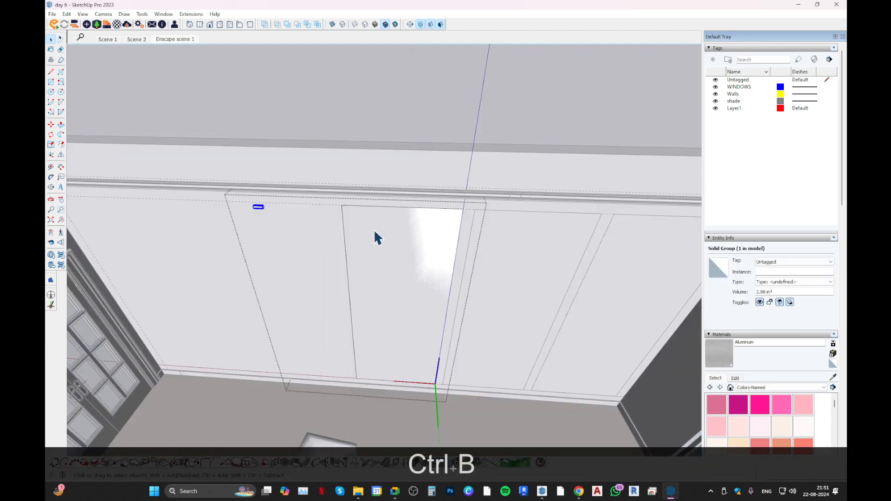
Delete the face inside the panel component, keeping its boundary edges.
scroll(256, 217, "up", 3)
left_click(433, 229)
middle_click_drag(249, 187, 215, 188)
left_click(381, 220)
key("Delete")
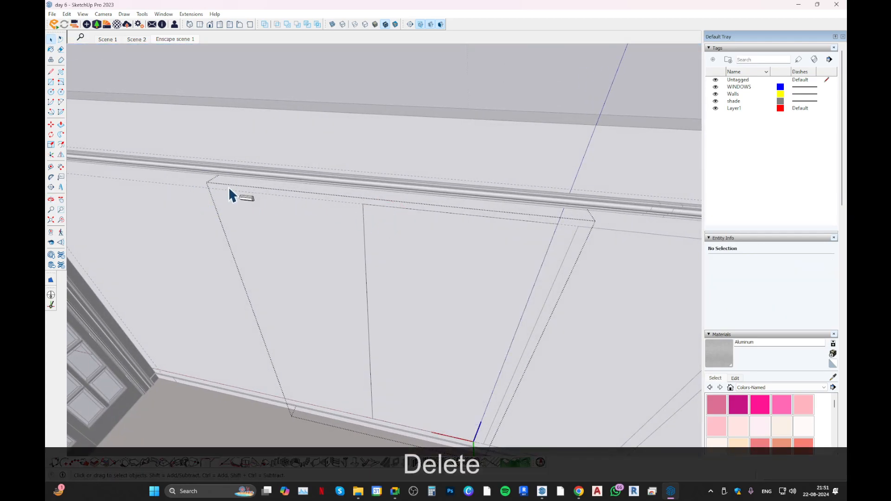
Explode the moulding group and move its geometry onto the panel's upper edge.
right_click(252, 199)
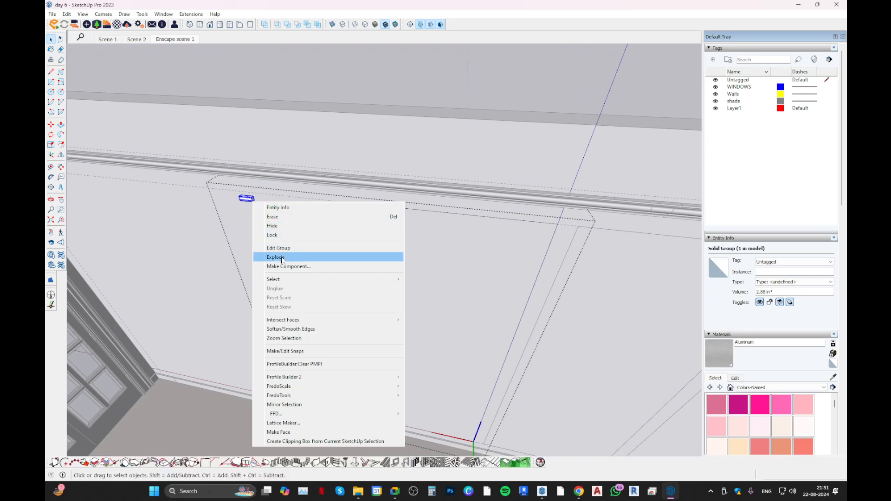
left_click(279, 256)
scroll(241, 204, "up", 5)
key("m")
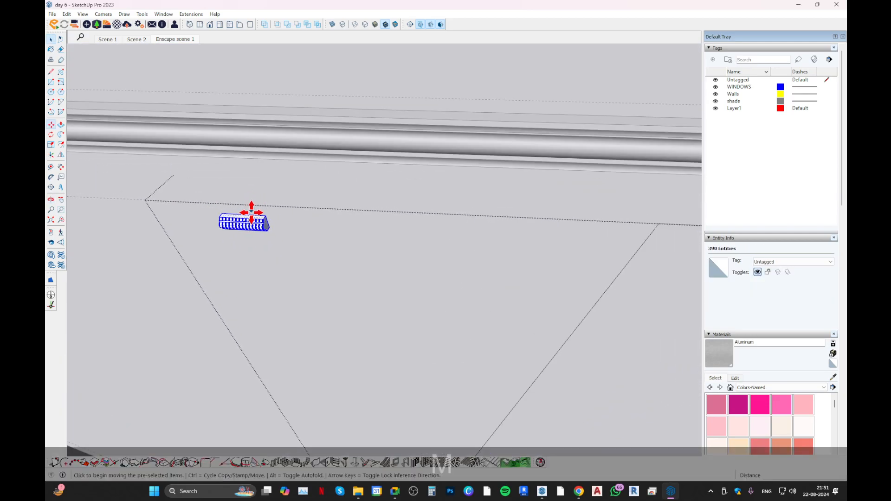
left_click(243, 215)
scroll(222, 193, "down", 4)
middle_click_drag(464, 201, 334, 211, "shift")
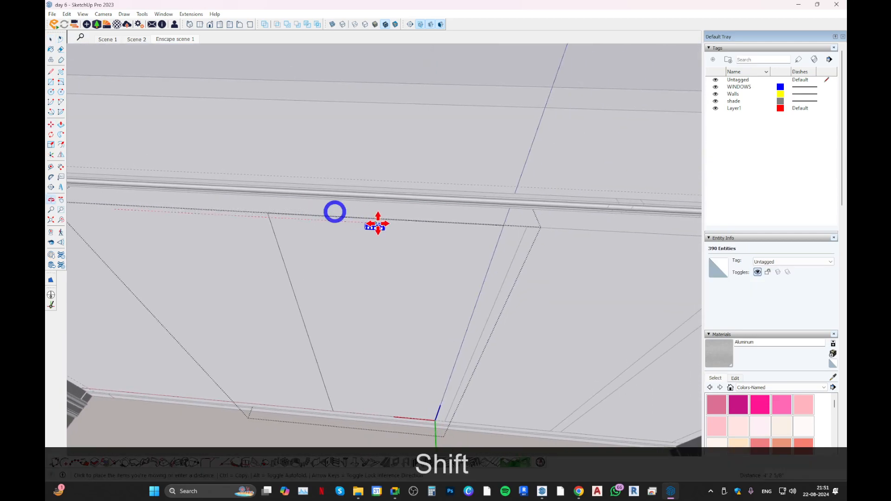
scroll(387, 235, "up", 5)
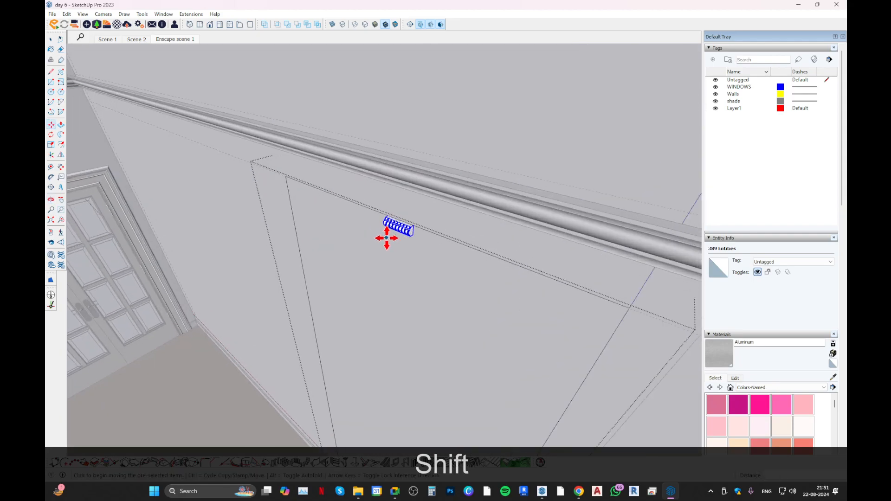
Try extruding the moulding's end face along the panel edge with Follow Me, and undo it.
key("space")
left_click(410, 229)
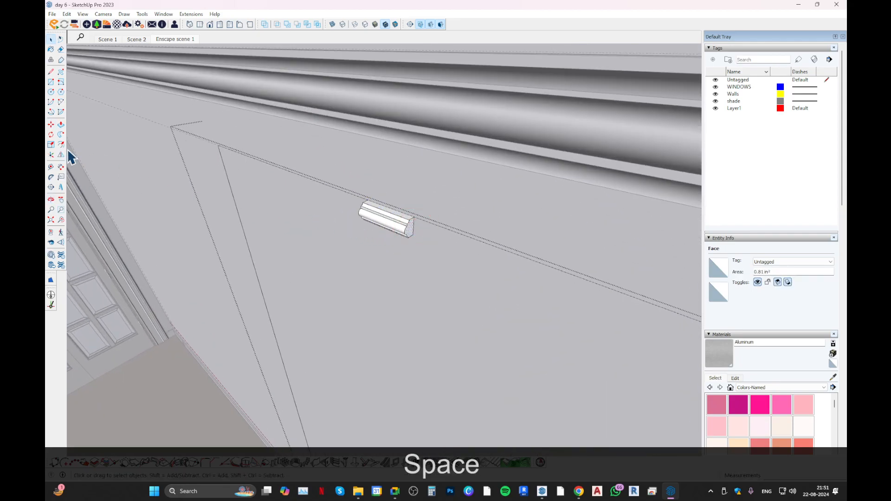
left_click(60, 134)
scroll(394, 243, "up", 2)
left_click(393, 241)
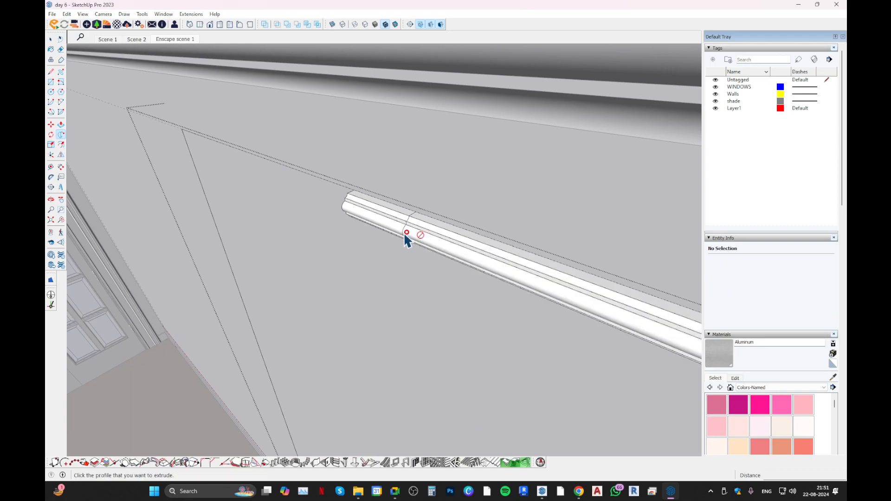
scroll(409, 238, "down", 4)
key("ctrl+z")
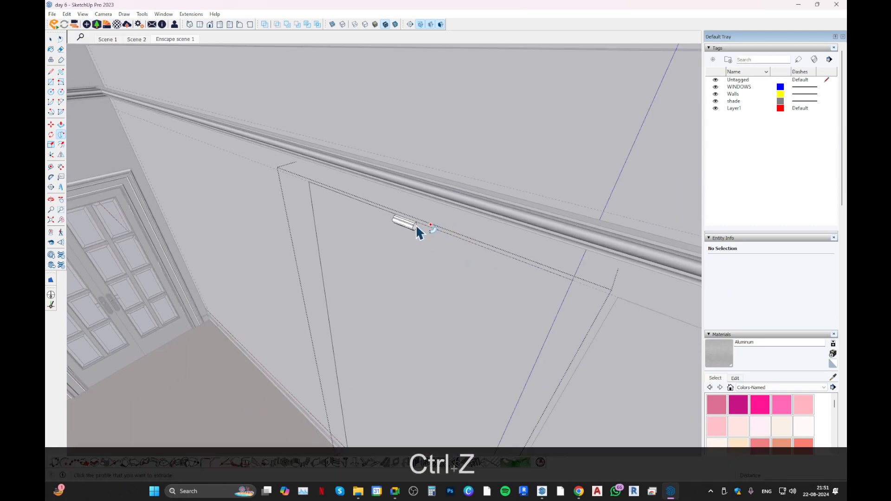
Extrude the moulding's end face around the panel's boundary edges with Follow Me, ending on the upper edge near the door-side corner.
left_click(416, 226)
middle_click_drag(455, 236, 476, 232)
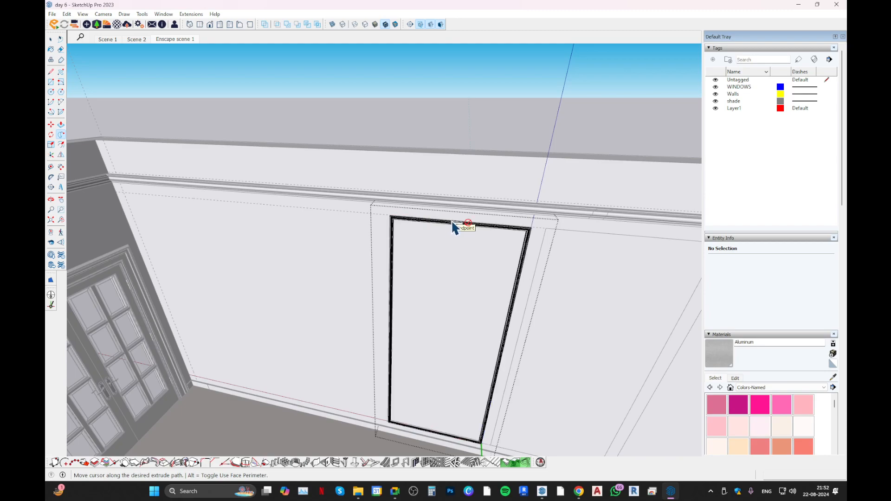
scroll(444, 225, "up", 3)
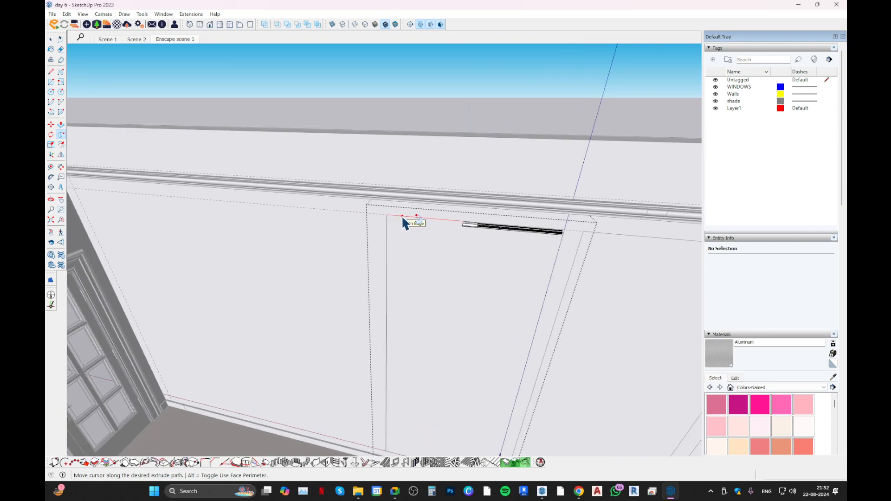
scroll(400, 218, "up", 2)
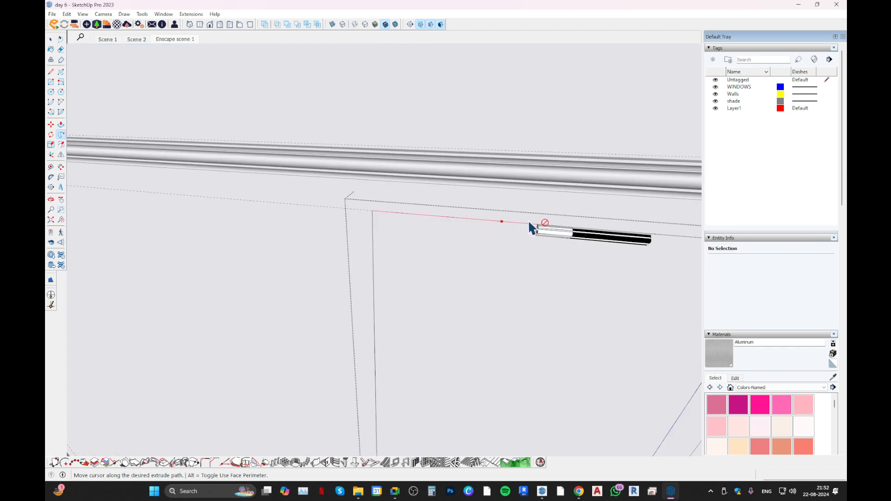
left_click(394, 215)
mouse_move(394, 218)
middle_mouse_down()
mouse_move(393, 233)
mouse_move(363, 243)
mouse_move(385, 208)
middle_mouse_up()
Push/Pull the moulding's end face along the panel's upper edge to close the gap in the frame.
key("space")
scroll(399, 209, "up", 2)
left_click(405, 208)
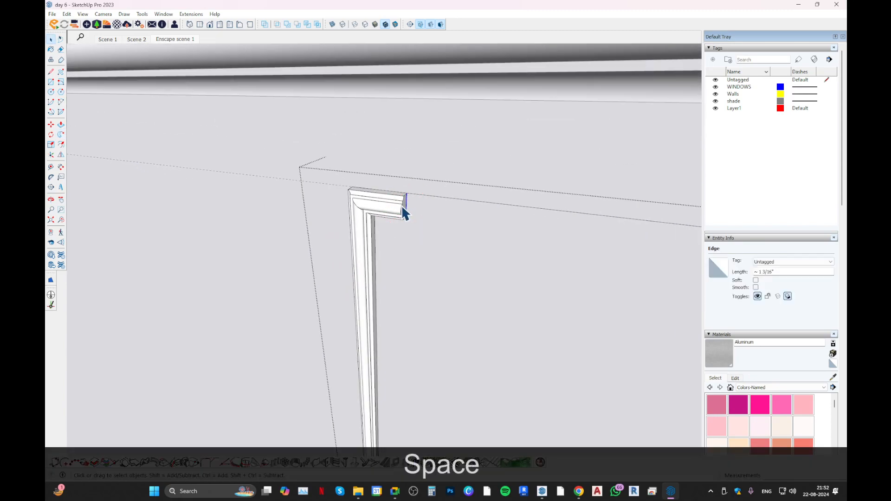
key("p")
left_click(404, 212)
scroll(416, 236, "down", 4)
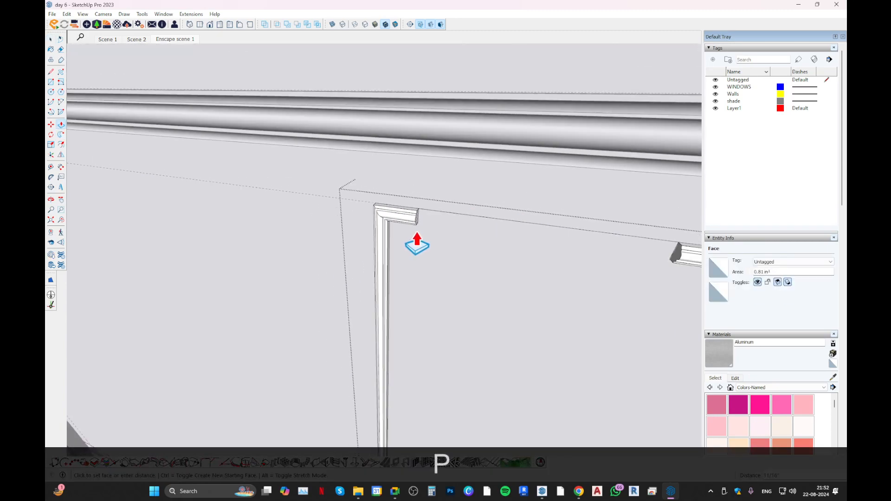
scroll(529, 246, "up", 1)
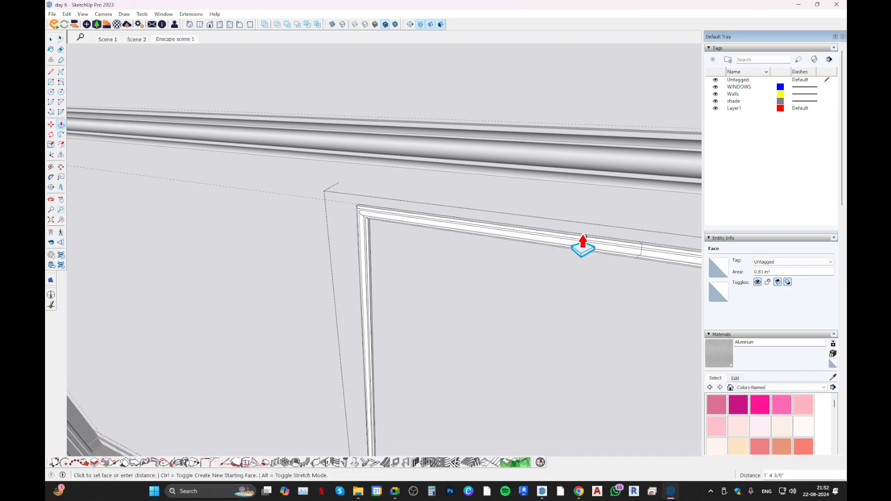
left_click(583, 240)
Delete the two seam outlines across the frame's upper moulding and close the component.
middle_click_drag(556, 255, 441, 267, "shift")
key("space")
left_click_drag(493, 200, 527, 290)
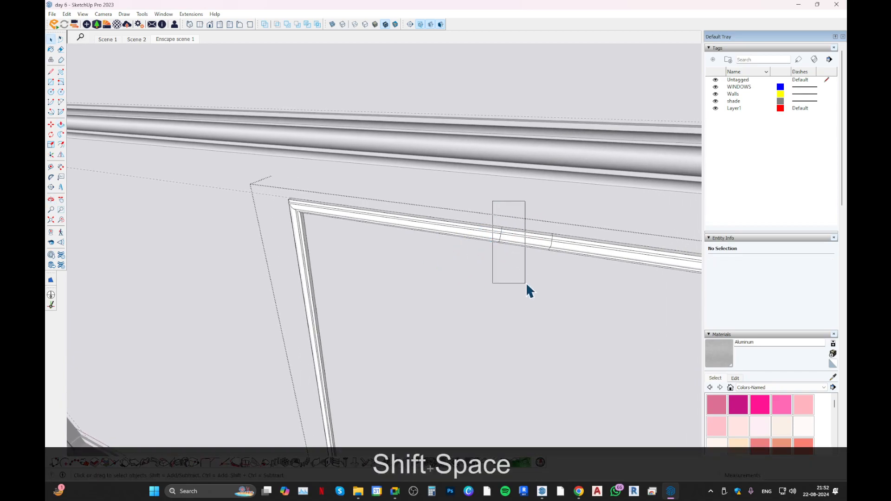
key("Delete")
left_click_drag(530, 211, 586, 319)
key("Delete")
scroll(416, 228, "down", 8)
middle_click_drag(416, 228, 470, 312)
key("Escape")
left_click(478, 249)
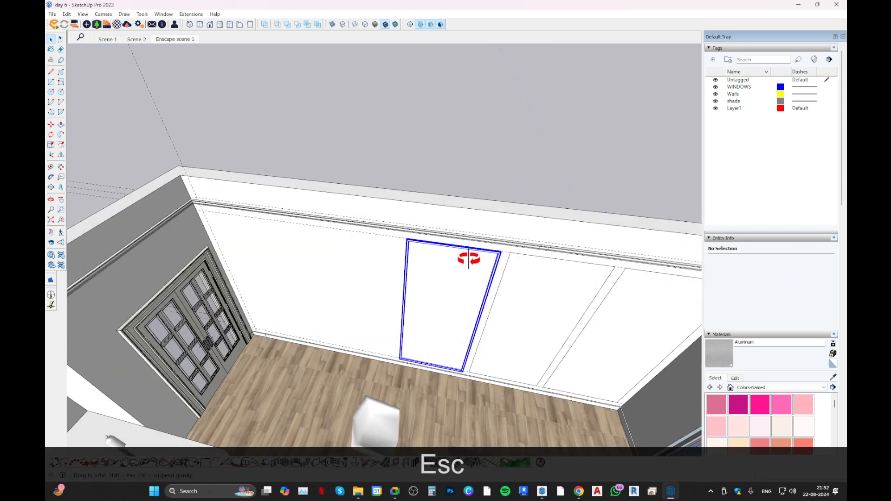
double_click(478, 251)
key("Escape")
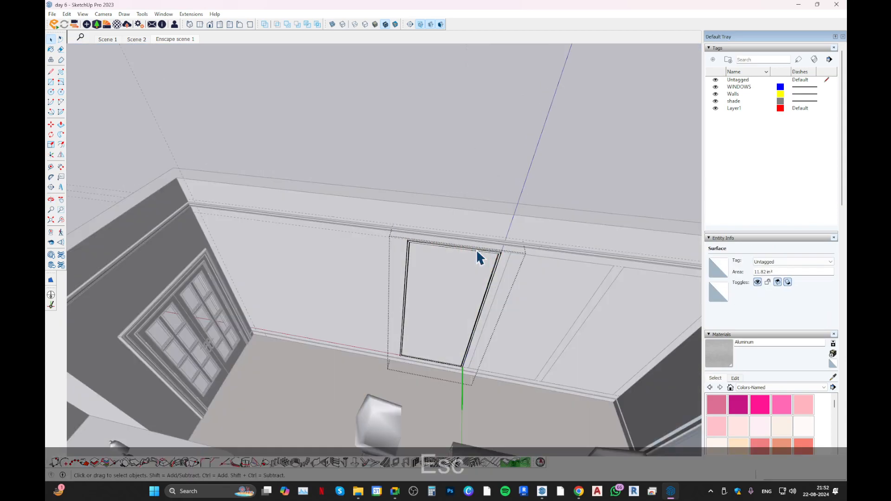
right_click(476, 249)
key("Escape")
key("Escape")
Copy the moulding frame component along the wall onto the middle panel, aligning the upper corners.
left_click(474, 249)
right_click(474, 253)
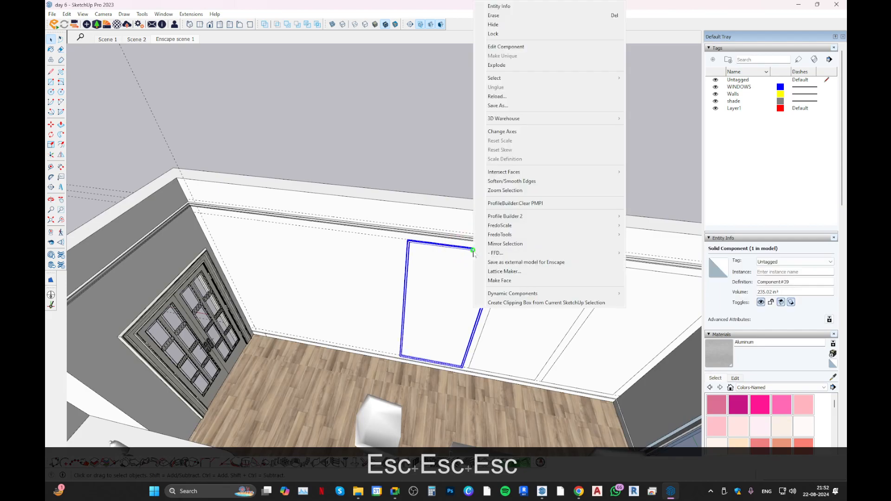
key("Escape")
middle_click_drag(433, 254, 514, 193)
scroll(422, 245, "up", 4)
key("m")
scroll(487, 260, "down", 3)
scroll(443, 239, "up", 8)
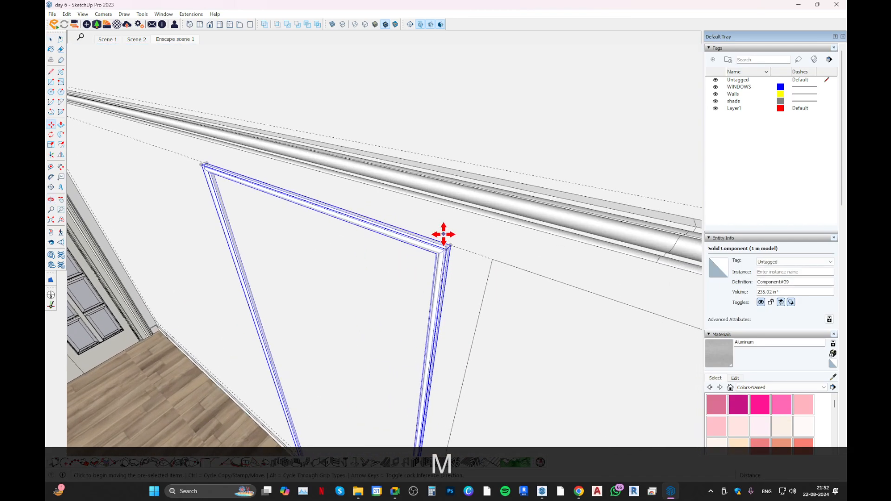
middle_click_drag(445, 248, 373, 282)
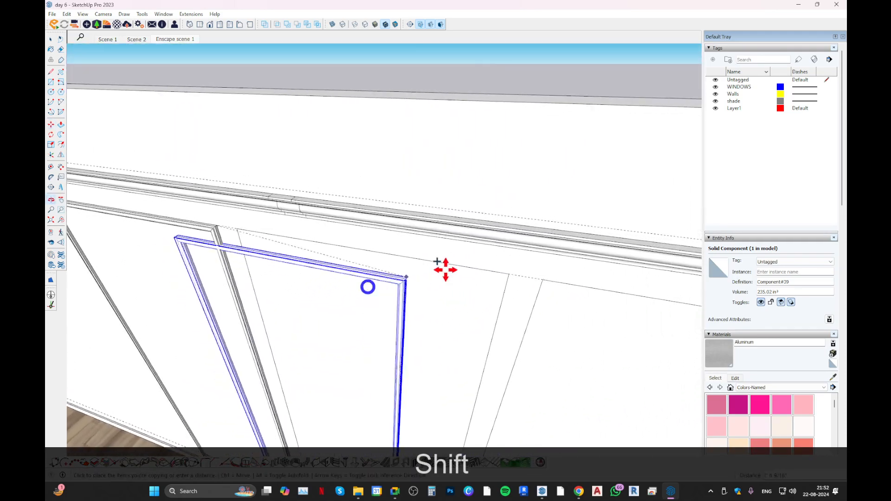
scroll(496, 273, "up", 2)
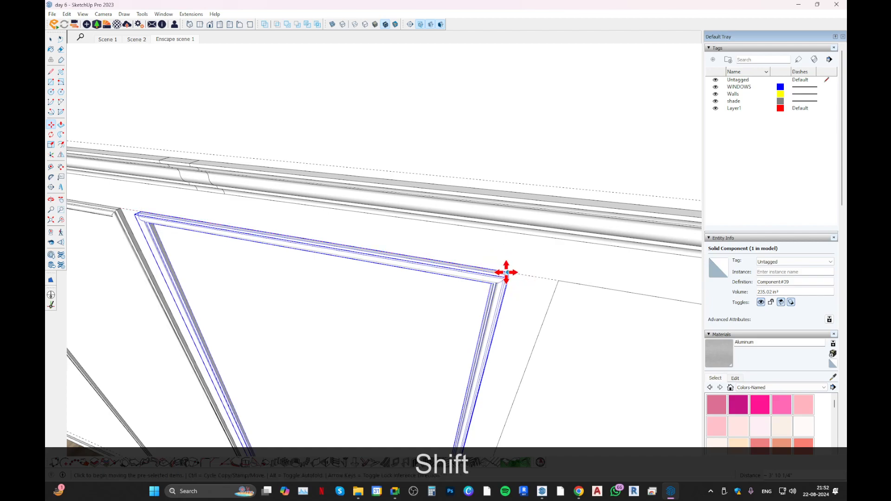
left_click(510, 272)
Copy the moulding frame again onto the third panel beside the window wall.
scroll(509, 272, "up", 2)
left_click(509, 272)
key("ctrl")
scroll(384, 271, "down", 8)
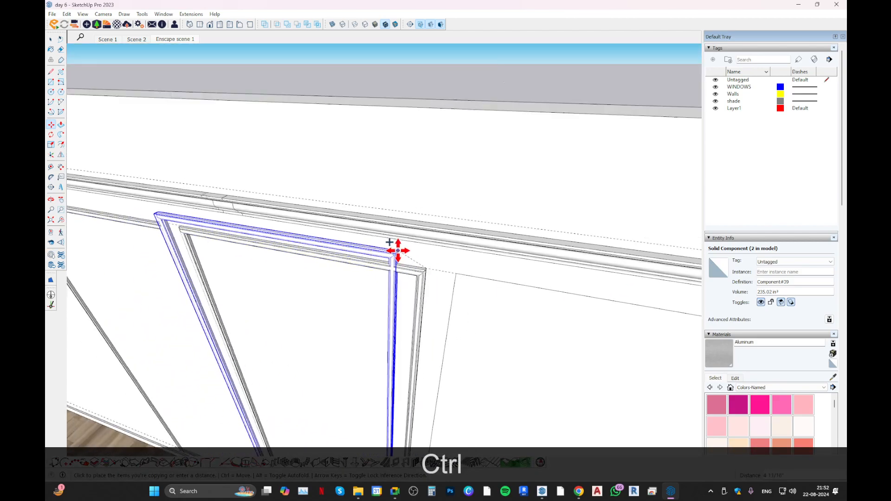
scroll(523, 274, "up", 2)
left_click(554, 277)
Delete the two plain panel rectangles behind the copied moulding frames.
middle_click_drag(354, 277, 493, 229, "shift")
key("space")
double_click(385, 235)
scroll(384, 235, "down", 5)
key("Delete")
double_click(434, 256)
key("Delete")
middle_click_drag(405, 218, 422, 252)
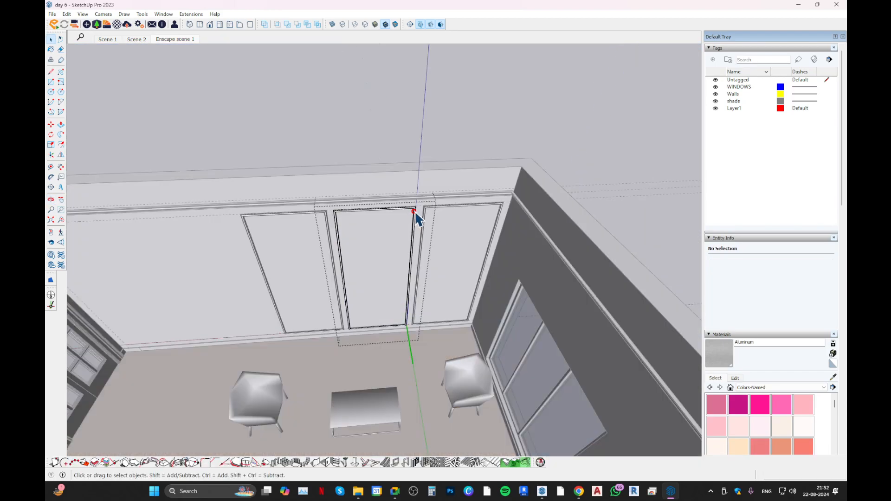
middle_click_drag(415, 211, 349, 222)
left_click_drag(381, 187, 423, 349)
scroll(416, 266, "up", 1)
key("m")
left_click(391, 249)
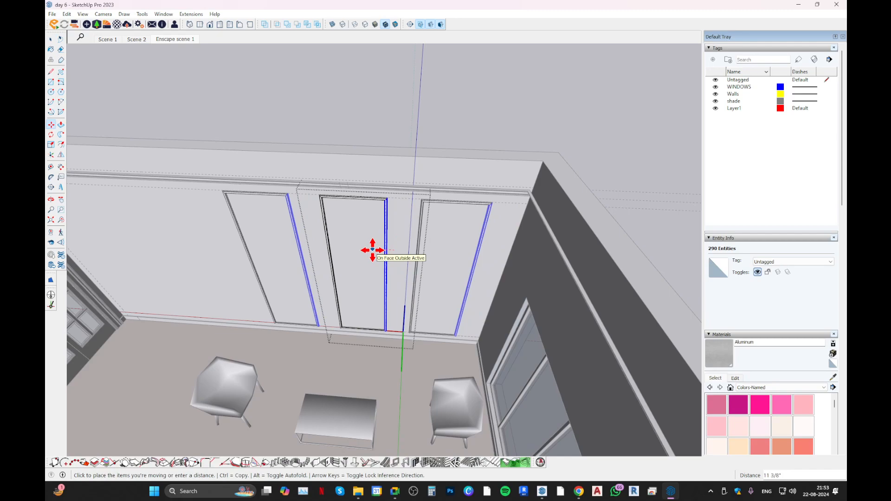
middle_click_drag(358, 258, 338, 289)
key("Escape")
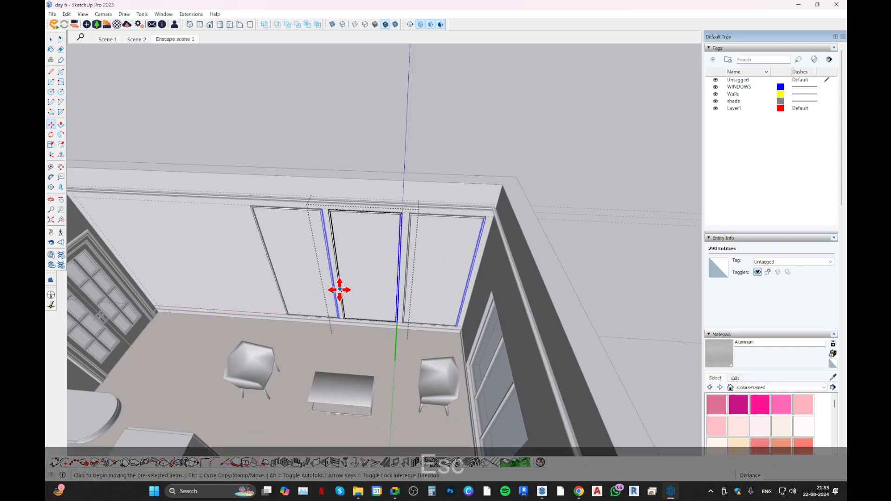
Shorten the moulding frames by moving the bottom moulding up 24" and a further 6" inside the component.
key("space")
left_click_drag(254, 292, 575, 390)
key("m")
left_click(425, 314)
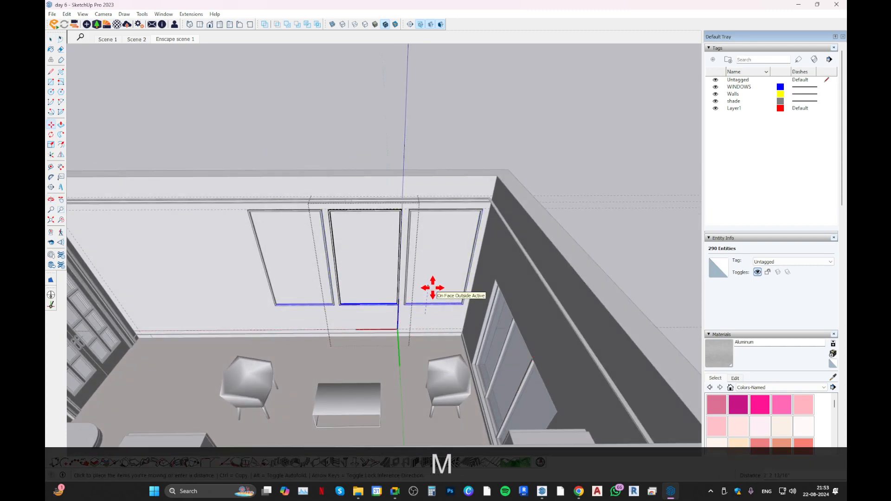
type("24")
key("Return")
middle_click_drag(440, 307, 537, 282)
type("6")
key("Return")
middle_click_drag(368, 299, 384, 123, "shift")
key("space")
key("Escape")
Copy the door-side moulding frame straight down so its lower corner meets the guide above the skirting.
left_click(443, 215)
key("m")
scroll(401, 116, "up", 5)
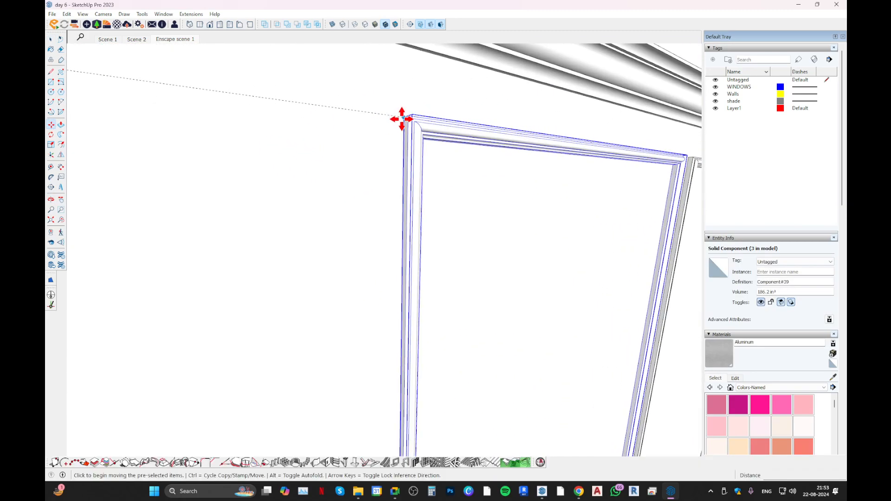
scroll(423, 233, "down", 4)
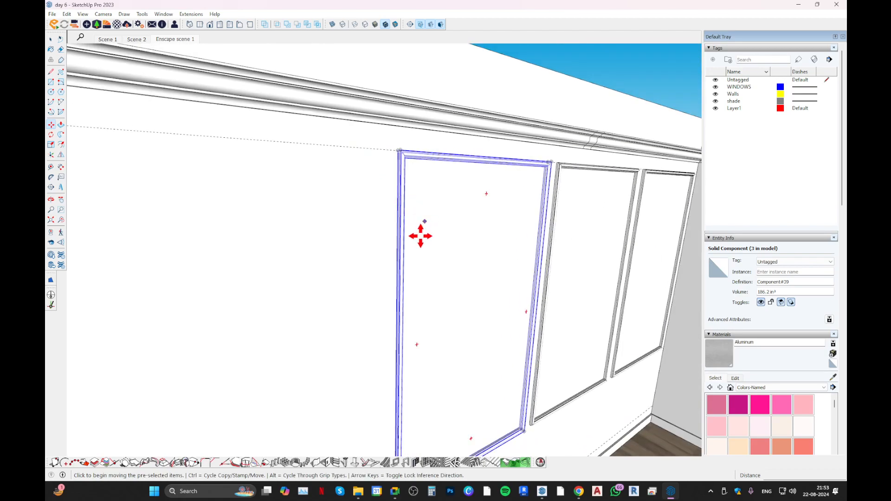
middle_click_drag(423, 233, 421, 324, "shift")
scroll(432, 287, "up", 3)
left_click(429, 273)
key("ctrl")
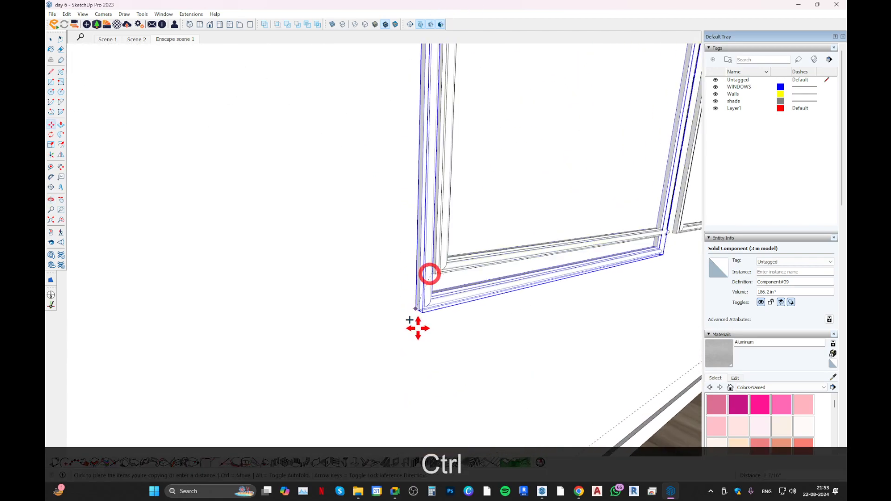
scroll(416, 321, "down", 4)
key("shift")
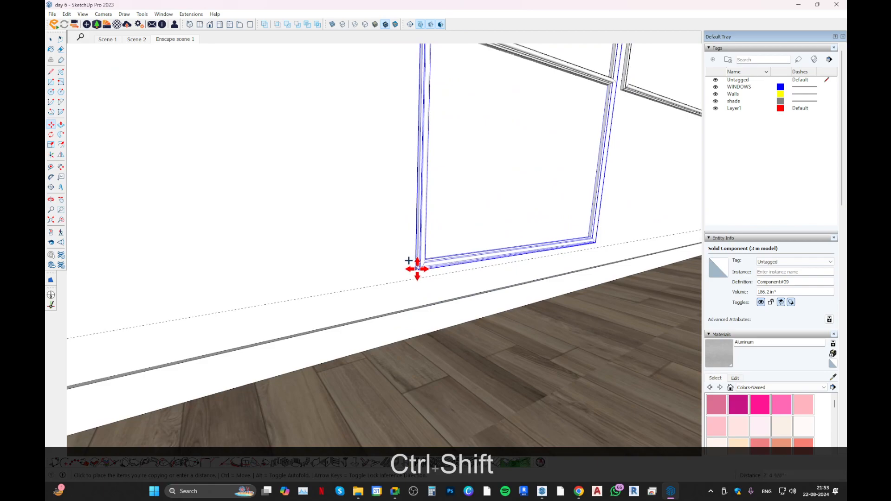
left_click(418, 269)
Make the lower copy of the moulding frame a unique component.
scroll(427, 274, "down", 3)
key("space")
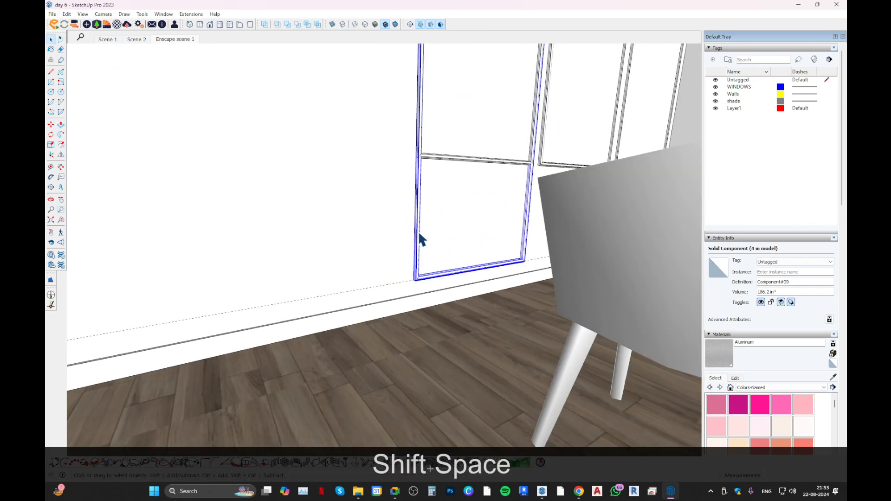
right_click(419, 233)
left_click(451, 53)
Place a guide line 4" below the bottom edge of the upper moulding frame.
middle_click_drag(434, 144, 388, 217)
scroll(433, 301, "down", 2)
scroll(432, 301, "up", 4)
scroll(453, 312, "up", 3)
middle_click_drag(452, 312, 436, 166)
scroll(422, 231, "up", 3)
key("t")
left_click(413, 232)
type("4")
key("Return")
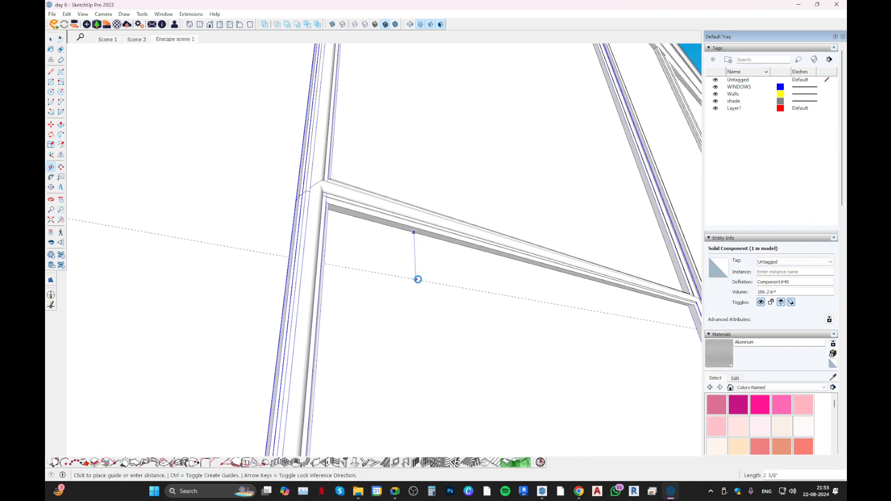
type("4")
key("Return")
Move the top moulding of the unique lower frame down onto the guide below the upper frame.
middle_click_drag(418, 262, 380, 334)
key("space")
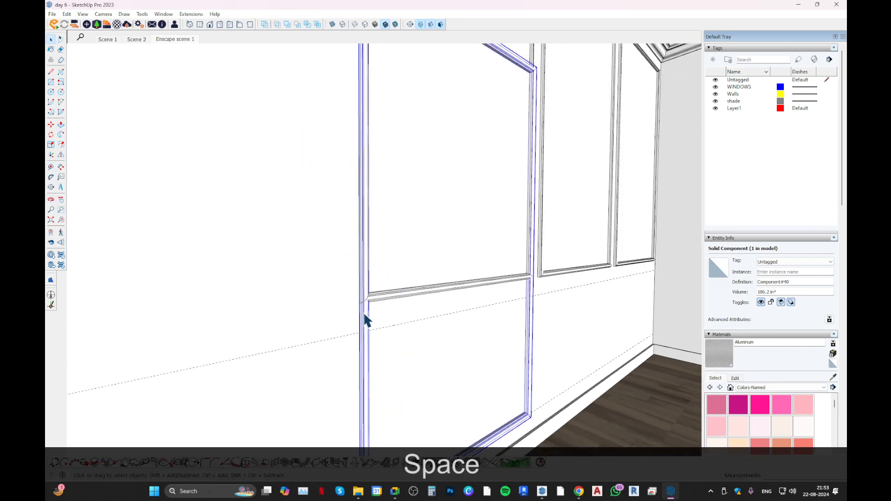
double_click(365, 316)
scroll(371, 312, "down", 3)
left_click_drag(335, 79, 531, 241)
middle_click_drag(436, 240, 426, 240)
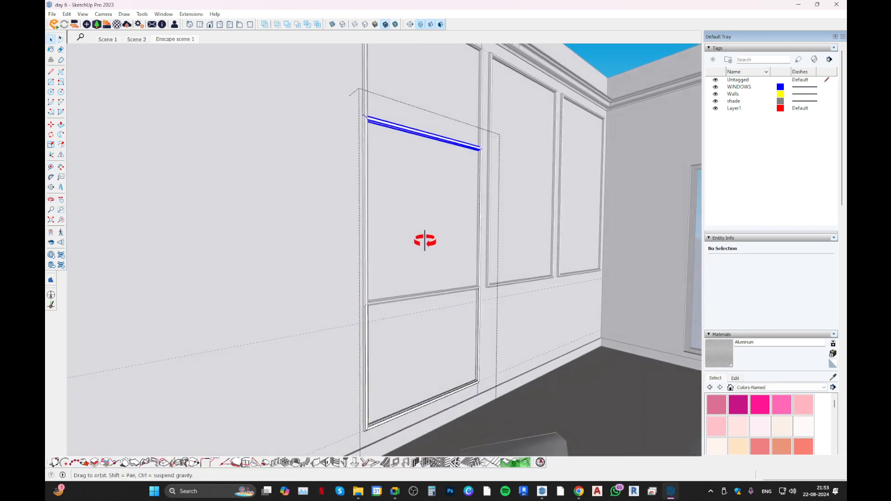
key("m")
scroll(394, 224, "up", 3)
scroll(354, 86, "up", 4)
left_click(373, 87)
scroll(394, 218, "down", 2)
middle_click_drag(396, 264, 400, 35, "shift")
scroll(410, 128, "down", 1)
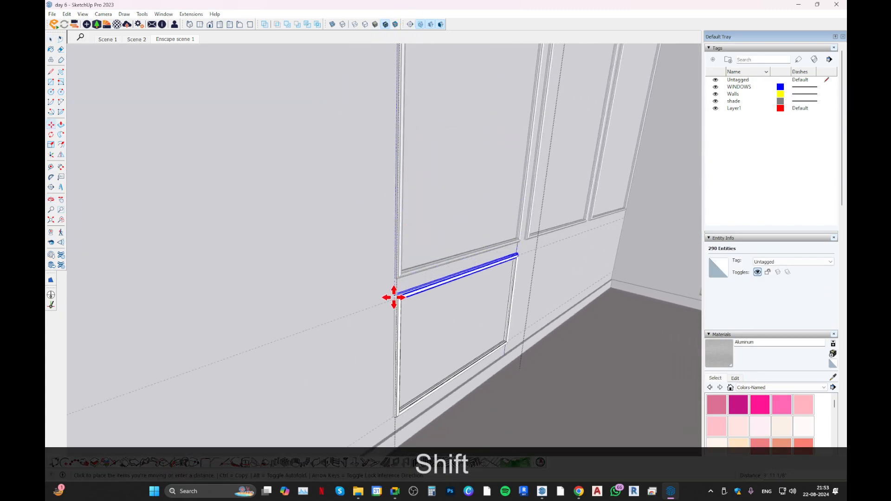
left_click(395, 297)
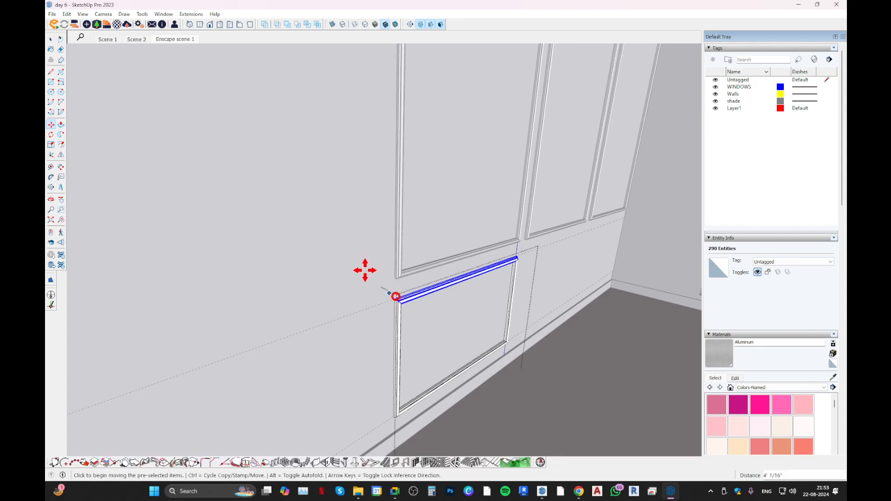
Close the lower frame component and erase the guide lines around the wall panels.
scroll(378, 283, "down", 2)
key("space")
key("Escape")
mouse_move(450, 241)
middle_mouse_down()
mouse_move(383, 296)
mouse_move(391, 271)
middle_mouse_up()
key("e")
key("r")
key("e")
left_click_drag(308, 284, 329, 385)
key("space")
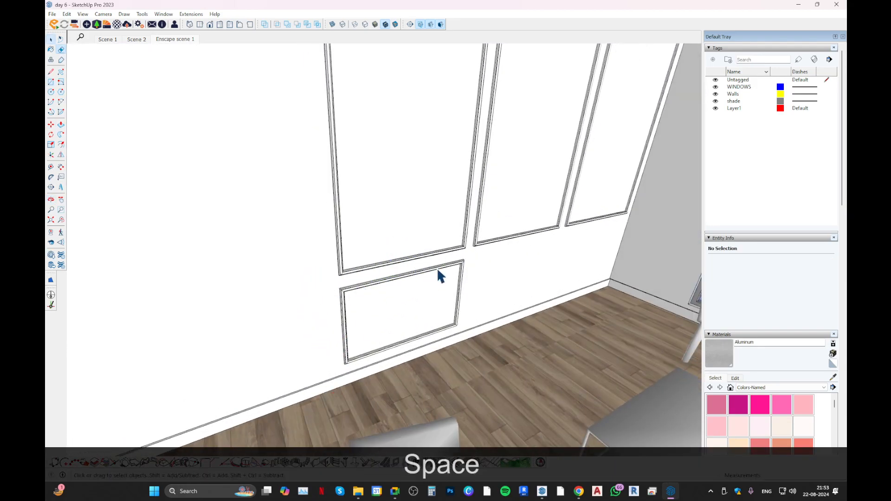
Cut the lower frame and paste it in place inside the upper moulding frame component.
scroll(437, 267, "down", 2)
left_click(436, 268)
middle_click_drag(436, 268, 471, 212)
key("ctrl+x")
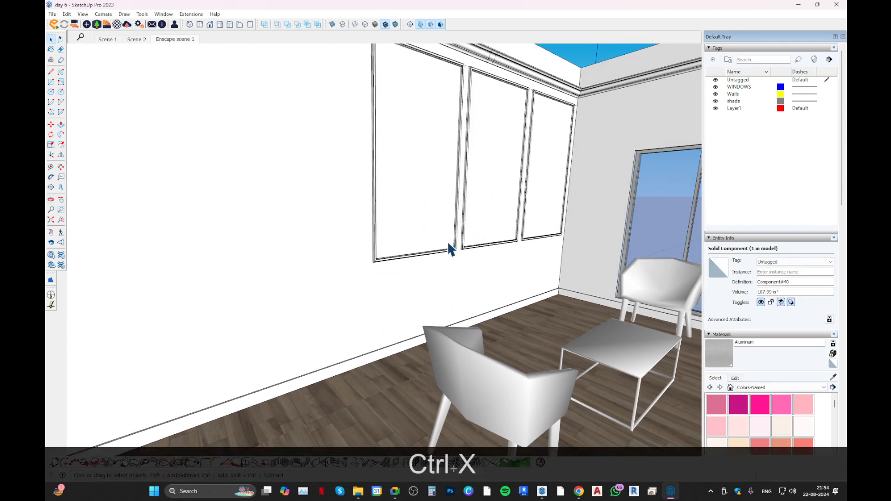
double_click(440, 247)
key("ctrl+b")
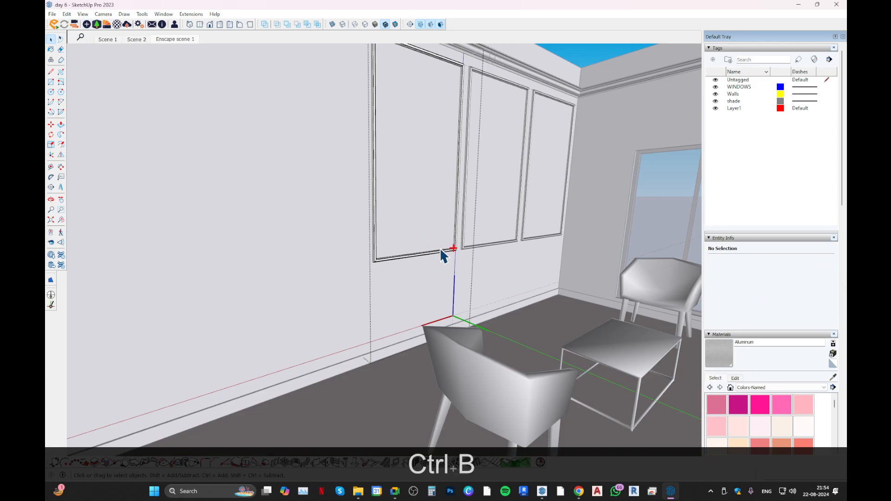
Explode the pasted lower frame inside the upper frame component and close the component.
left_click(449, 263)
right_click(449, 265)
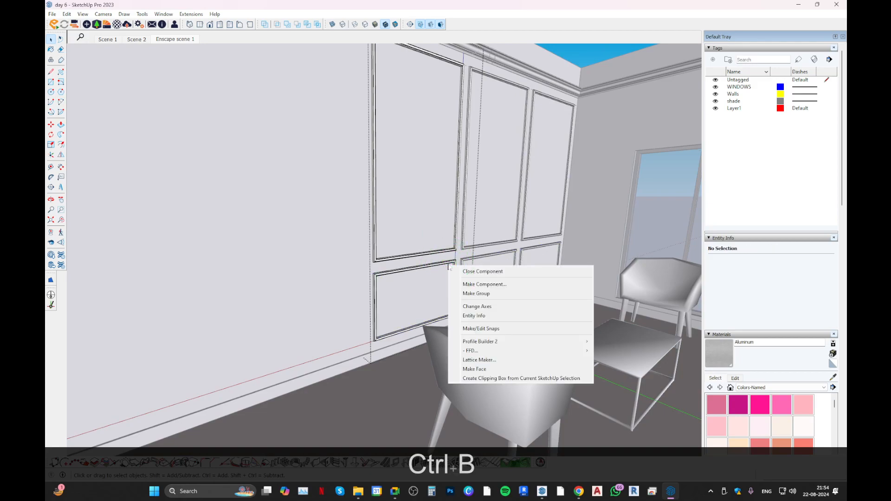
left_click(453, 270)
right_click(449, 266)
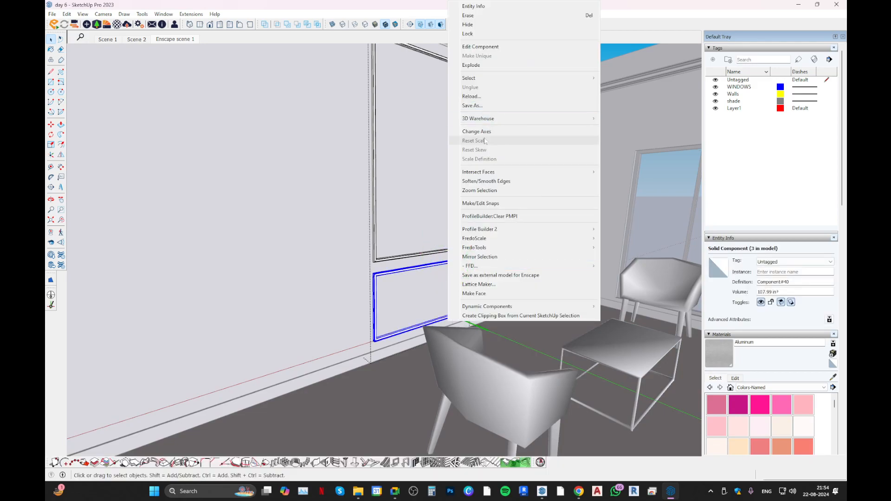
left_click(478, 66)
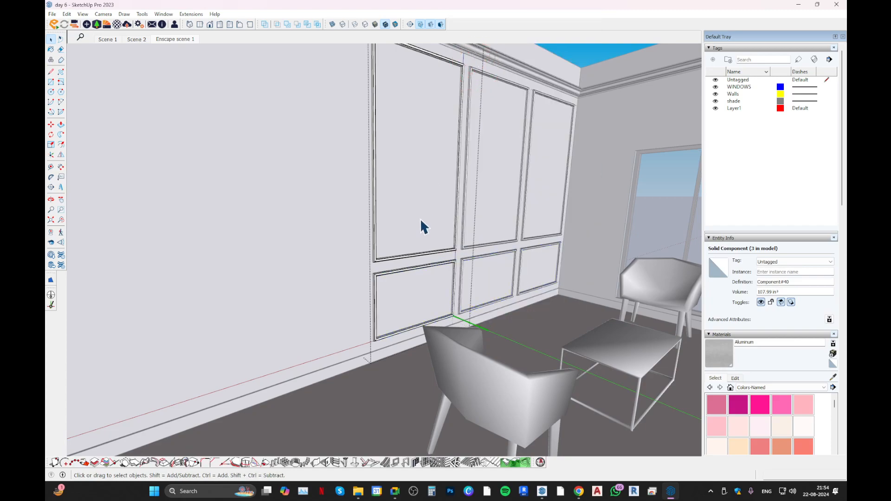
right_click(416, 268)
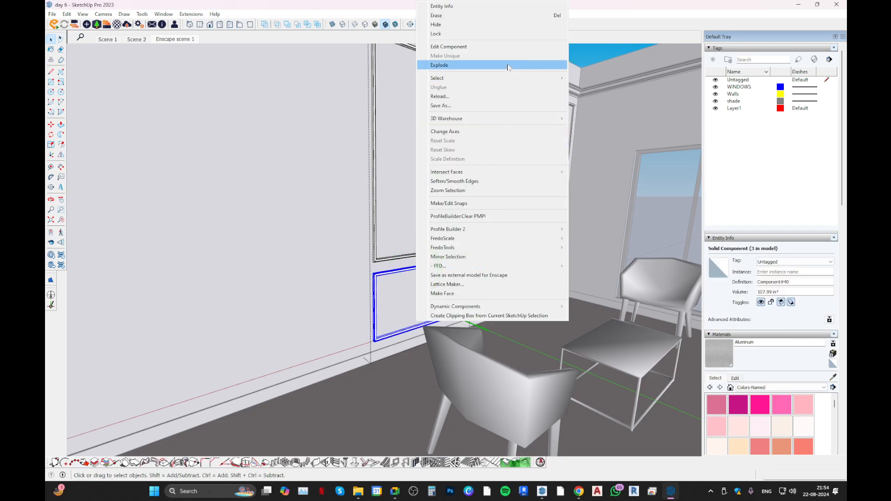
left_click(507, 65)
key("Escape")
middle_click_drag(446, 204, 295, 316)
key("Escape")
key("Escape")
key("ctrl+grave")
middle_click_drag(408, 214, 338, 271)
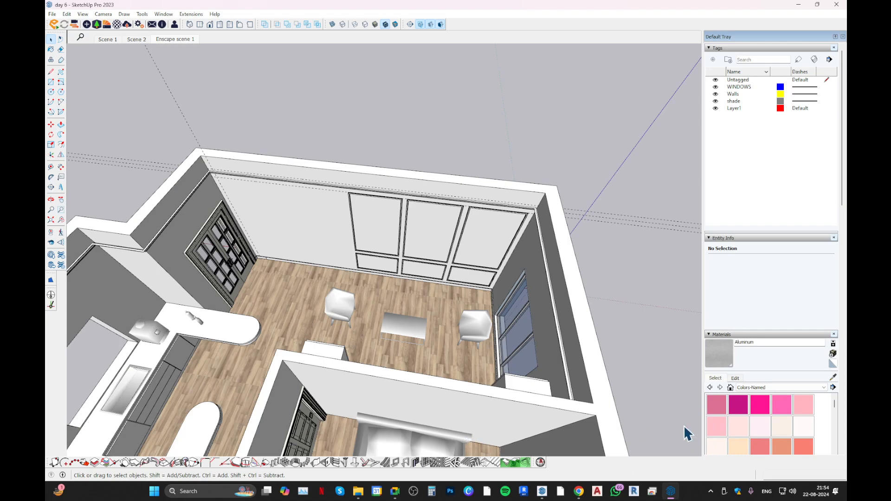
mouse_move(782, 495)
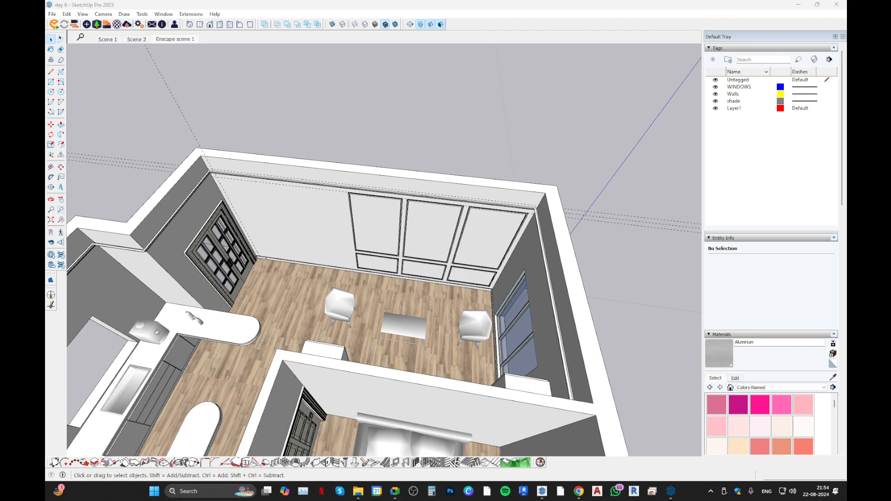
middle_click_drag(285, 302, 352, 297)
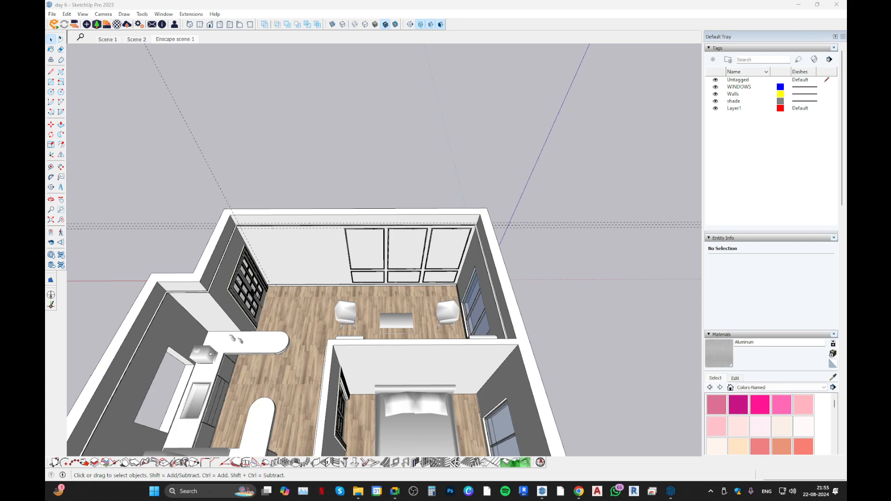
Select the wall panel frame nearest the double doors and examine its moulding profile up close.
scroll(343, 280, "up", 10)
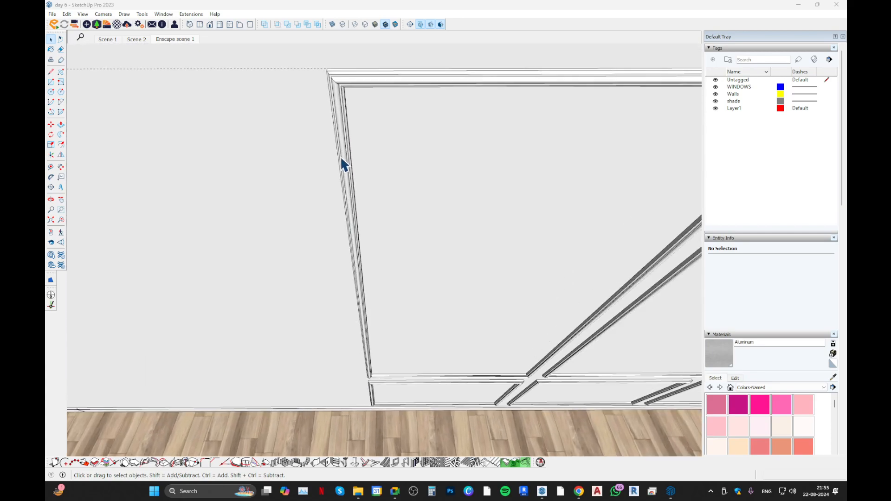
middle_click_drag(342, 157, 173, 87)
scroll(416, 109, "up", 5)
left_click(432, 102)
middle_click_drag(433, 107, 521, 128)
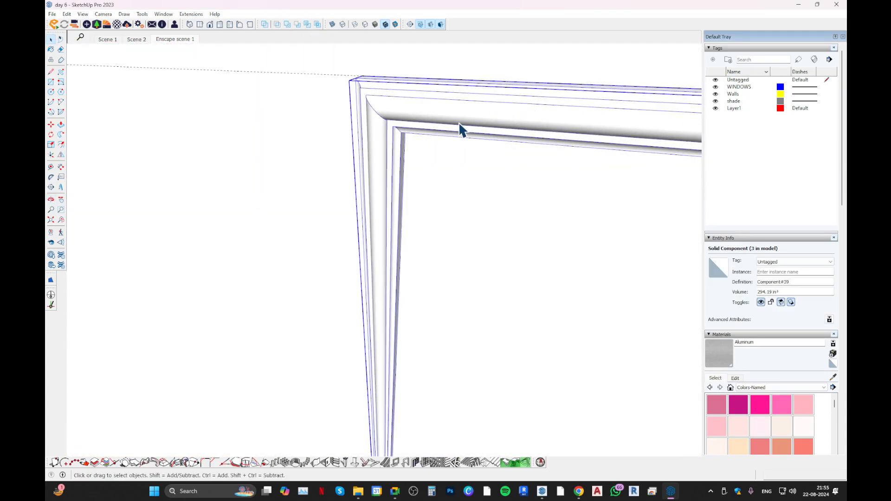
middle_click_drag(350, 175, 406, 219)
scroll(407, 219, "down", 2)
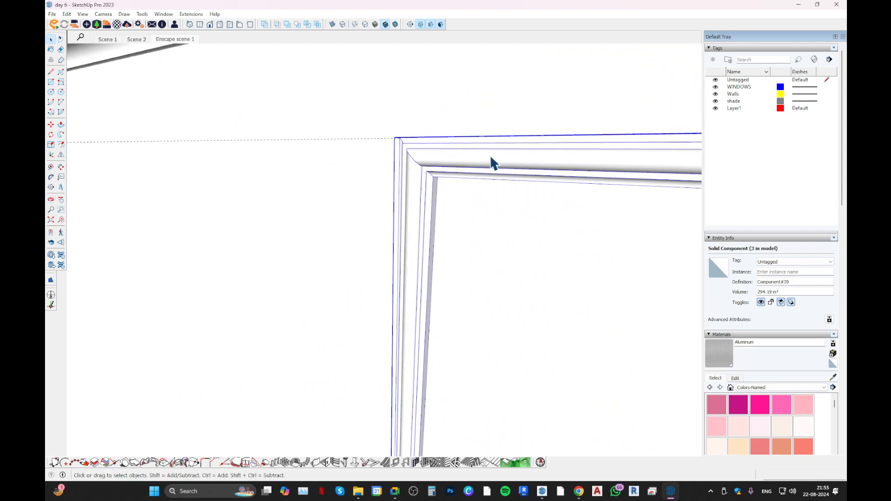
middle_click_drag(469, 163, 464, 197)
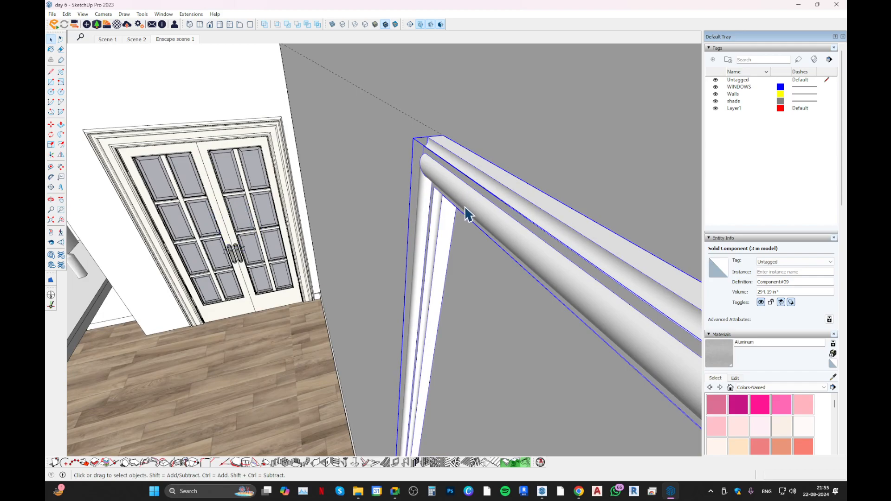
middle_click_drag(465, 213, 469, 265)
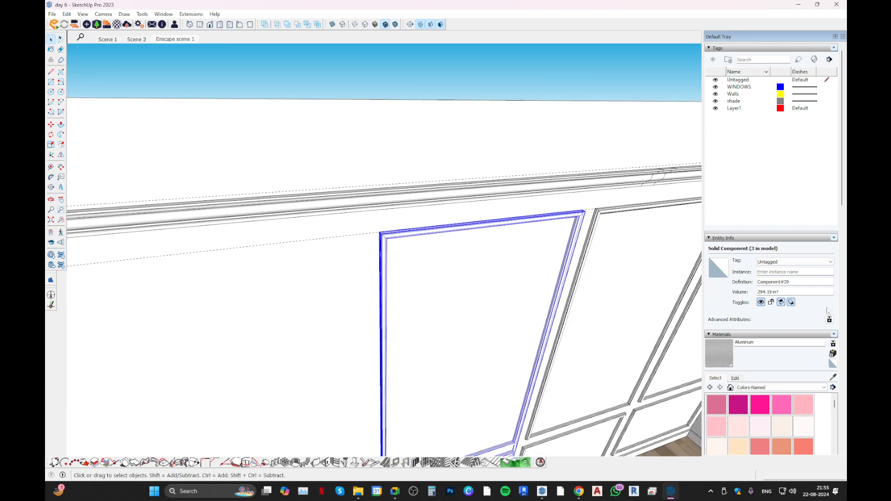
Open the Soften/Smooth Edges settings for the selected frame and review the list of Default Tray panels.
scroll(842, 235, "down", 10)
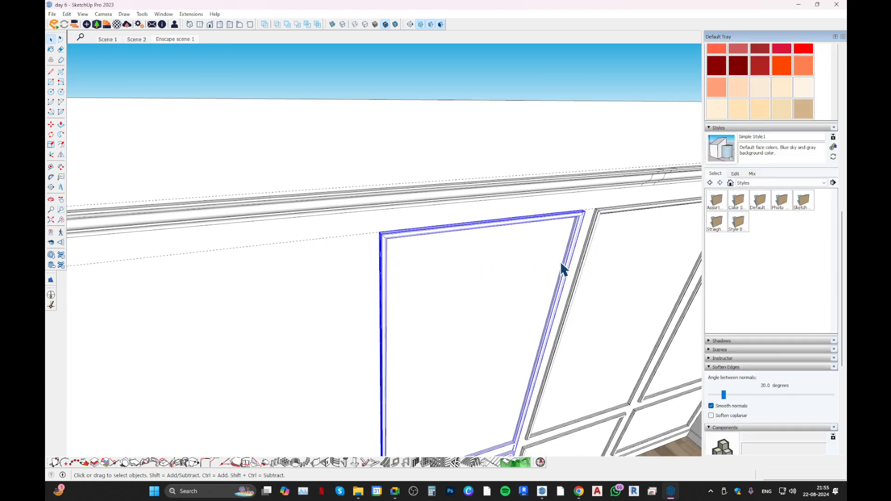
scroll(836, 380, "down", 8)
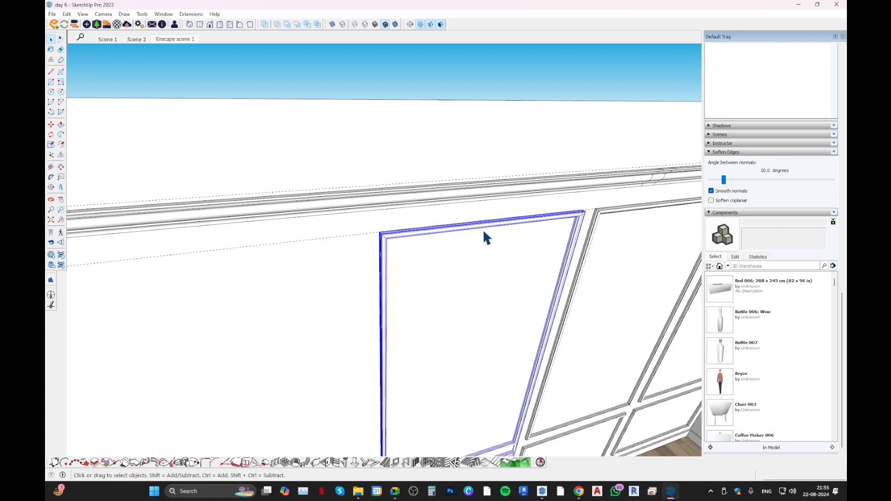
right_click(504, 222)
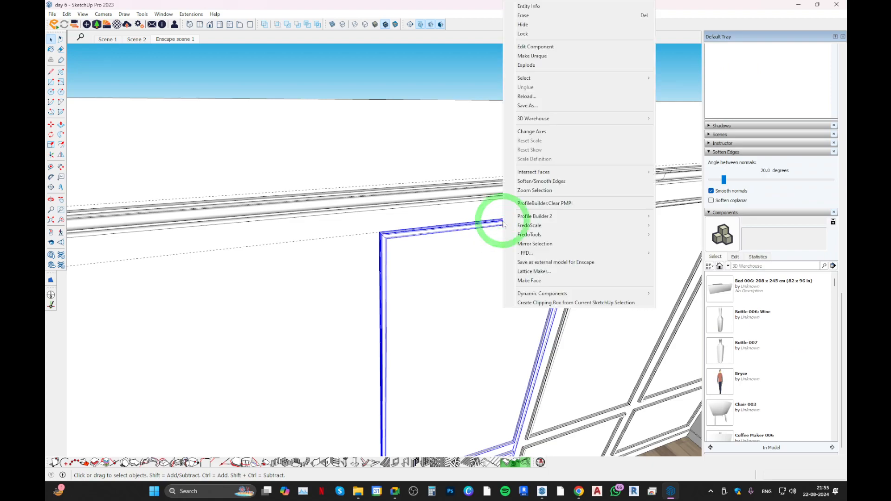
left_click(563, 184)
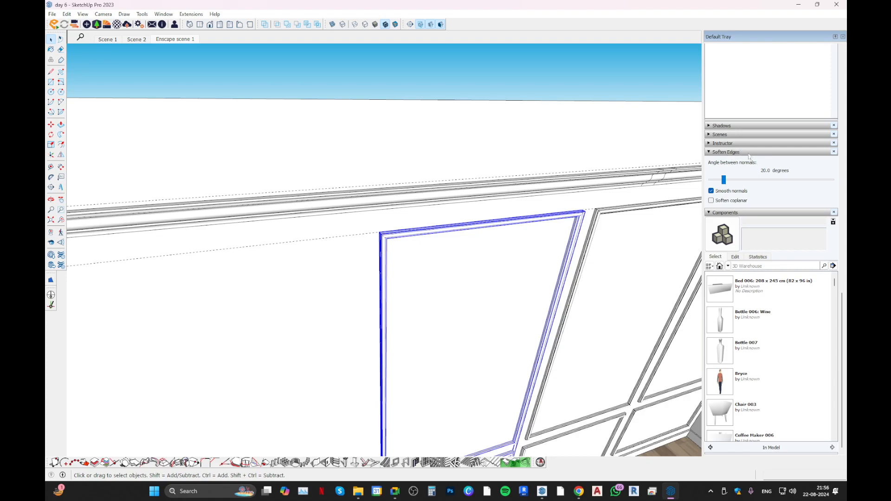
left_click(191, 14)
mouse_move(163, 14)
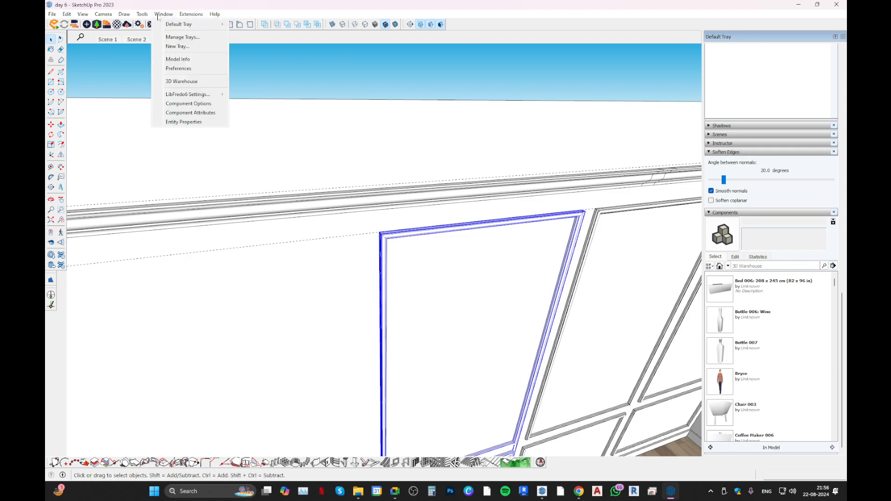
mouse_move(195, 24)
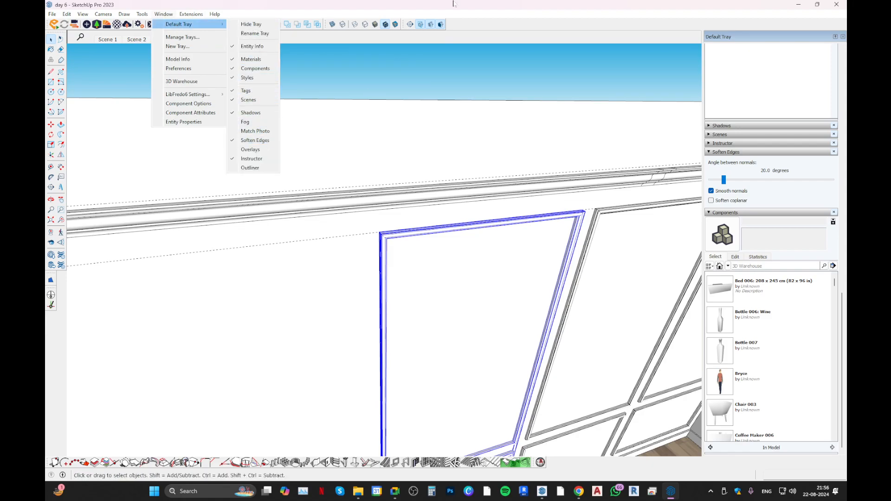
left_click(495, 4)
Switch Soften coplanar on and off again for the frame to compare its moulding edges.
left_click(710, 200)
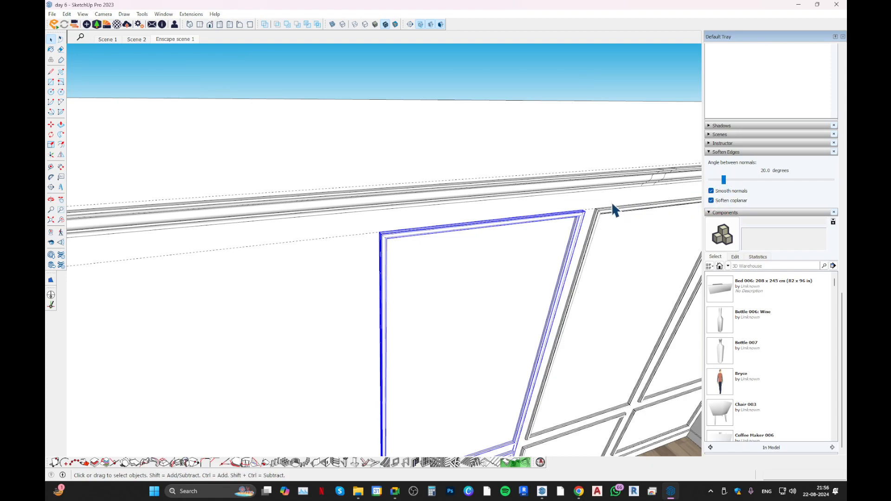
scroll(580, 216, "up", 4)
middle_click_drag(555, 227, 407, 175)
middle_click_drag(437, 258, 356, 280)
left_click(711, 201)
middle_click_drag(526, 220, 555, 259)
Turn off Smooth normals for the frame and set the softening angle to 0 degrees.
left_click_drag(724, 180, 668, 185)
left_click(711, 191)
middle_click_drag(455, 227, 509, 242)
left_click(723, 179)
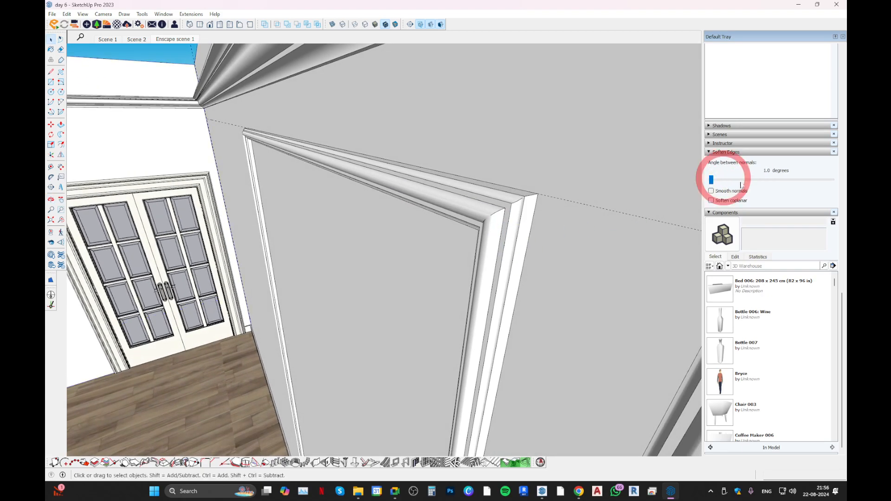
left_click_drag(712, 180, 702, 180)
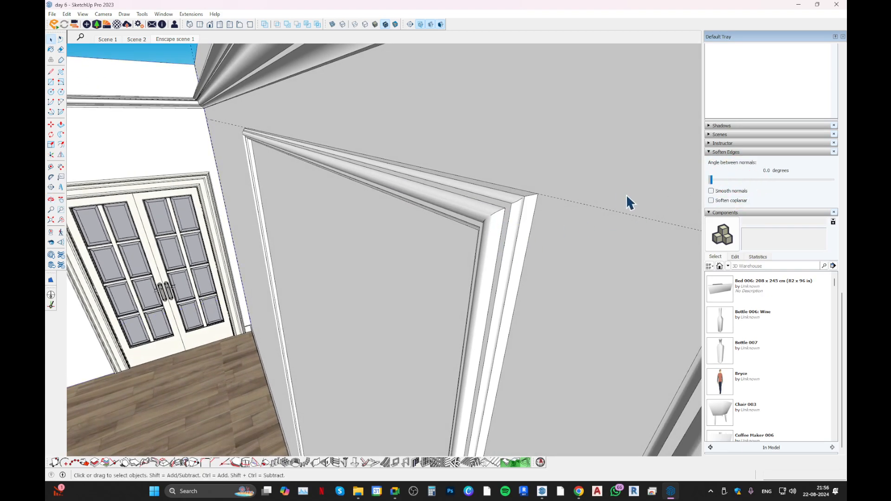
Reapply the 0-degree softening angle to the selected frame and examine the edges along its curved profile.
middle_click_drag(276, 246, 424, 201)
left_click(426, 235)
left_click_drag(710, 180, 670, 177)
scroll(428, 272, "up", 2)
middle_click_drag(431, 278, 481, 318)
scroll(461, 273, "up", 3)
middle_click_drag(461, 269, 435, 322)
scroll(436, 322, "up", 3)
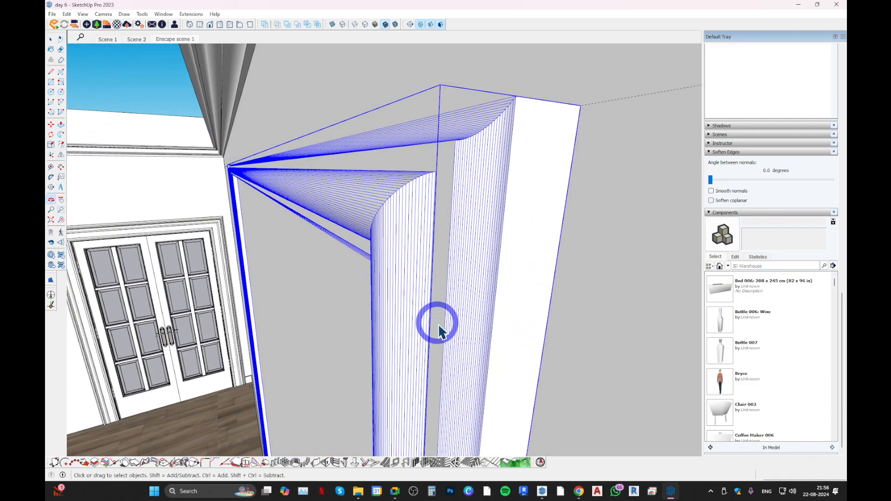
Reopen the Soften/Smooth Edges settings for the frame and turn on Smooth normals and Soften coplanar.
right_click(426, 246)
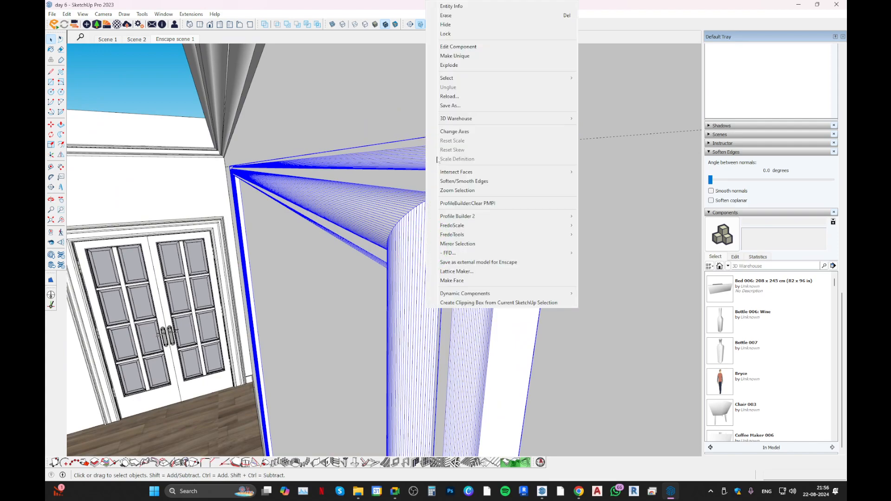
left_click(459, 181)
middle_click_drag(424, 227, 457, 262)
left_click(527, 256)
left_click(466, 224)
left_click(711, 191)
left_click(711, 200)
middle_click_drag(408, 288, 417, 253)
left_click(478, 264)
left_click(424, 227)
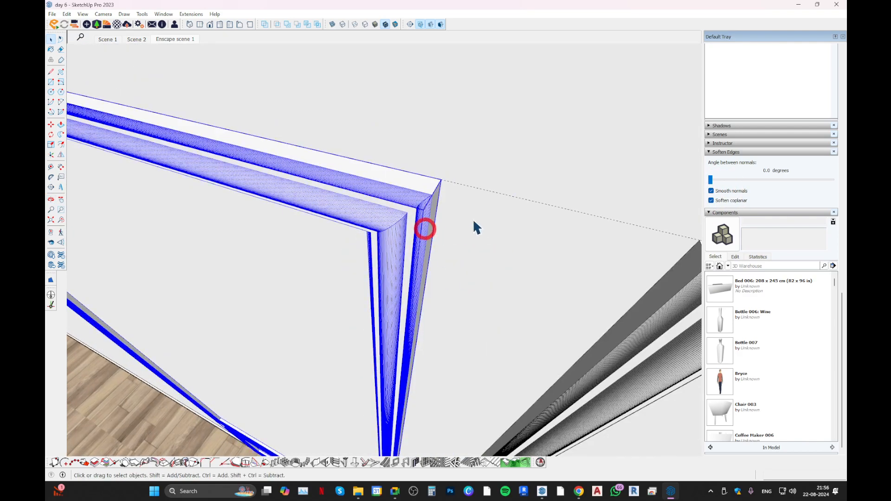
Set the frame's softening angle to about 13.6 degrees and check the moulding corner.
mouse_move(710, 180)
left_mouse_down()
mouse_move(847, 182)
mouse_move(722, 184)
left_mouse_up()
middle_click_drag(324, 277, 313, 199)
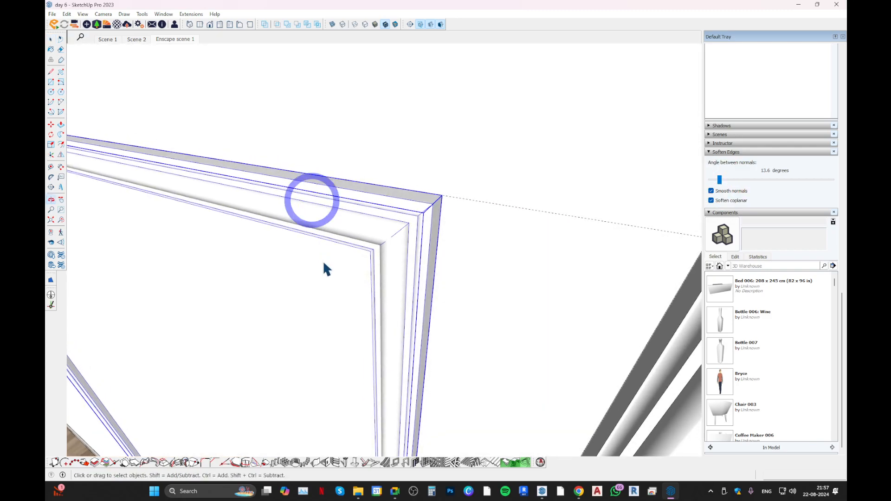
scroll(323, 272, "down", 4)
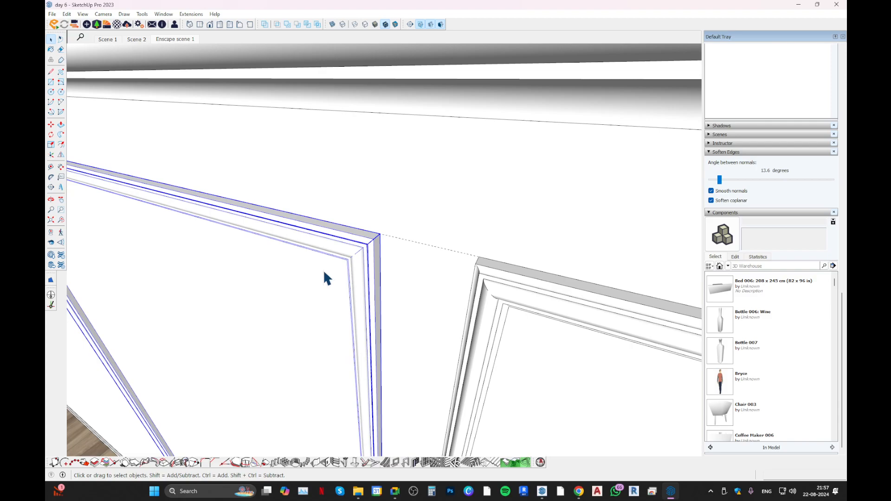
Raise the frame's softening angle to 180 degrees and inspect the fully softened moulding.
left_click_drag(720, 180, 833, 179)
middle_click_drag(351, 245, 524, 75)
middle_click_drag(453, 209, 69, 319)
scroll(230, 295, "up", 3)
scroll(336, 296, "down", 2)
middle_click_drag(413, 258, 342, 278)
scroll(390, 331, "down", 2)
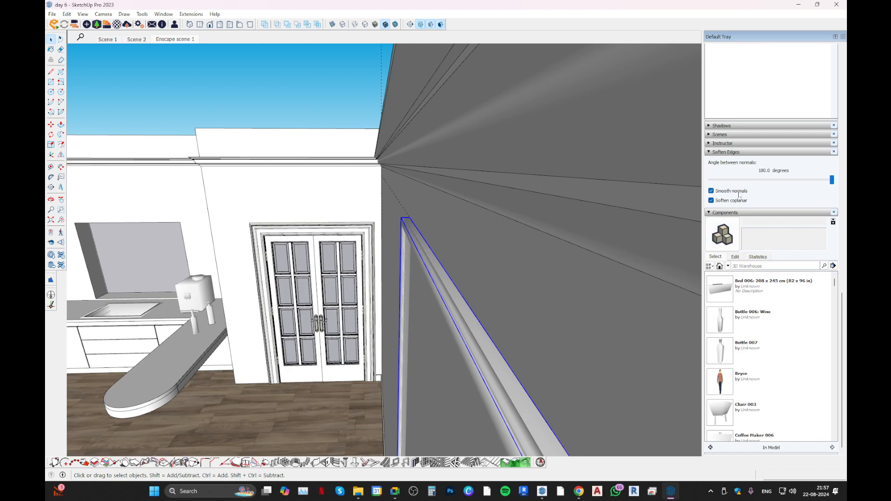
Reduce the frame's softening angle to about 29 degrees.
left_click(728, 184)
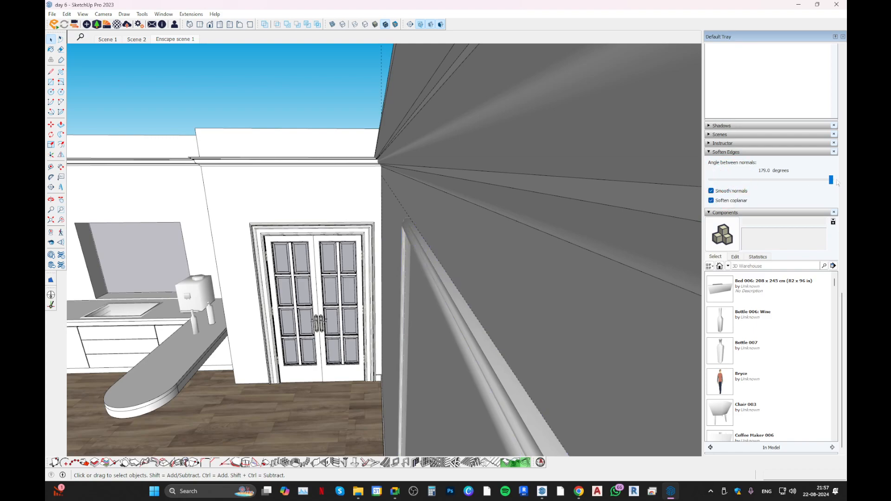
left_click_drag(830, 179, 729, 185)
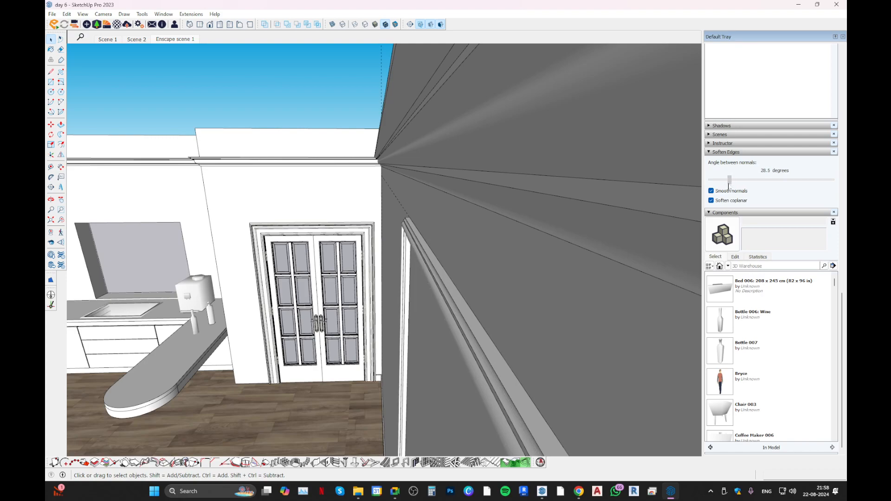
middle_click_drag(378, 229, 416, 212)
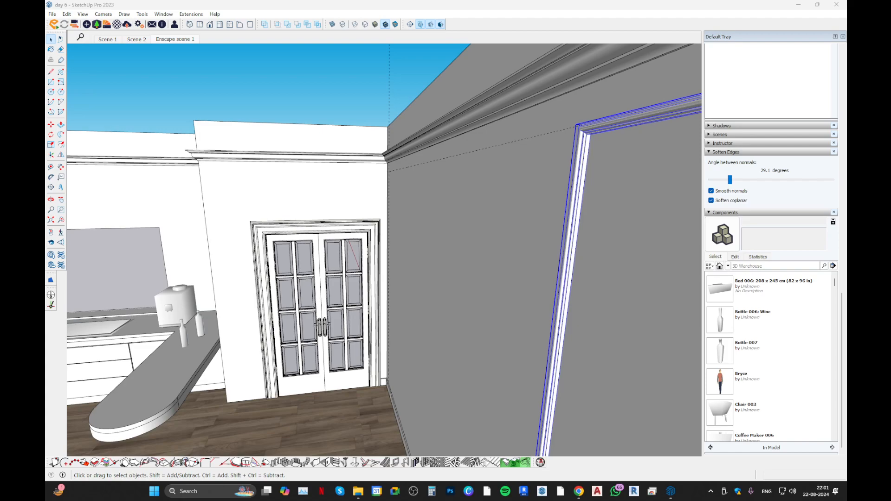
key("ctrl+v")
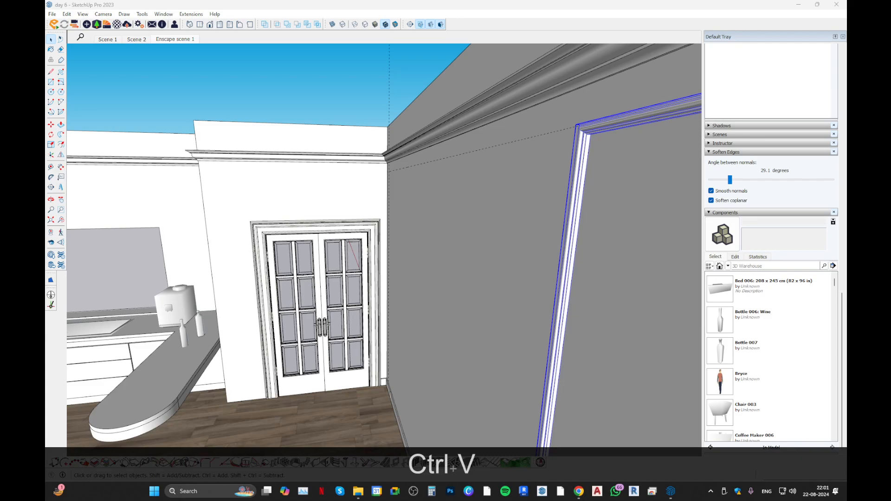
key("Return")
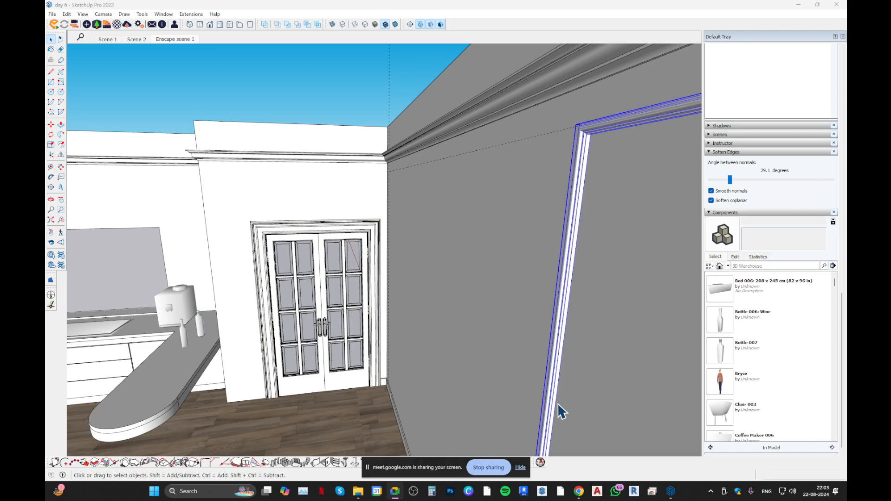
left_click(520, 467)
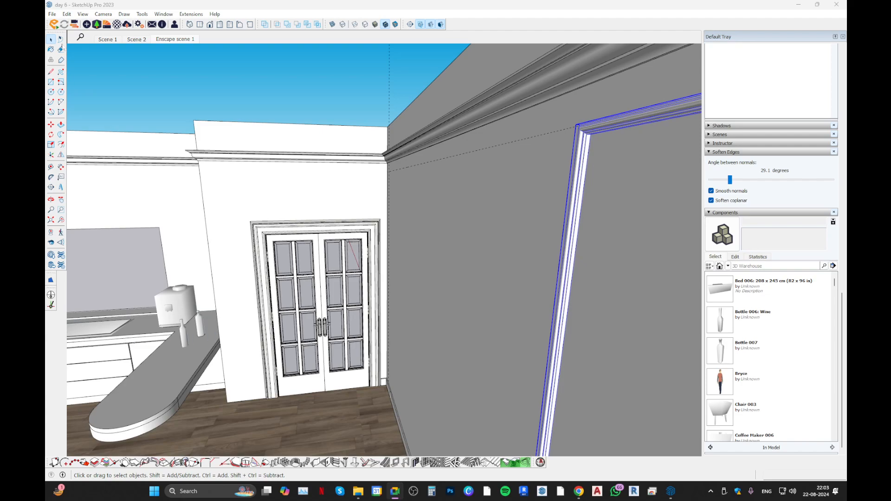
Unhide the last hidden object and bring the whole apartment into view.
left_click(67, 15)
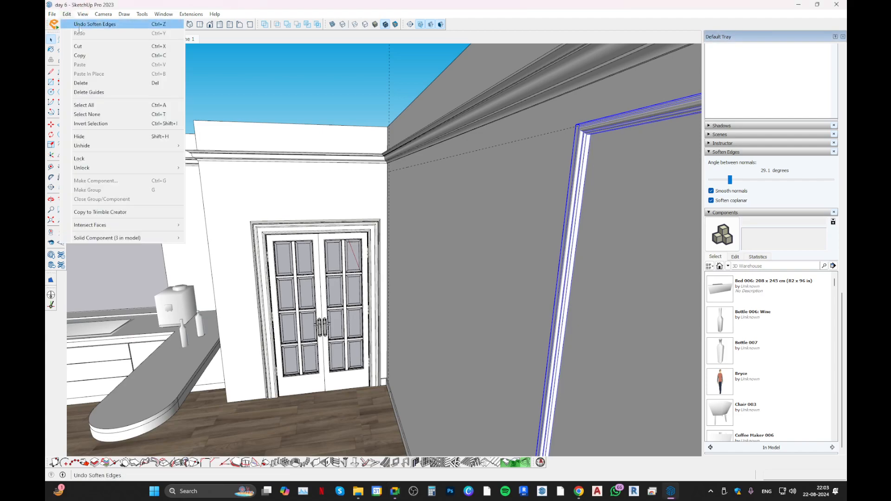
mouse_move(120, 148)
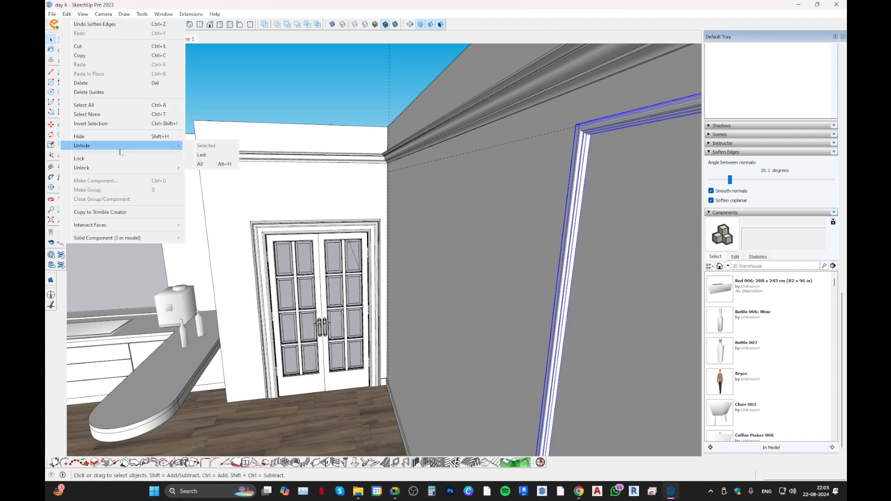
left_click(201, 154)
middle_click_drag(352, 315, 472, 359)
middle_click_drag(555, 413, 410, 347)
scroll(410, 348, "down", 4)
middle_click_drag(446, 385, 452, 440)
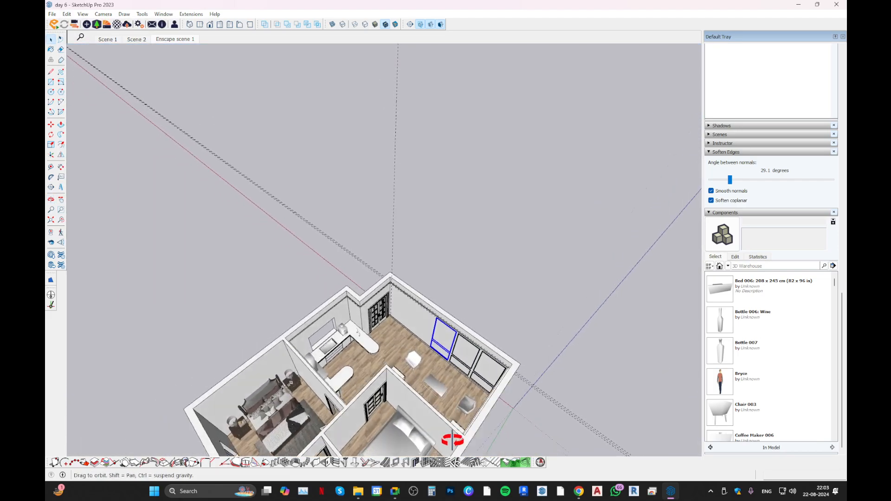
Hide the white chair near the long panelled wall.
scroll(411, 358, "up", 5)
right_click(399, 362)
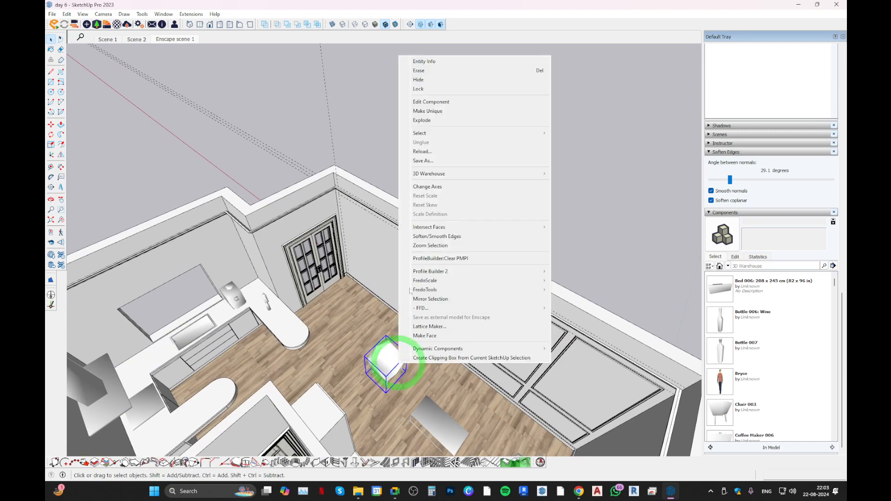
left_click(445, 80)
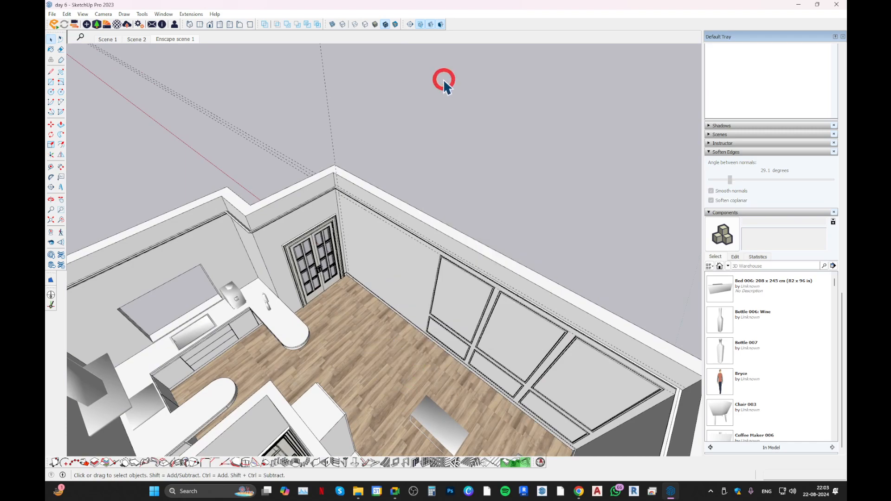
Bring the hidden chair back by unhiding the last hidden object.
left_click(67, 14)
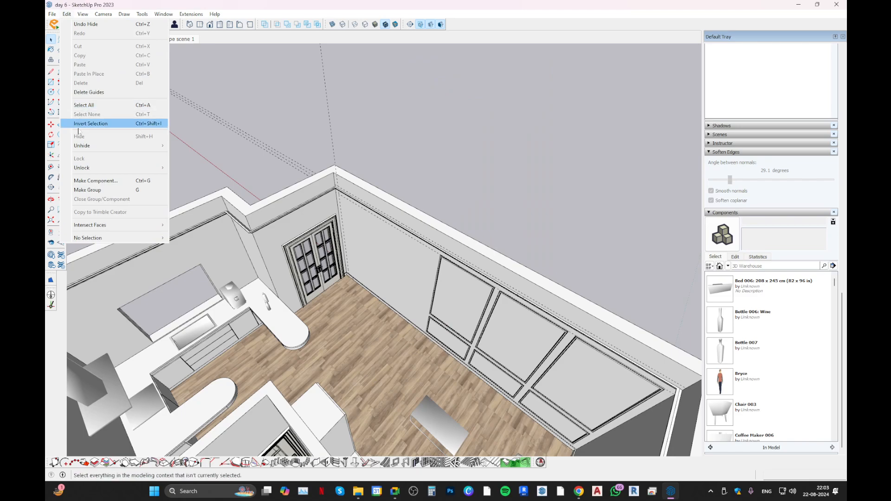
mouse_move(140, 149)
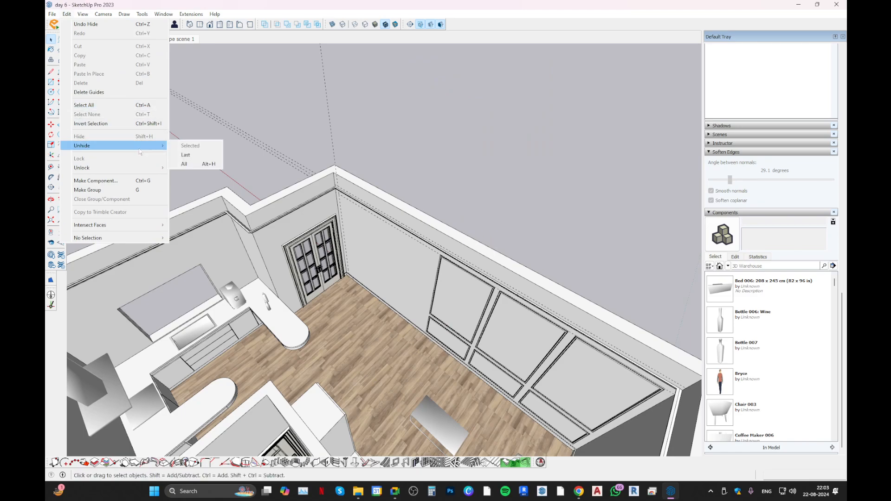
left_click(202, 165)
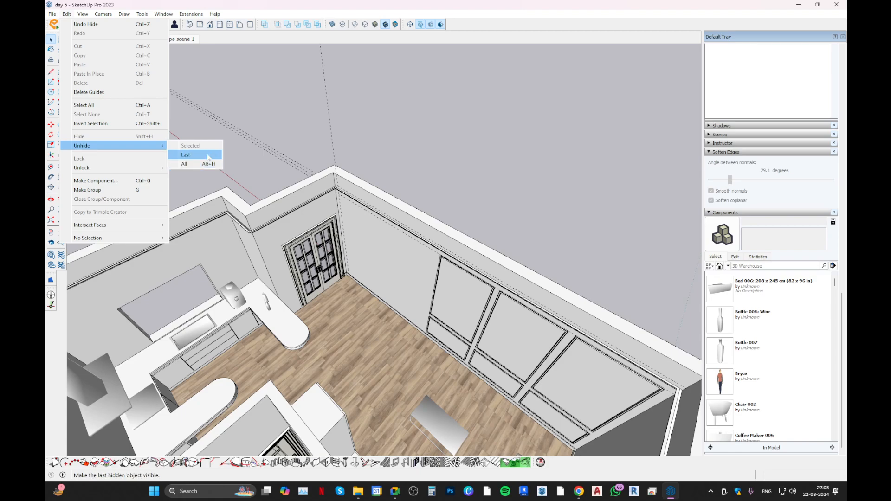
left_click(207, 155)
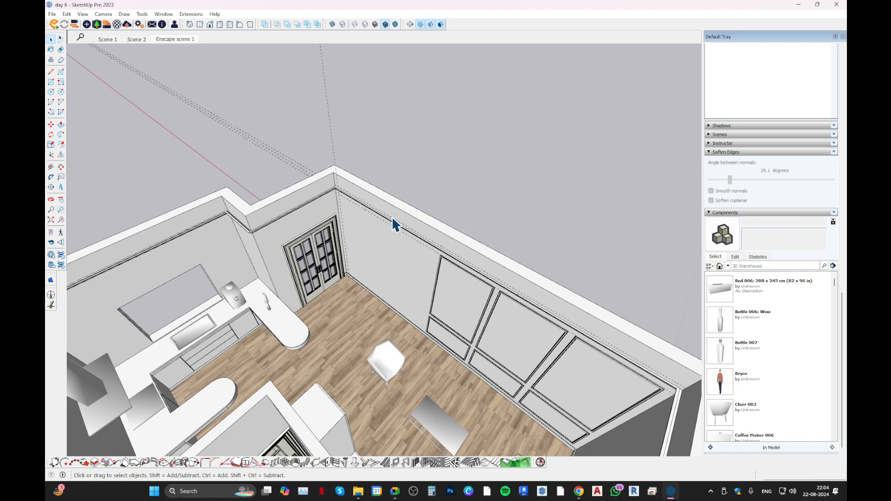
Switch to the Chrome browser and open the SketchUp.cgtips home page from the already loaded Enscape stone materials page.
scroll(391, 216, "down", 8)
mouse_move(450, 284)
middle_mouse_down()
mouse_move(288, 181)
mouse_move(441, 283)
middle_mouse_up()
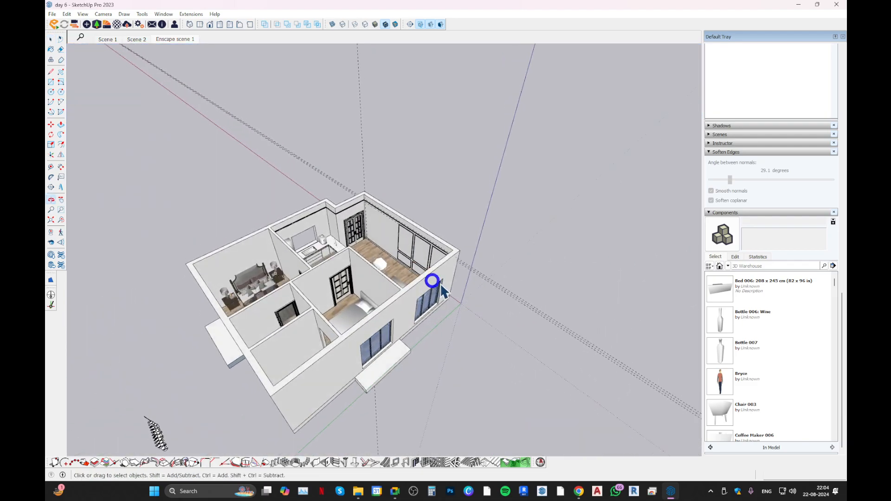
left_click(579, 490)
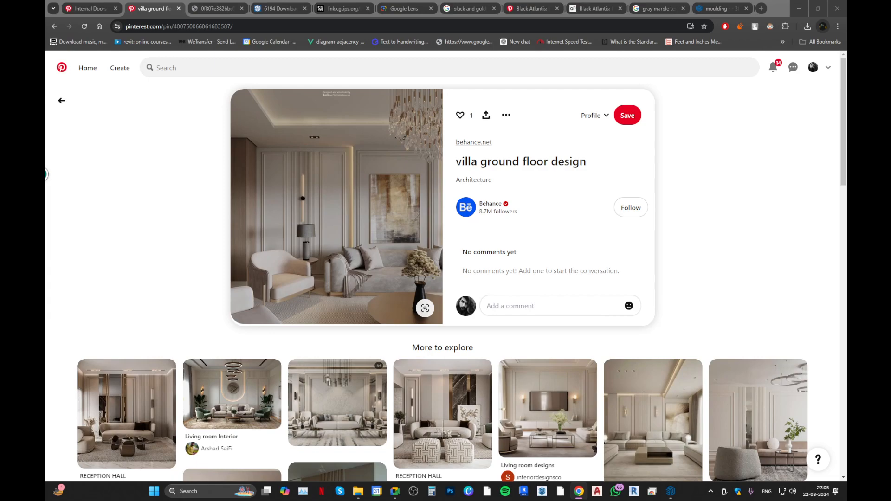
left_click(263, 14)
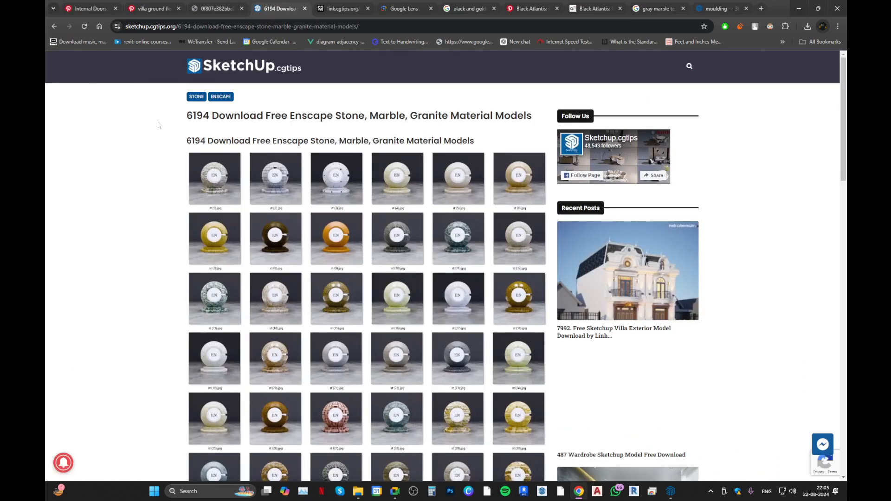
left_click(210, 68)
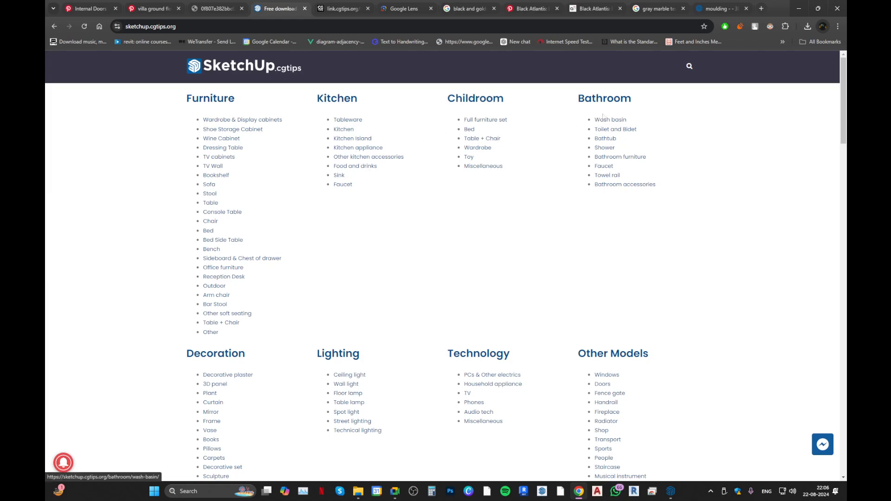
Open the Living Room category listed under Scenes on the SketchUp.cgtips site.
scroll(236, 292, "down", 3)
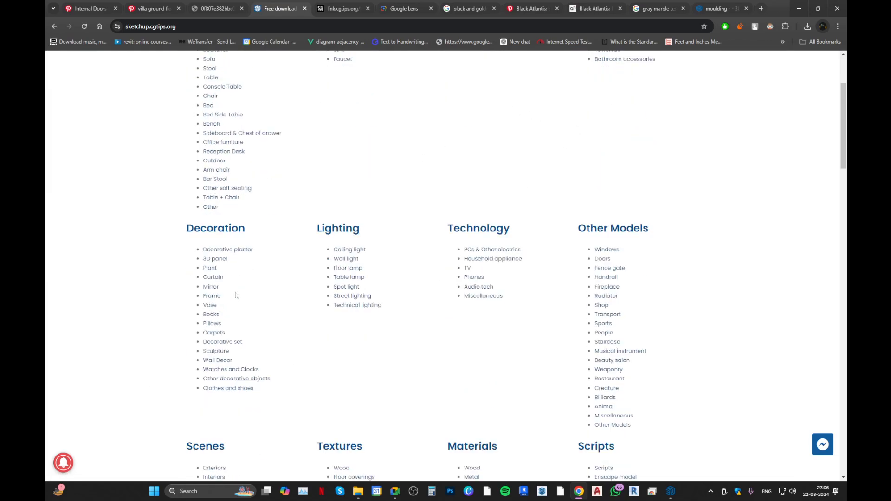
scroll(257, 287, "down", 3)
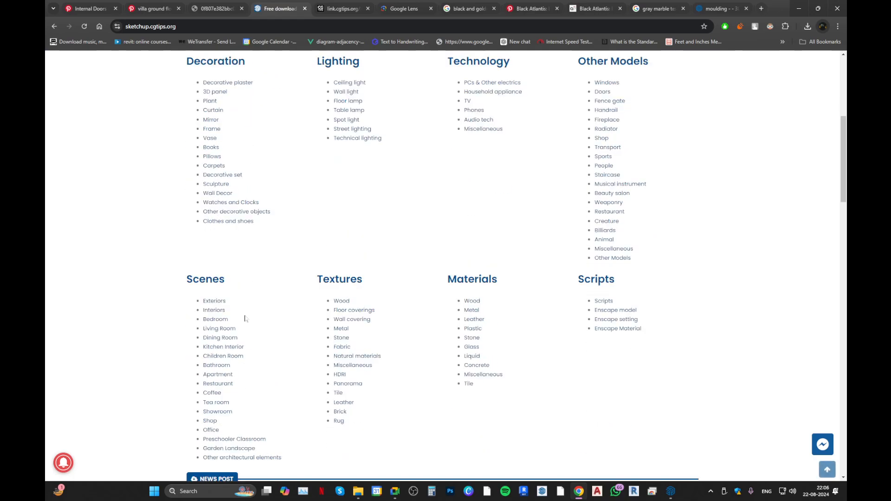
left_click(222, 330)
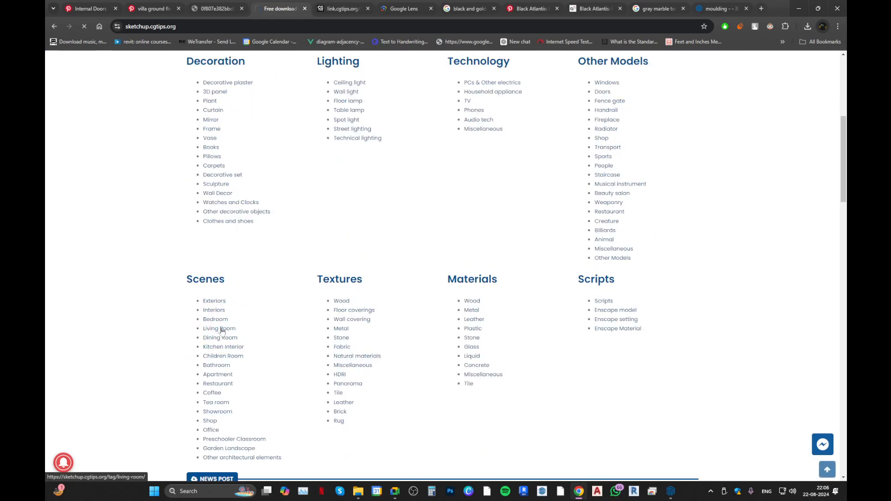
Open the 14982 Sketchup Living Room Interior Model page and examine its render images.
scroll(207, 213, "down", 3)
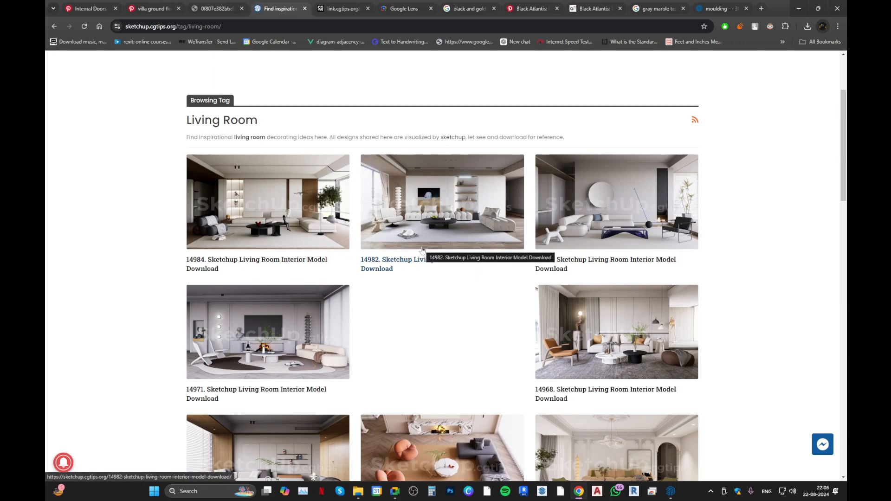
left_click(430, 222)
scroll(363, 290, "down", 5)
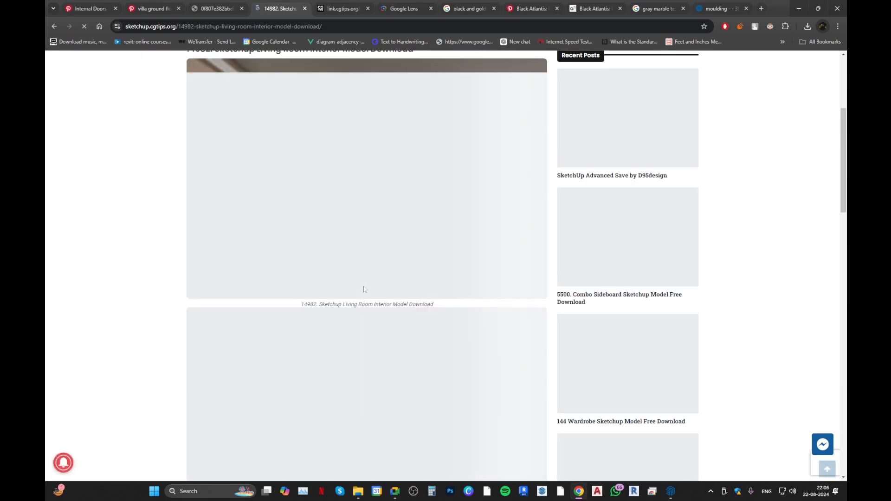
scroll(363, 290, "down", 4)
scroll(365, 287, "up", 3)
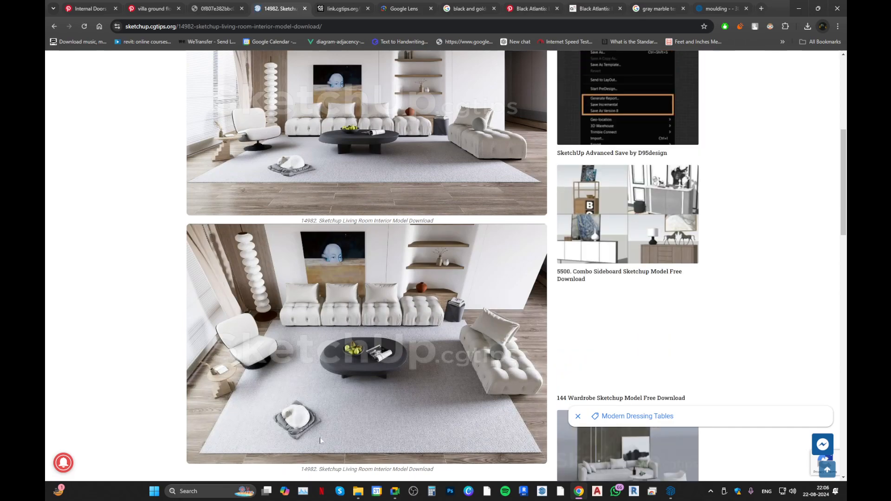
scroll(320, 358, "up", 3)
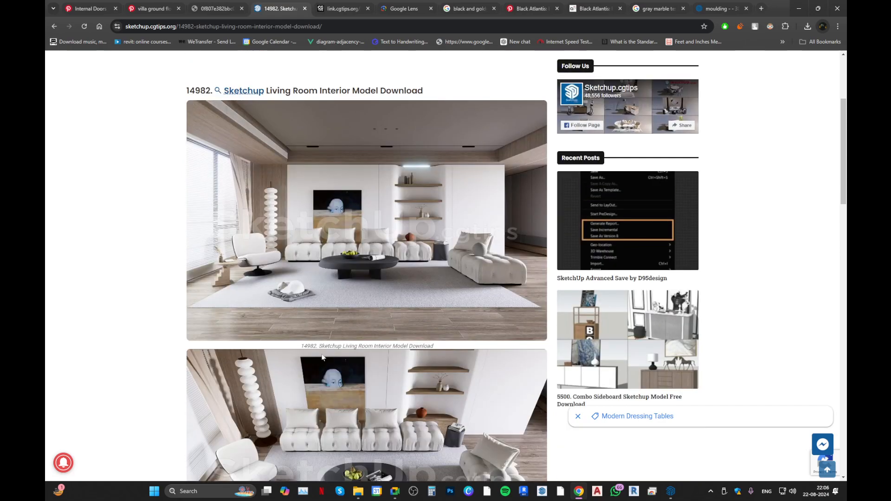
scroll(315, 385, "down", 4)
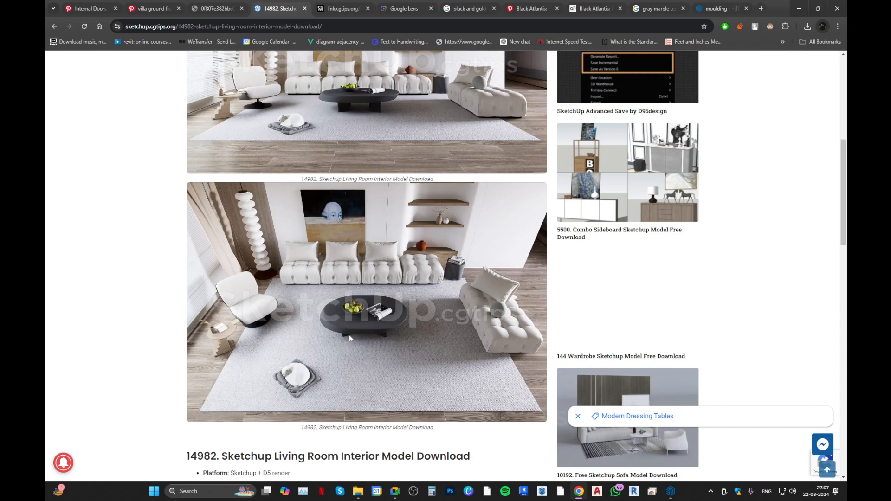
Return to the Living Room listing and look through its interior models down to the page's end.
key("alt+Left")
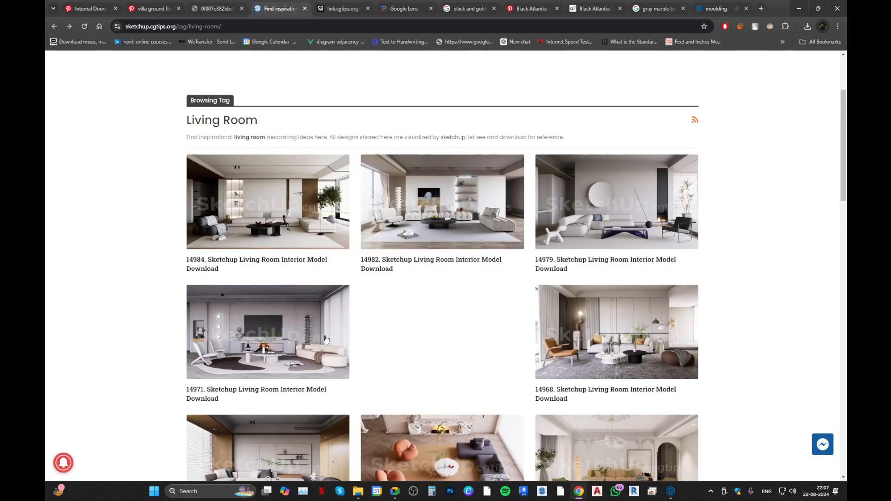
scroll(436, 330, "down", 2)
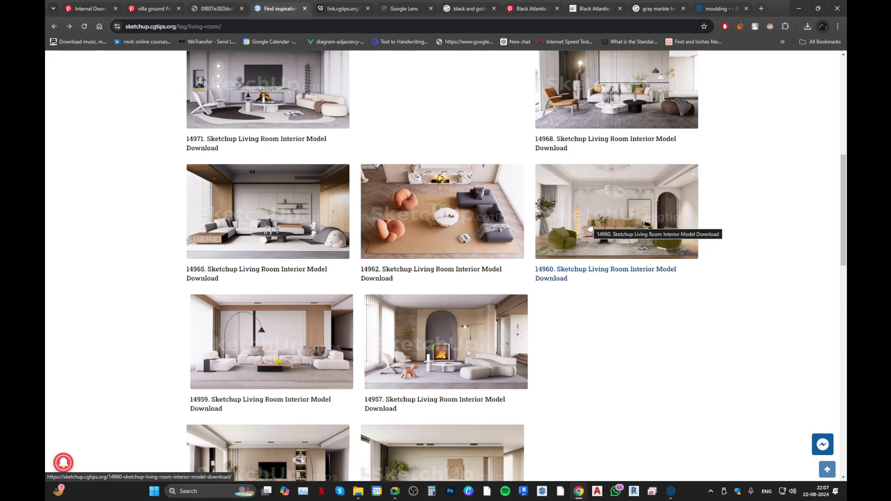
scroll(589, 227, "down", 3)
scroll(309, 372, "down", 3)
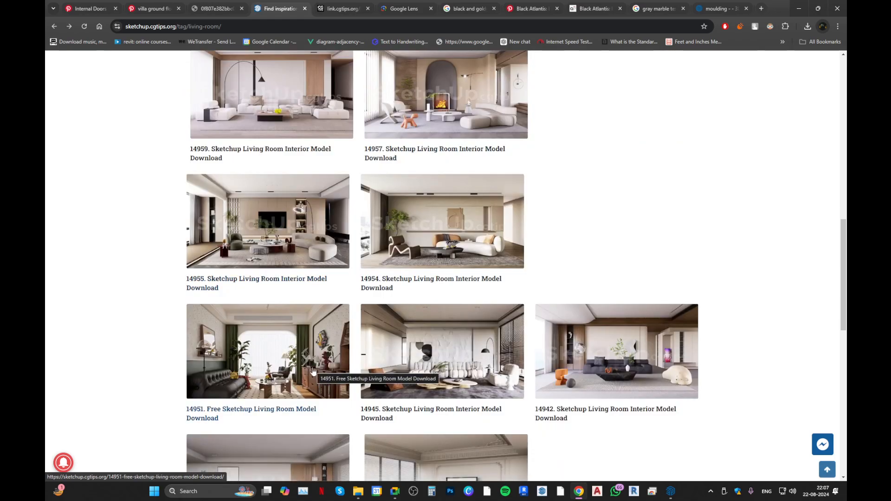
scroll(313, 371, "down", 6)
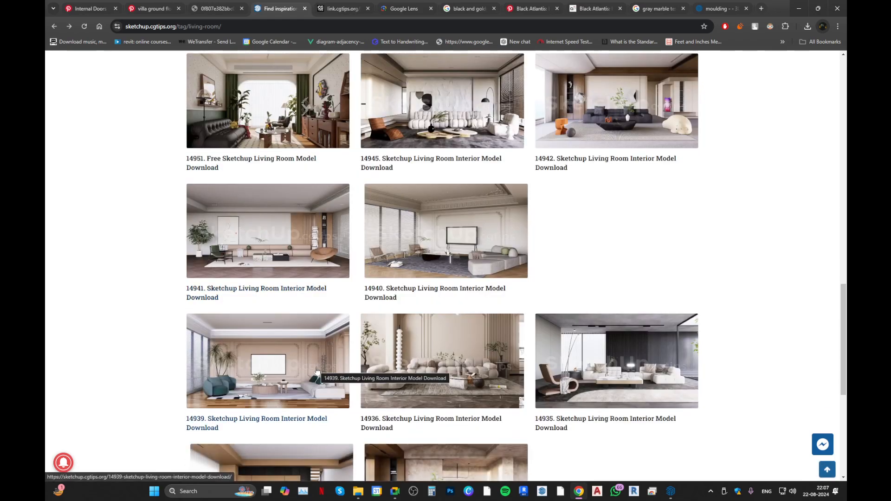
scroll(317, 369, "down", 3)
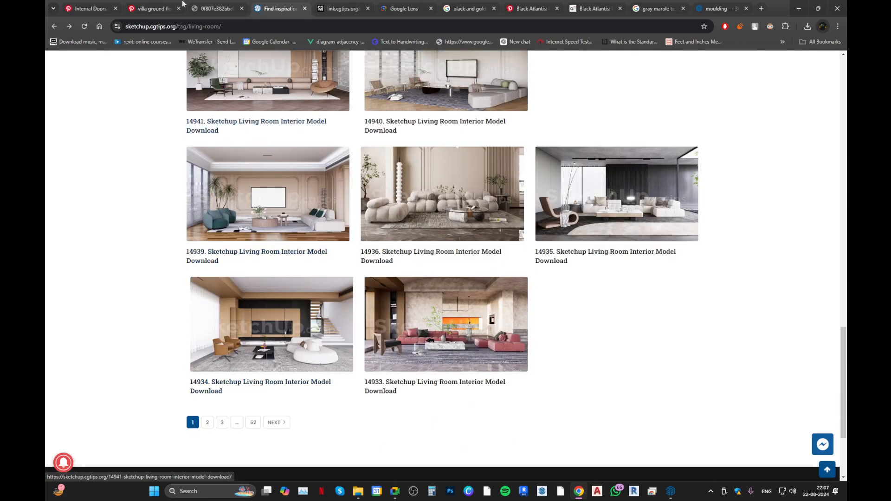
Review the villa ground floor design pin on Pinterest and the moulding model page in 3D Warehouse.
left_click(151, 8)
scroll(321, 203, "down", 4)
scroll(319, 183, "up", 4)
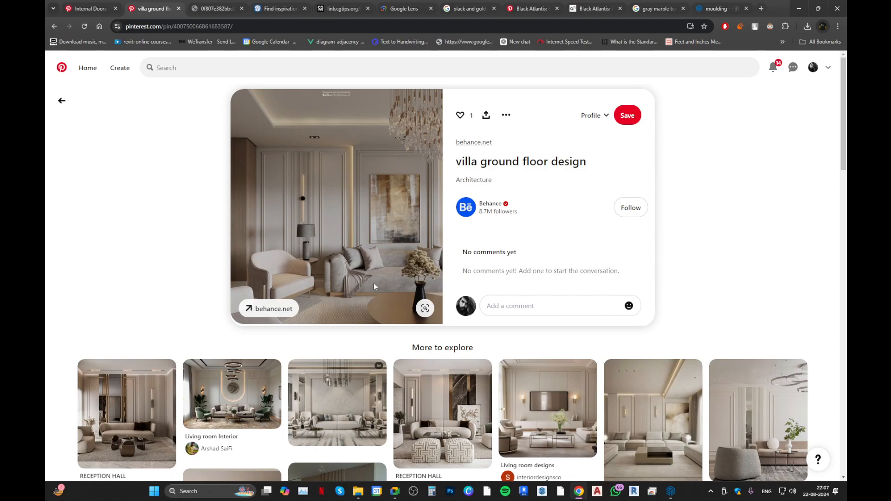
left_click(720, 9)
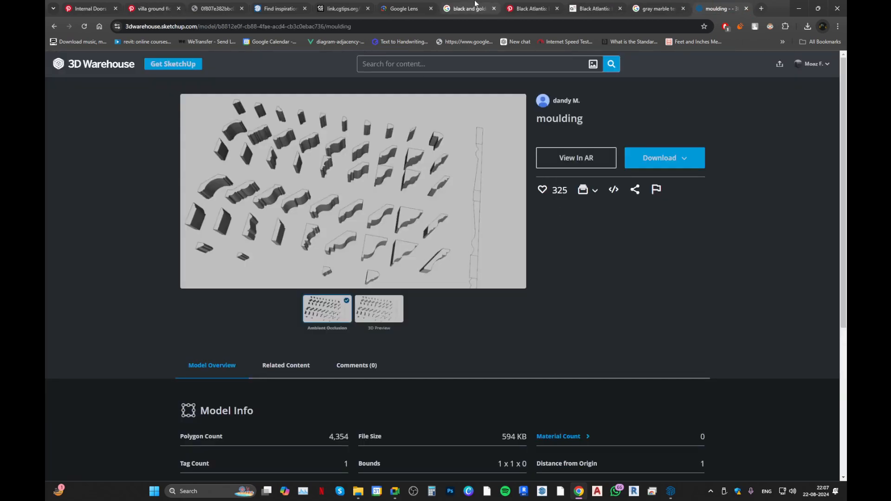
Go back to the SketchUp.cgtips Living Room listing and review its models from the end to the beginning.
left_click(279, 8)
scroll(258, 285, "down", 3)
scroll(257, 285, "up", 2)
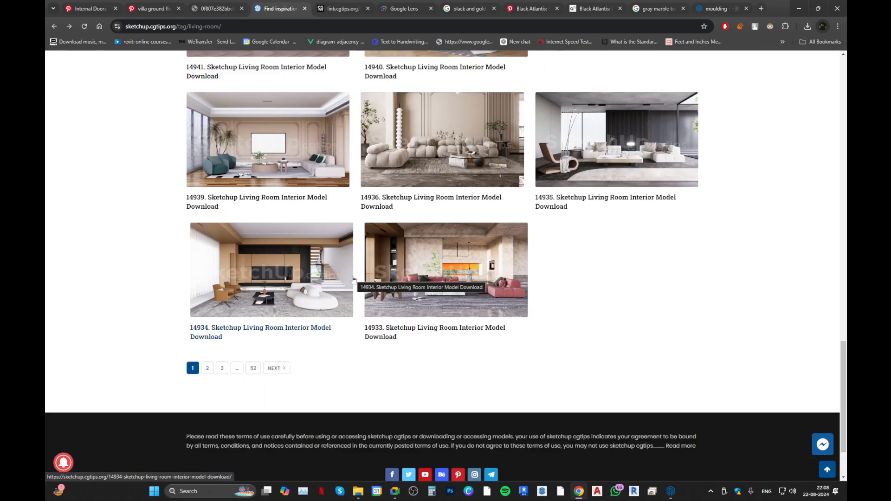
scroll(287, 319, "up", 15)
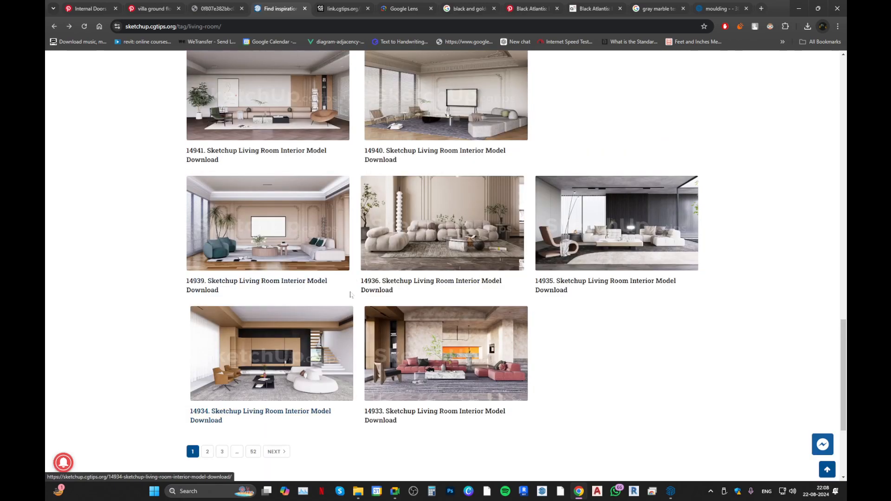
scroll(288, 319, "up", 8)
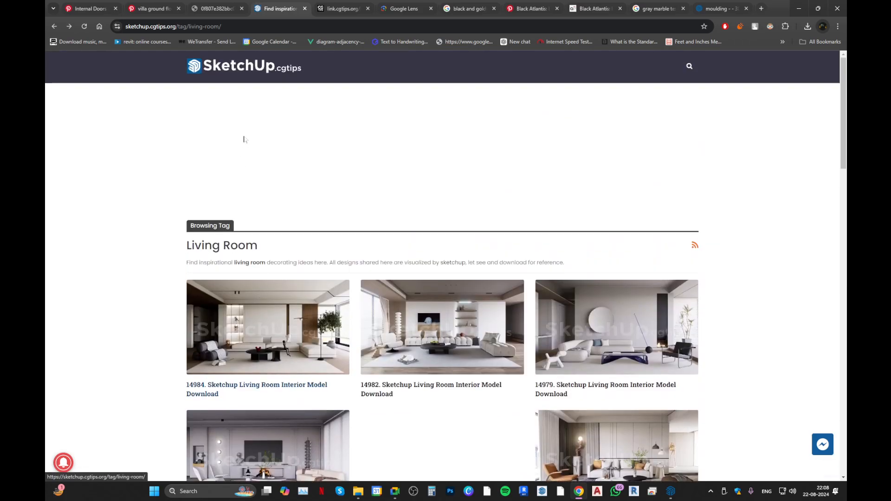
Return to the SketchUp.cgtips home page, open the Sofa furniture category and look through its models.
left_click(251, 82)
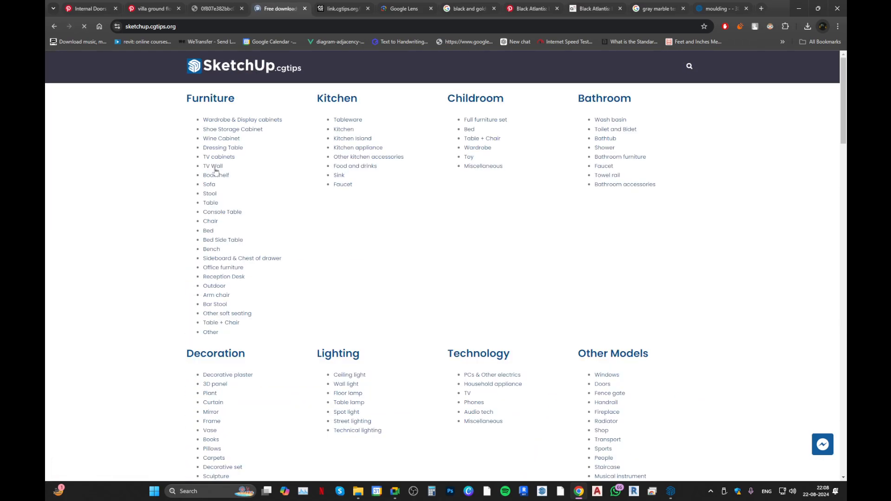
left_click(209, 184)
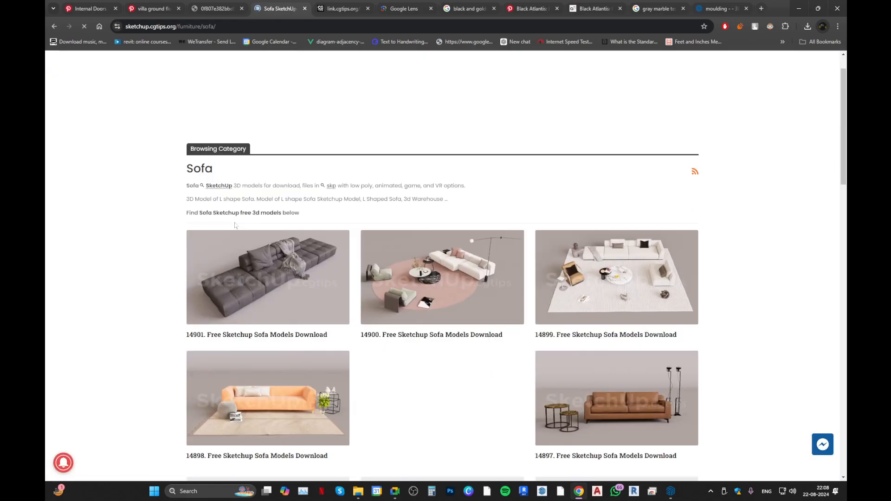
scroll(236, 226, "down", 5)
scroll(236, 226, "down", 5)
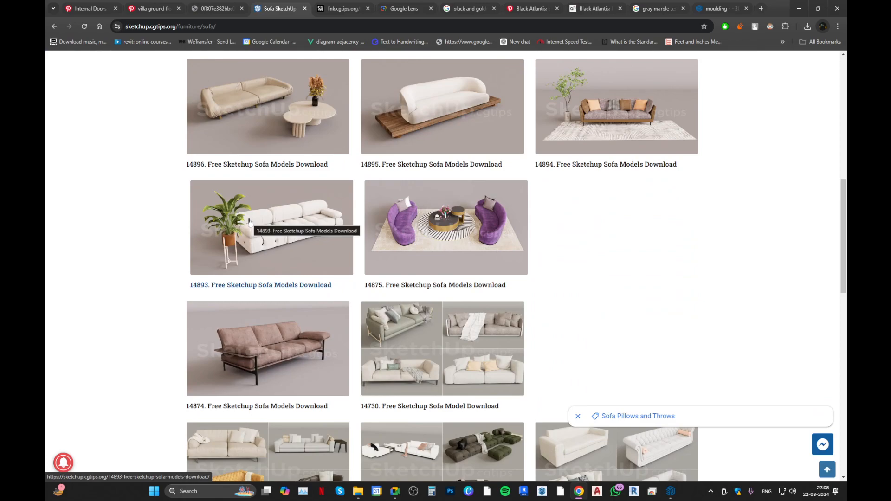
scroll(250, 224, "down", 3)
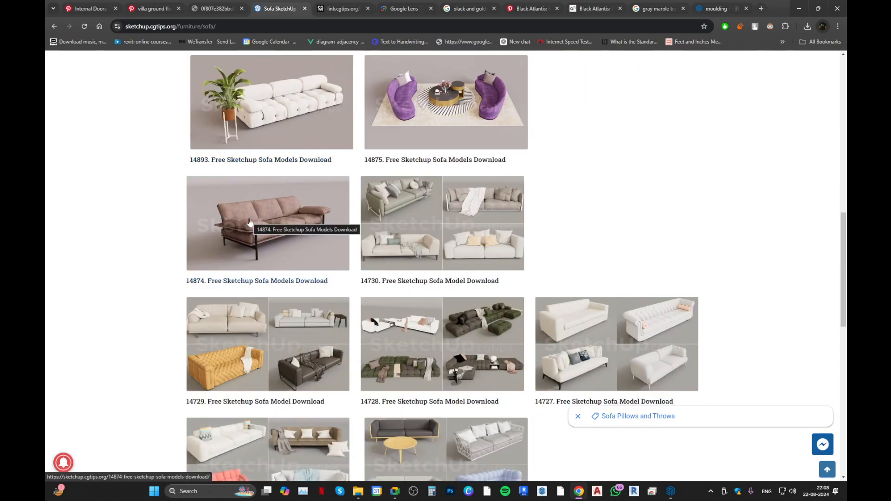
Return to the home page, review the model, texture and material categories, and open the Bed furniture category.
key("alt+Left")
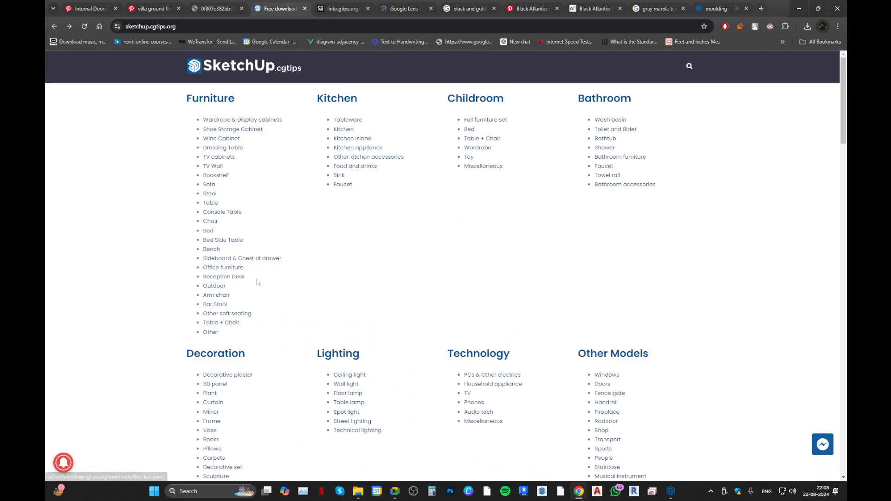
scroll(255, 282, "down", 3)
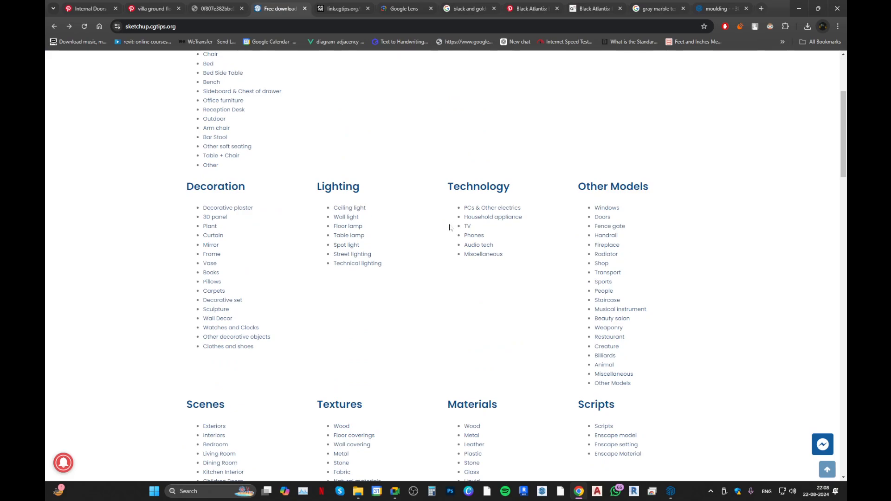
scroll(475, 283, "down", 2)
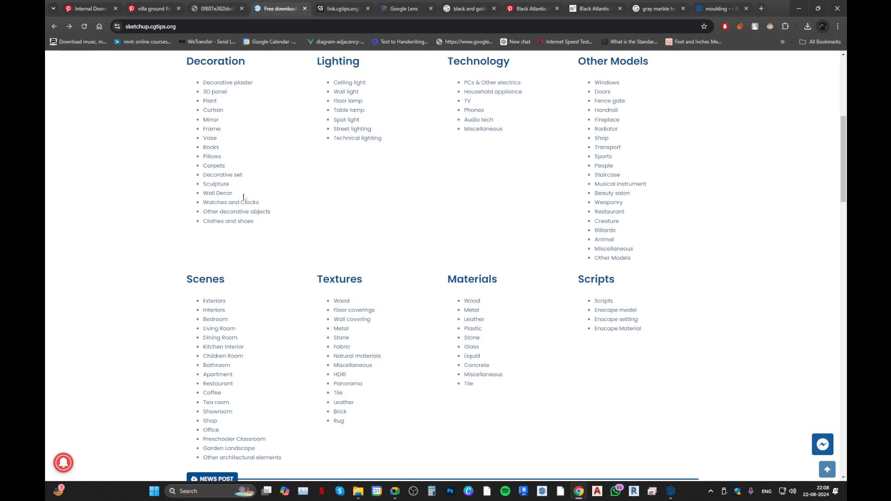
scroll(244, 198, "up", 4)
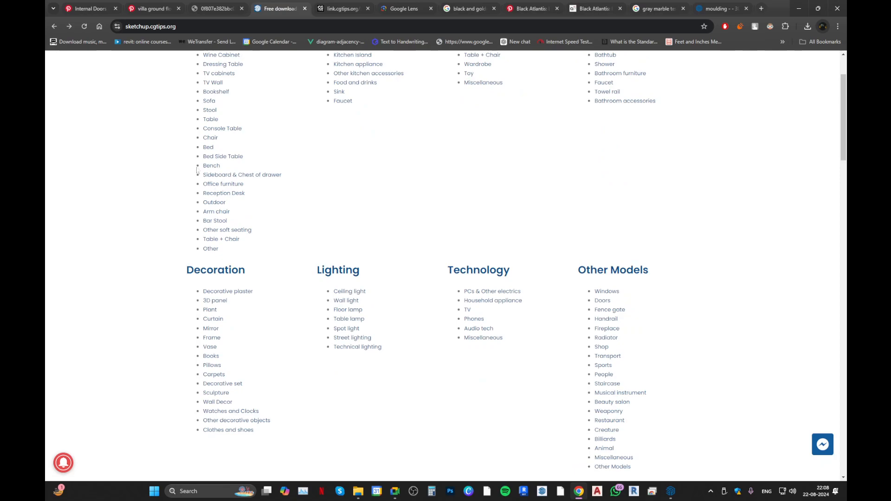
left_click(211, 156)
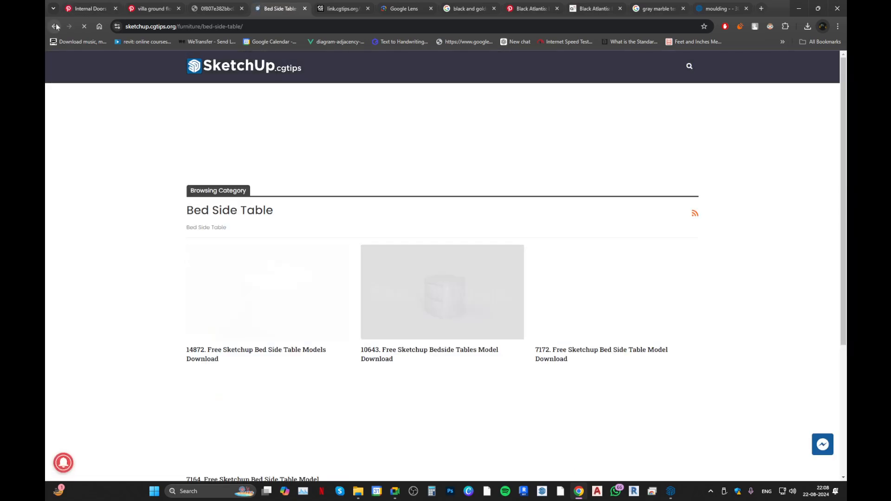
left_click(54, 26)
left_click(209, 148)
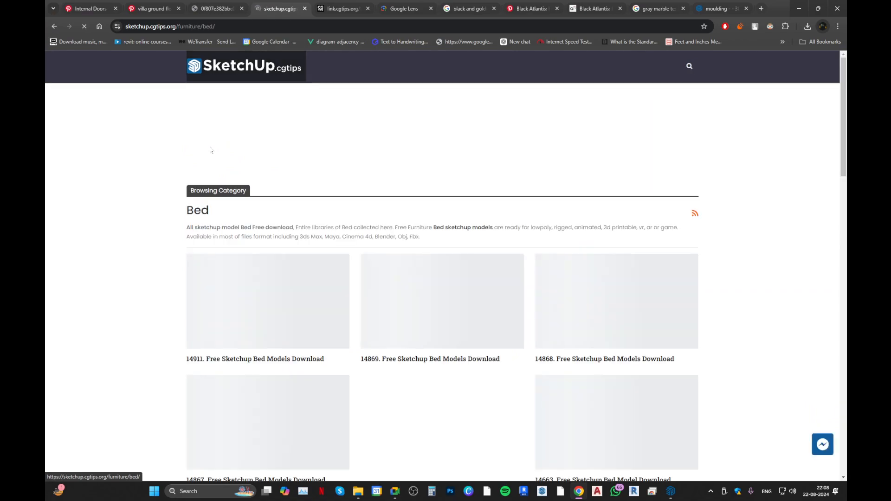
Copy the Bed category's web address and open it in a new Incognito window.
left_click(274, 27)
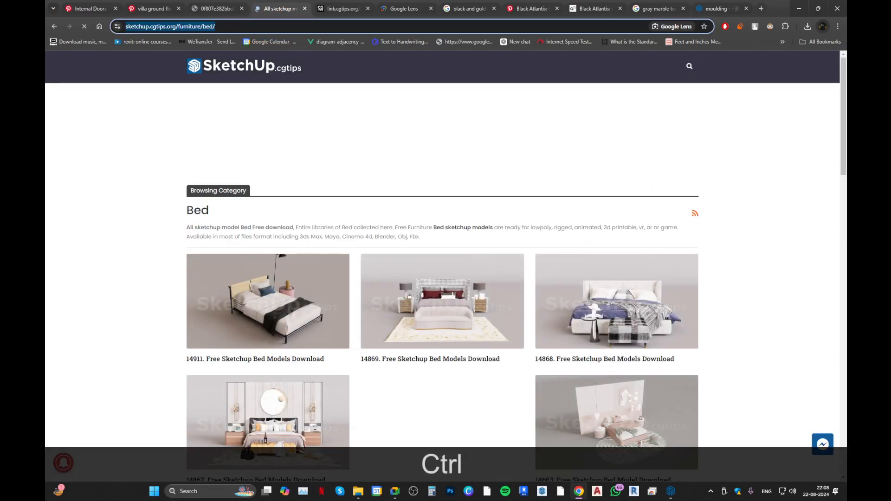
key("ctrl+c")
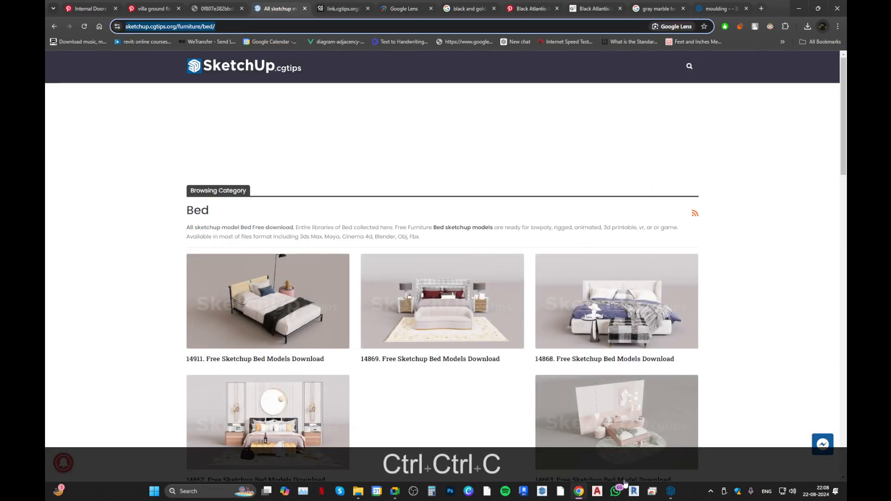
right_click(579, 491)
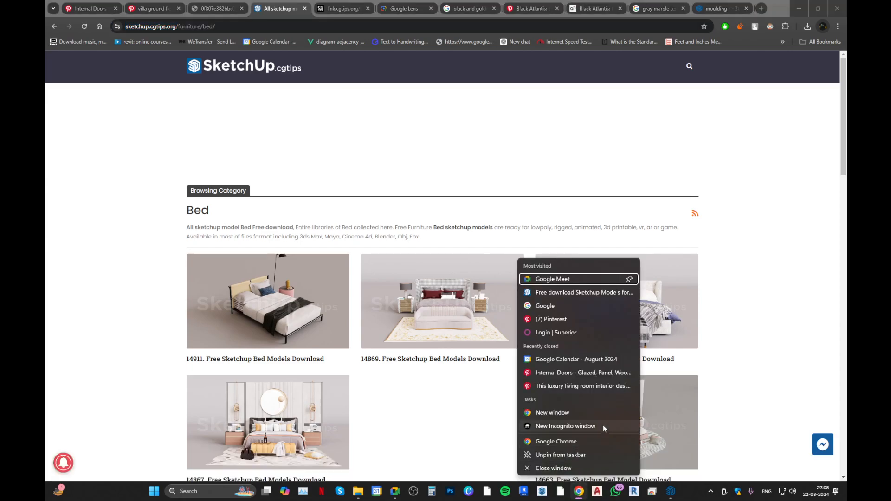
left_click(600, 424)
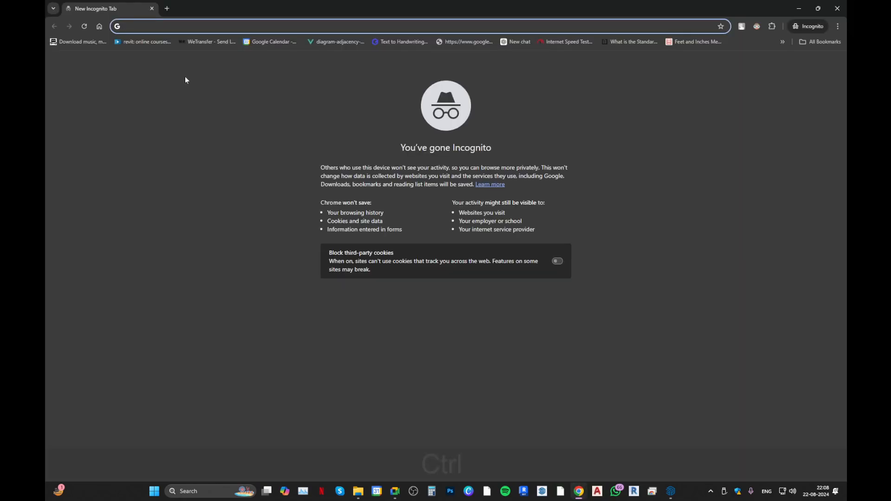
key("ctrl+v")
key("Return")
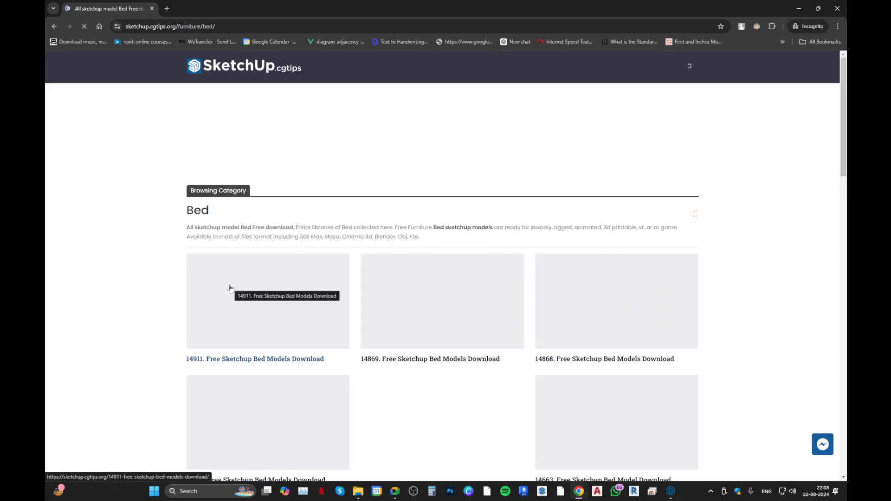
Open the 14868 Free Sketchup Bed Models page, dismiss the advertisement, and review the model details and sign-in section.
scroll(231, 289, "down", 5)
scroll(228, 300, "up", 3)
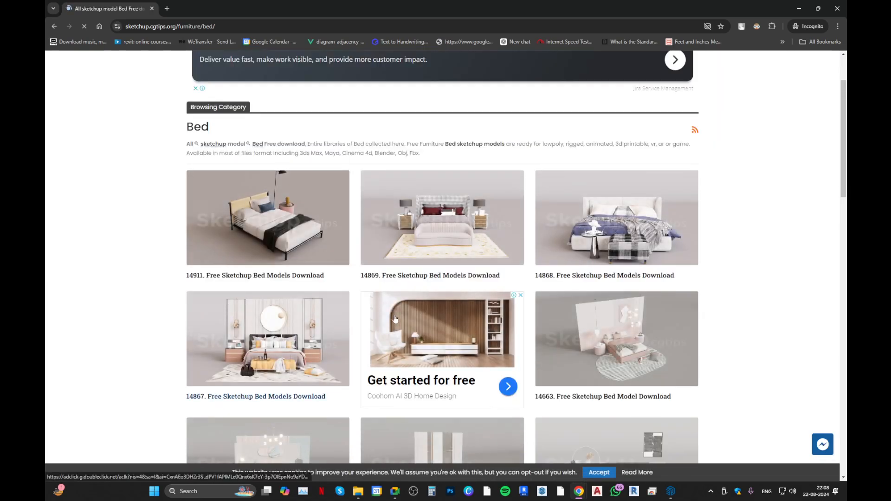
left_click(479, 256)
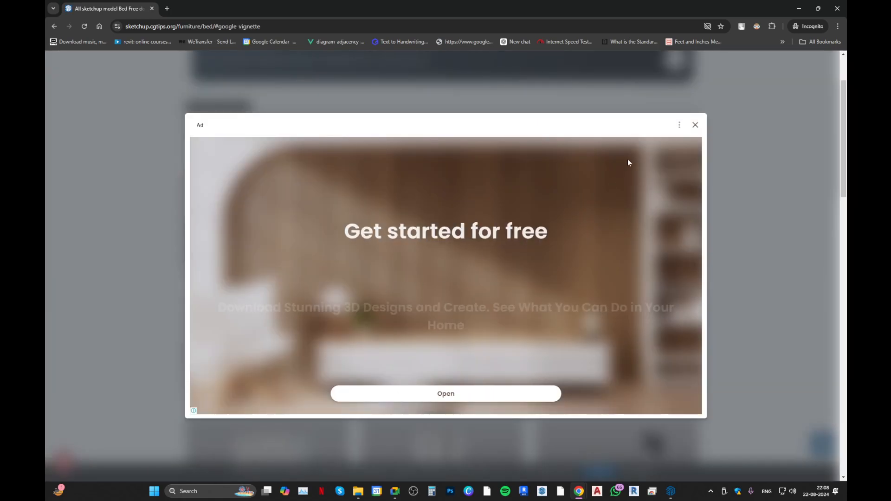
left_click(688, 131)
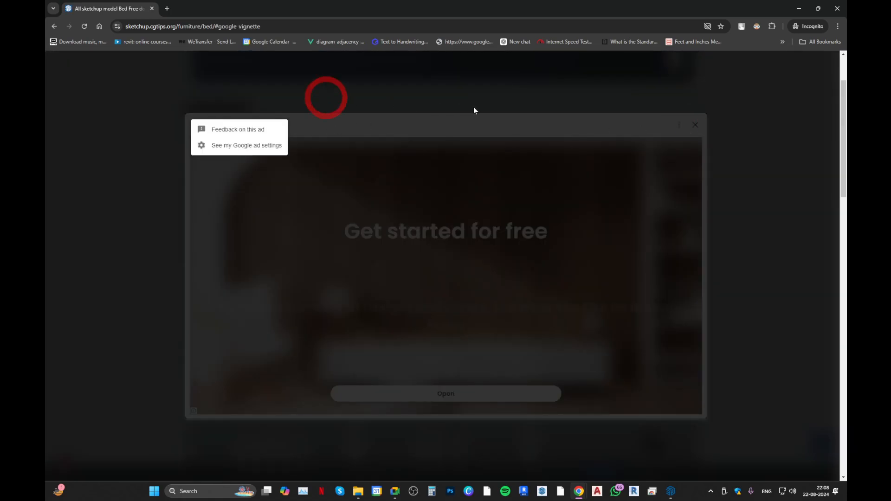
key("Escape")
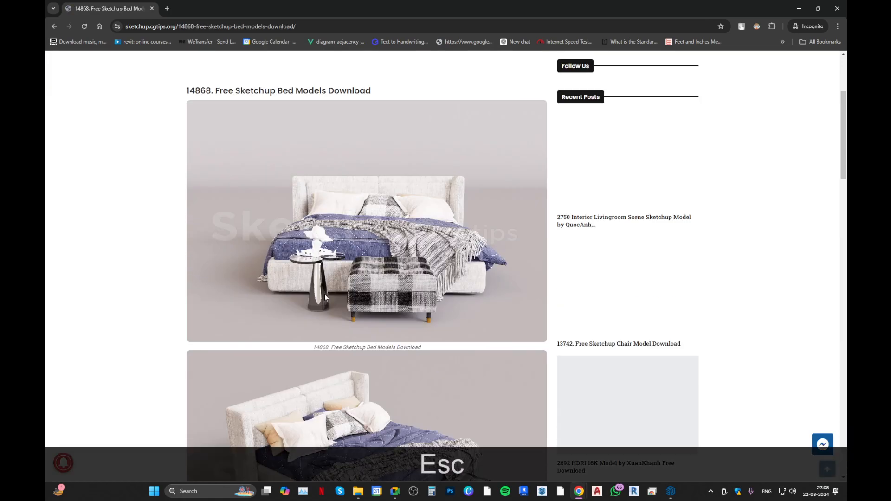
scroll(325, 297, "down", 9)
scroll(297, 304, "down", 2)
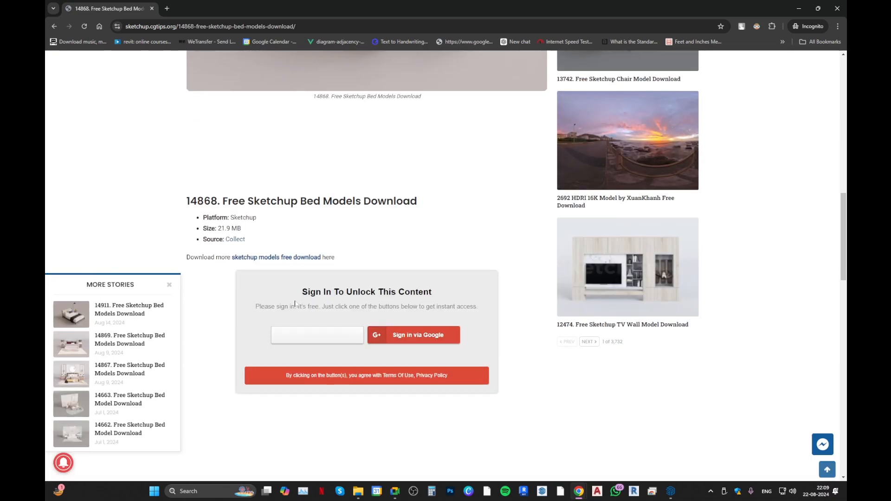
scroll(271, 266, "up", 1)
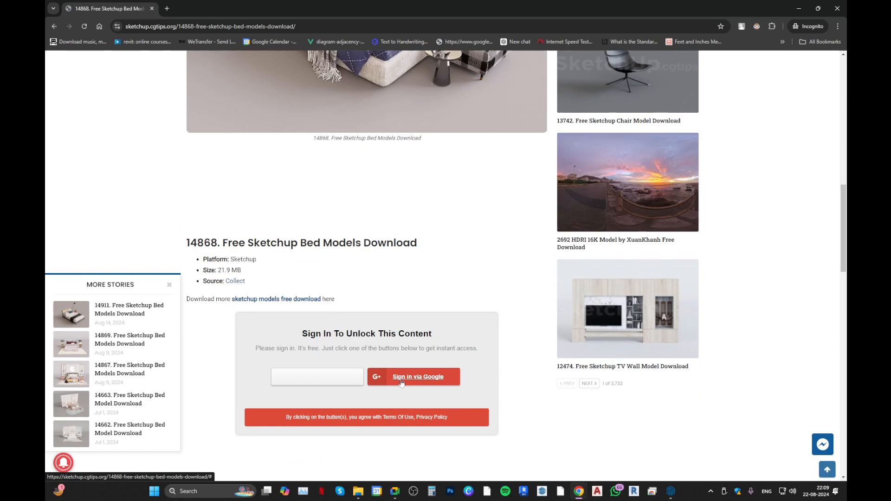
Bring up the Google sign-in for the locked 14868 bed content, and close it together with the Incognito window.
left_click(430, 382)
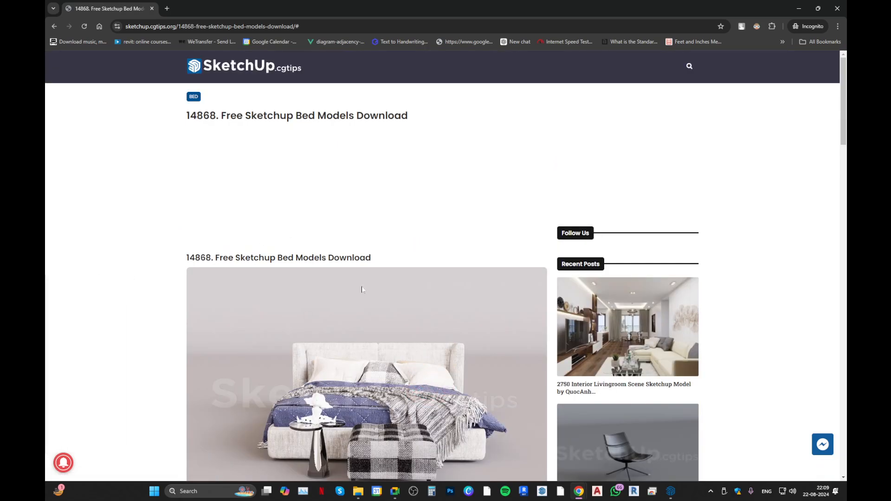
scroll(358, 288, "down", 16)
left_click(397, 342)
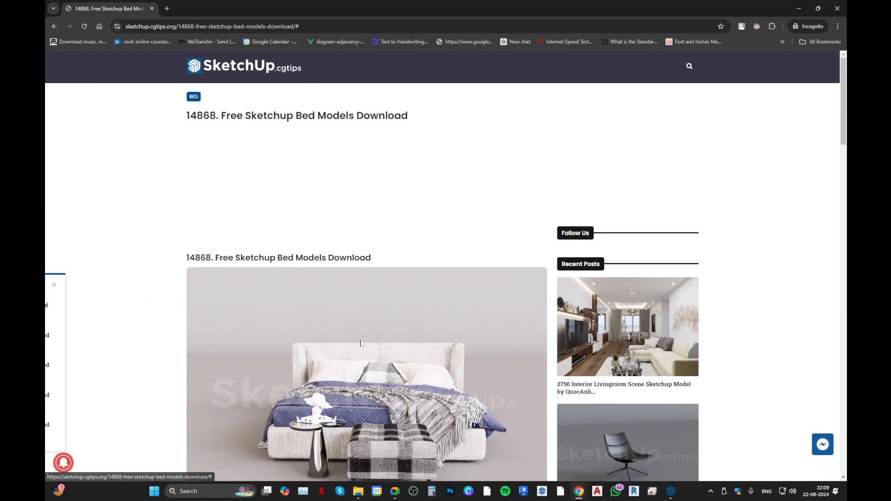
scroll(360, 344, "down", 15)
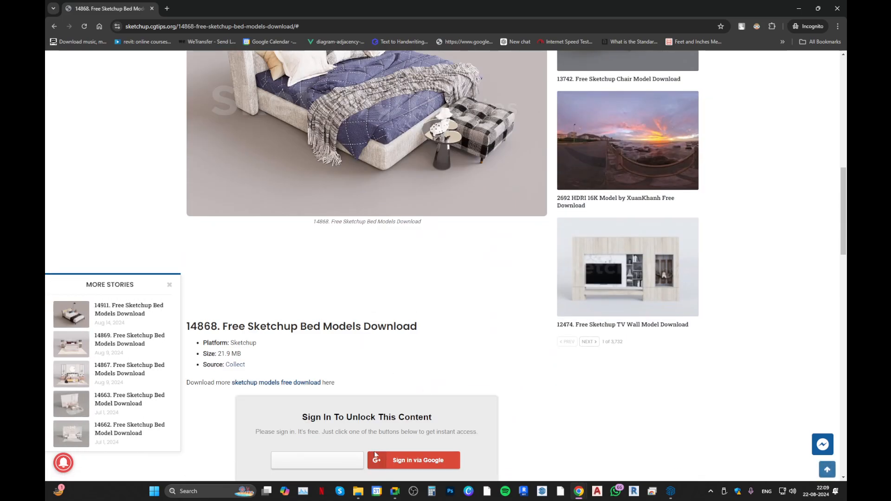
left_click(375, 455)
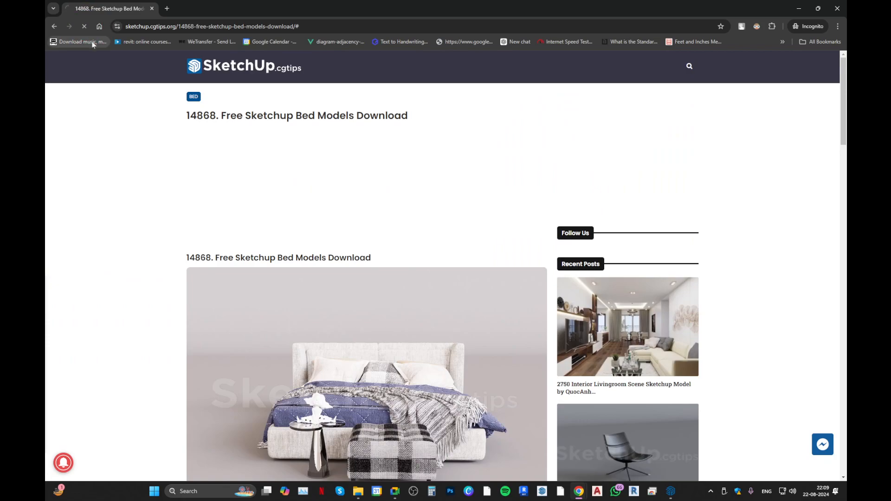
scroll(260, 246, "down", 15)
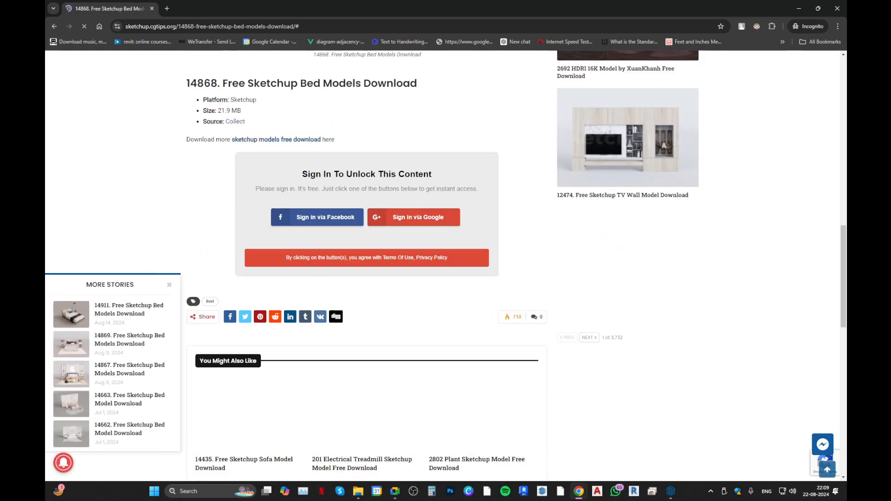
left_click(381, 222)
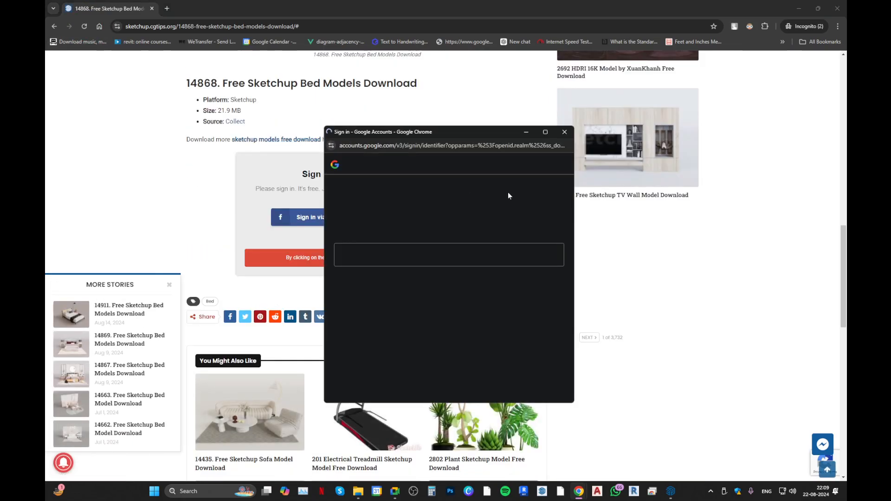
left_click(563, 131)
left_click(838, 7)
Open the 14868 Free Sketchup Bed Models page in the regular browser window and follow its link.cgtips.org download link.
scroll(424, 290, "down", 6)
scroll(463, 314, "up", 4)
left_click(580, 164)
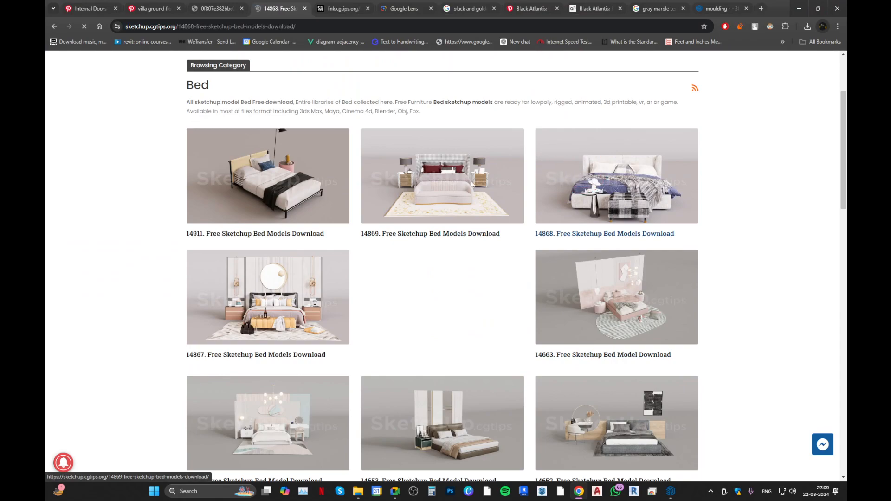
scroll(274, 263, "down", 15)
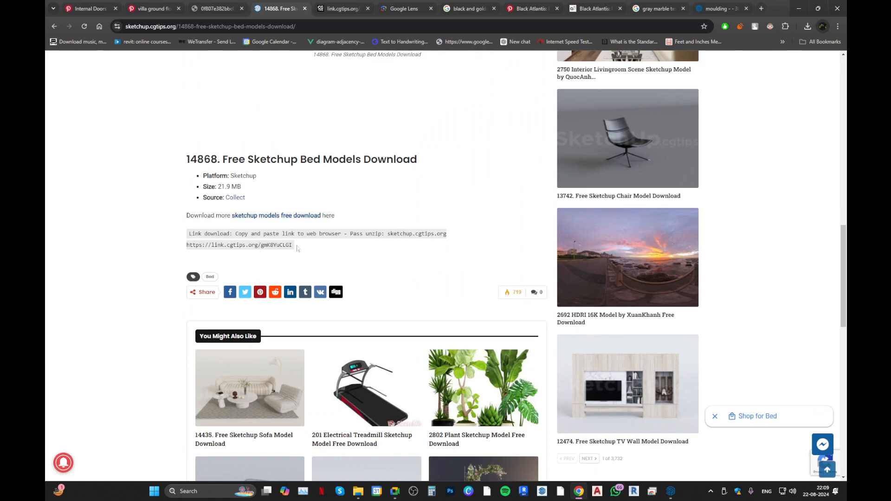
left_click_drag(298, 248, 197, 244)
right_click(196, 244)
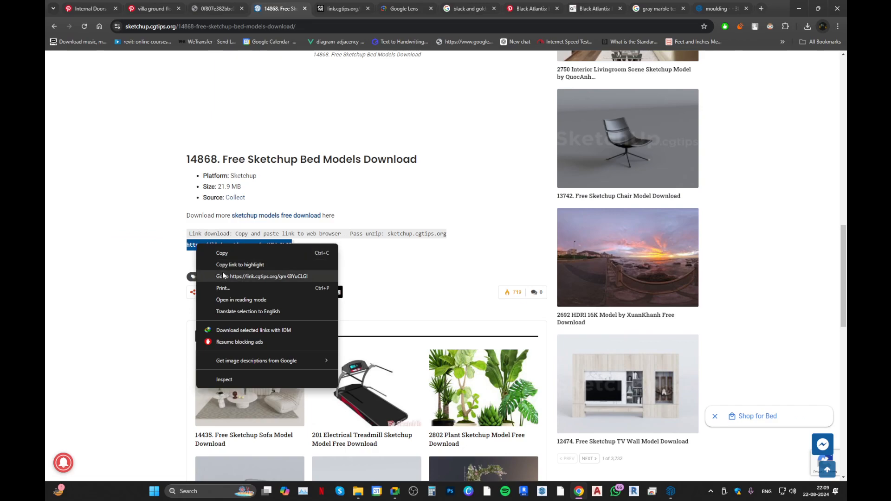
left_click(270, 277)
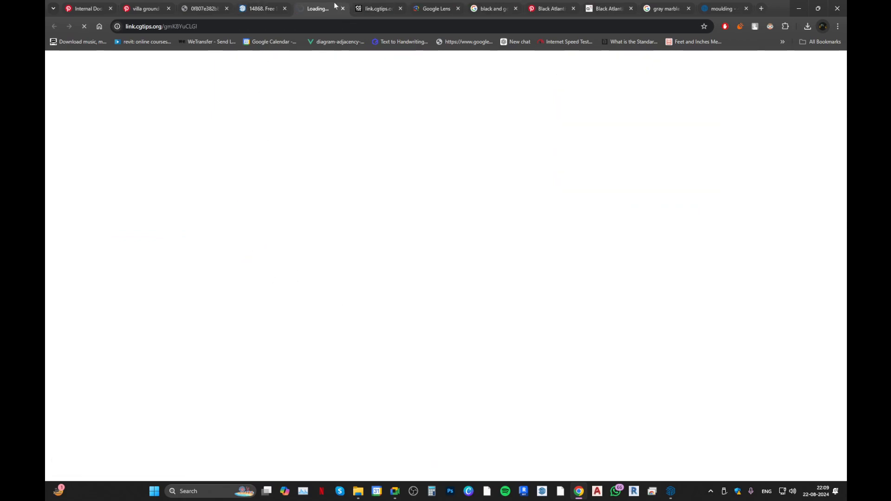
Close the old link.cgtips.org page, let the 14868 download countdown finish, dismissing the advertisement, and open the file's download page.
left_click(368, 5)
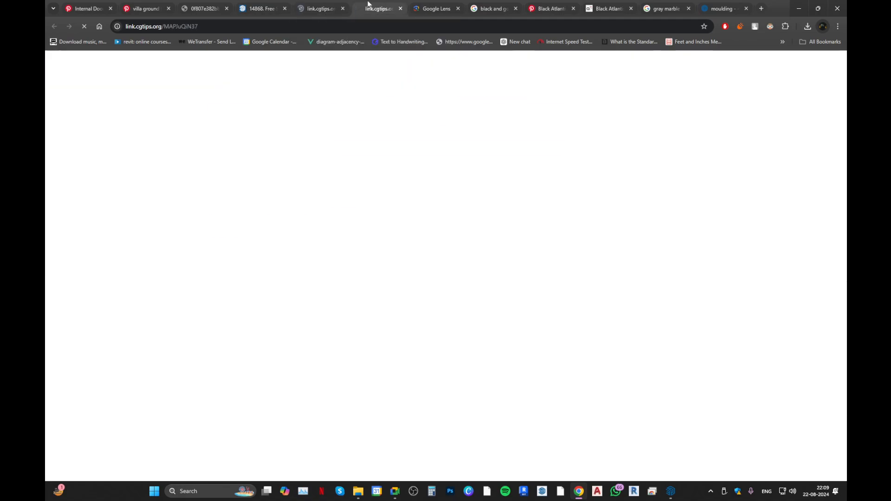
middle_click(368, 4)
left_click(331, 12)
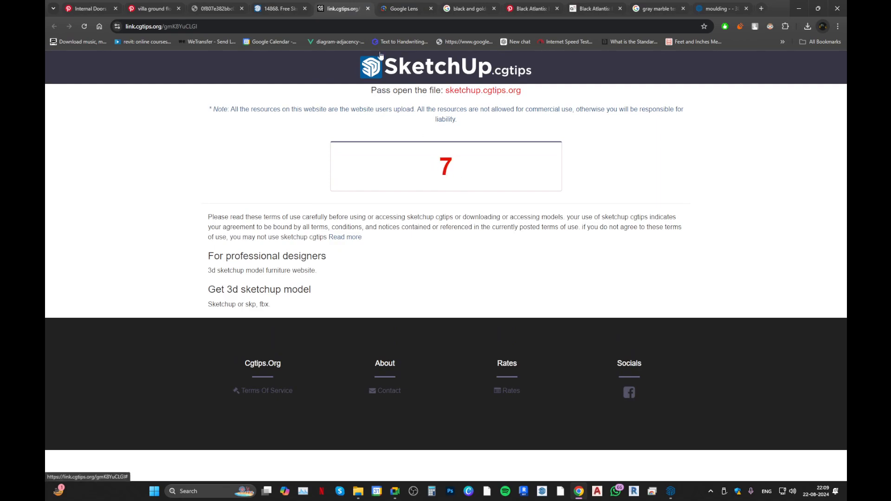
left_click(406, 7)
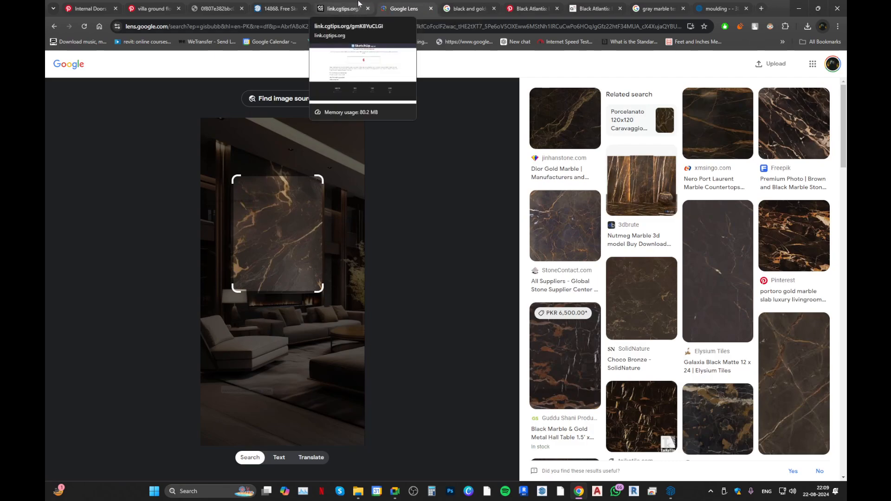
left_click(358, 8)
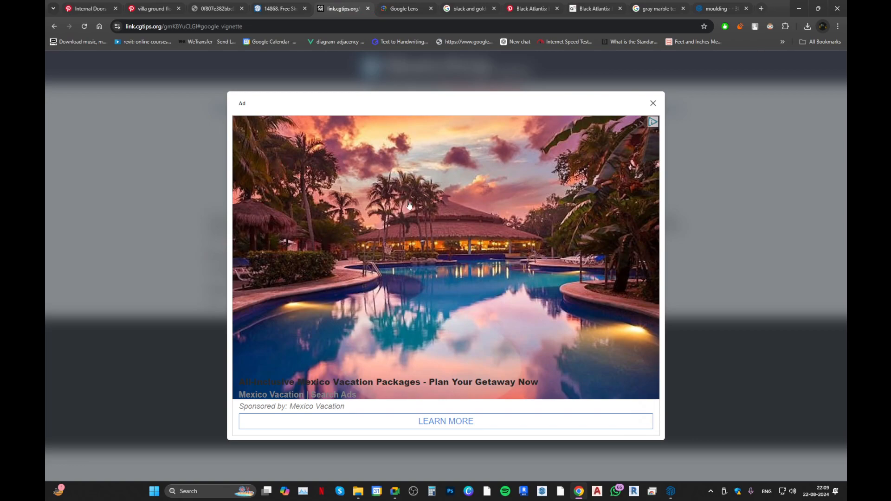
left_click(652, 103)
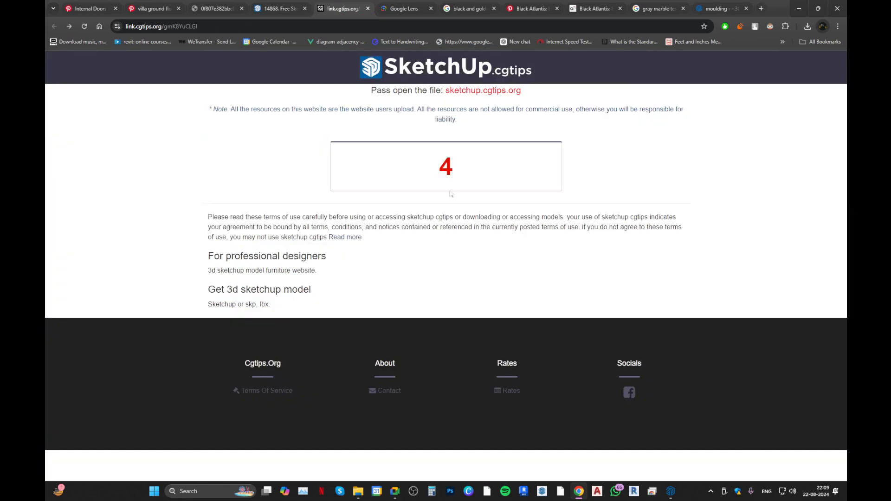
left_click(411, 10)
left_click(343, 8)
left_click(448, 186)
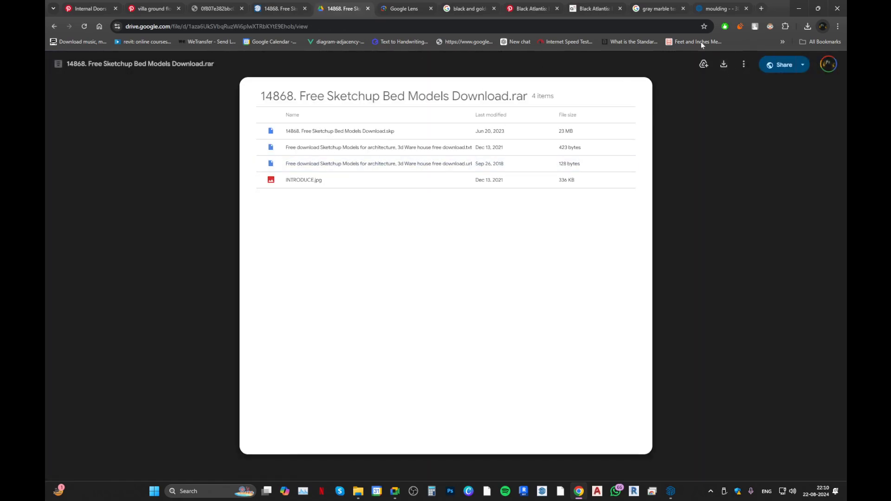
Try to download the 14868 bed model archive from Google Drive, and return to the model's SketchUp.cgtips page.
left_click(725, 65)
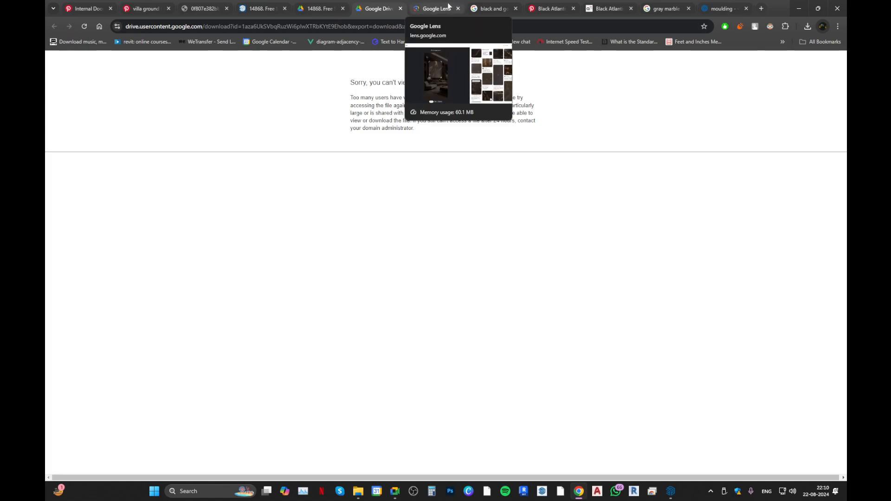
left_click(400, 8)
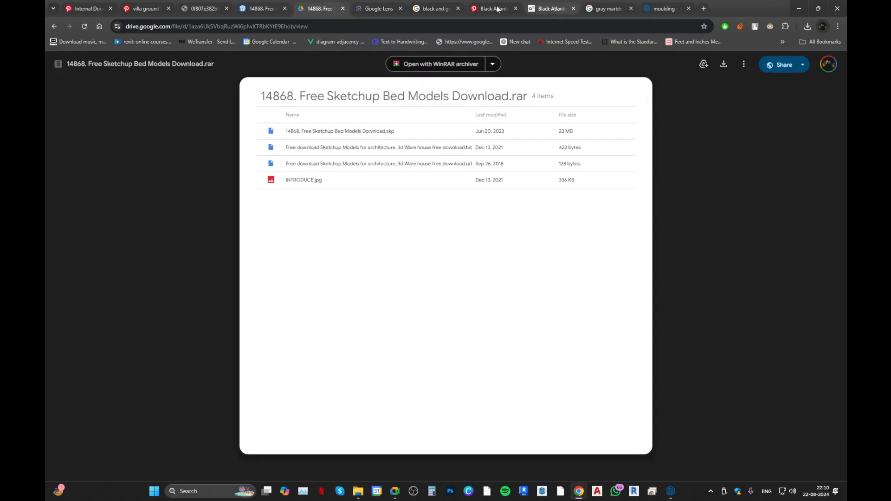
left_click(342, 7)
left_click(274, 4)
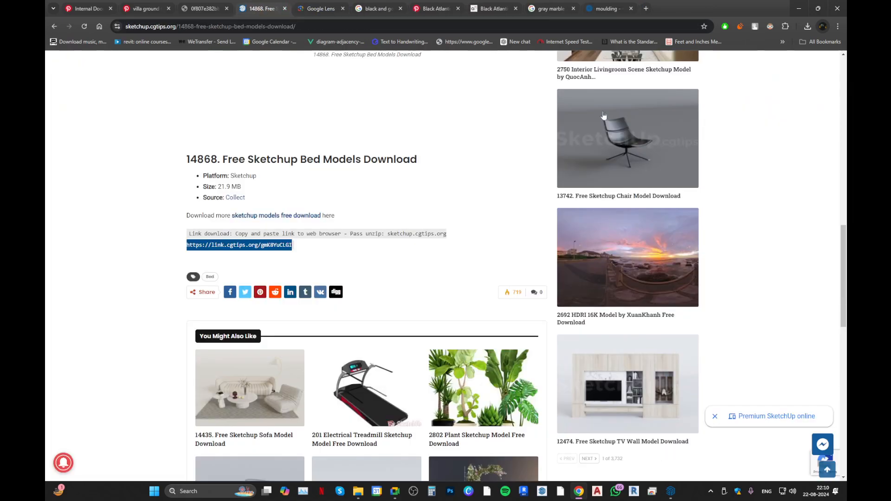
scroll(351, 222, "up", 10)
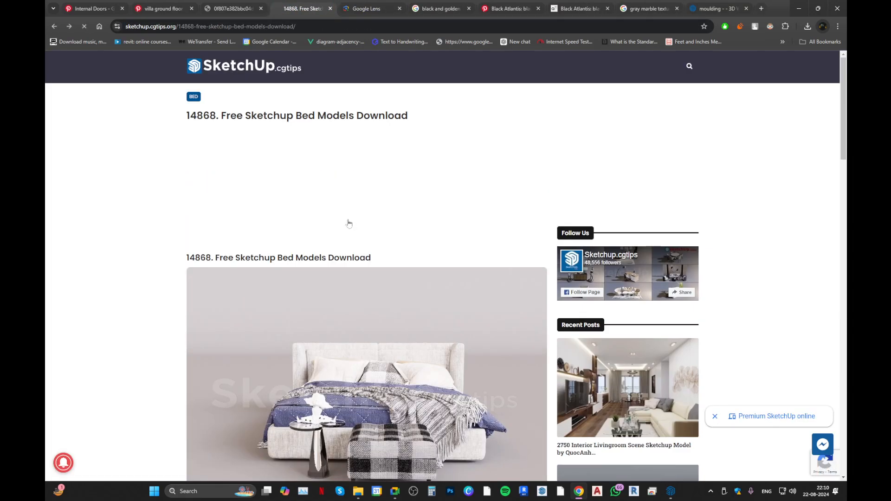
Go back to the Bed category, open the 14867 Free Sketchup Bed Models page and follow its link.cgtips.org download link.
key("alt+Left")
left_click(267, 327)
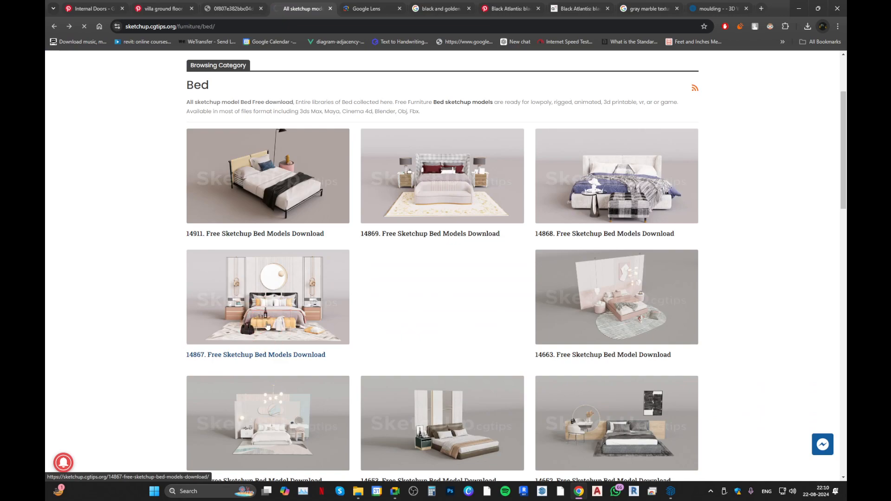
scroll(276, 293, "down", 15)
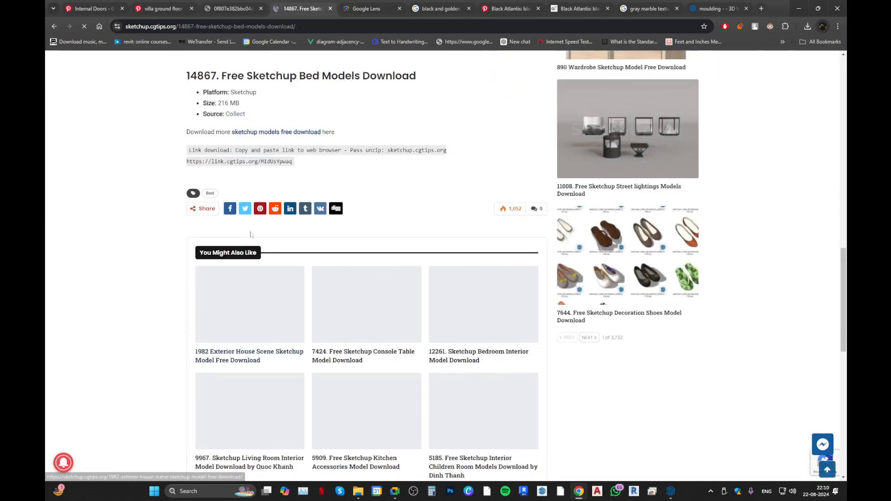
triple_click(249, 162)
right_click(249, 159)
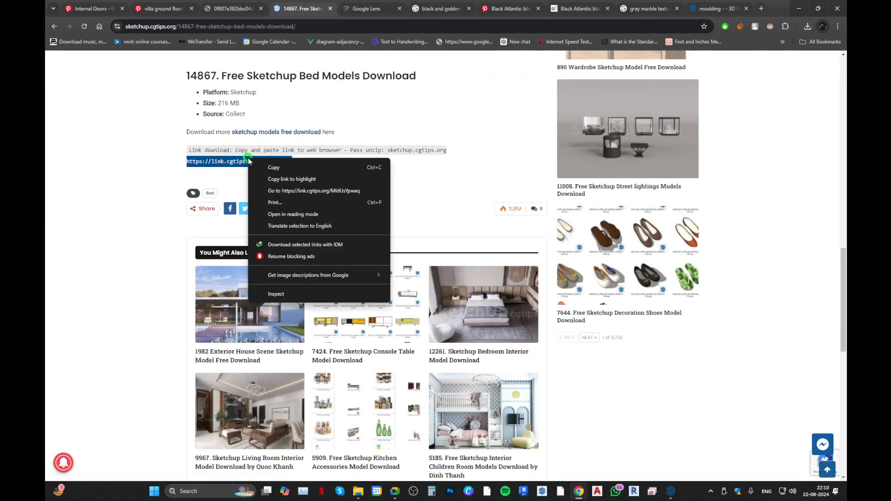
left_click(302, 191)
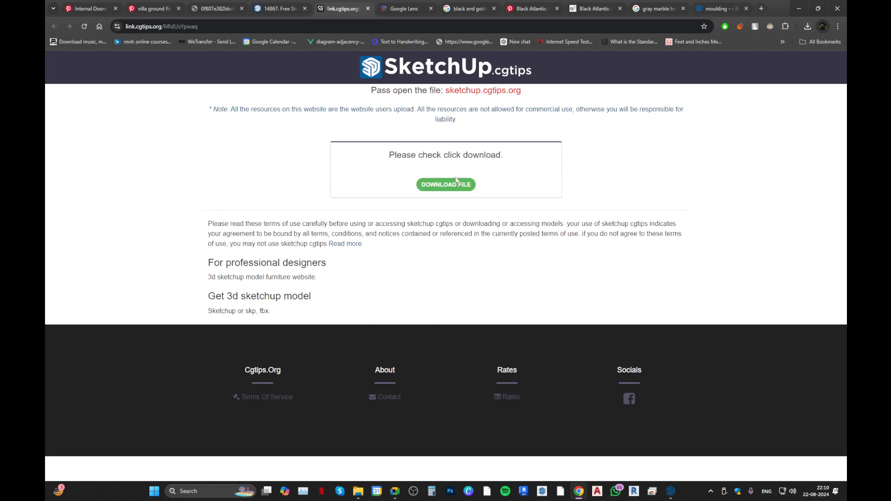
Try twice to download the 14867 bed model archive from Google Drive, and close both Google Drive pages.
left_click(448, 184)
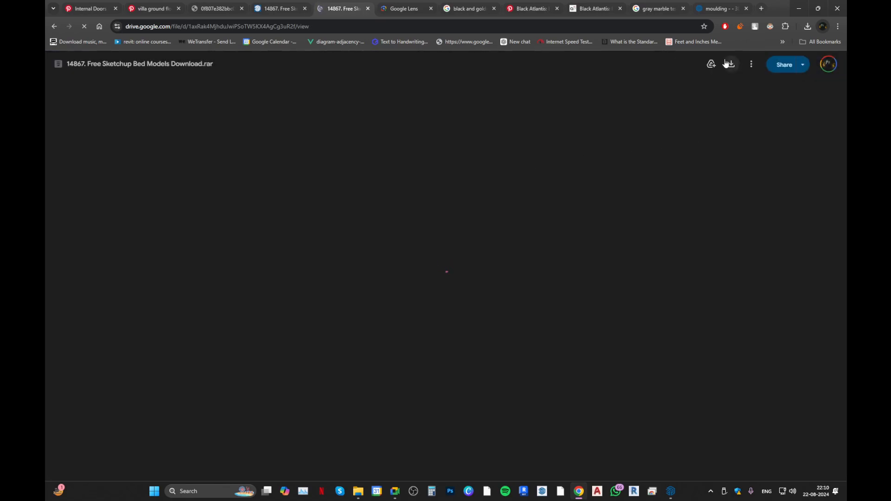
left_click(729, 63)
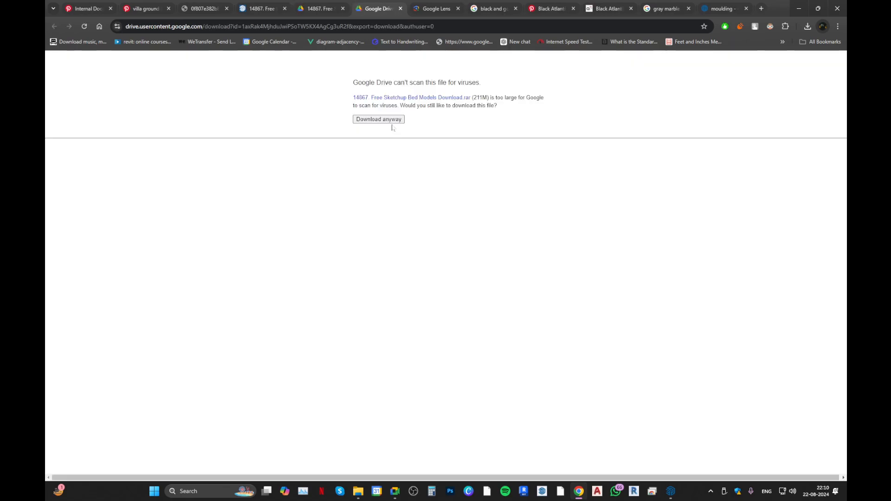
left_click(395, 122)
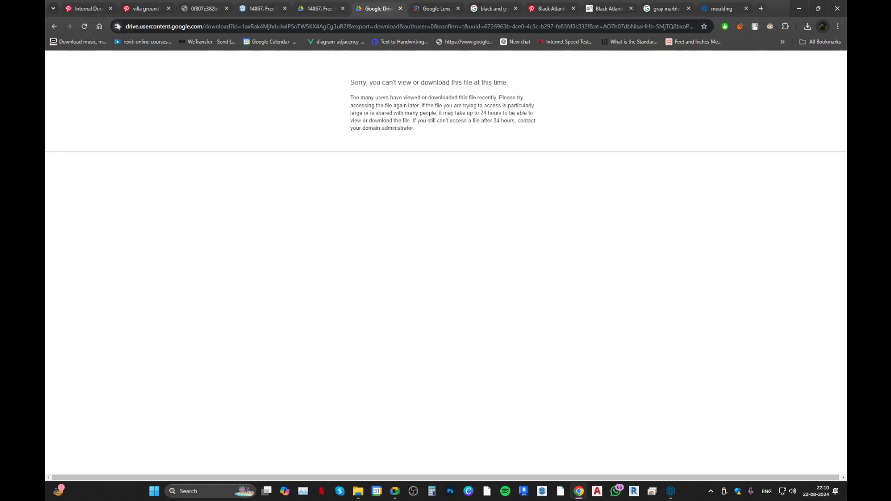
left_click(56, 26)
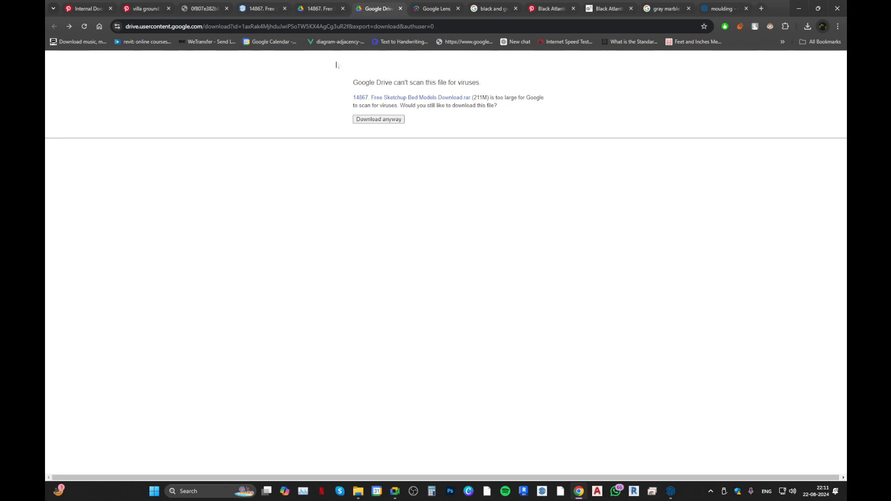
left_click(358, 119)
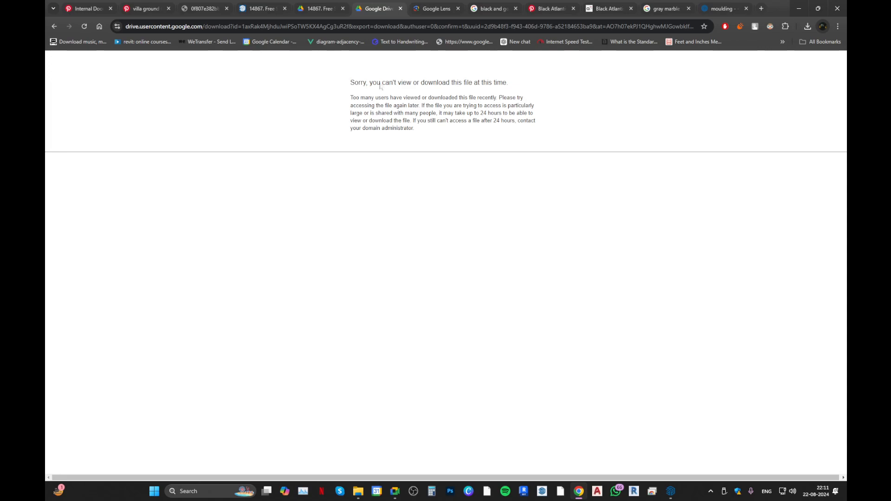
middle_click(384, 3)
middle_click(315, 3)
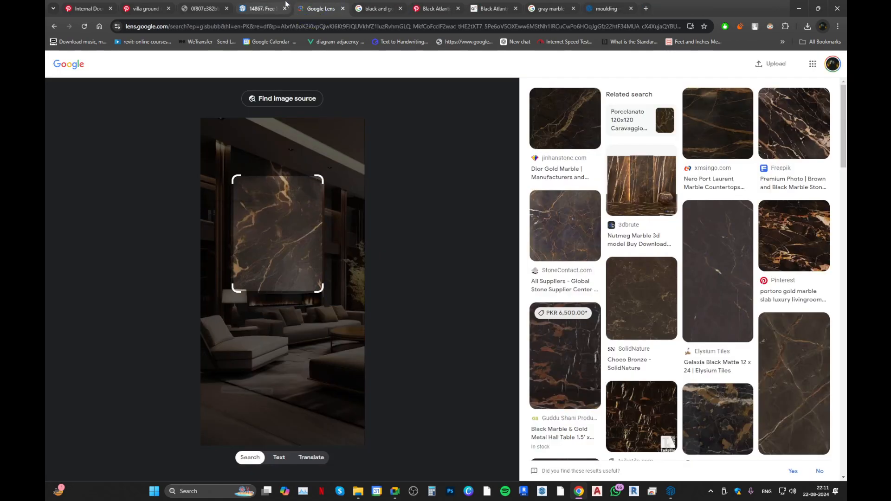
Go back from the 14867 bed model page through the Bed category to the category list on the SketchUp.cgtips home page.
left_click(261, 8)
scroll(196, 134, "up", 5)
scroll(198, 134, "up", 12)
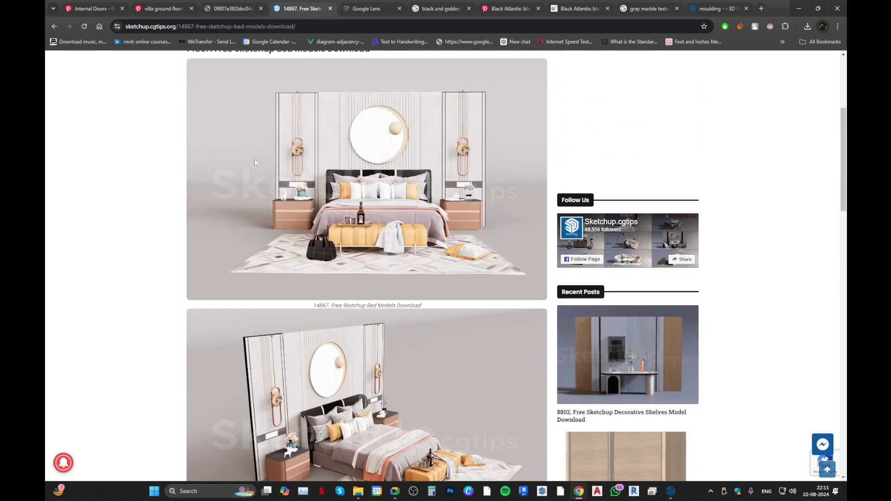
key("alt+Left")
scroll(325, 195, "up", 3)
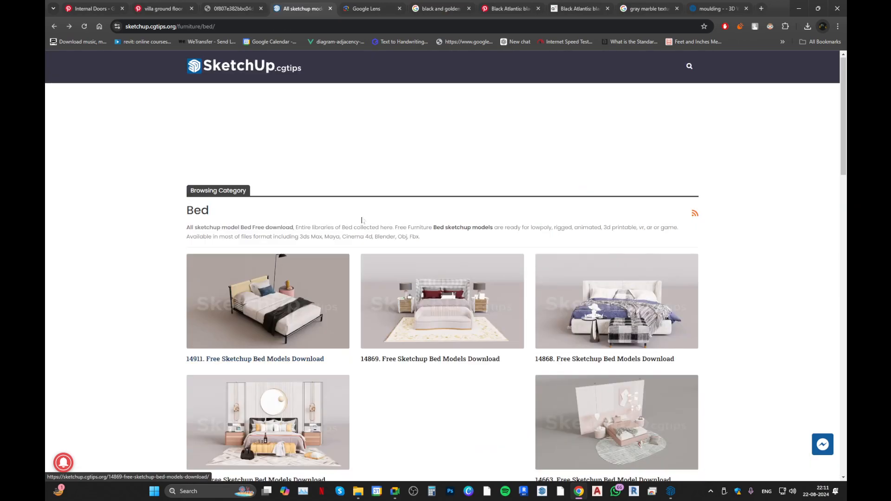
key("alt+Left")
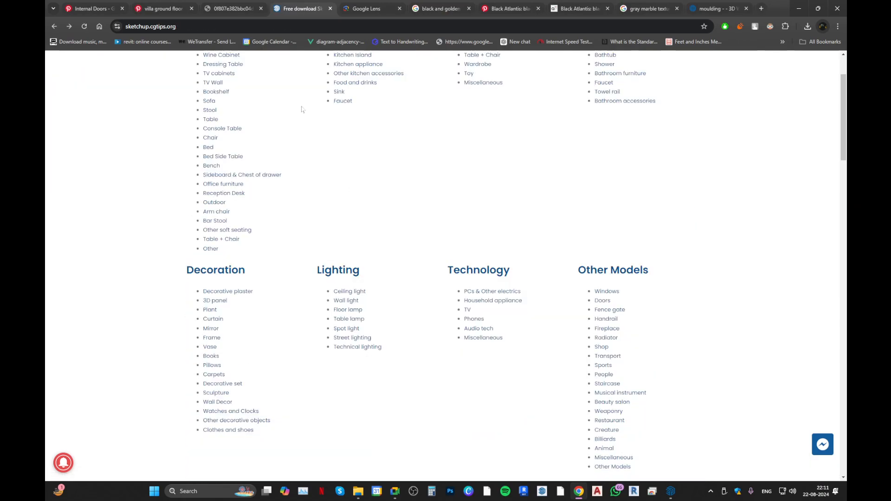
scroll(299, 152, "up", 2)
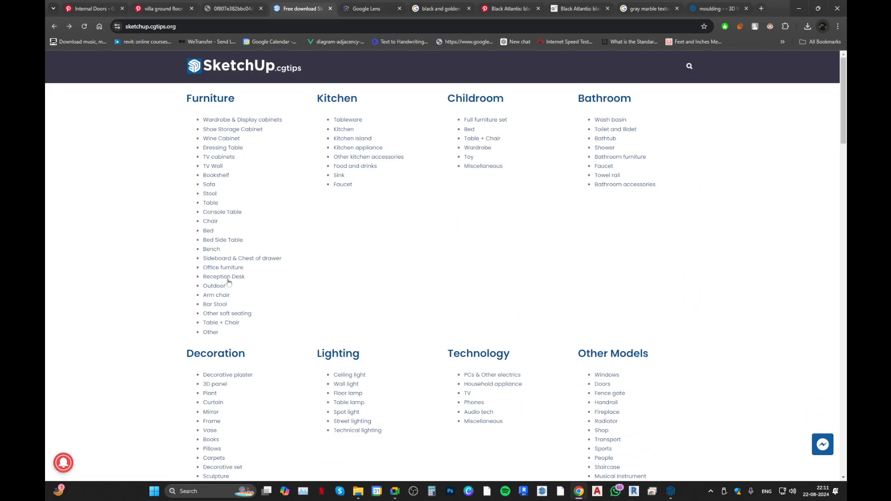
Open the Interiors category under Scenes and go to the 14979. Sketchup Living Room Interior Model Download page.
scroll(253, 371, "down", 6)
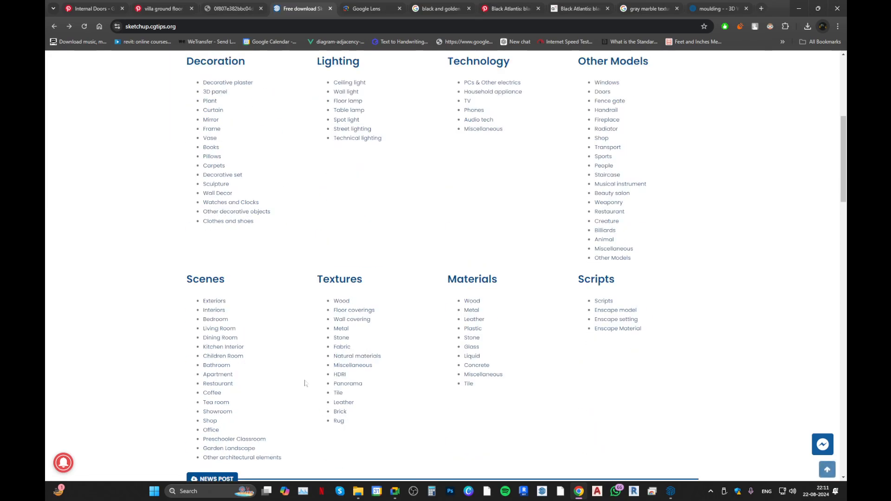
left_click(210, 310)
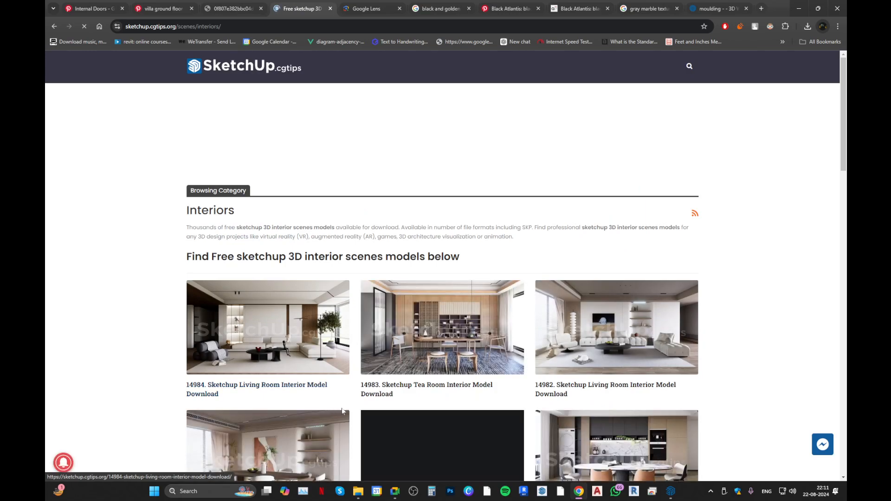
scroll(362, 424, "down", 2)
scroll(362, 424, "down", 4)
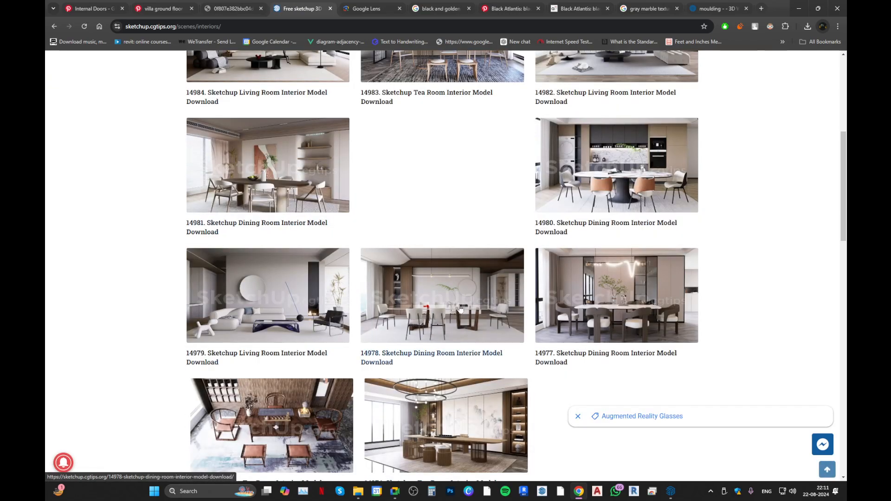
left_click(274, 355)
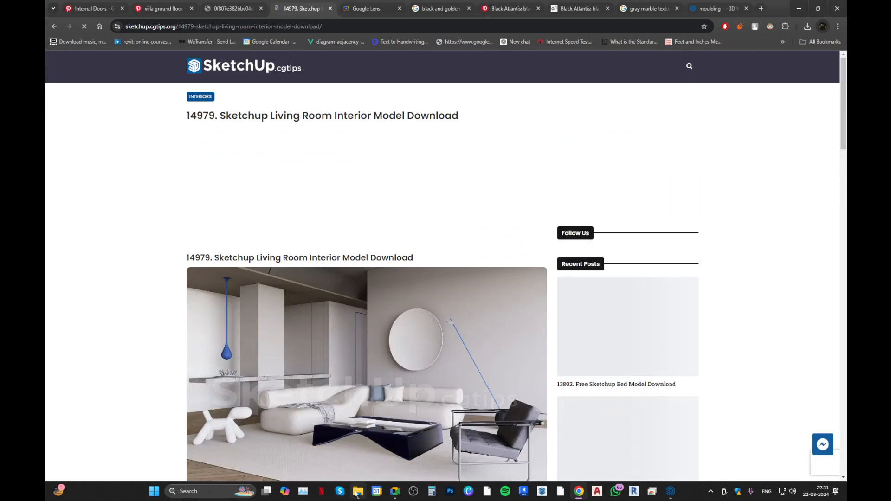
Switch to File Explorer and open the Sketchup Library folder inside Work > Library on drive D.
left_click(357, 491)
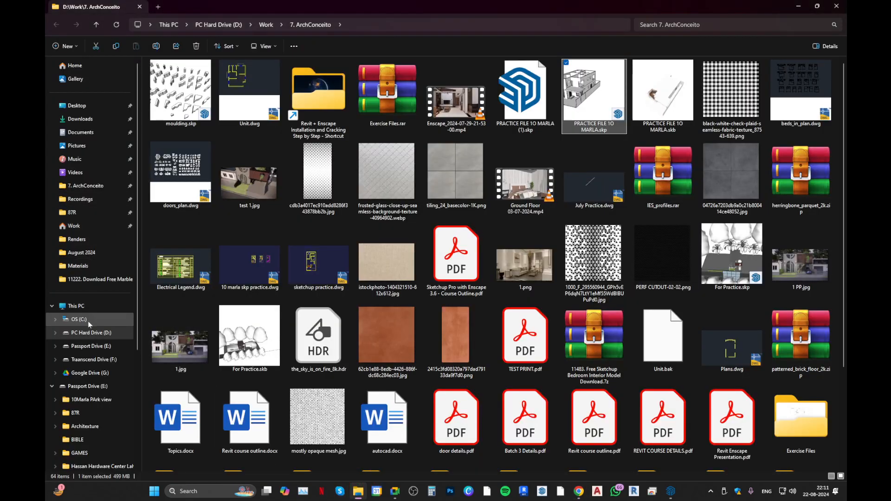
left_click(94, 228)
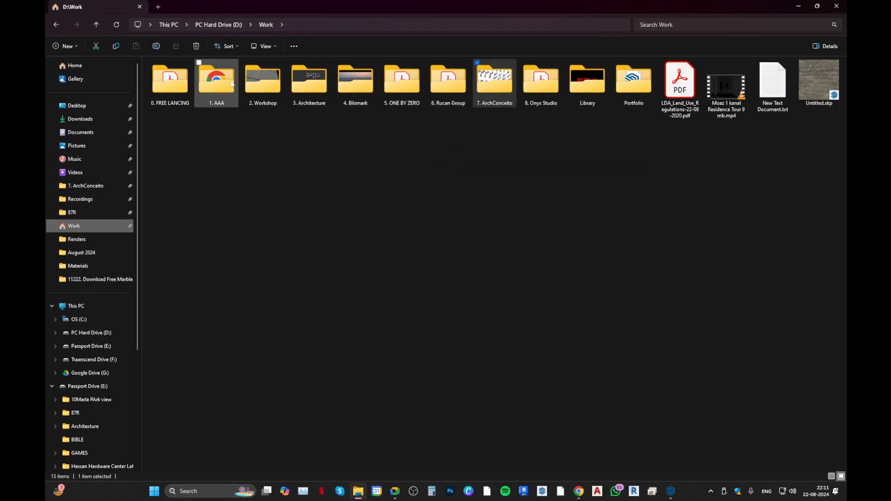
left_click(603, 93)
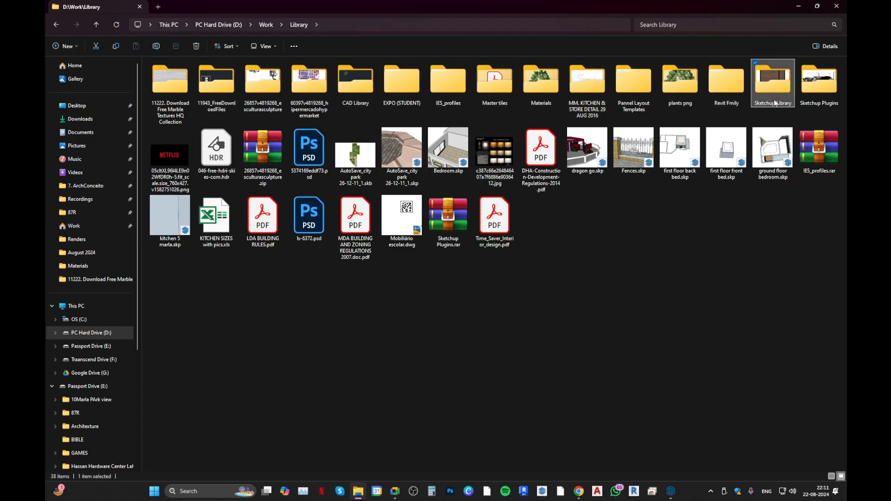
double_click(772, 83)
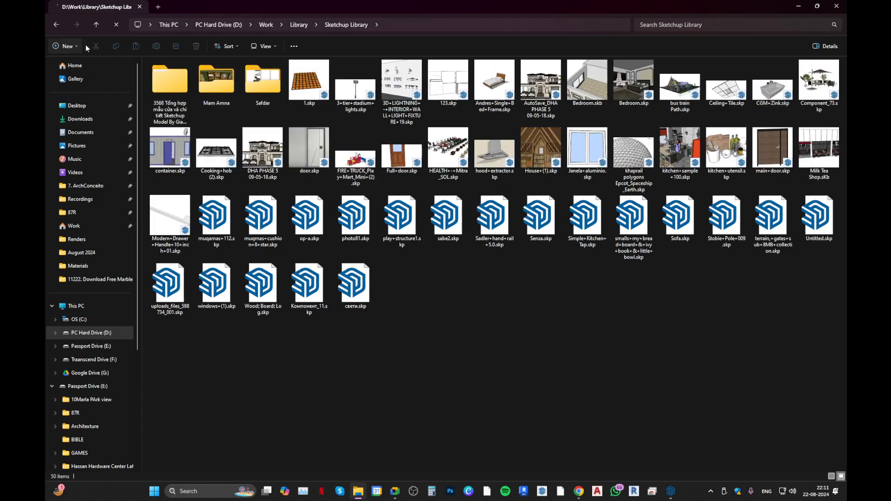
Select everything in the Sketchup Library folder, check the combined size in its properties, and close them.
left_click_drag(818, 386, 325, 118)
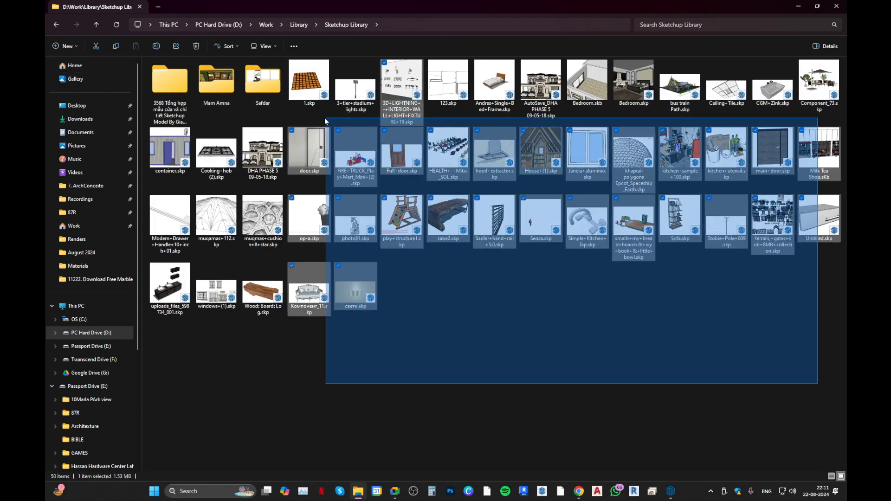
left_click_drag(817, 386, 184, 82)
right_click(184, 83)
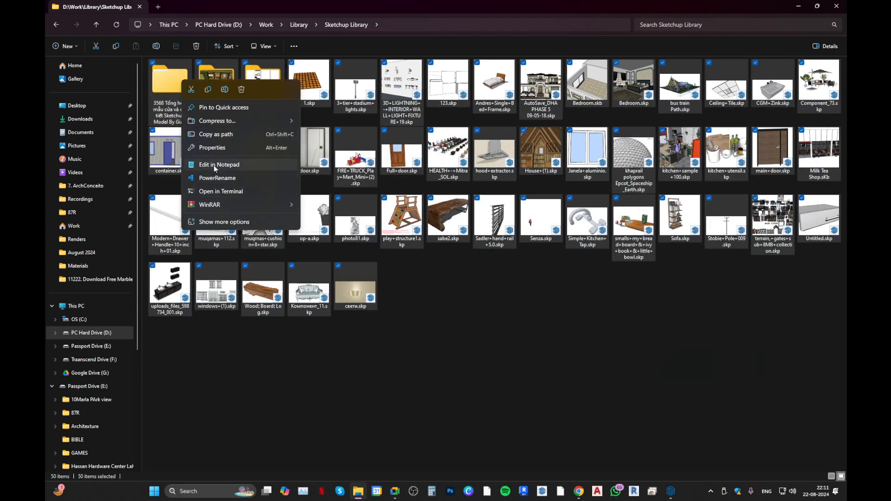
left_click(221, 148)
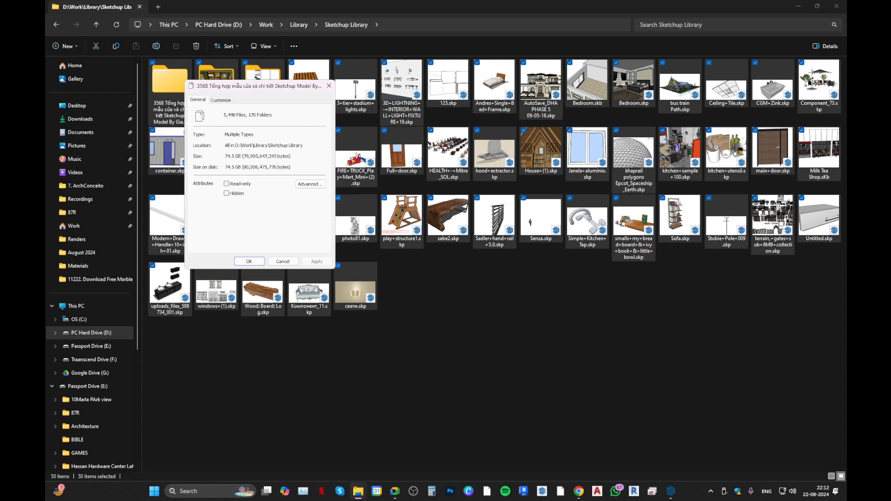
left_click(249, 261)
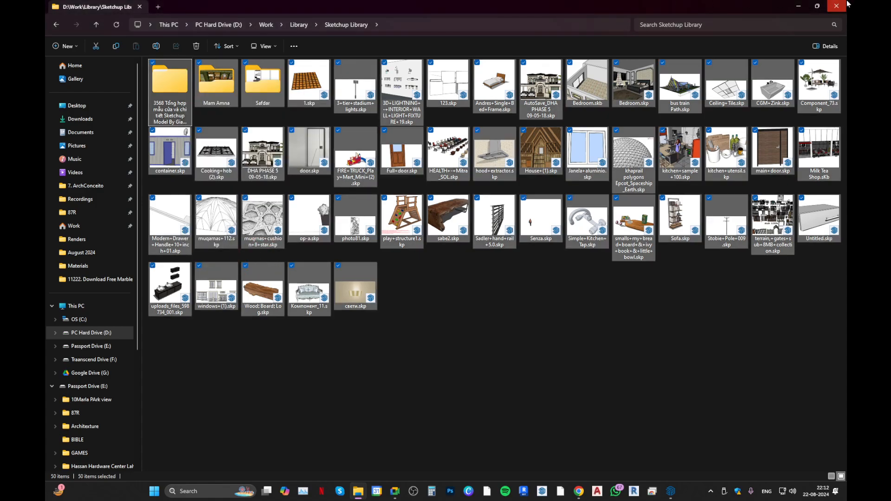
Return to the 14979 living room model page in the browser and follow its link.cgtips.org download link.
key("alt+Tab")
scroll(194, 350, "down", 6)
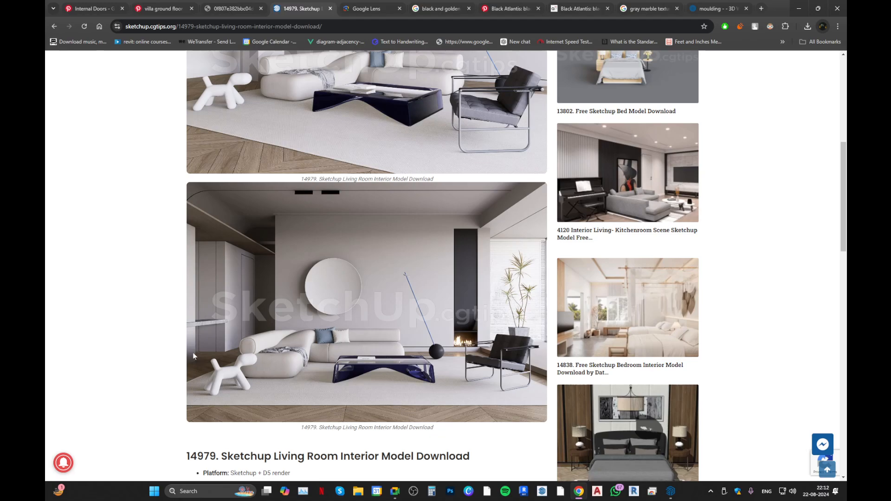
scroll(194, 353, "down", 5)
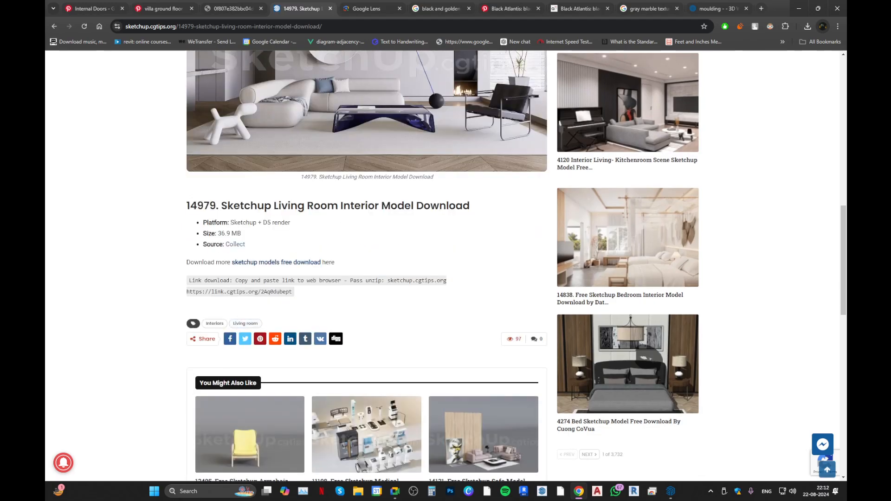
left_click_drag(187, 291, 293, 291)
right_click(224, 294)
left_click(260, 326)
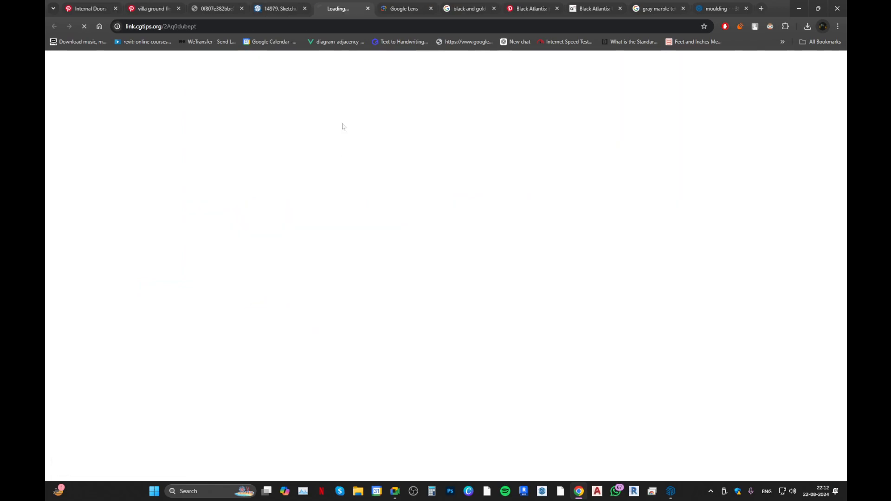
left_click(403, 4)
left_click(366, 3)
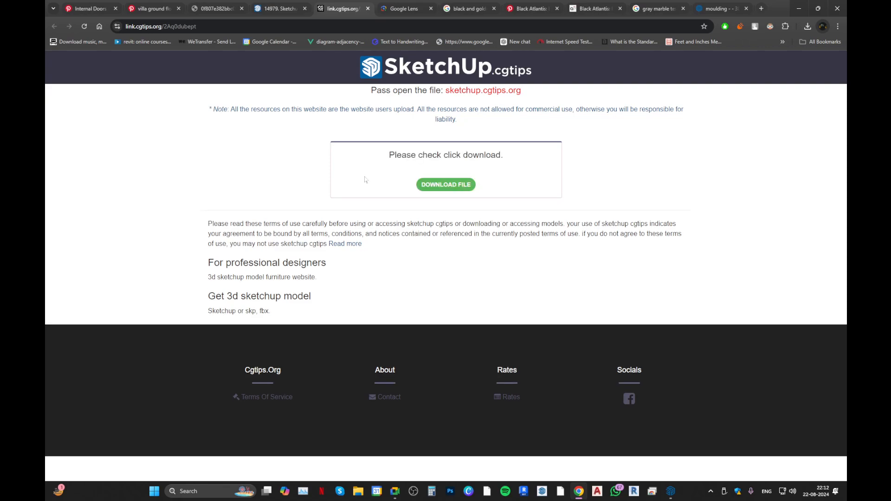
Try to download the 14979 living room archive from Google Drive, close the extra download page and switch back to the SketchUp house model.
left_click(454, 185)
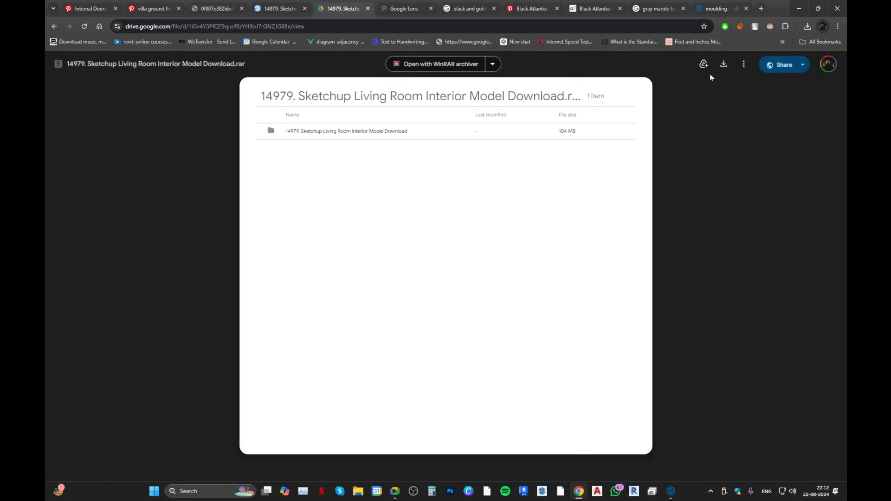
left_click(724, 64)
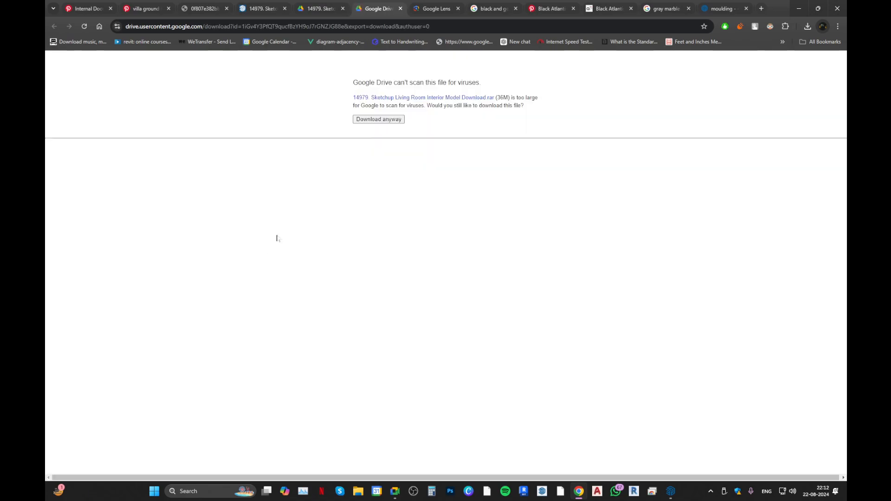
left_click(371, 120)
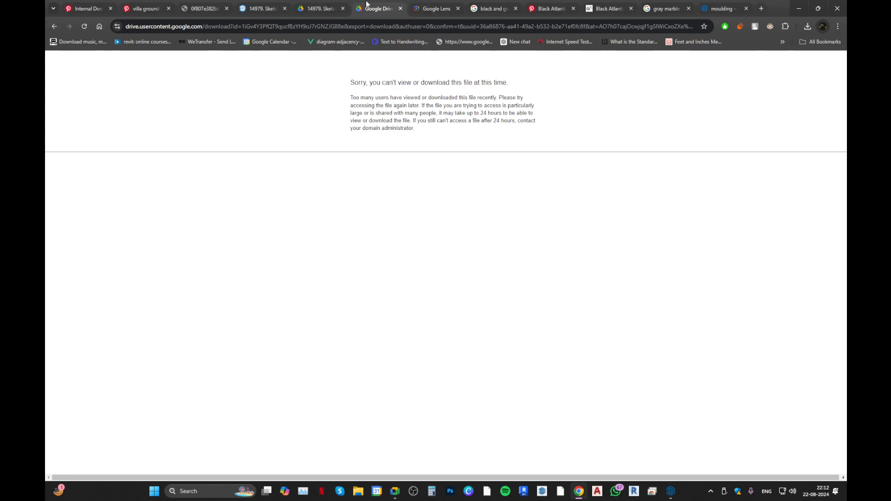
key("ctrl+w")
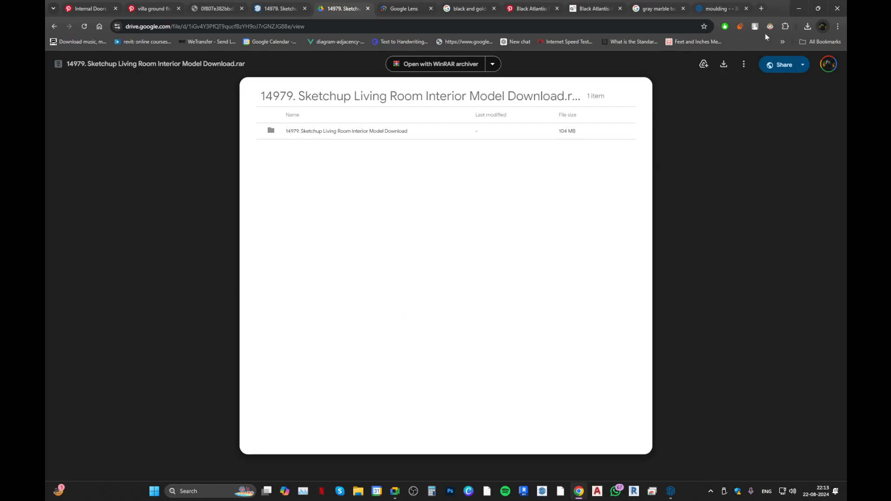
left_click(798, 8)
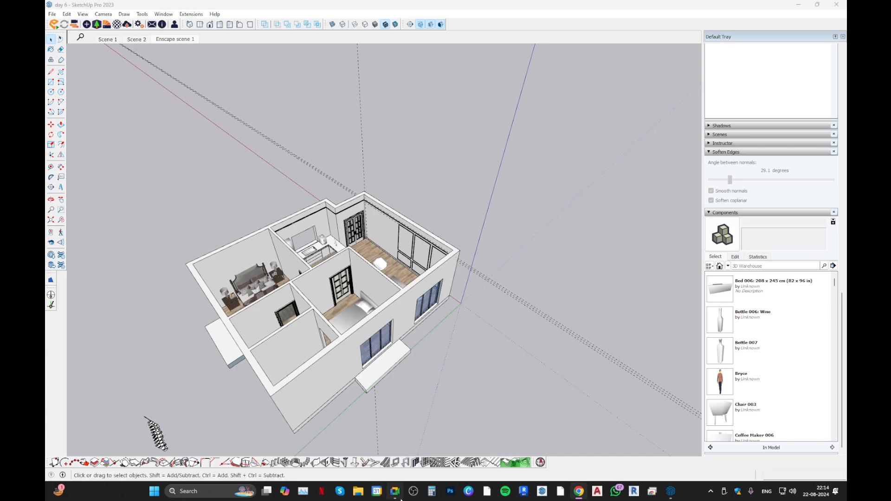
mouse_move(395, 494)
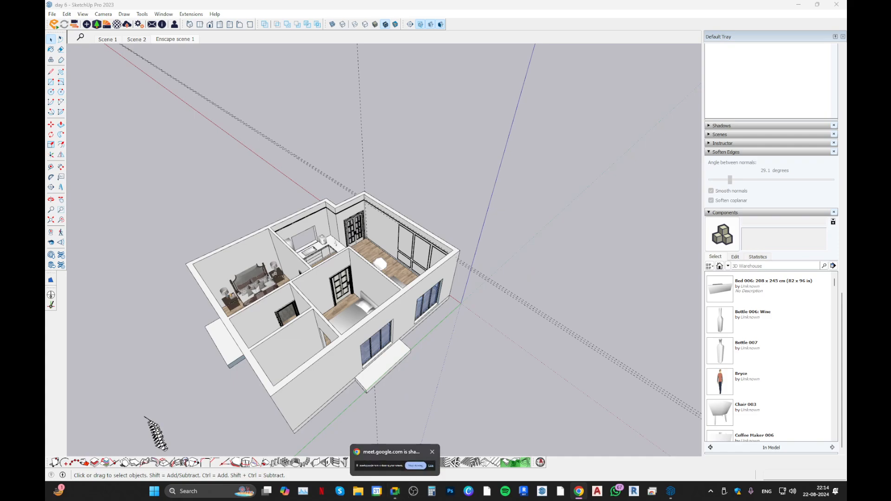